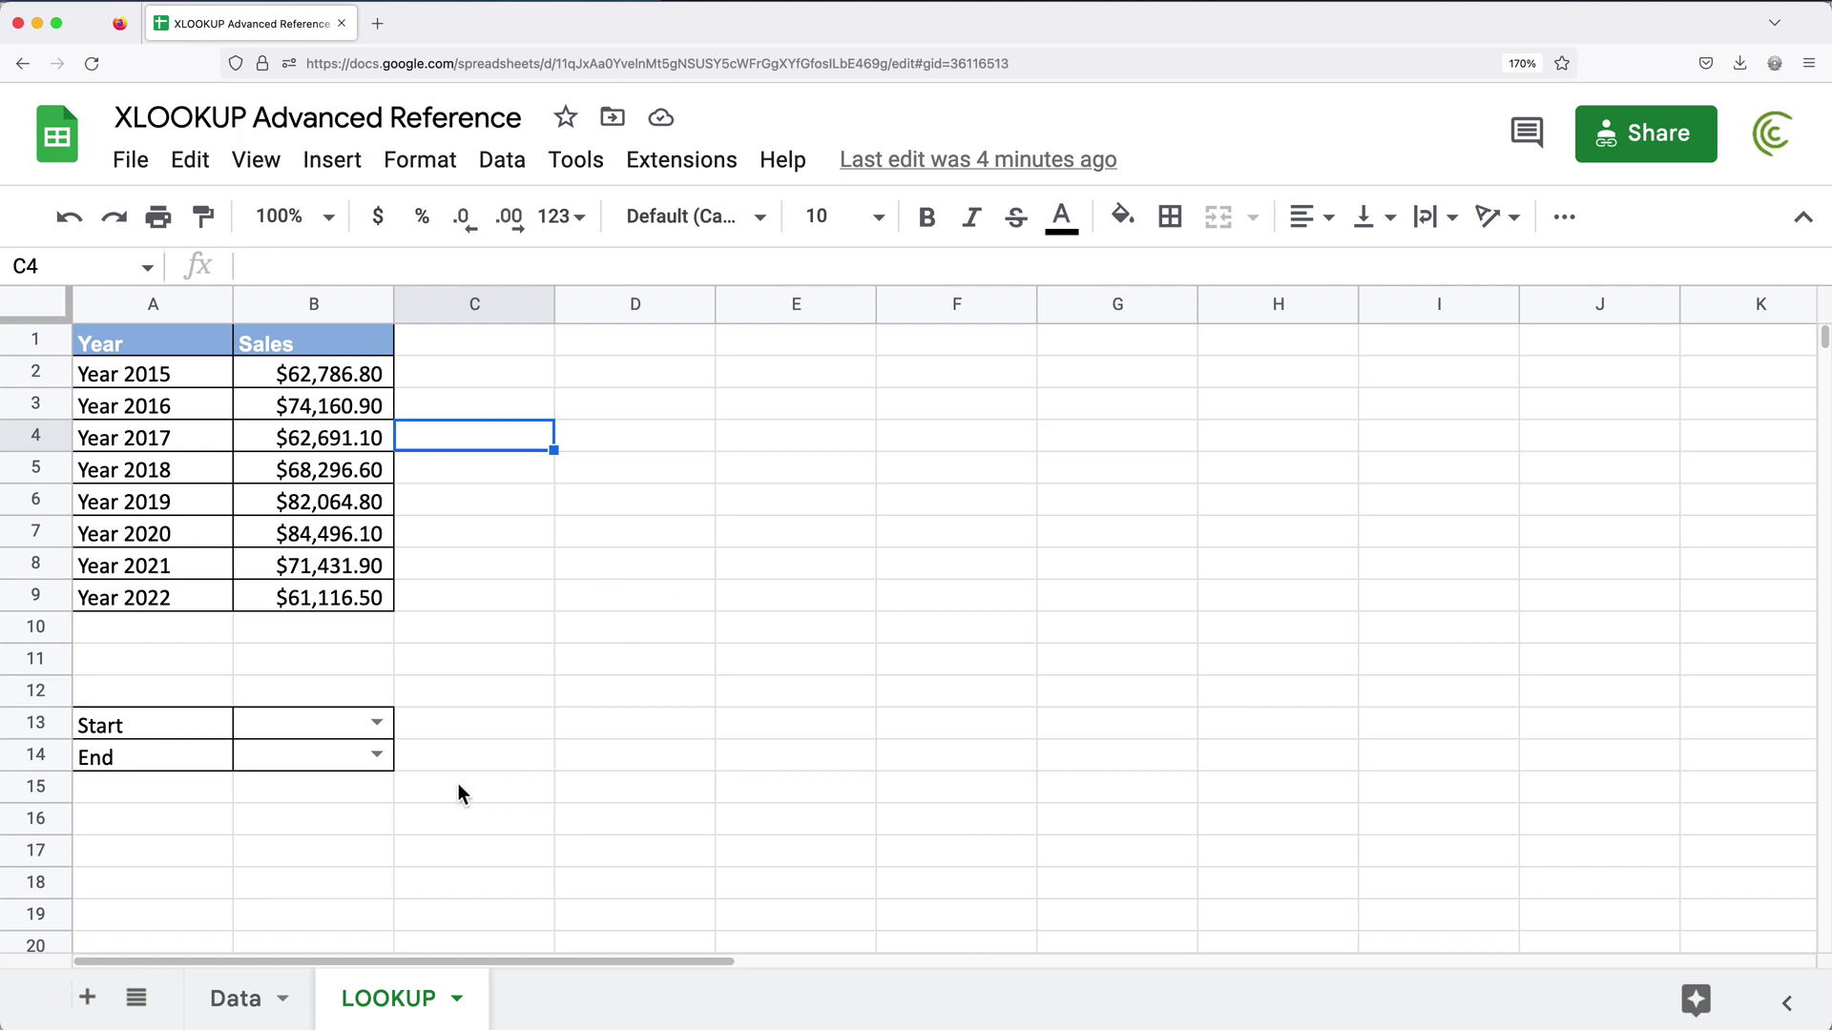
- Set the Start year in B13 to Year 2016
{"action": "left_click", "coordinate": [171, 339]}
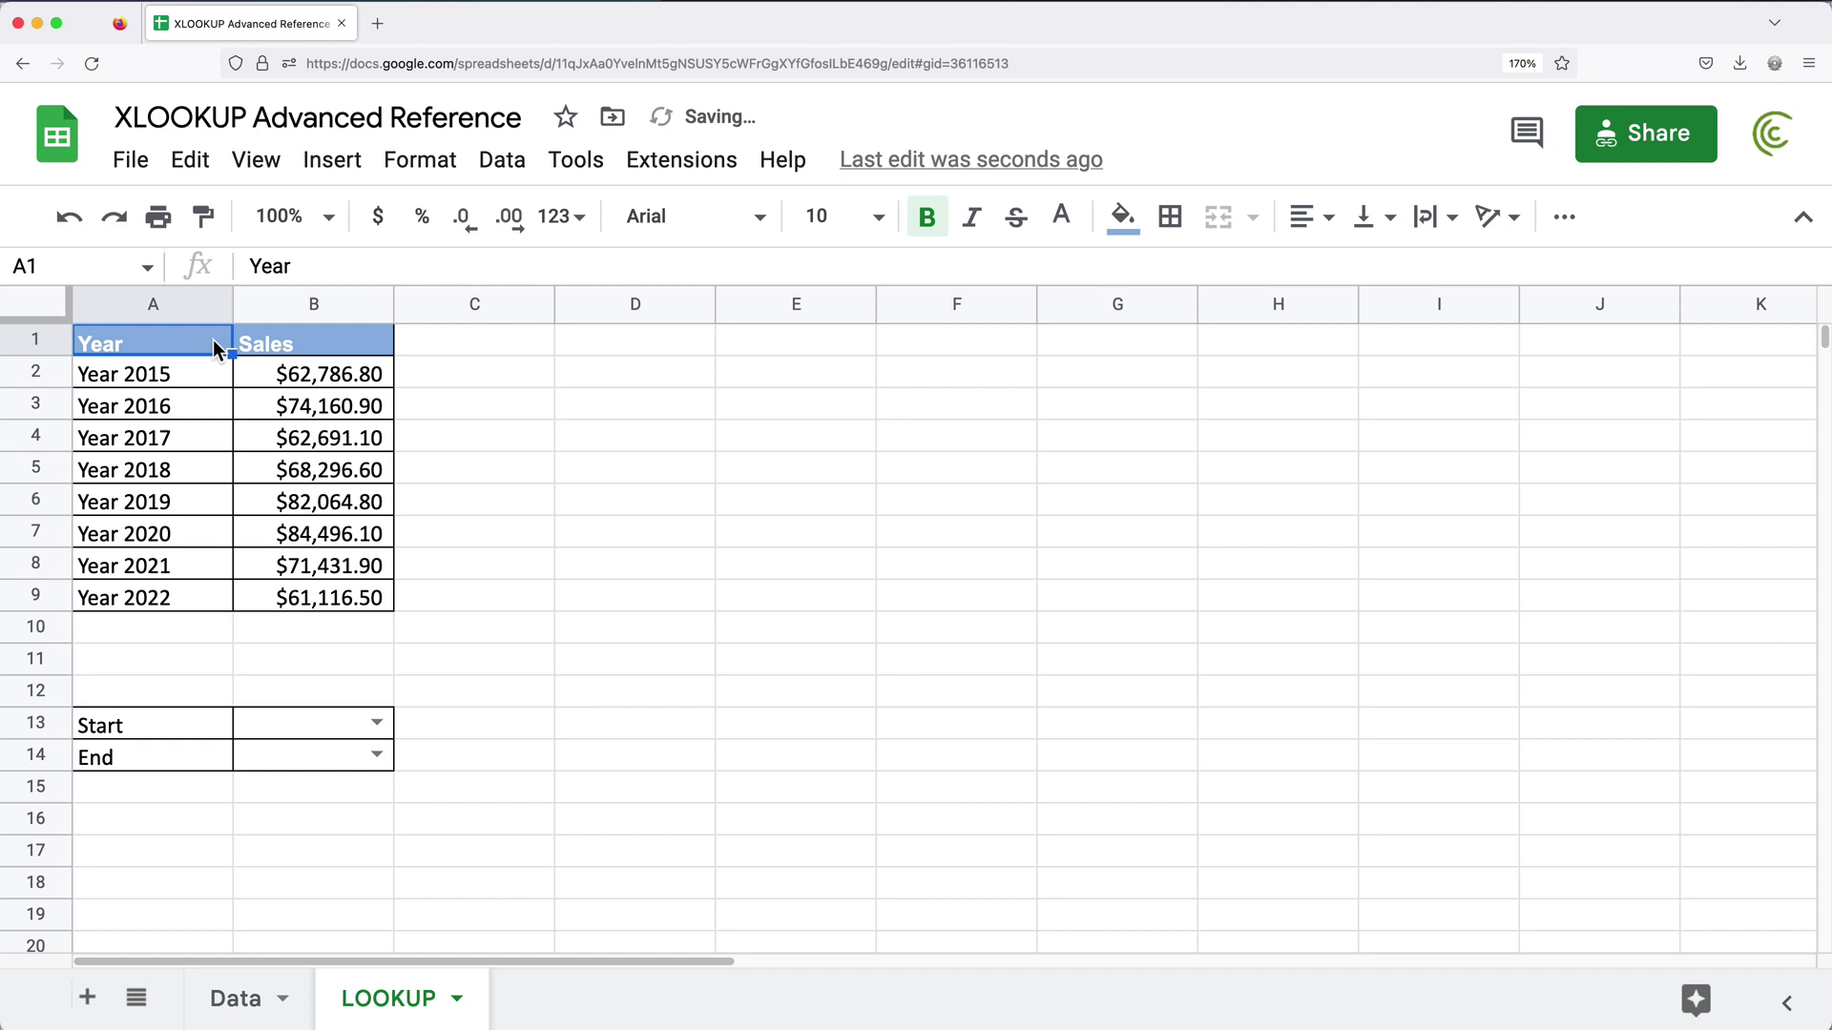
{"action": "key", "text": "super+equal"}
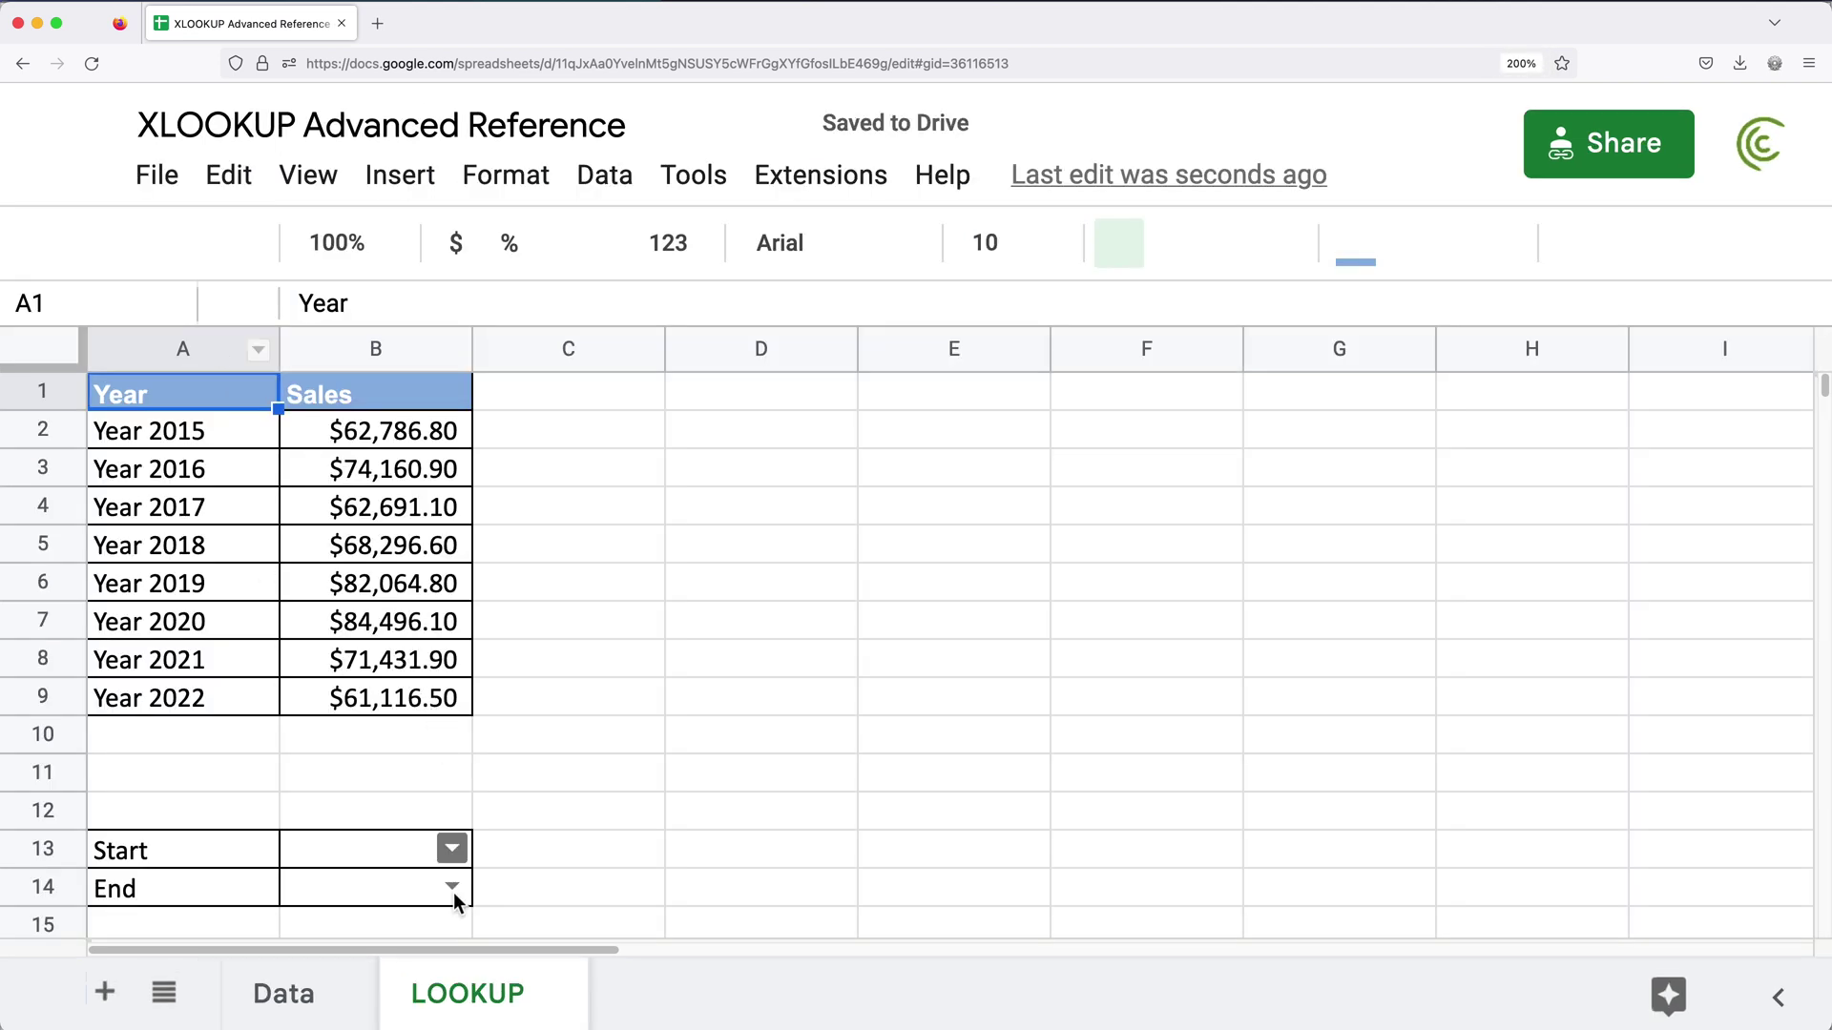
{"action": "left_click", "coordinate": [452, 850]}
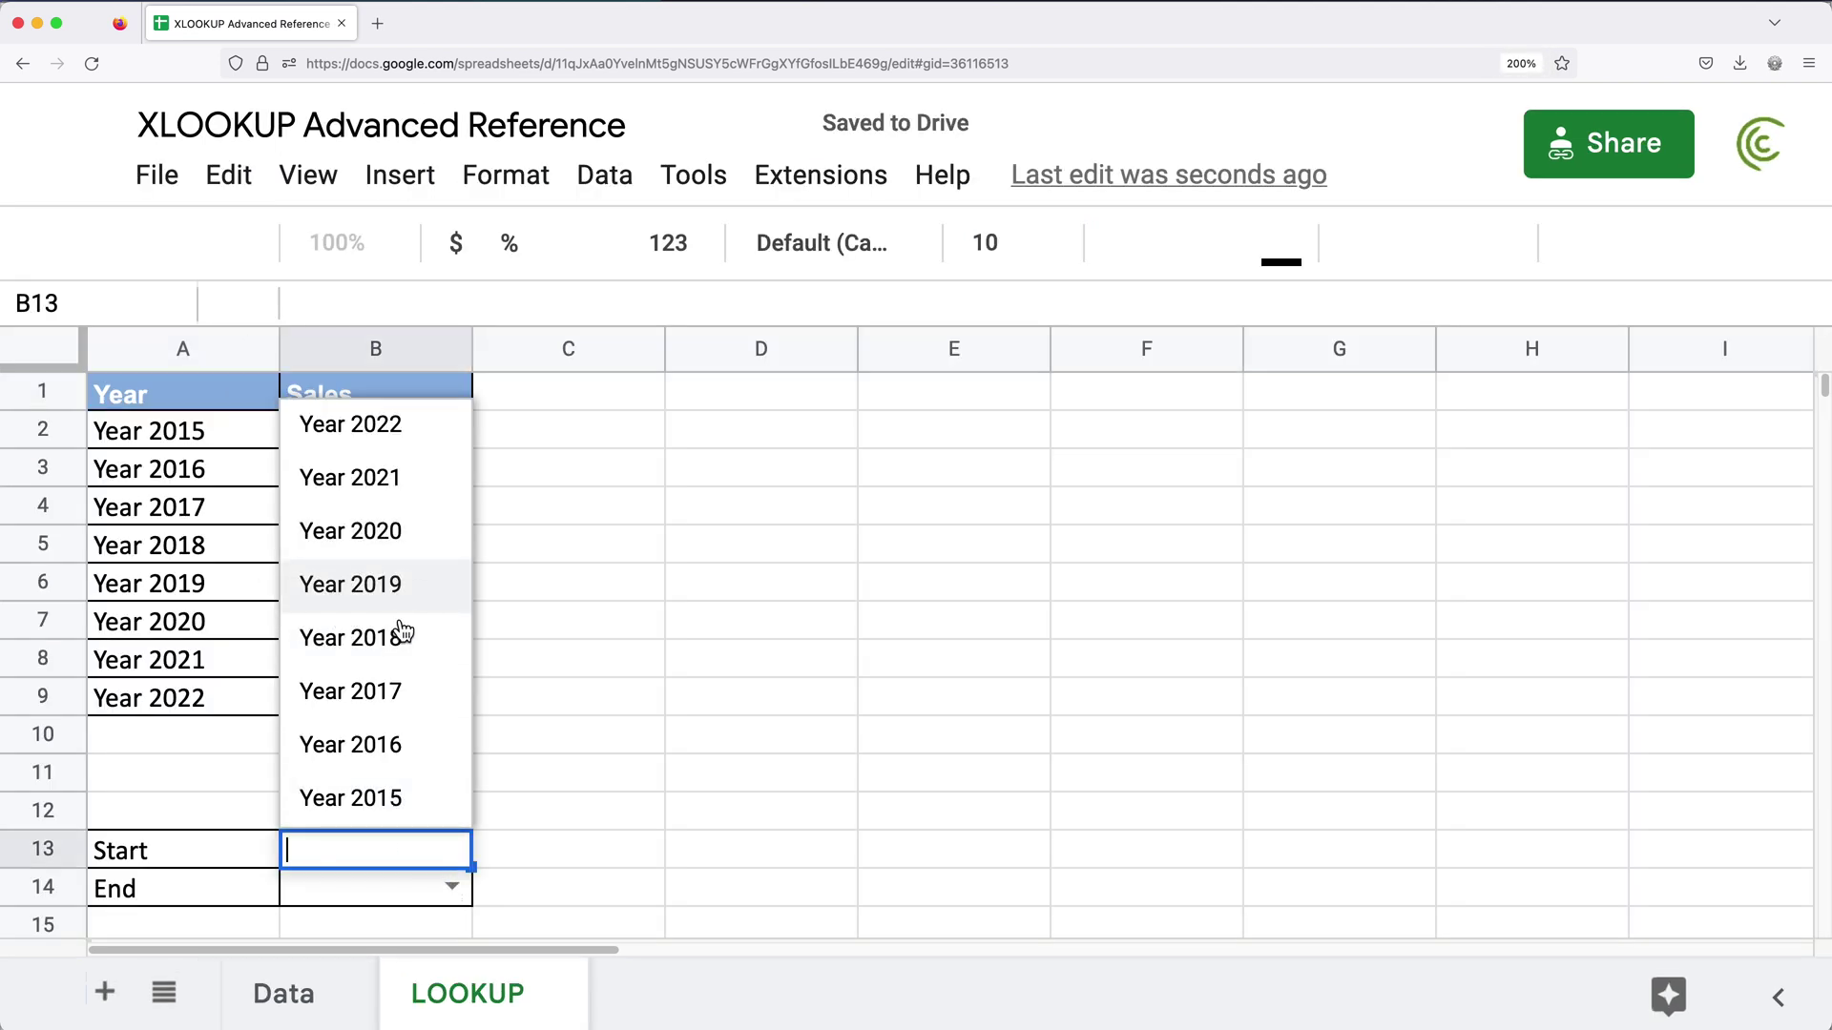
{"action": "left_click", "coordinate": [413, 755]}
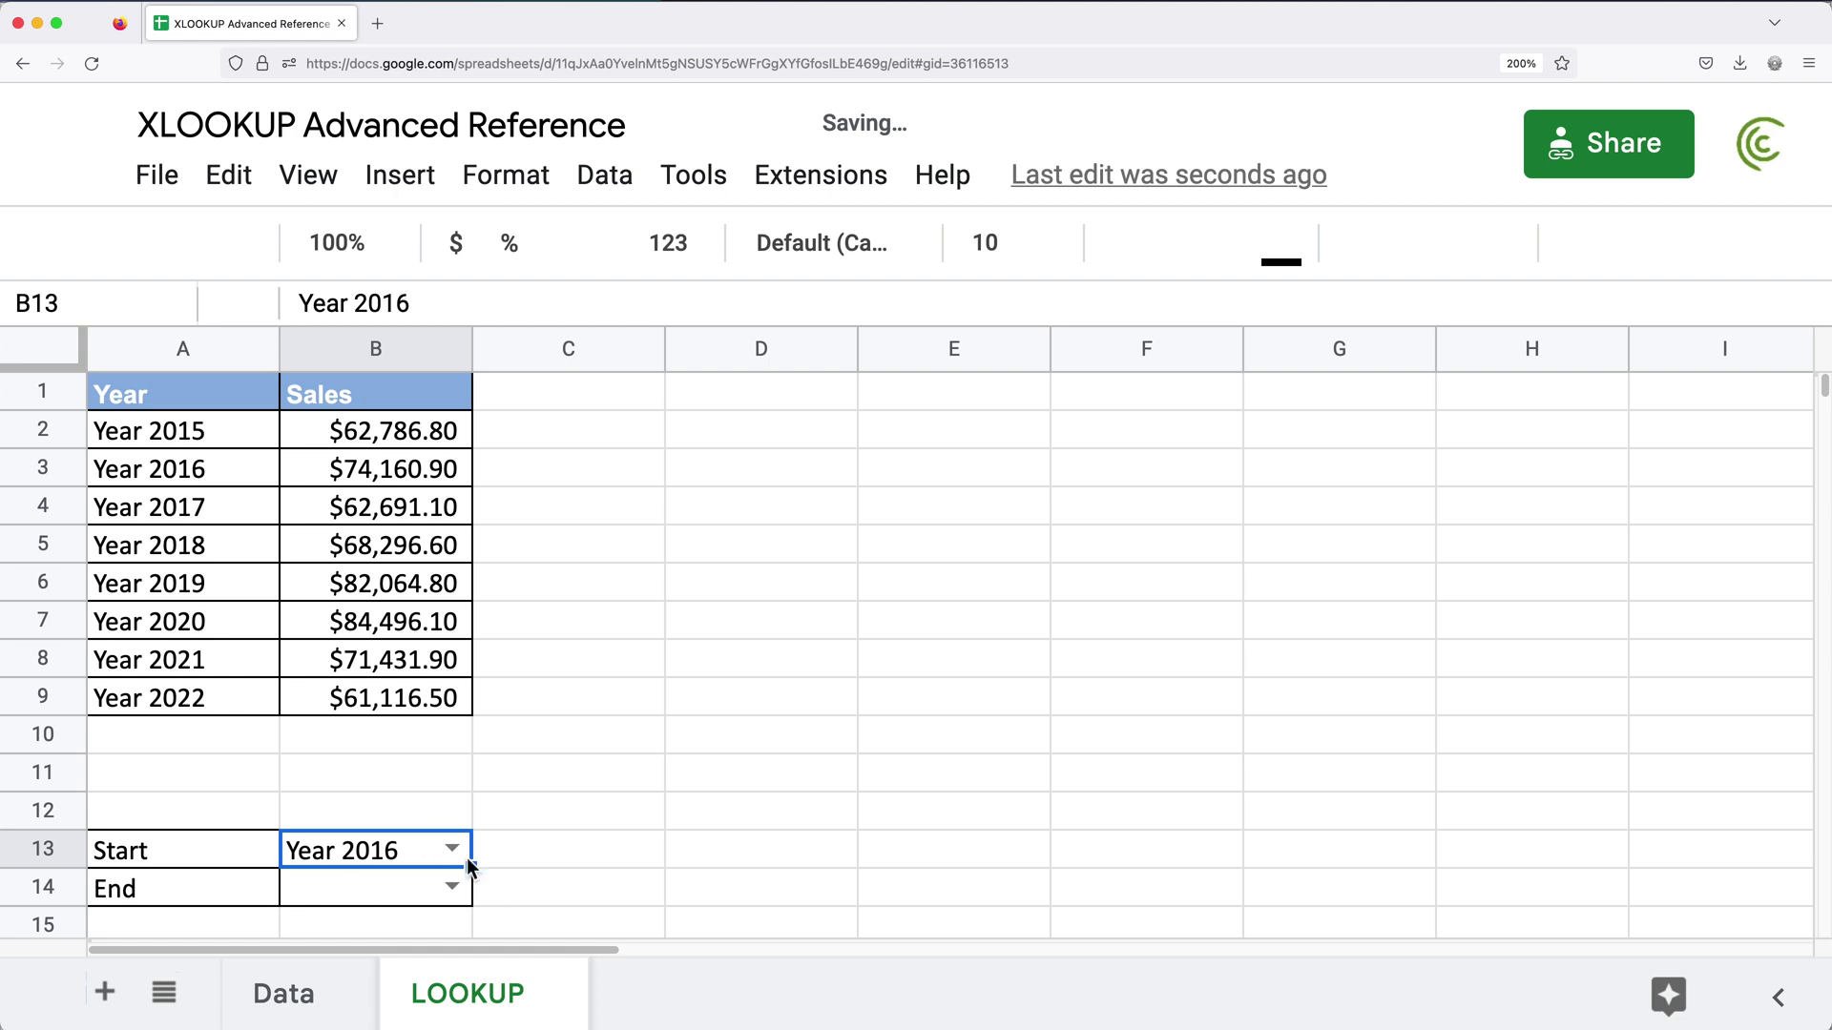
- Enter =XLOOKUP(B13,A2:A9,B2:B9) in D13, returning Year 2016 sales of $74,160.90
{"action": "left_click", "coordinate": [729, 859]}
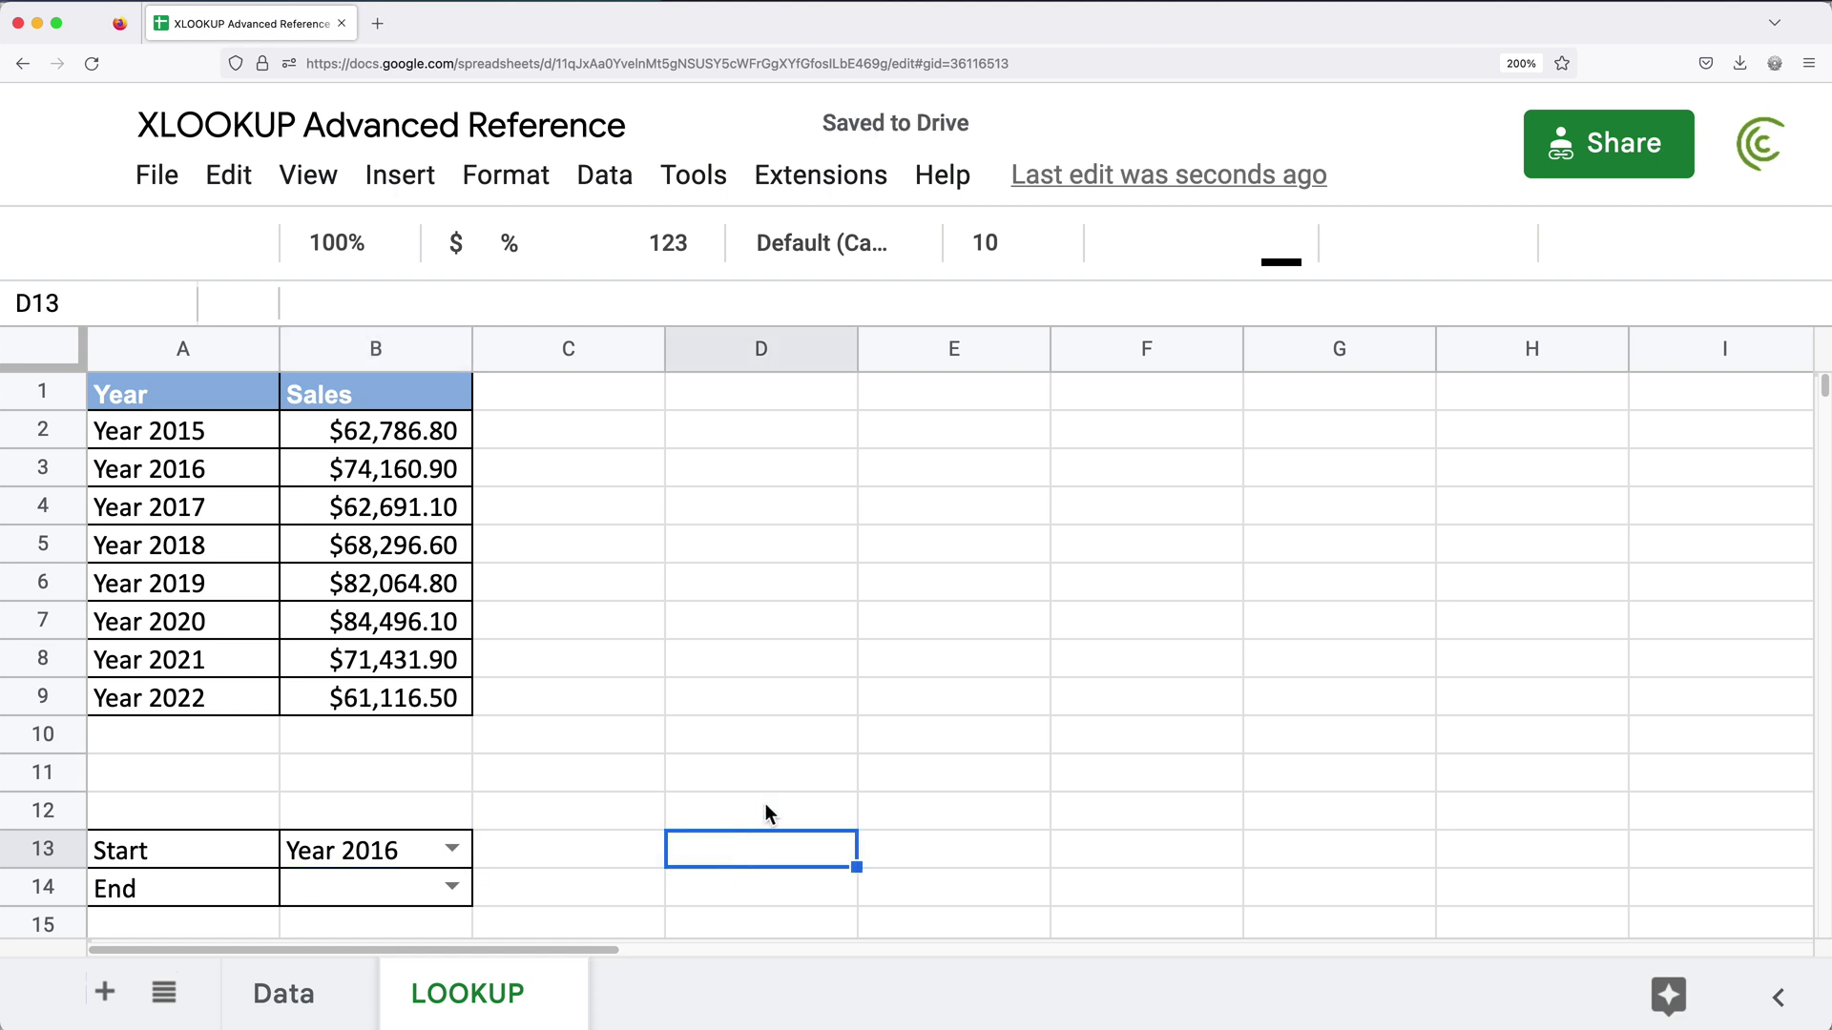
{"action": "type", "text": "=XL"}
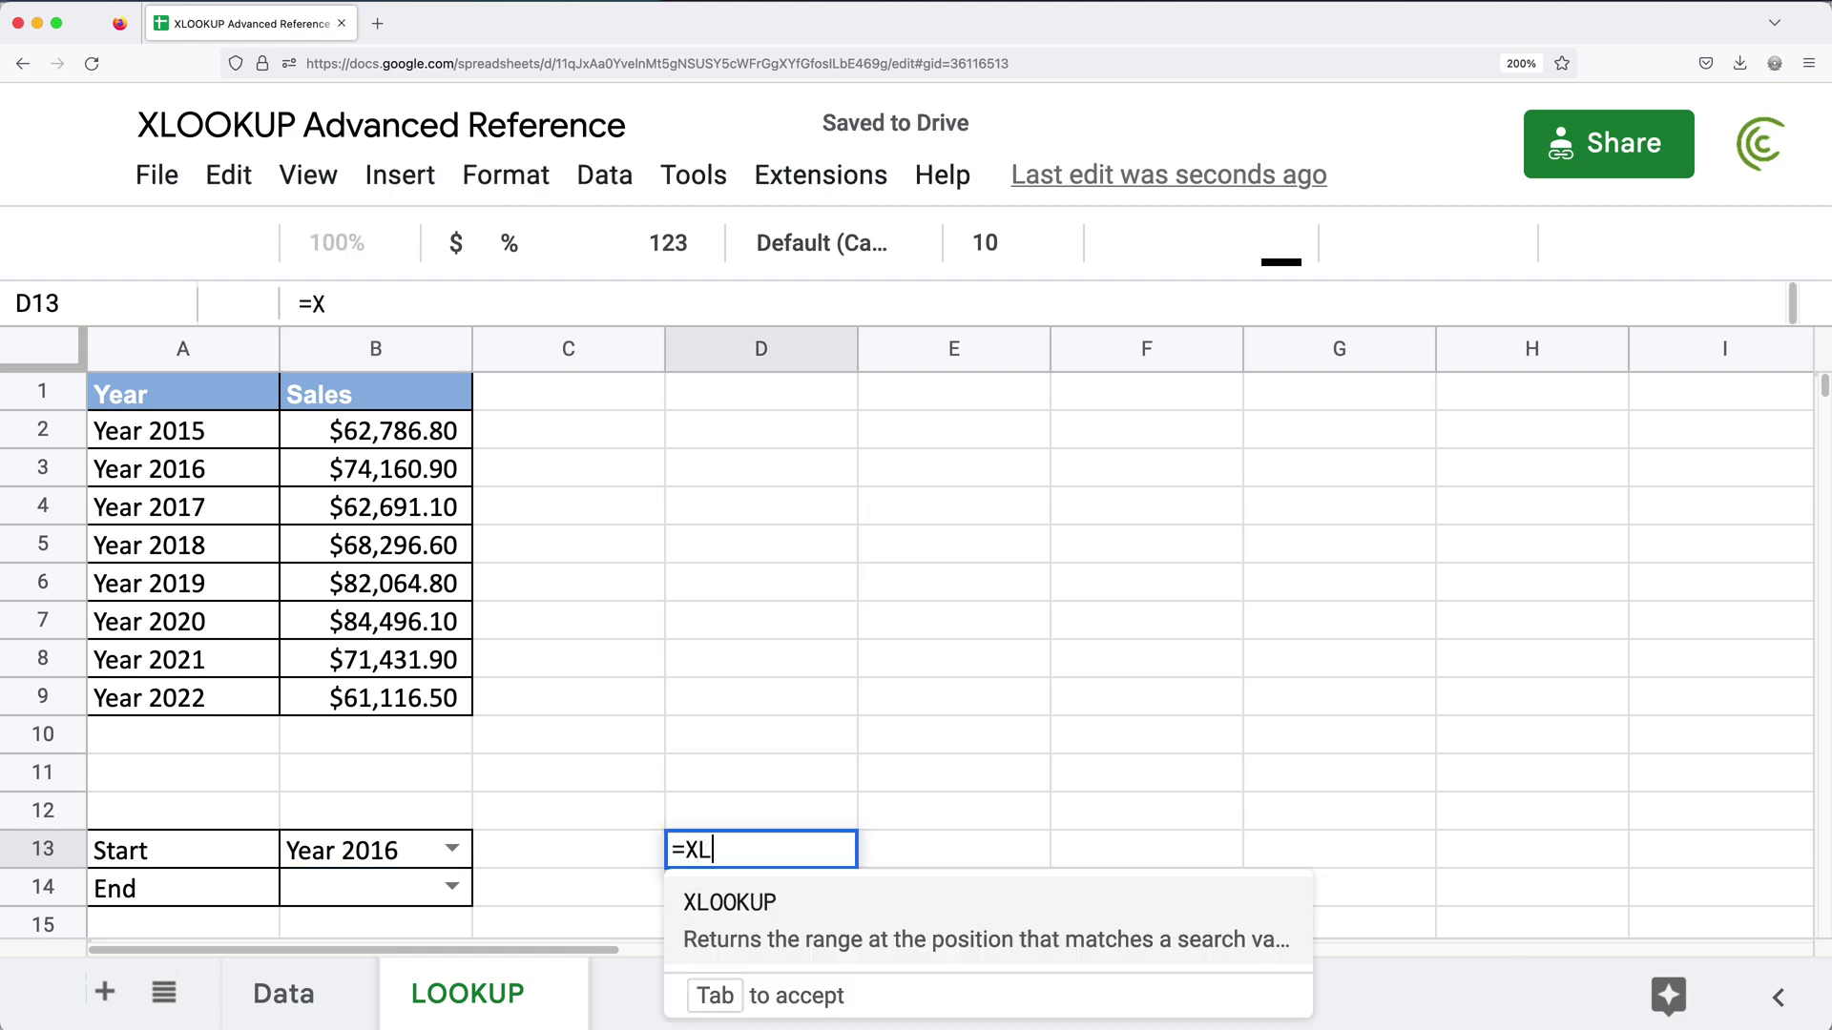
{"action": "key", "text": "Tab"}
{"action": "left_click", "coordinate": [366, 854]}
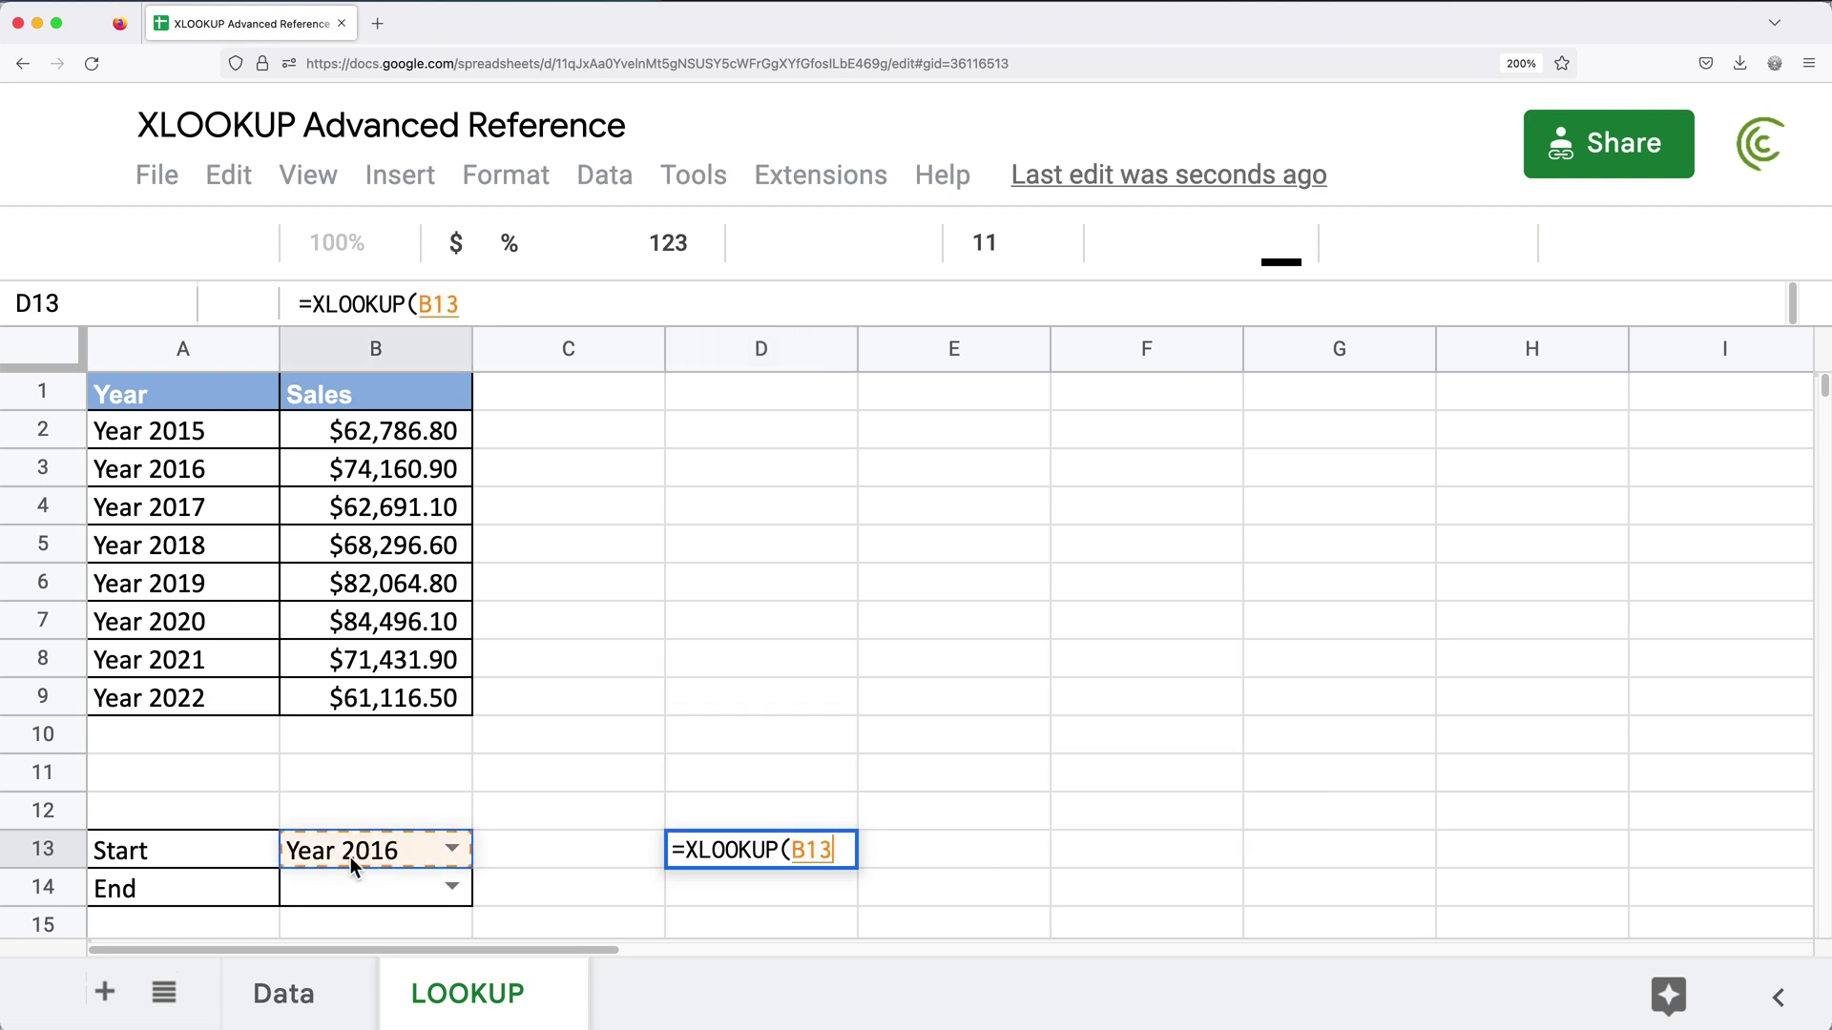
{"action": "type", "text": ","}
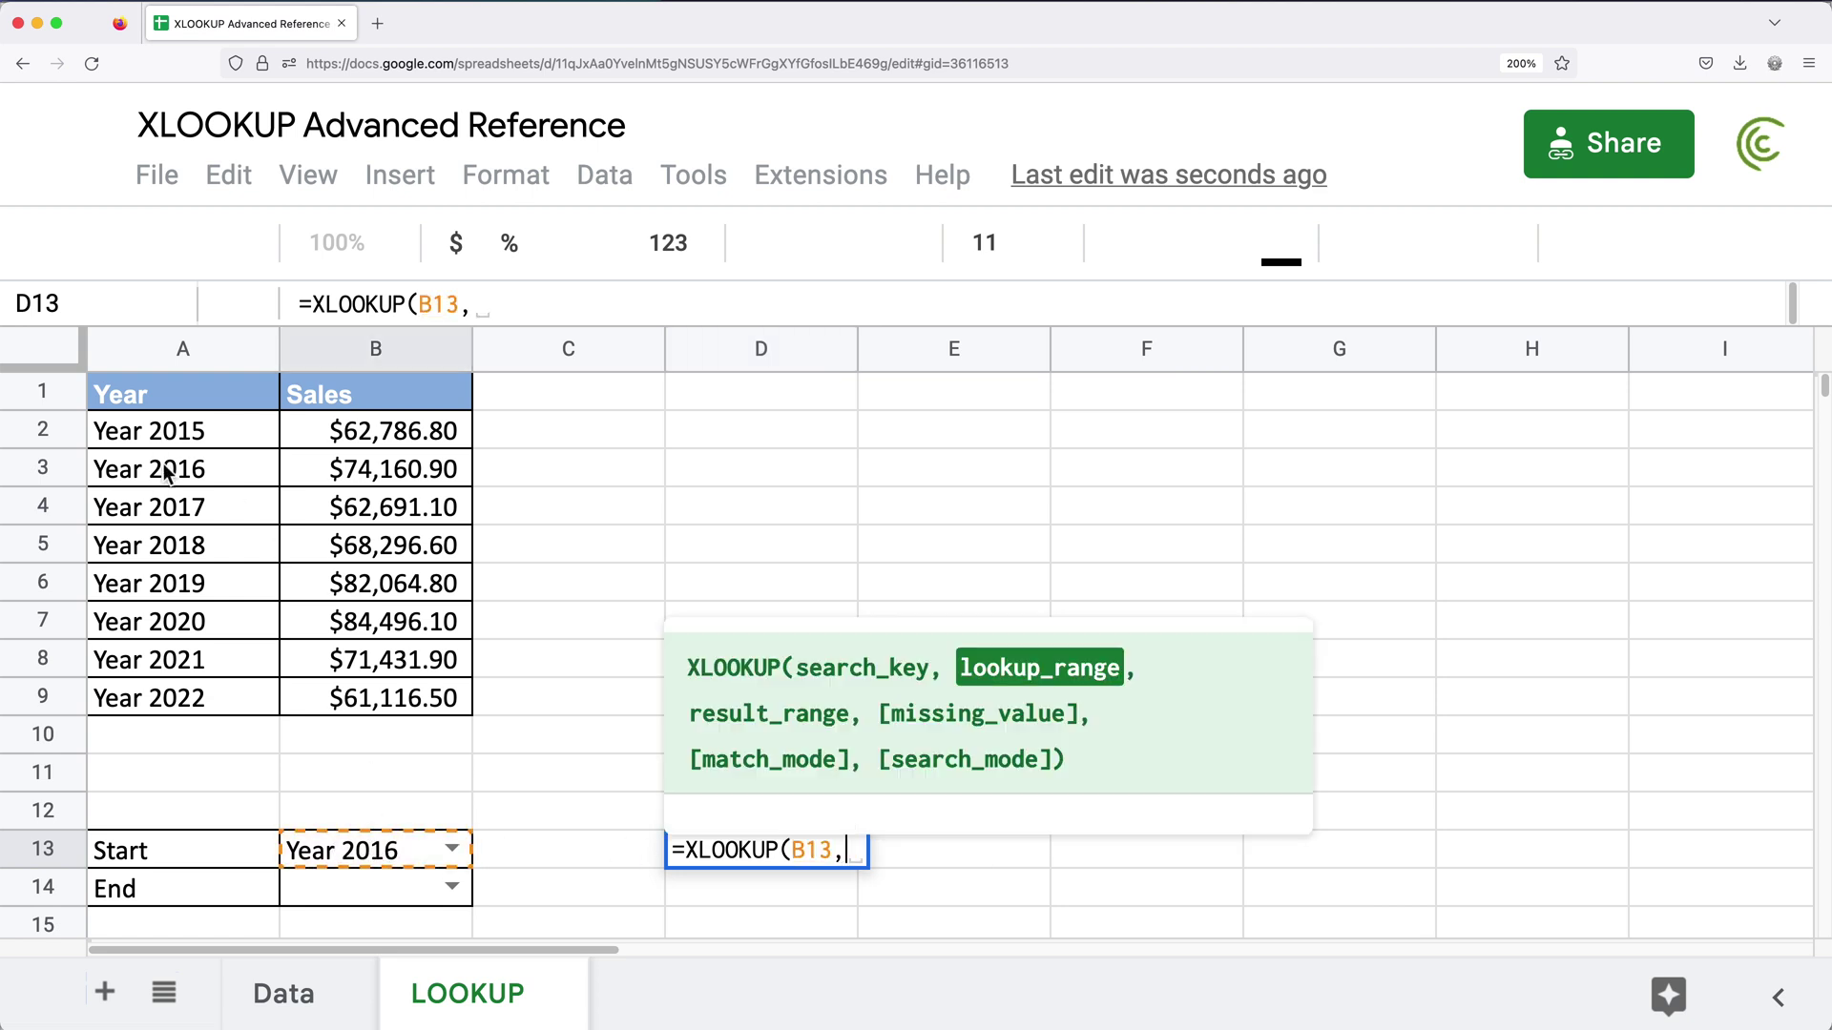
{"action": "left_click_drag", "start_coordinate": [175, 438], "coordinate": [188, 703]}
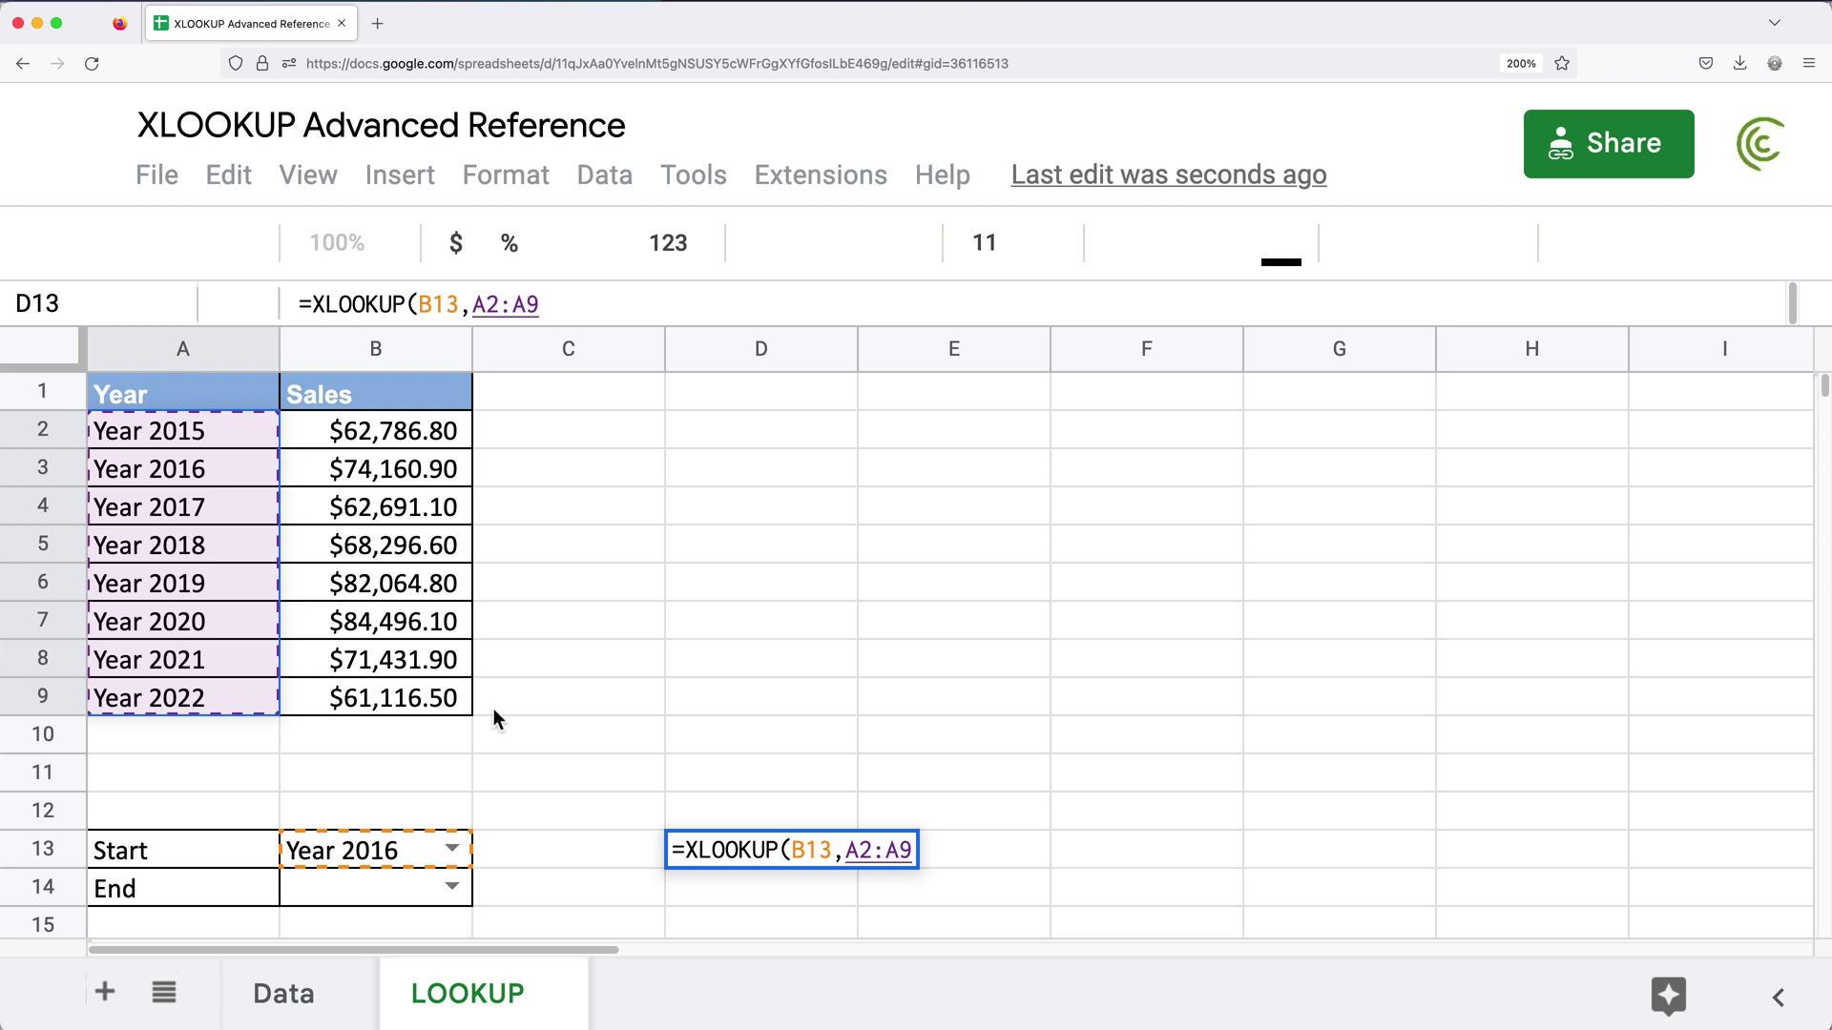
{"action": "type", "text": ","}
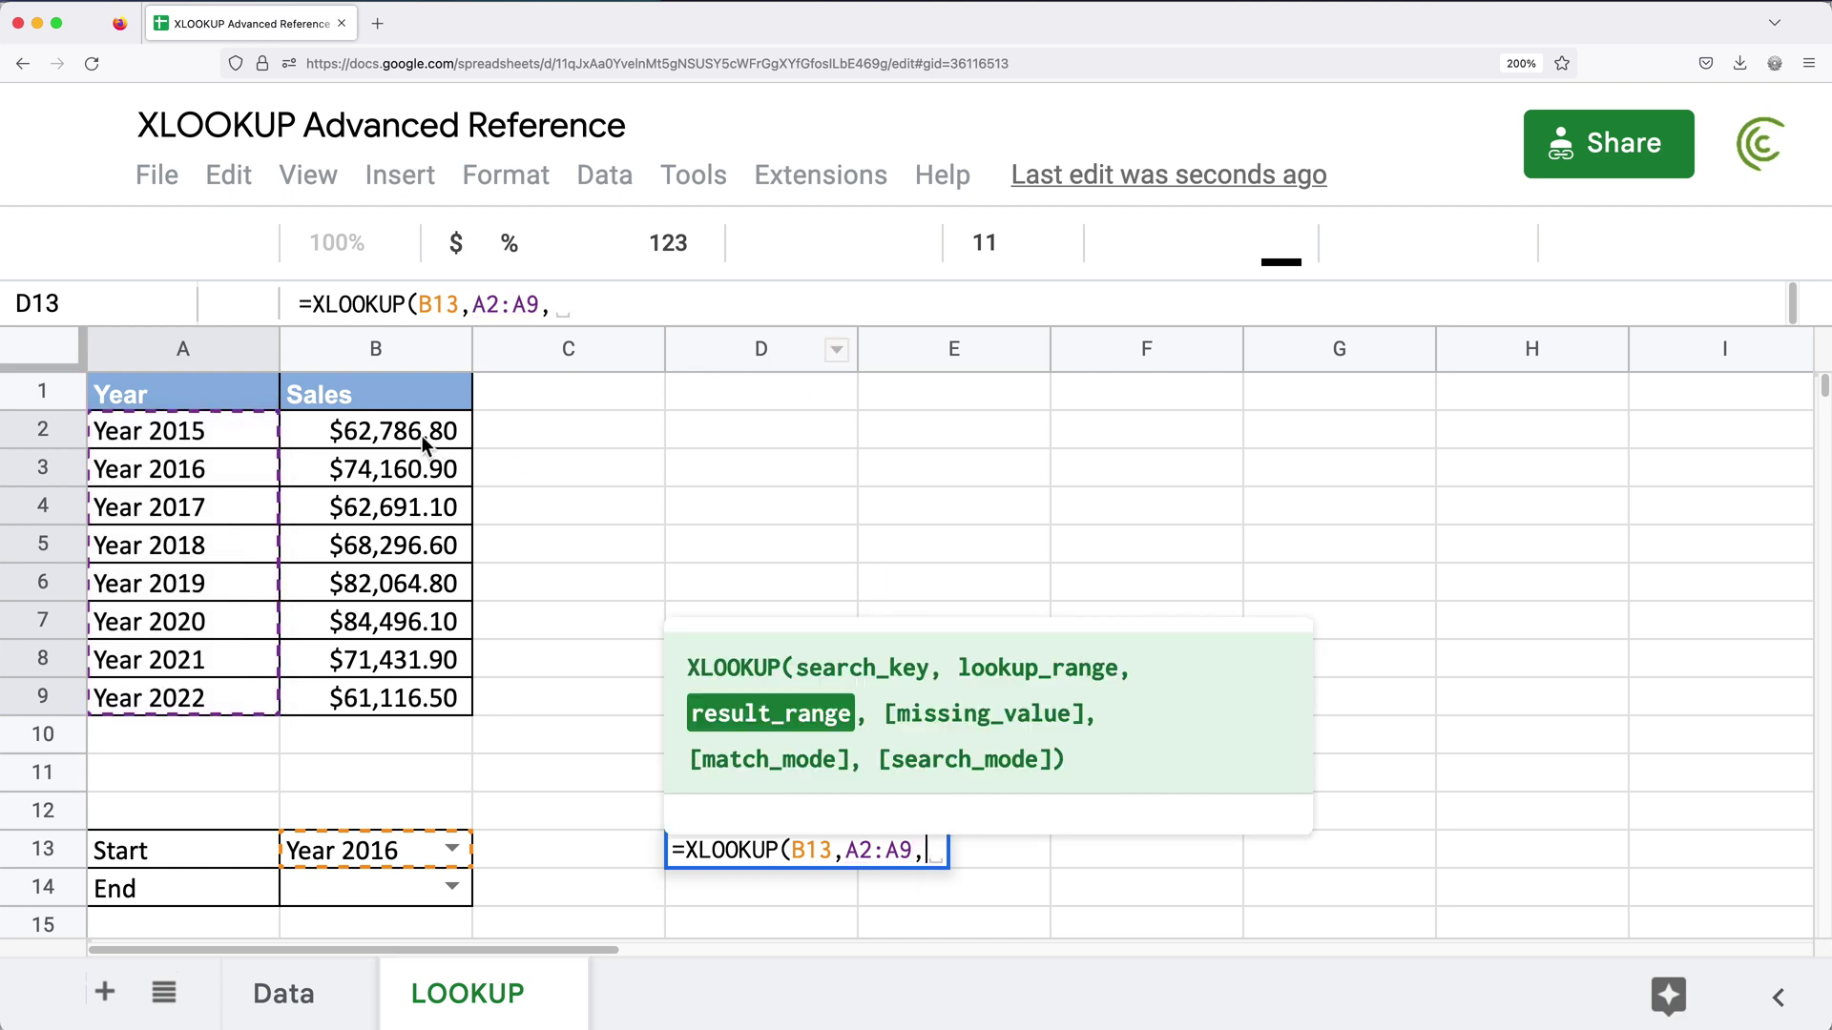
{"action": "left_click_drag", "start_coordinate": [422, 437], "coordinate": [398, 698]}
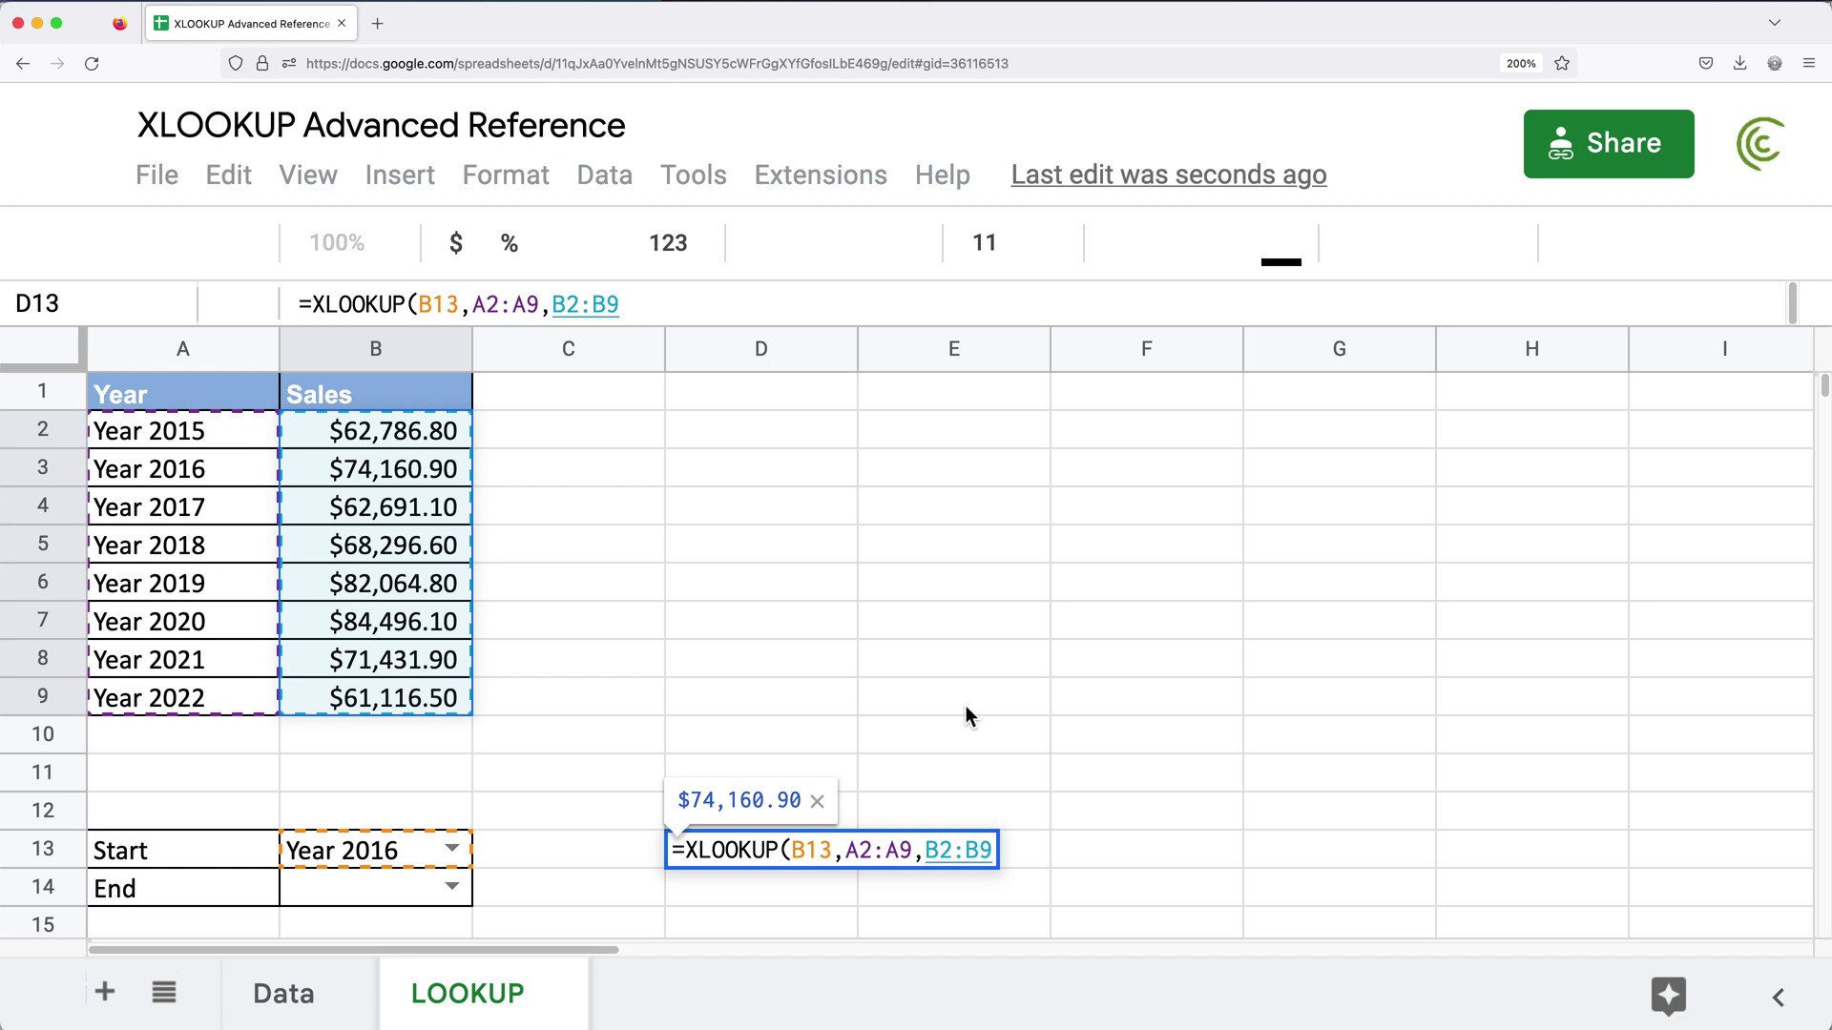
{"action": "type", "text": ")"}
{"action": "key", "text": "Return"}
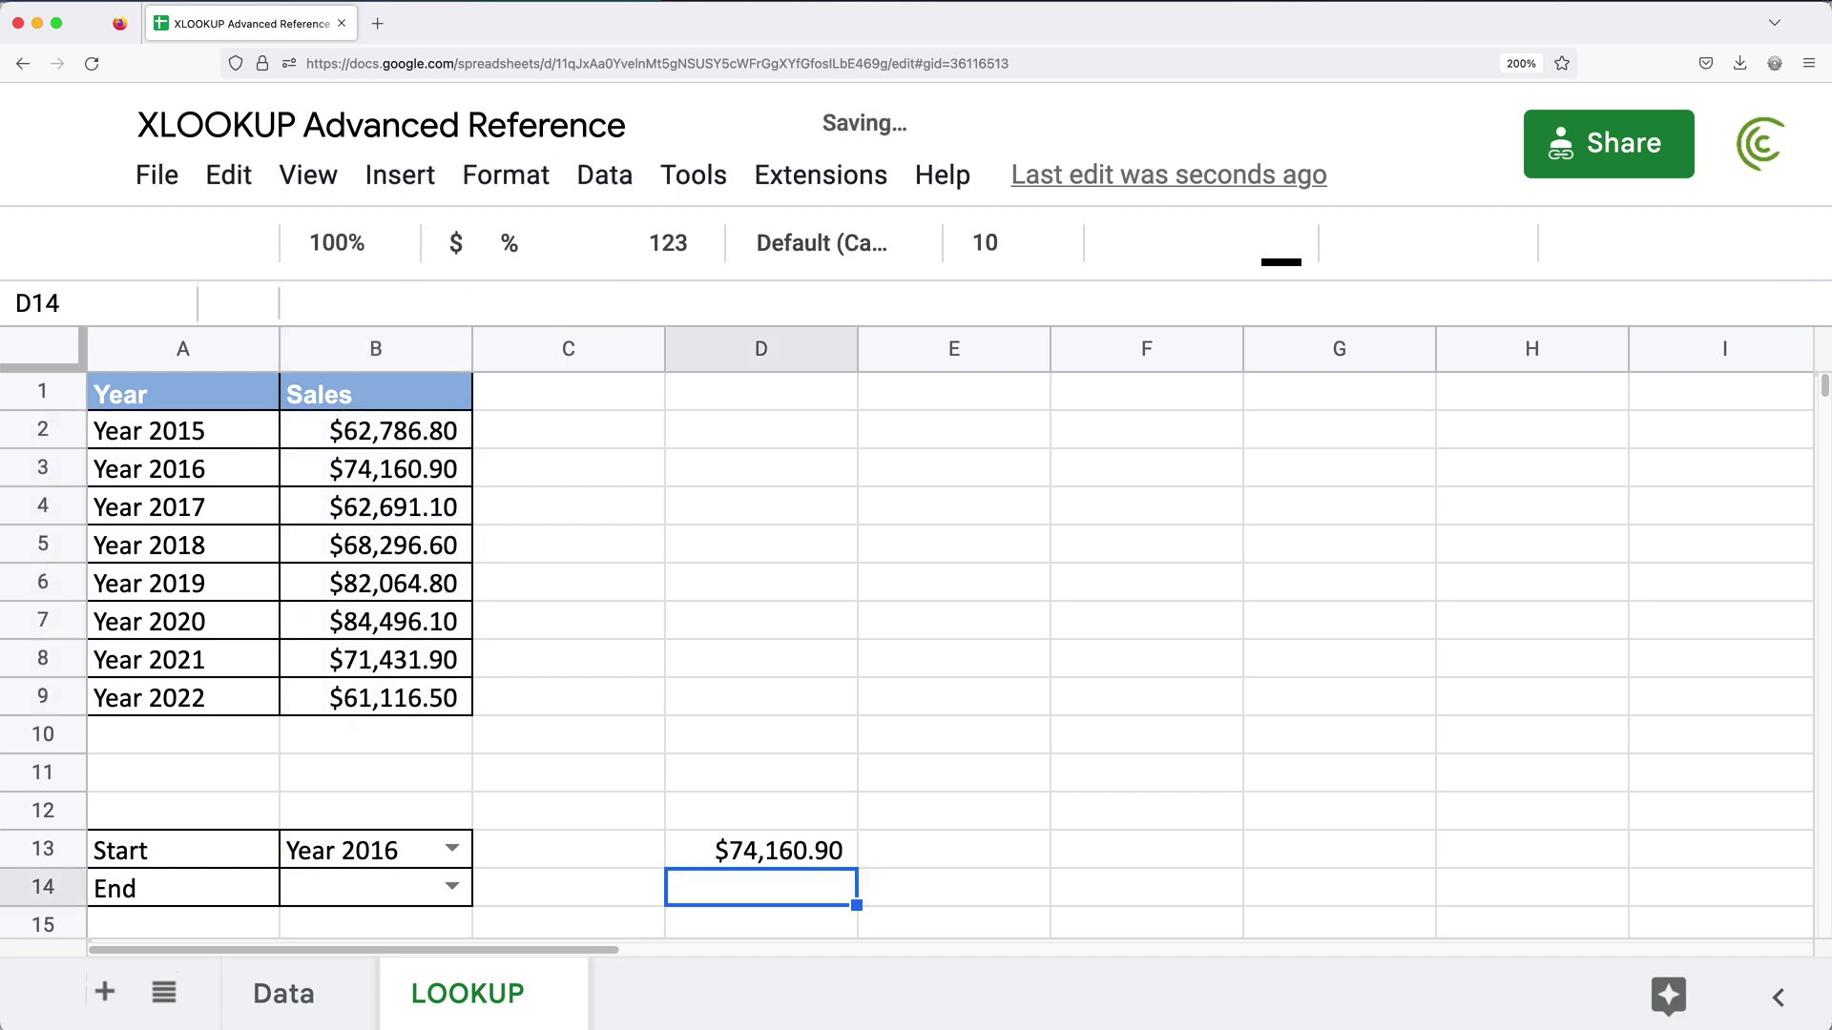
{"action": "left_click", "coordinate": [753, 860]}
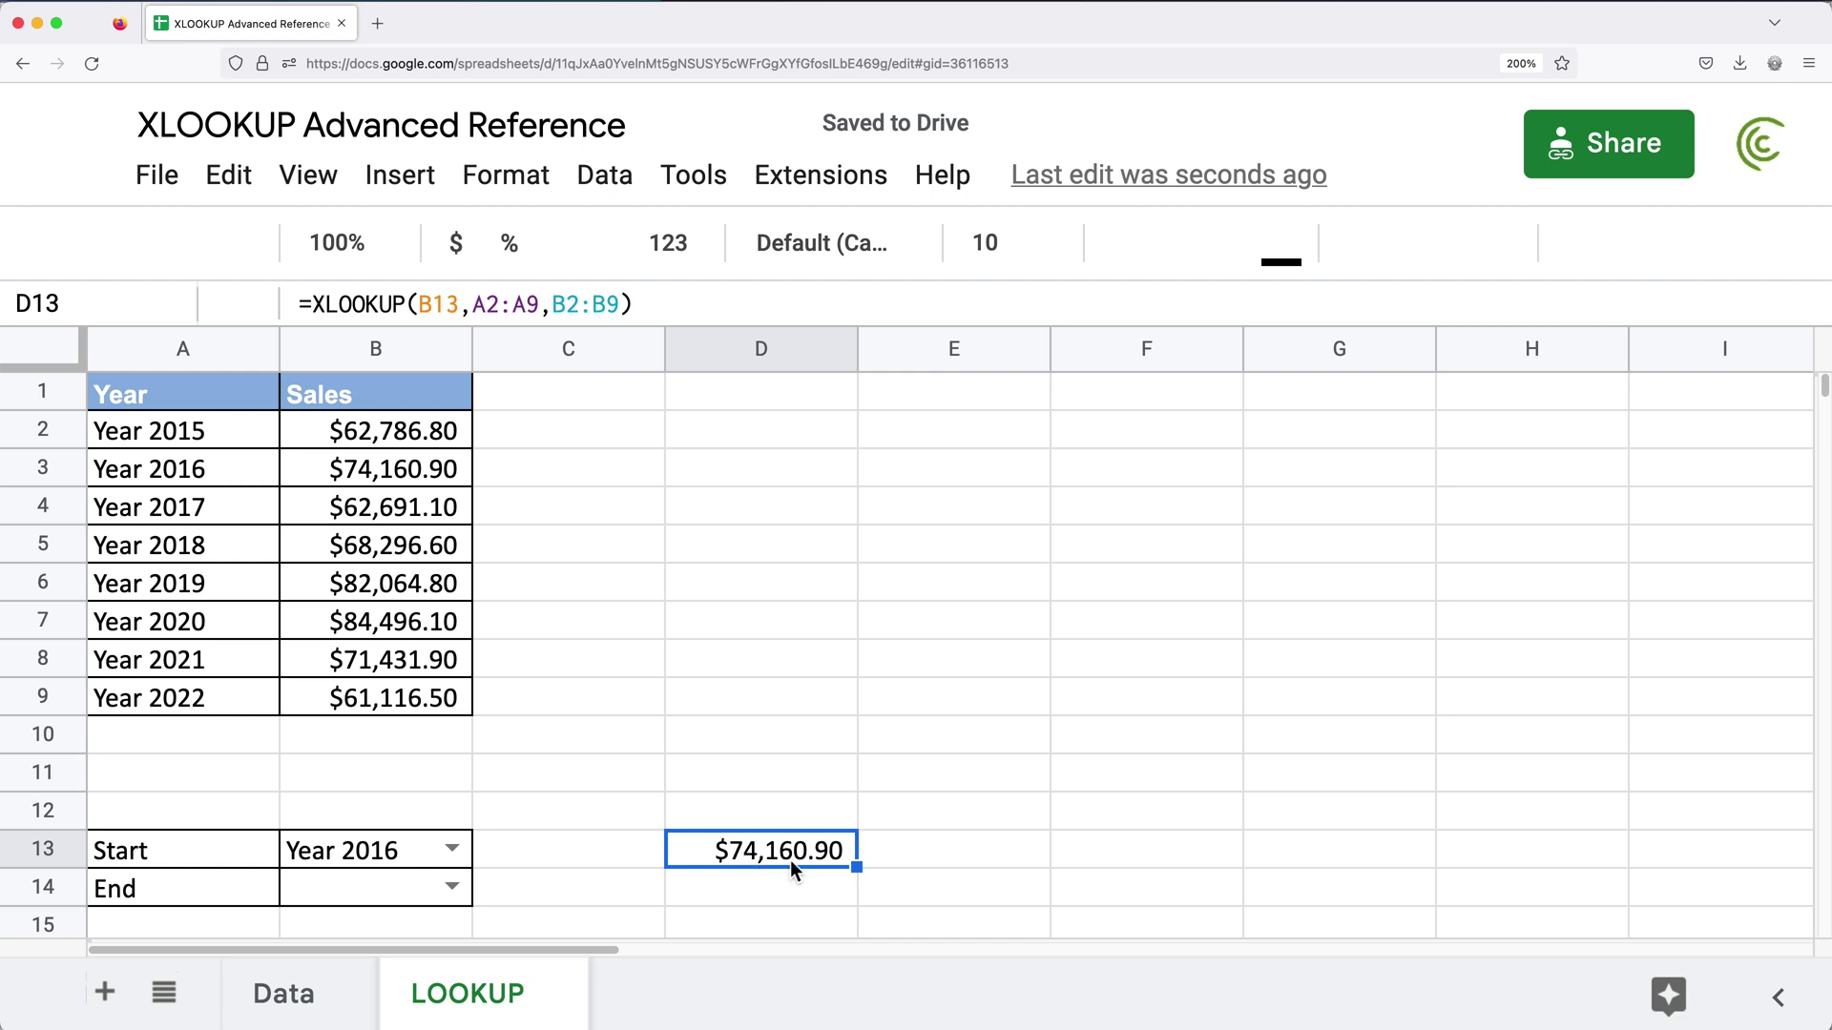
{"action": "left_click", "coordinate": [426, 477]}
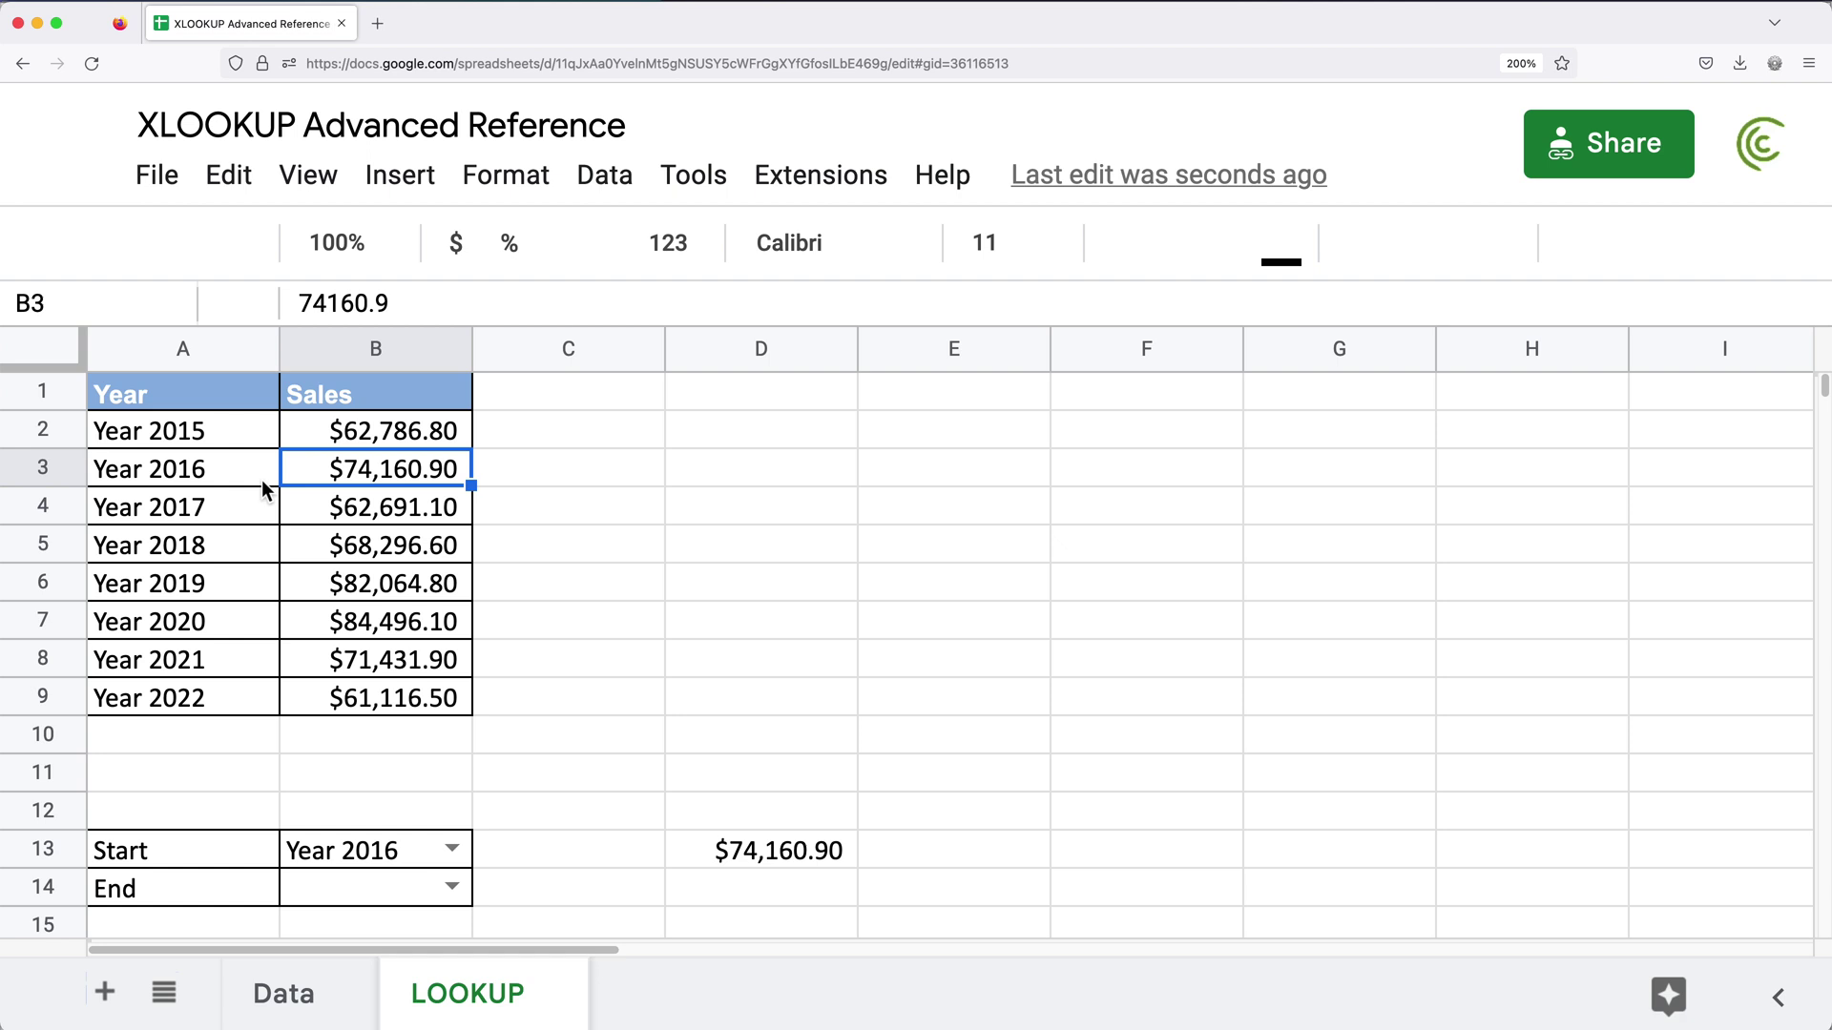
{"action": "left_click", "coordinate": [232, 486]}
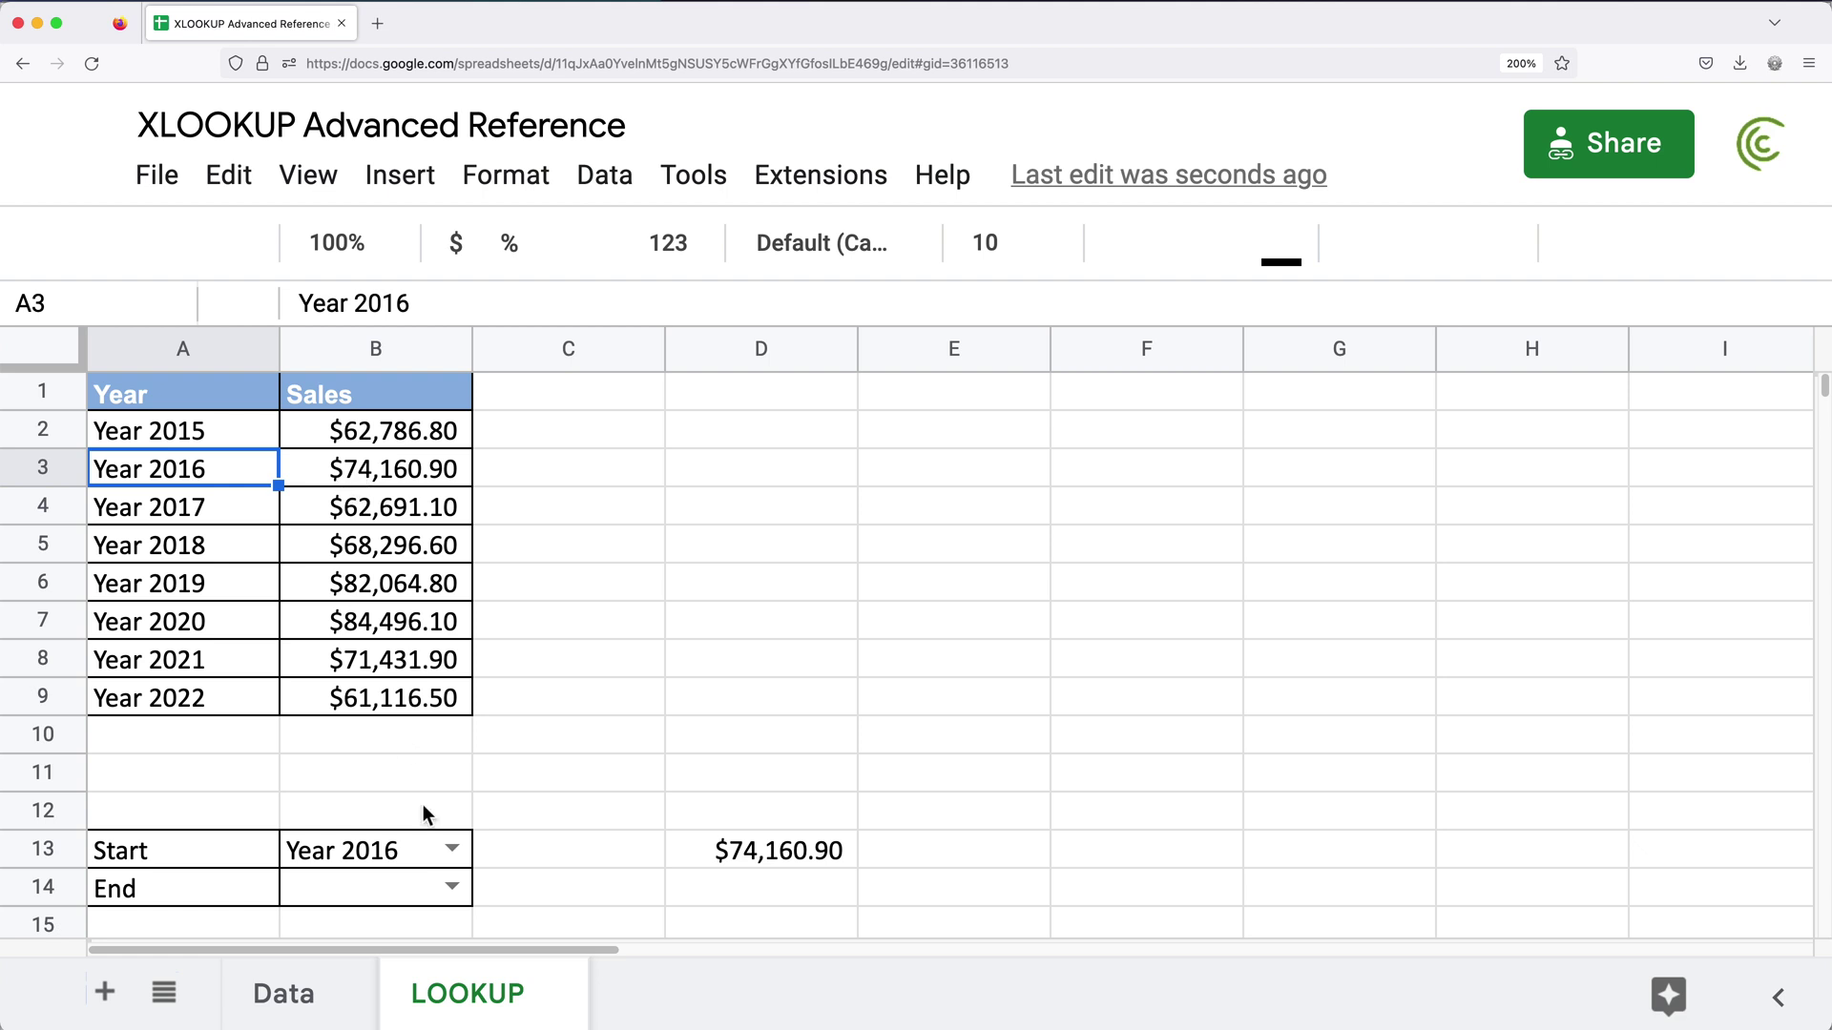
{"action": "double_click", "coordinate": [760, 860]}
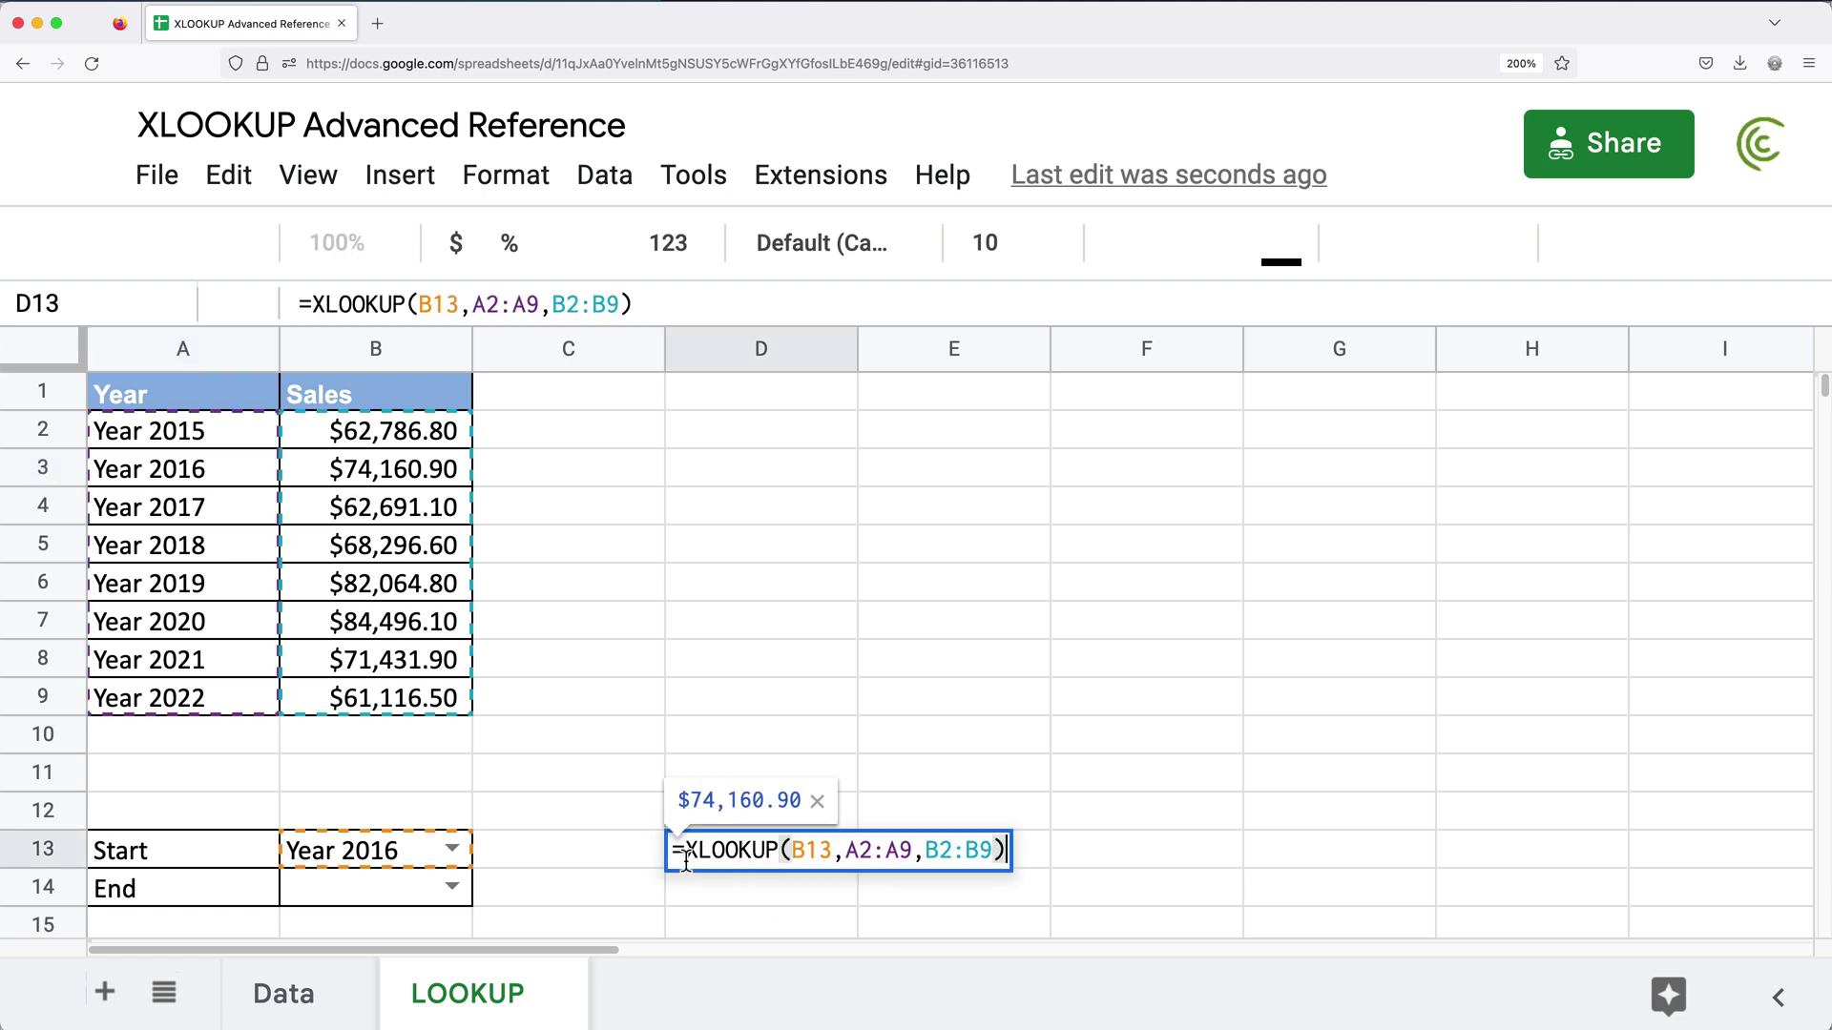
{"action": "left_click_drag", "start_coordinate": [686, 856], "coordinate": [1078, 859]}
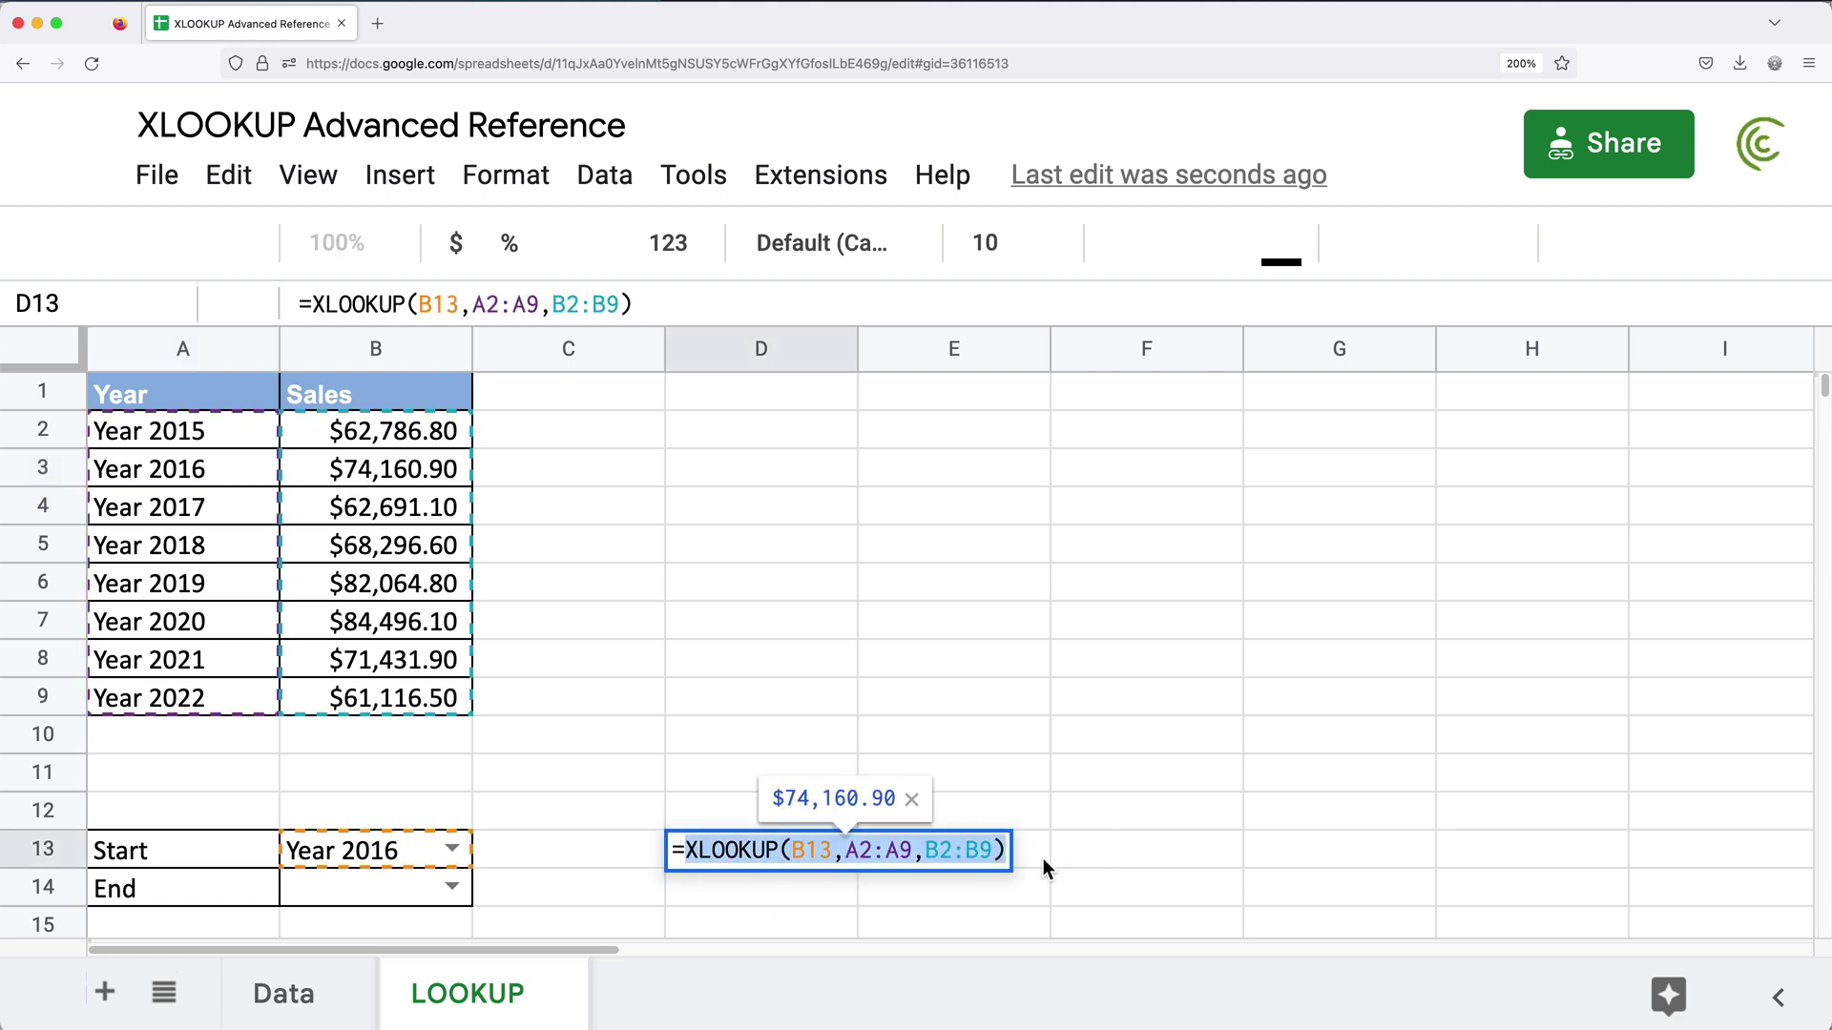
{"action": "key", "text": "Escape"}
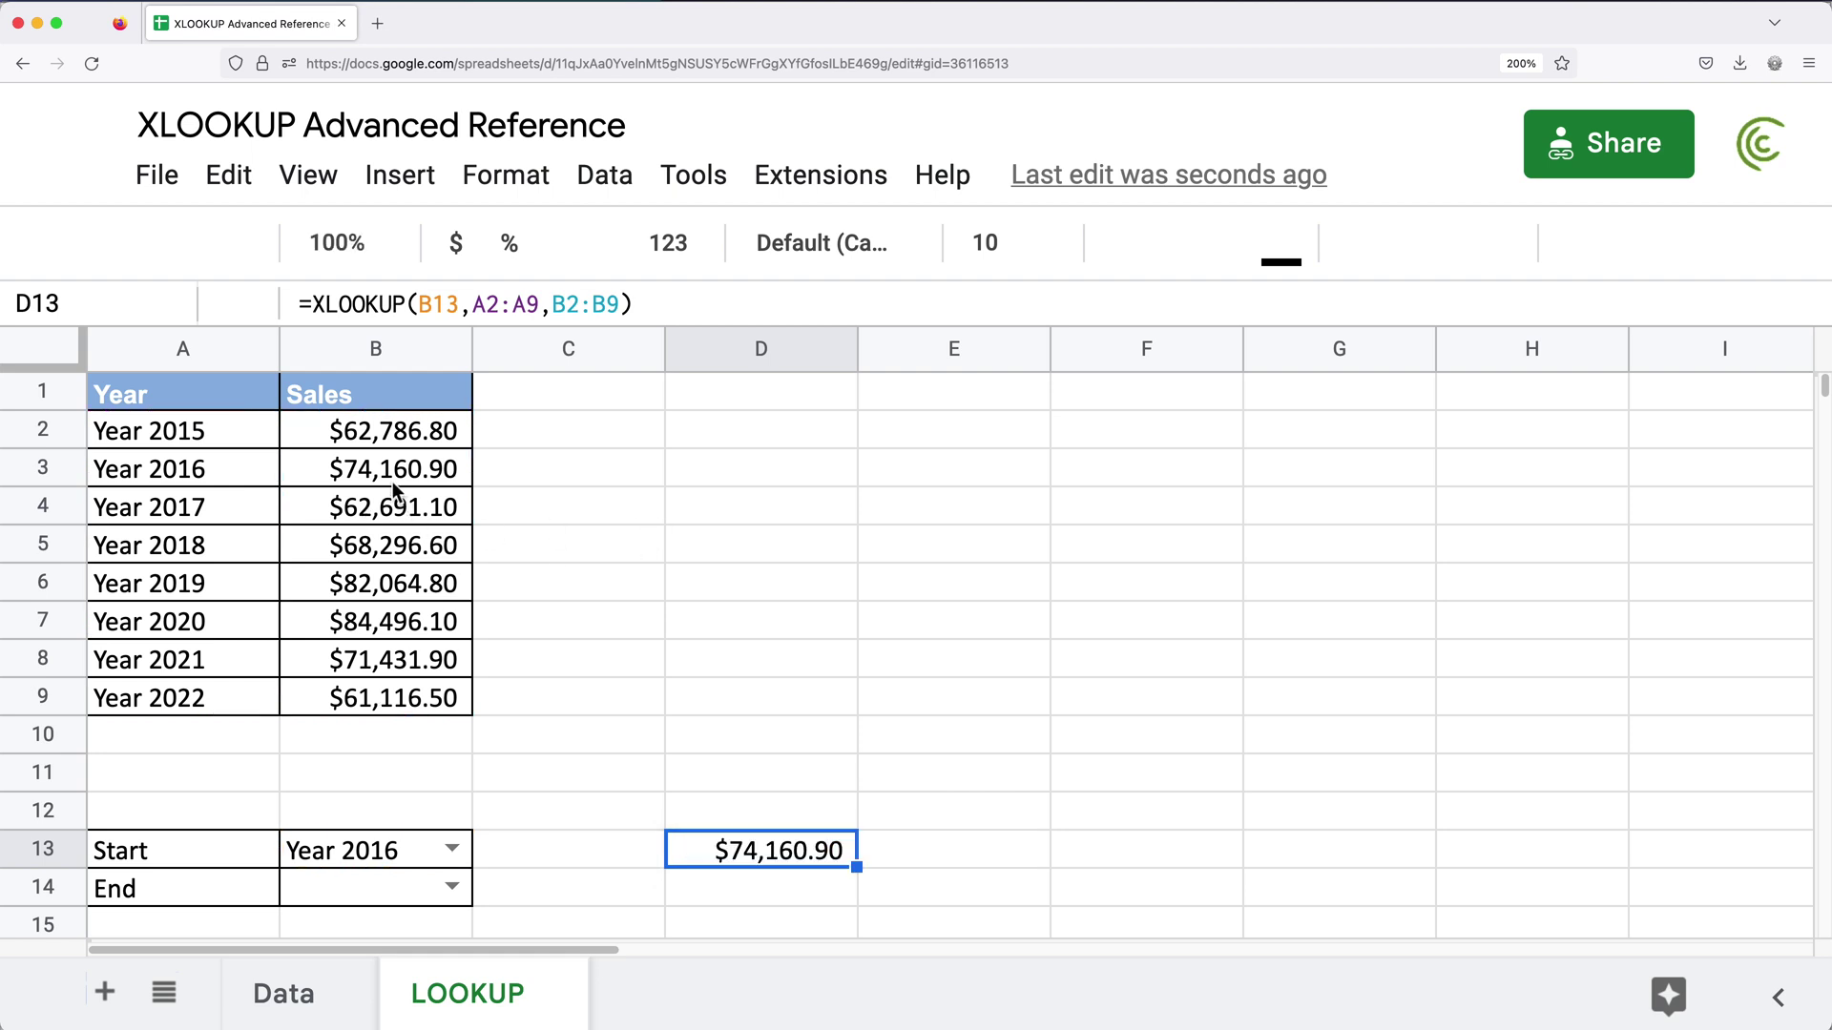
{"action": "left_click", "coordinate": [383, 476]}
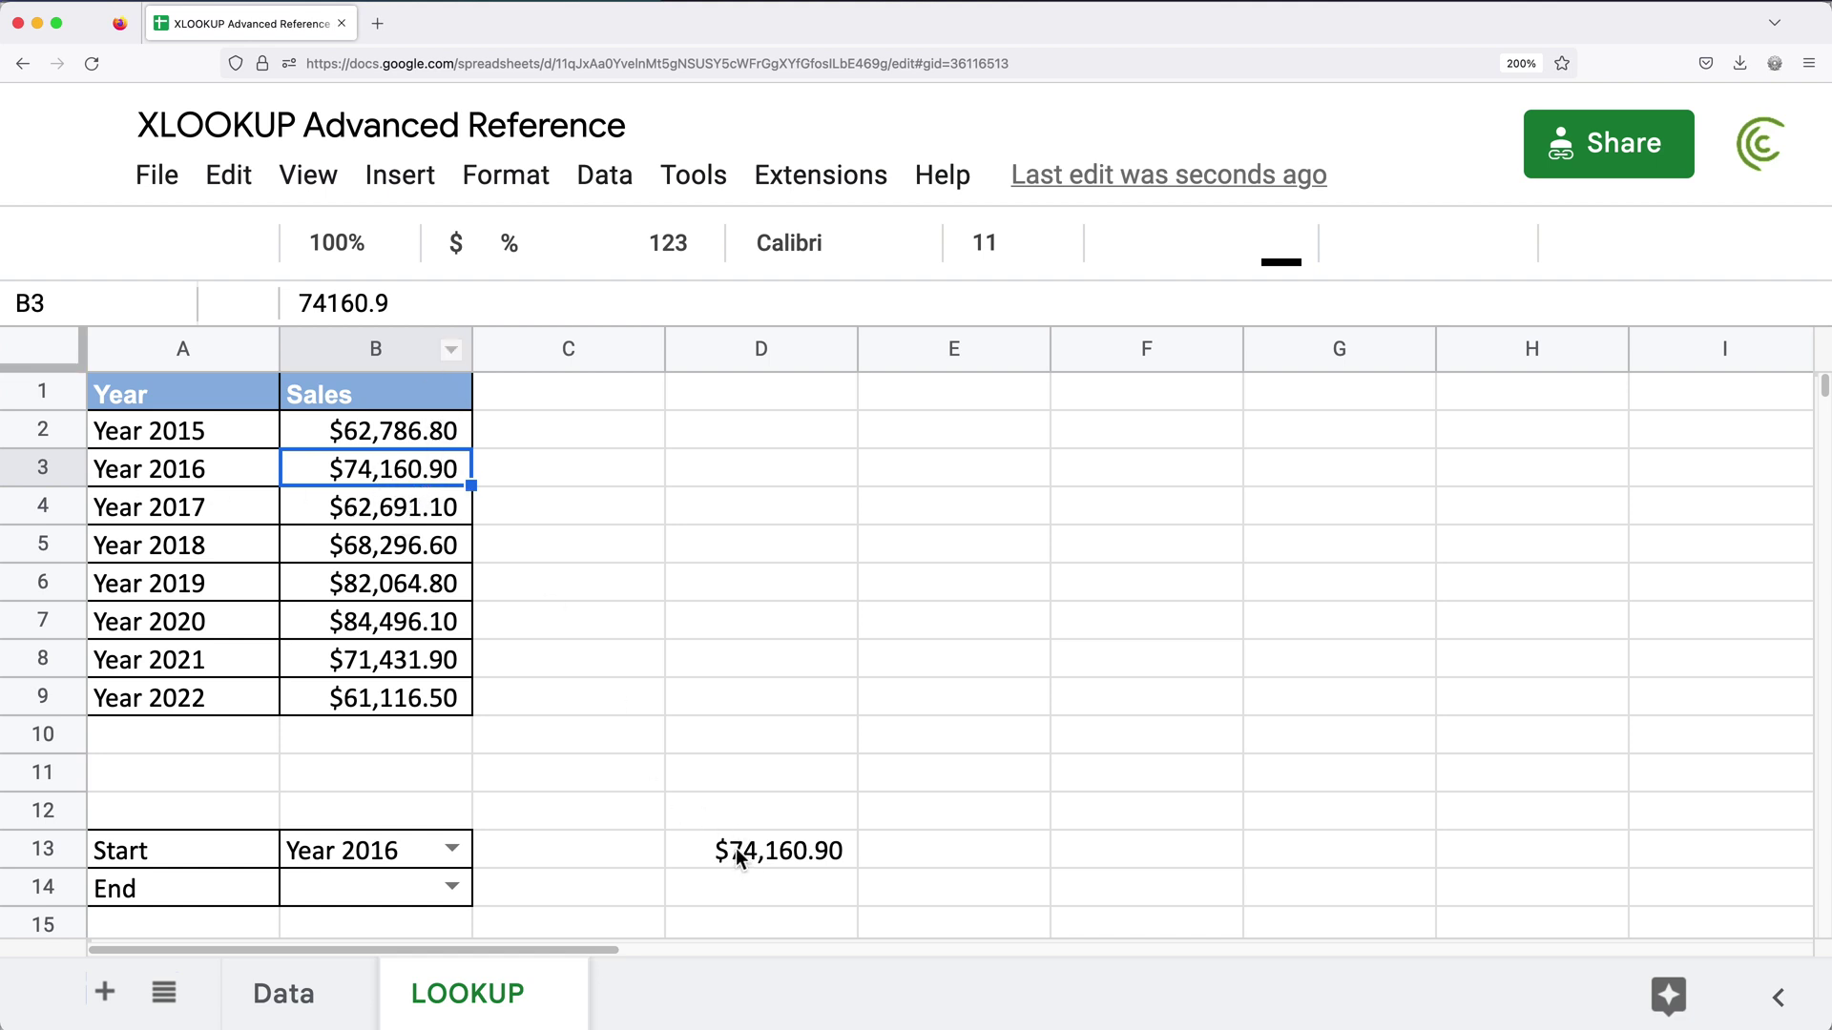
{"action": "left_click", "coordinate": [739, 814]}
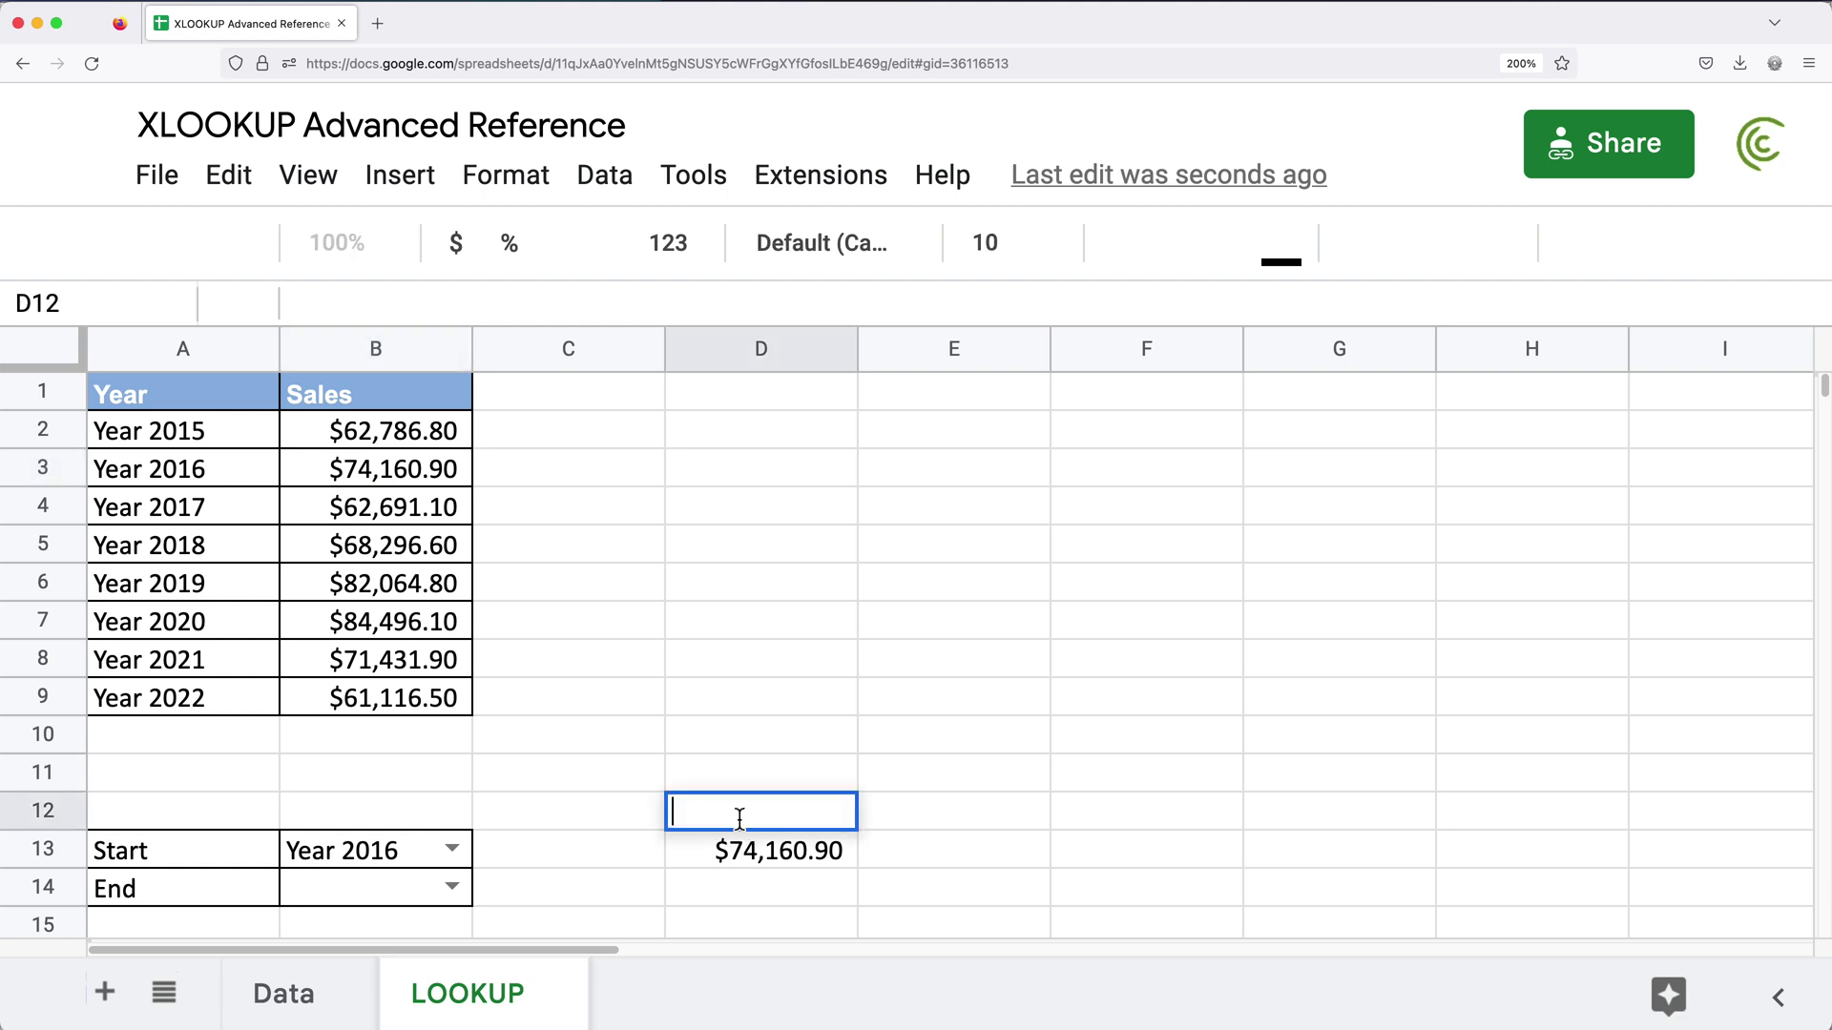
{"action": "type", "text": "=B"}
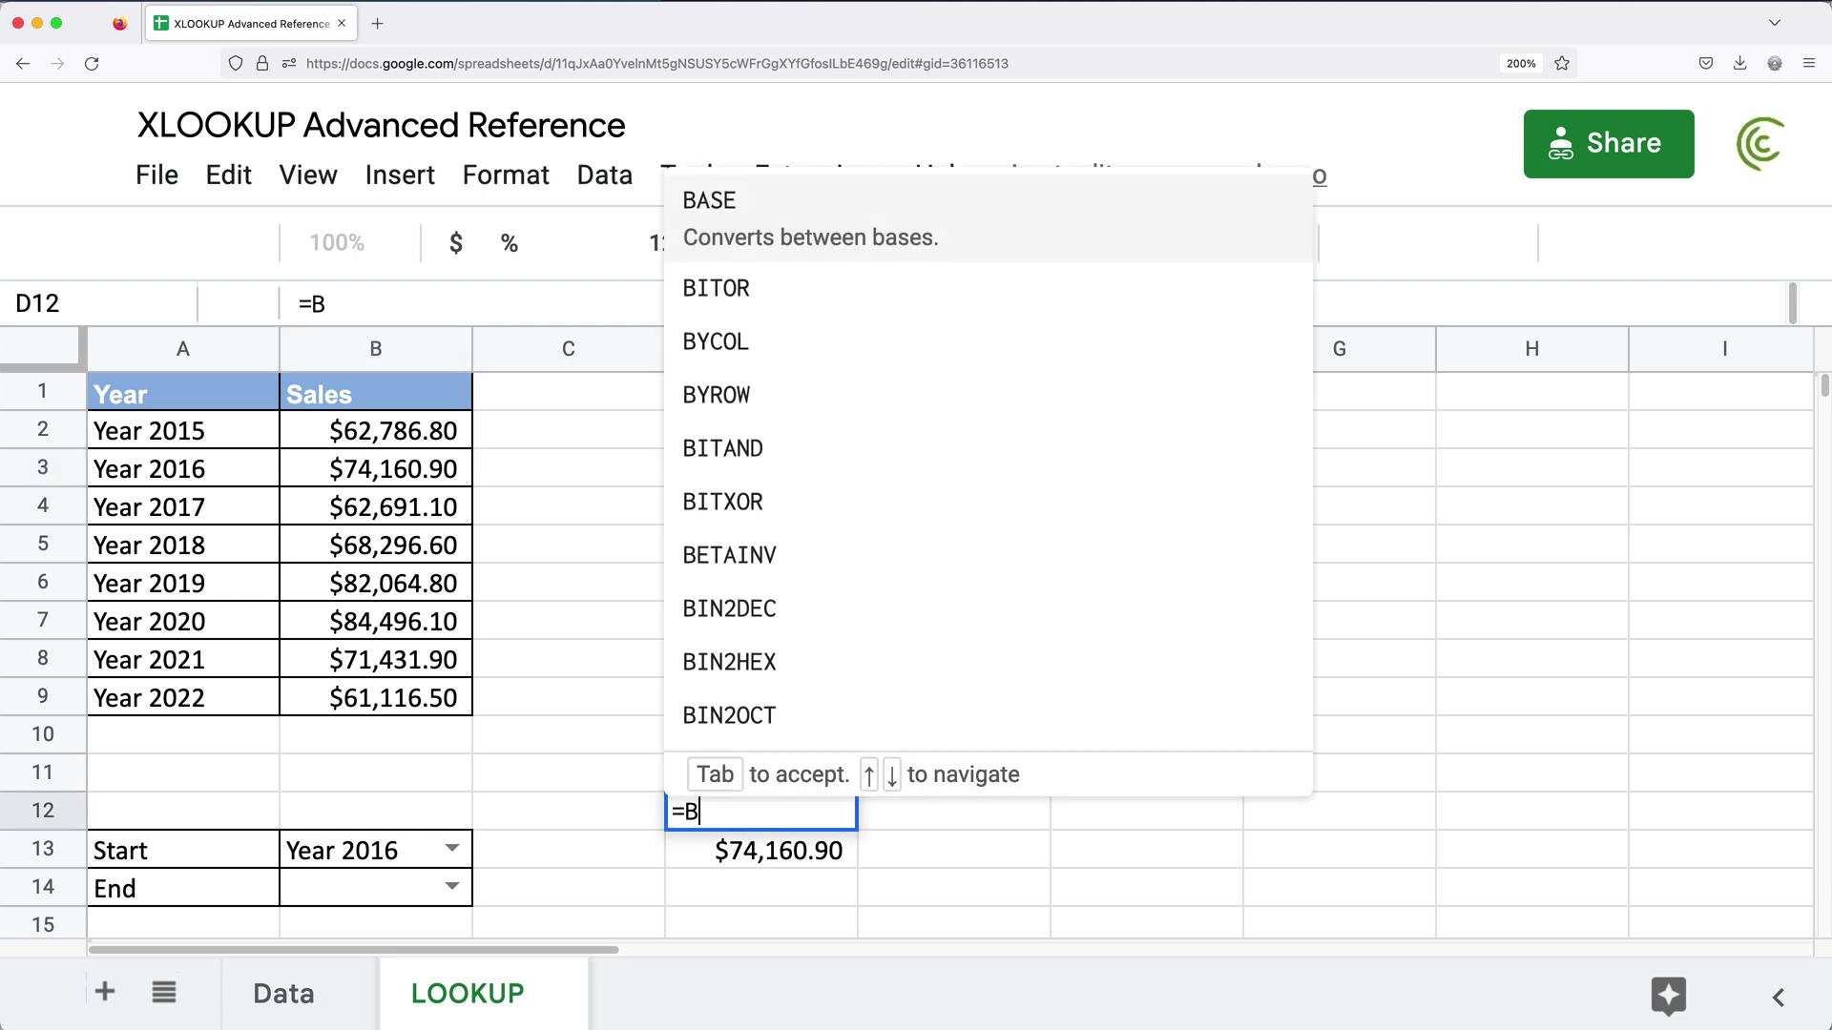
{"action": "type", "text": "3"}
{"action": "key", "text": "Return"}
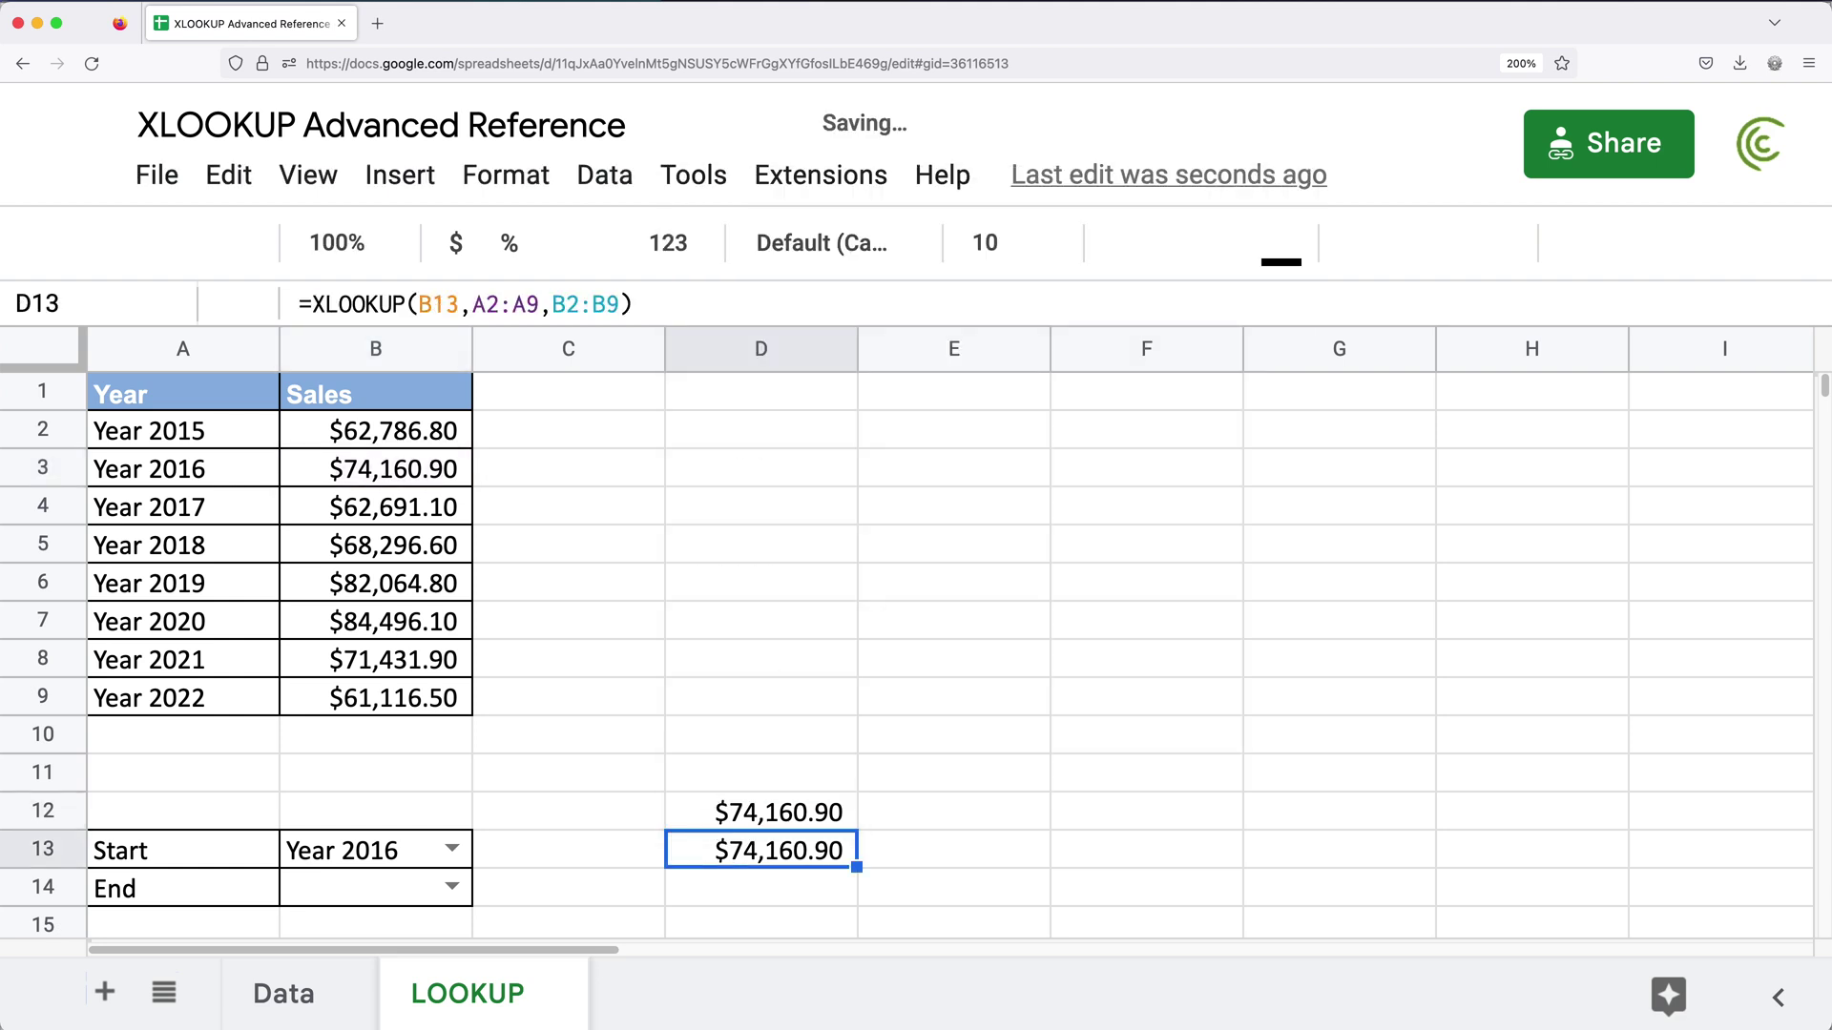
{"action": "left_click", "coordinate": [825, 816]}
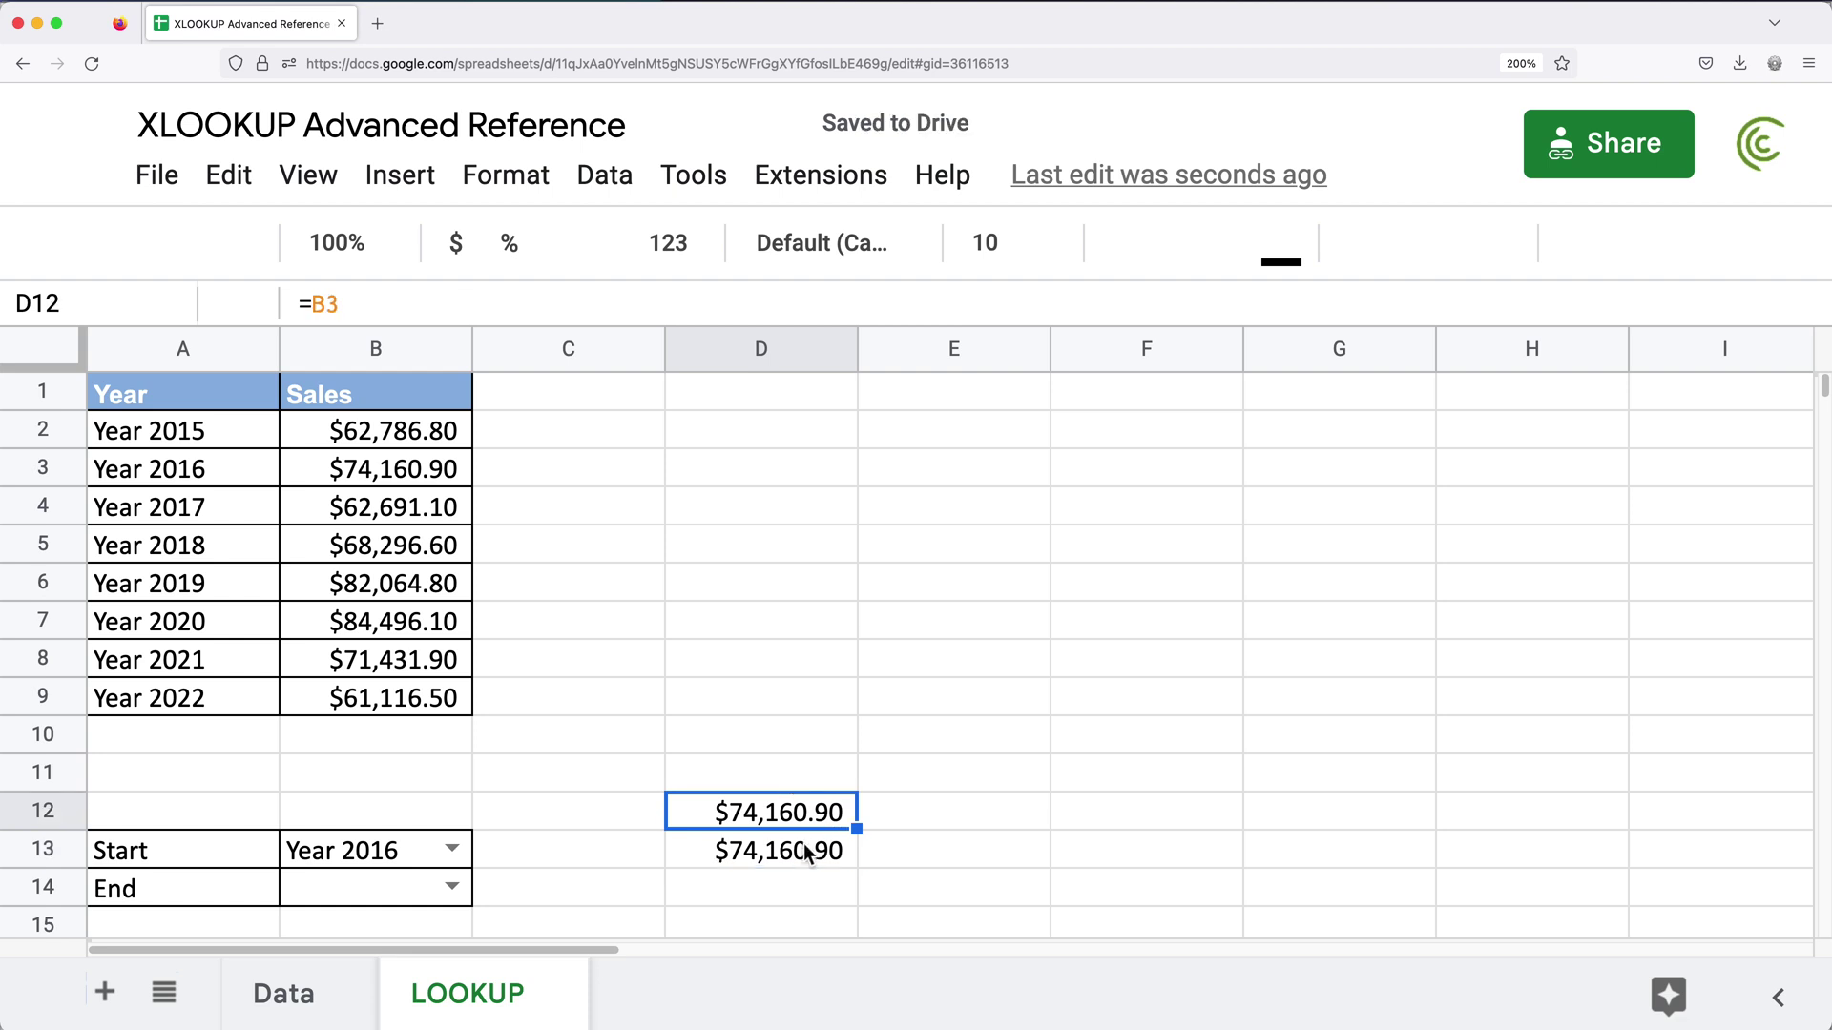
{"action": "key", "text": "Delete"}
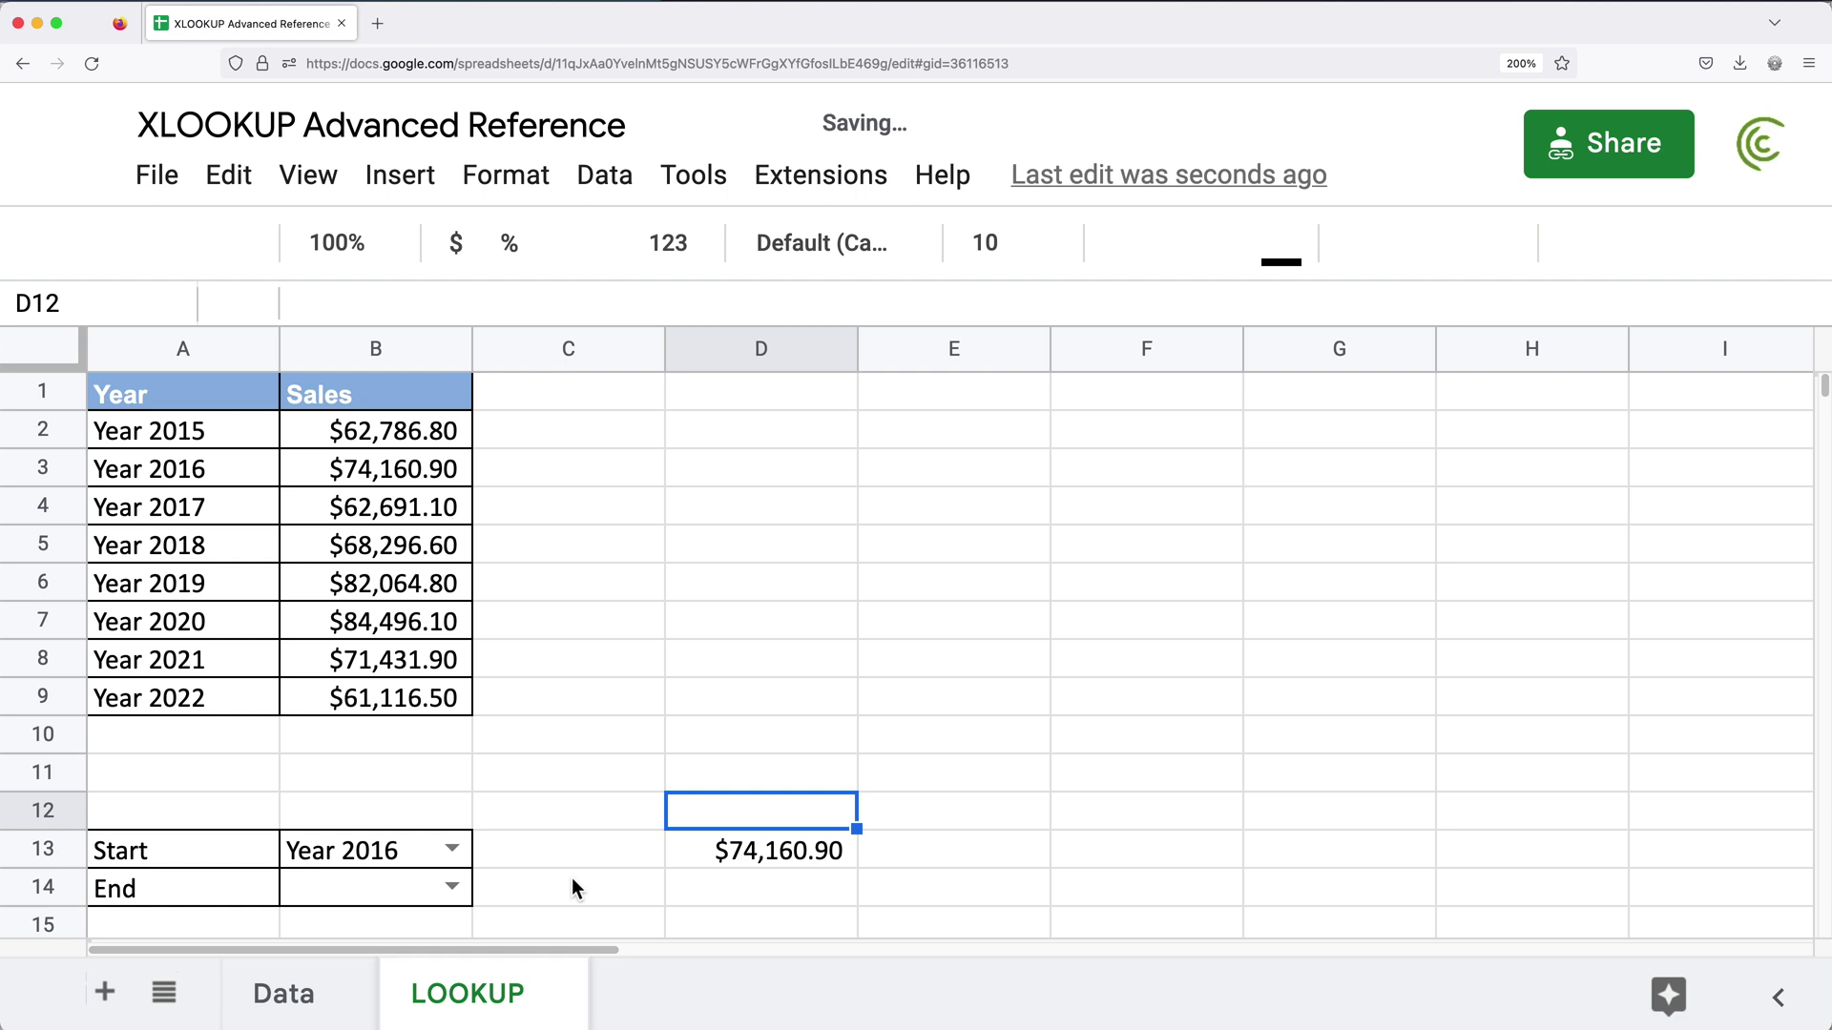
- Set the End year to Year 2021
{"action": "left_click", "coordinate": [452, 887]}
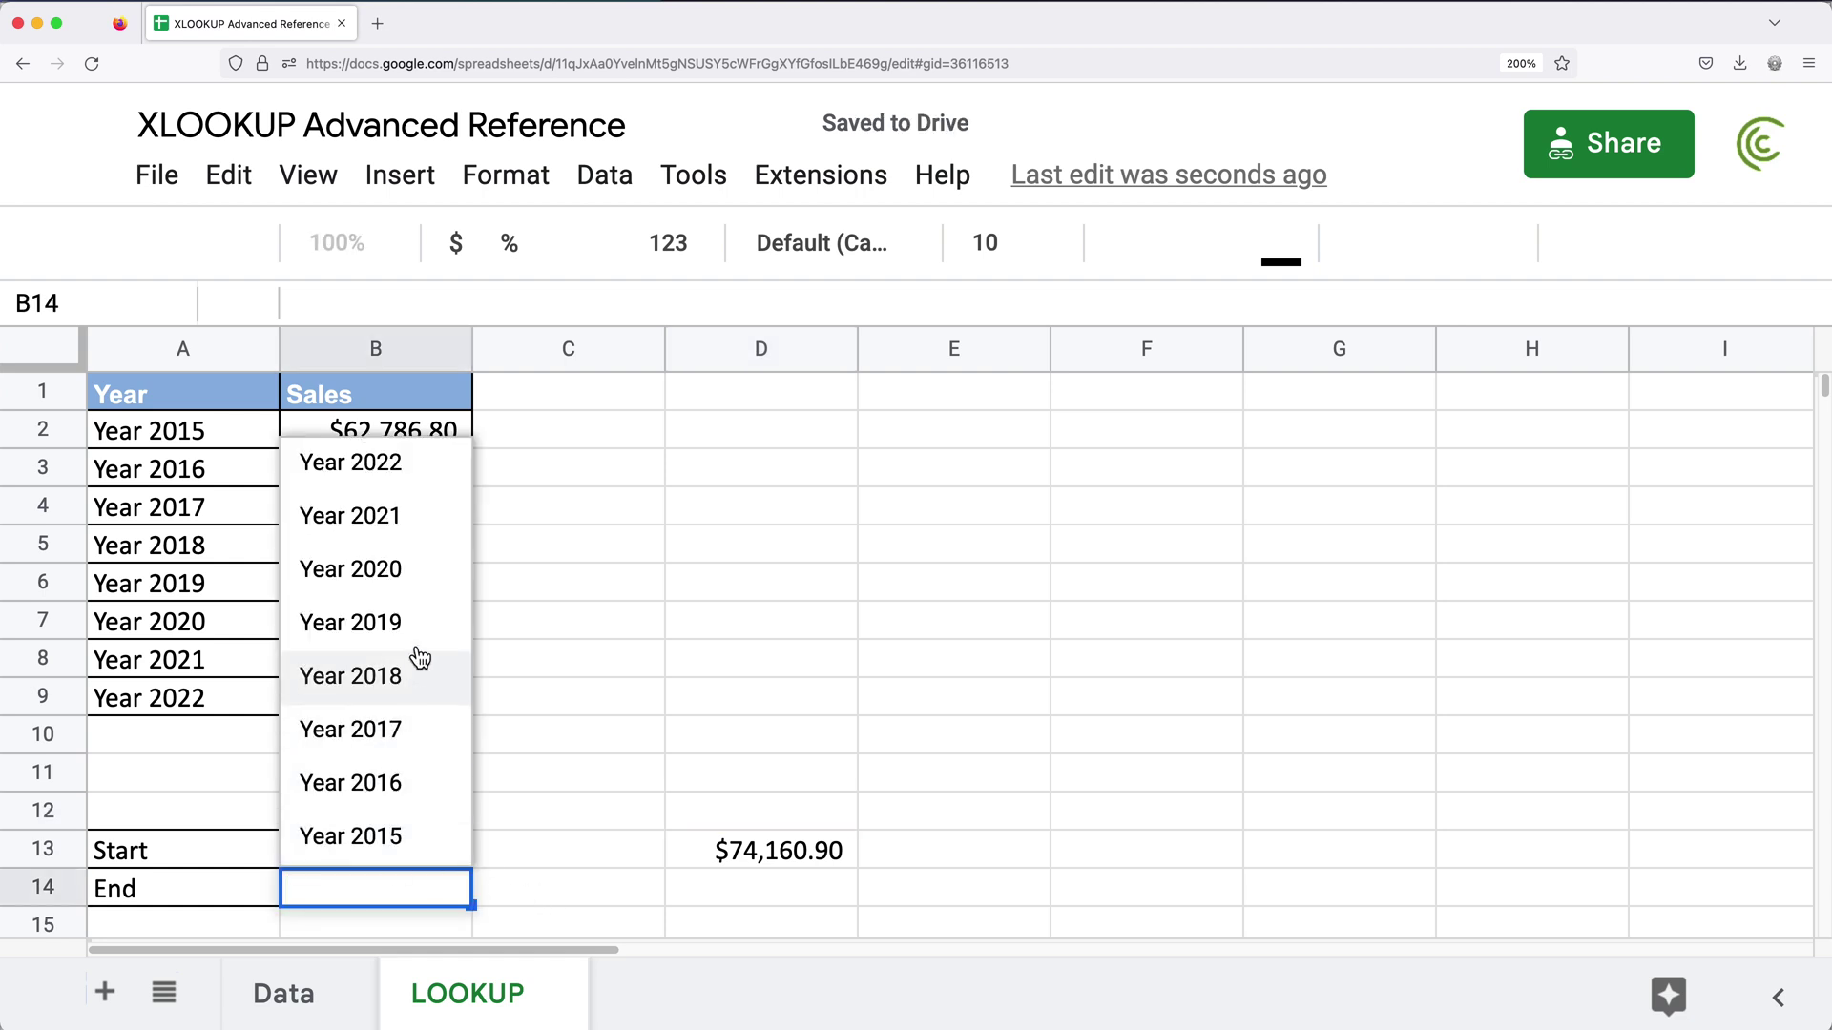
{"action": "left_click", "coordinate": [411, 531]}
{"action": "left_click", "coordinate": [695, 812]}
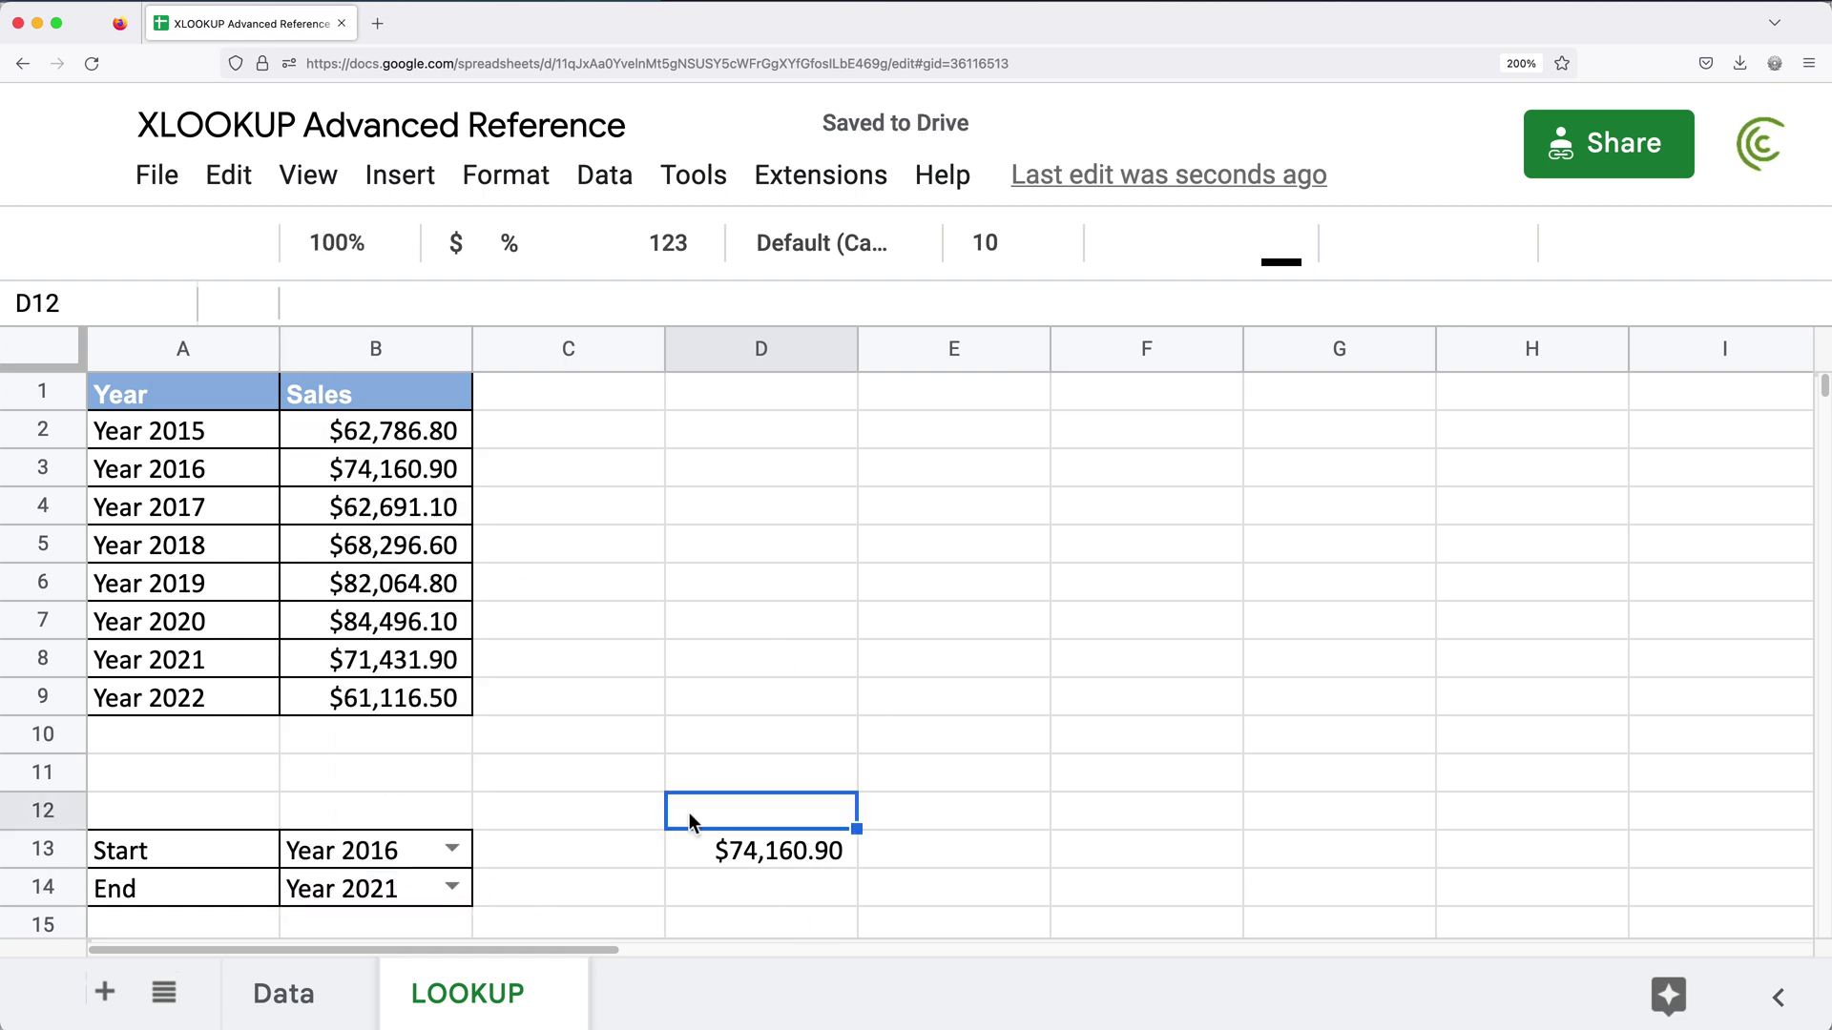
- Total all sales in D8 with =SUM(B2:B9)
{"action": "left_click", "coordinate": [749, 657]}
{"action": "type", "text": "=S"}
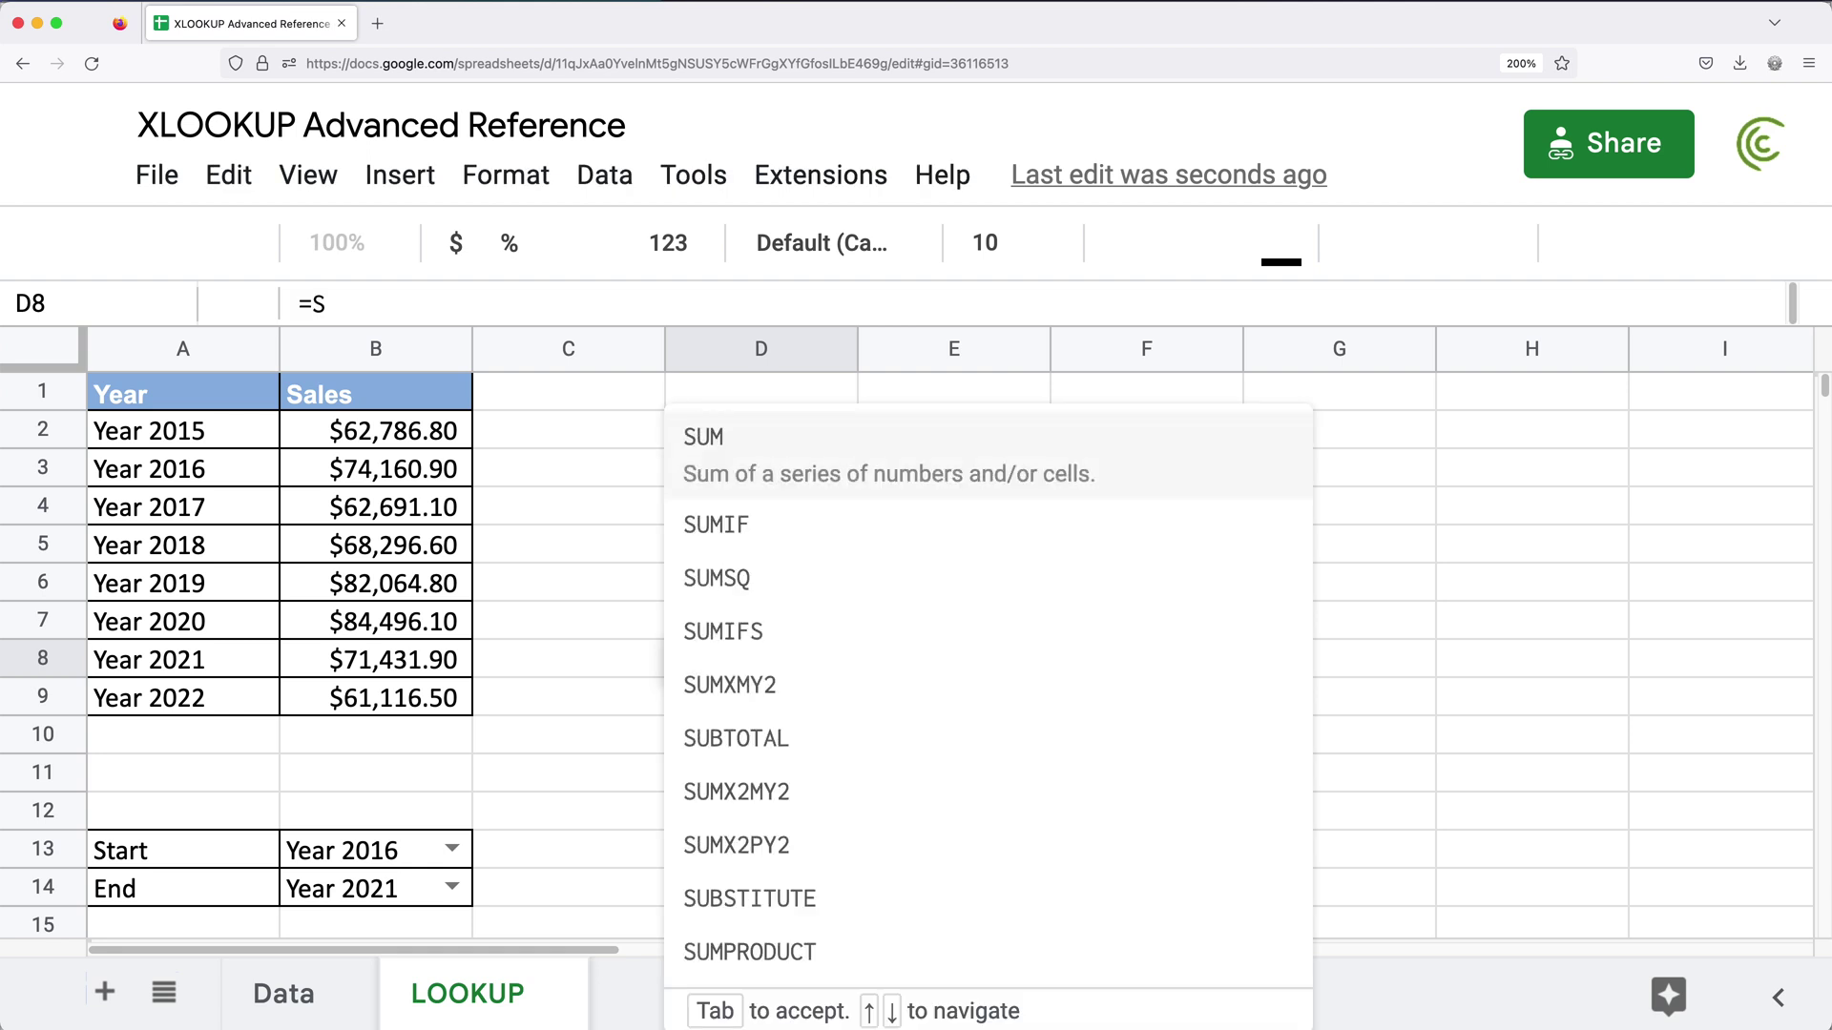
{"action": "type", "text": "UM("}
{"action": "left_click_drag", "start_coordinate": [386, 433], "coordinate": [421, 697]}
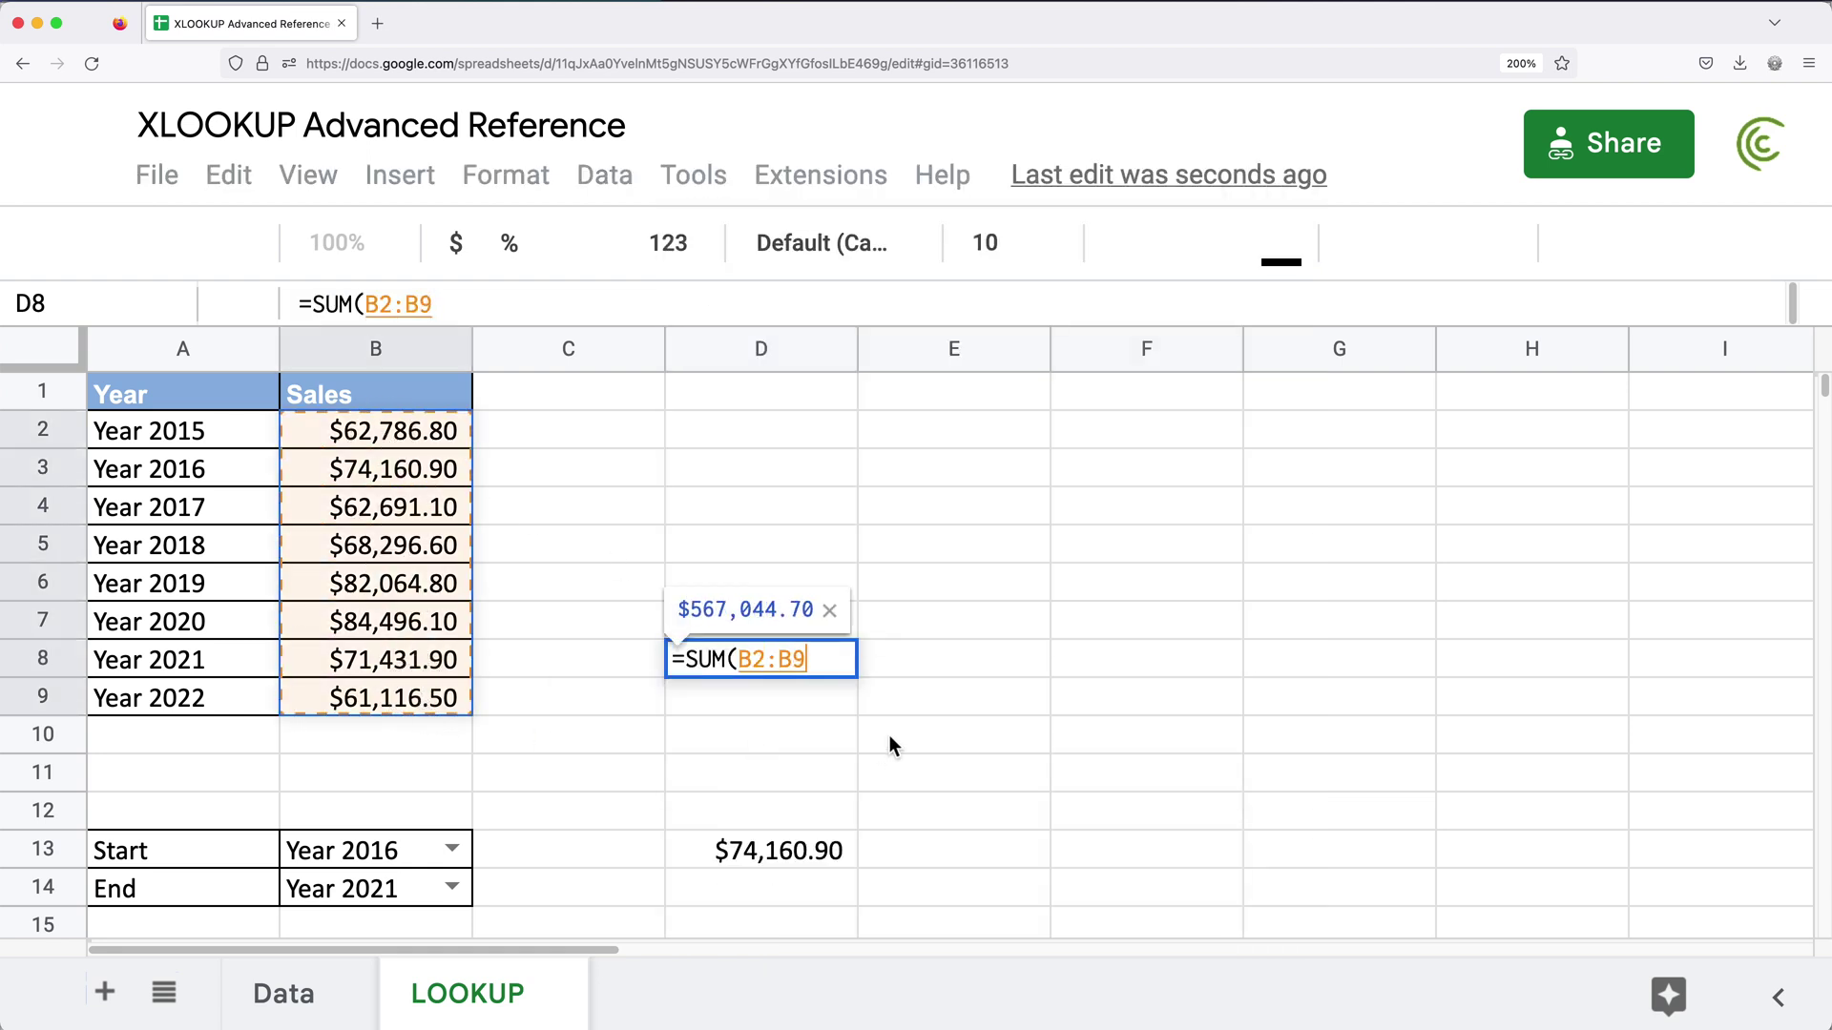
{"action": "type", "text": ")"}
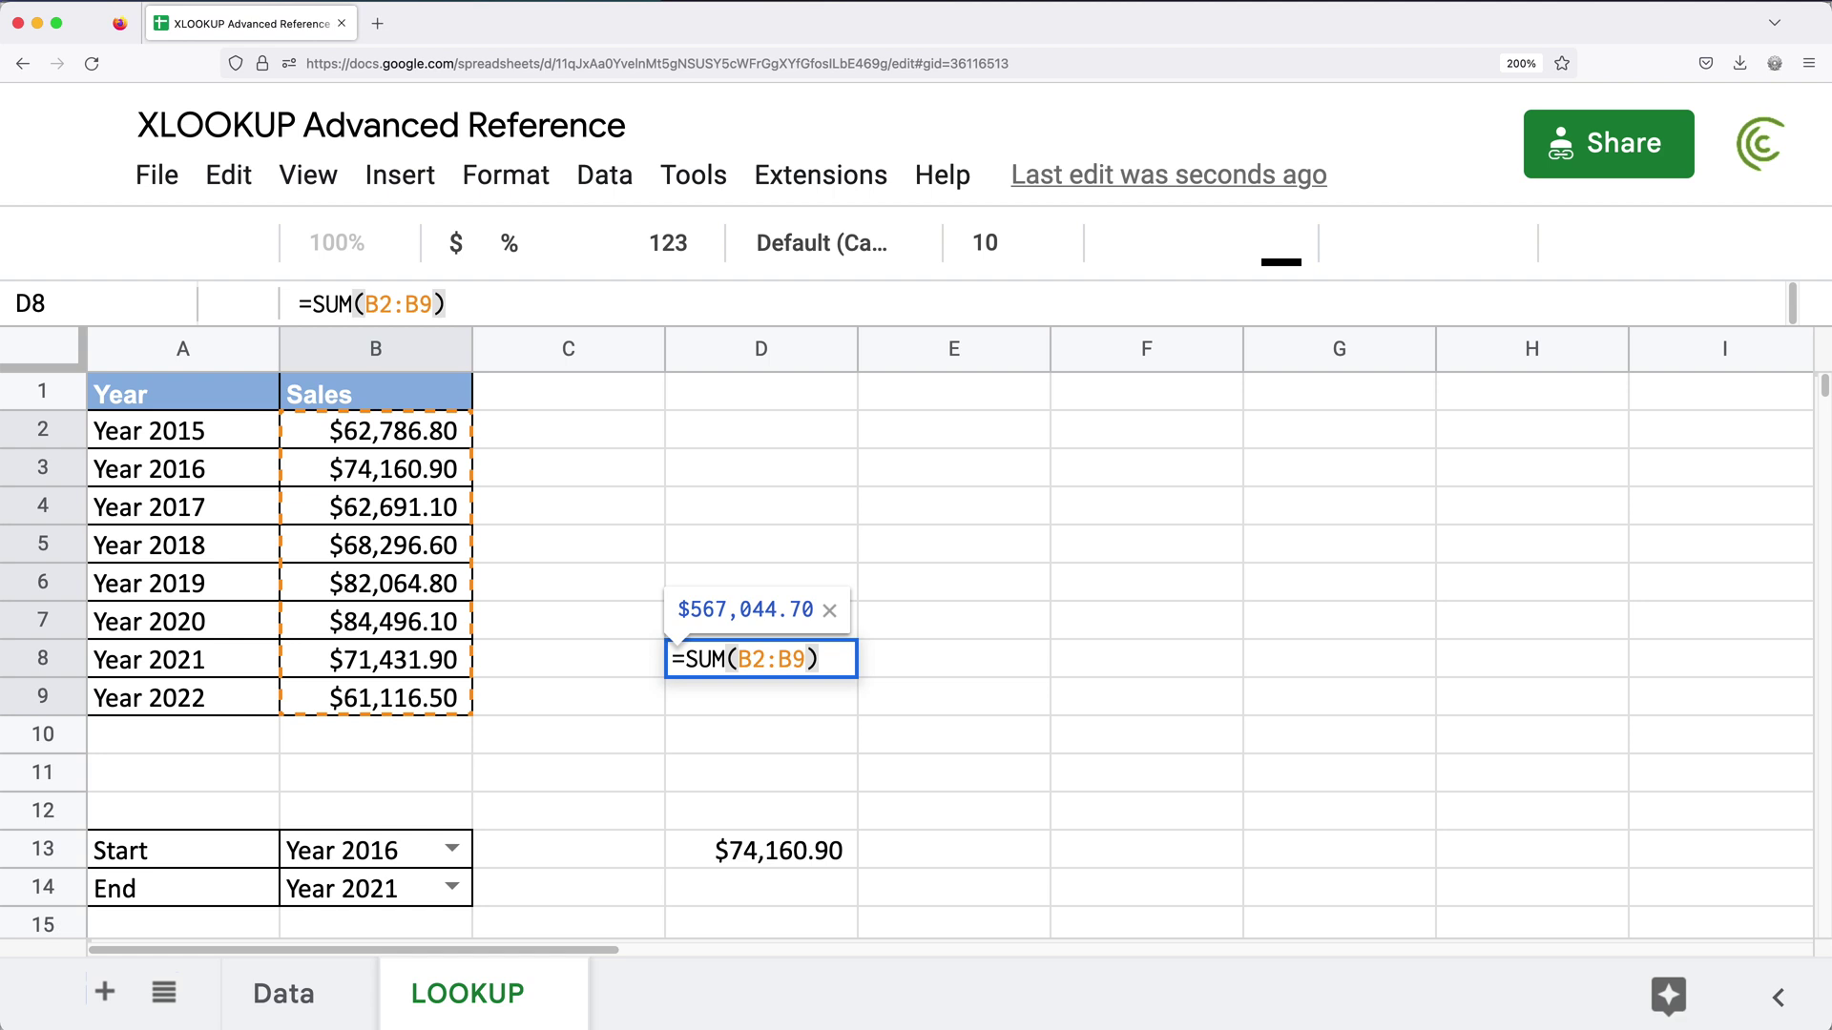
{"action": "key", "text": "Return"}
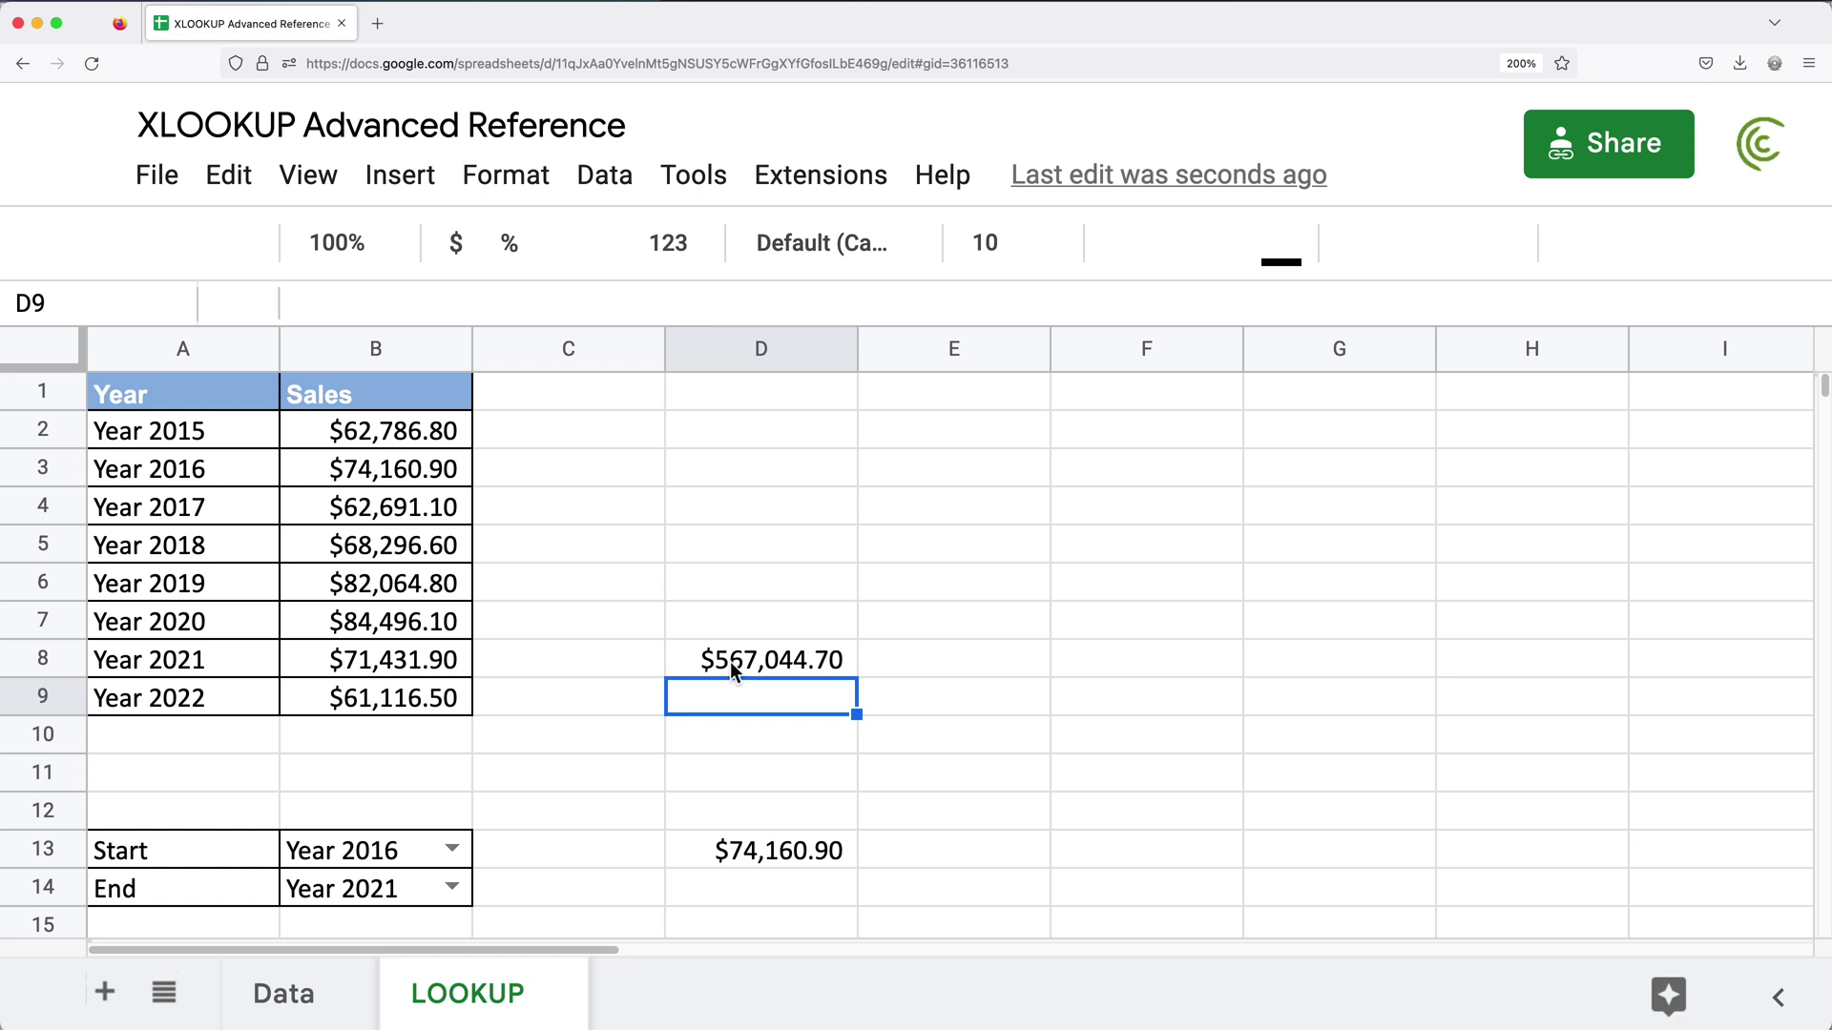
- Narrow the D8 total to =SUM(B3:B9), giving $504,257.90
{"action": "left_click", "coordinate": [730, 668]}
{"action": "double_click", "coordinate": [729, 669]}
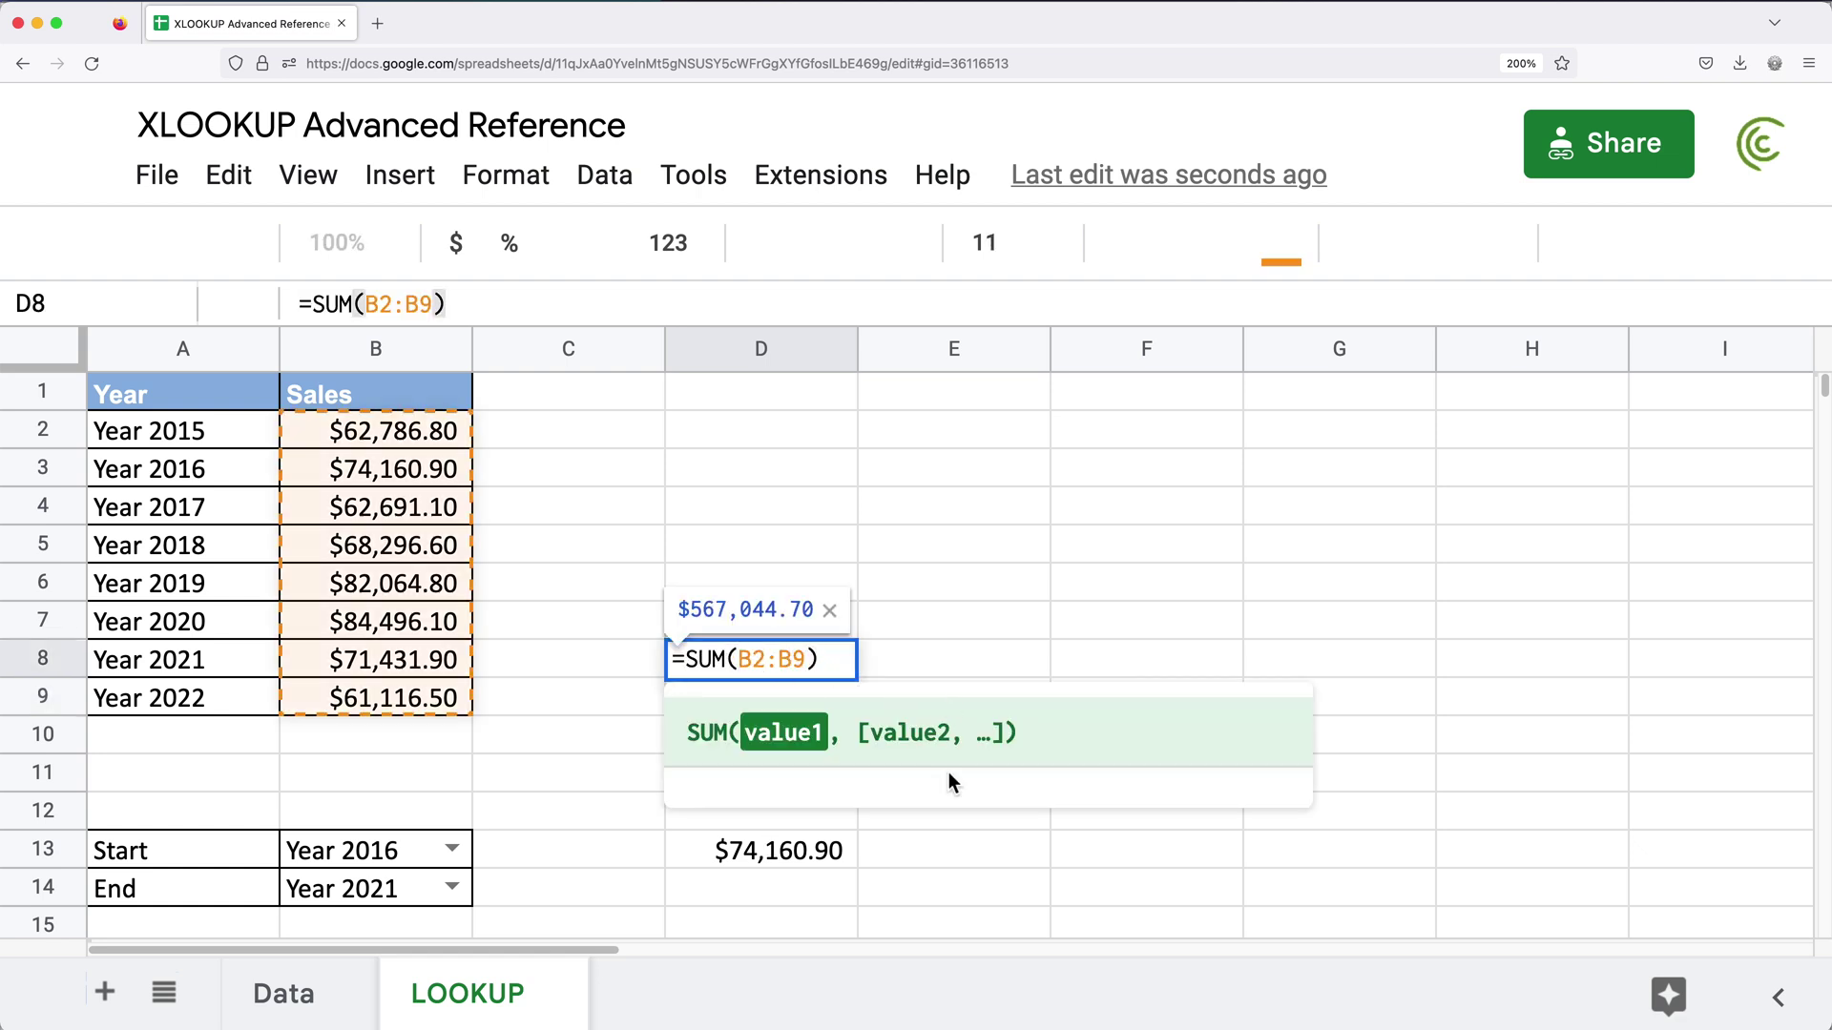
{"action": "key", "text": "BackSpace"}
{"action": "type", "text": "3"}
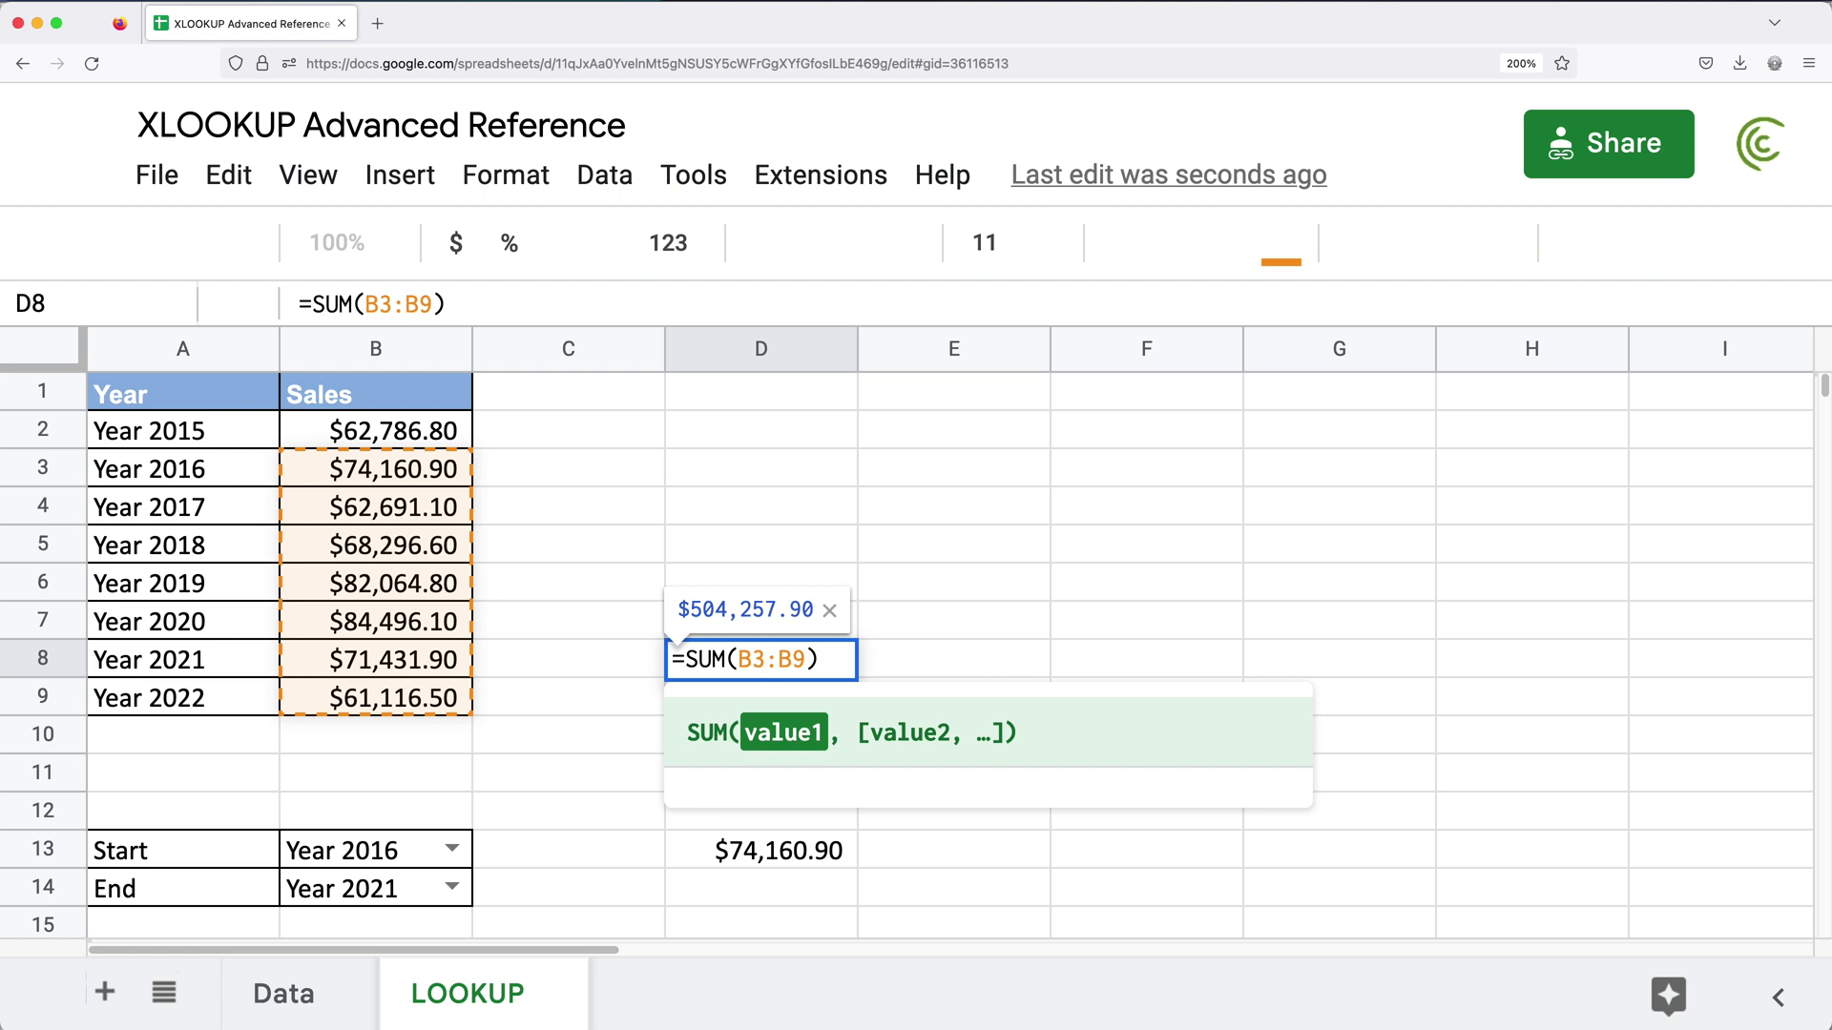
{"action": "key", "text": "Return"}
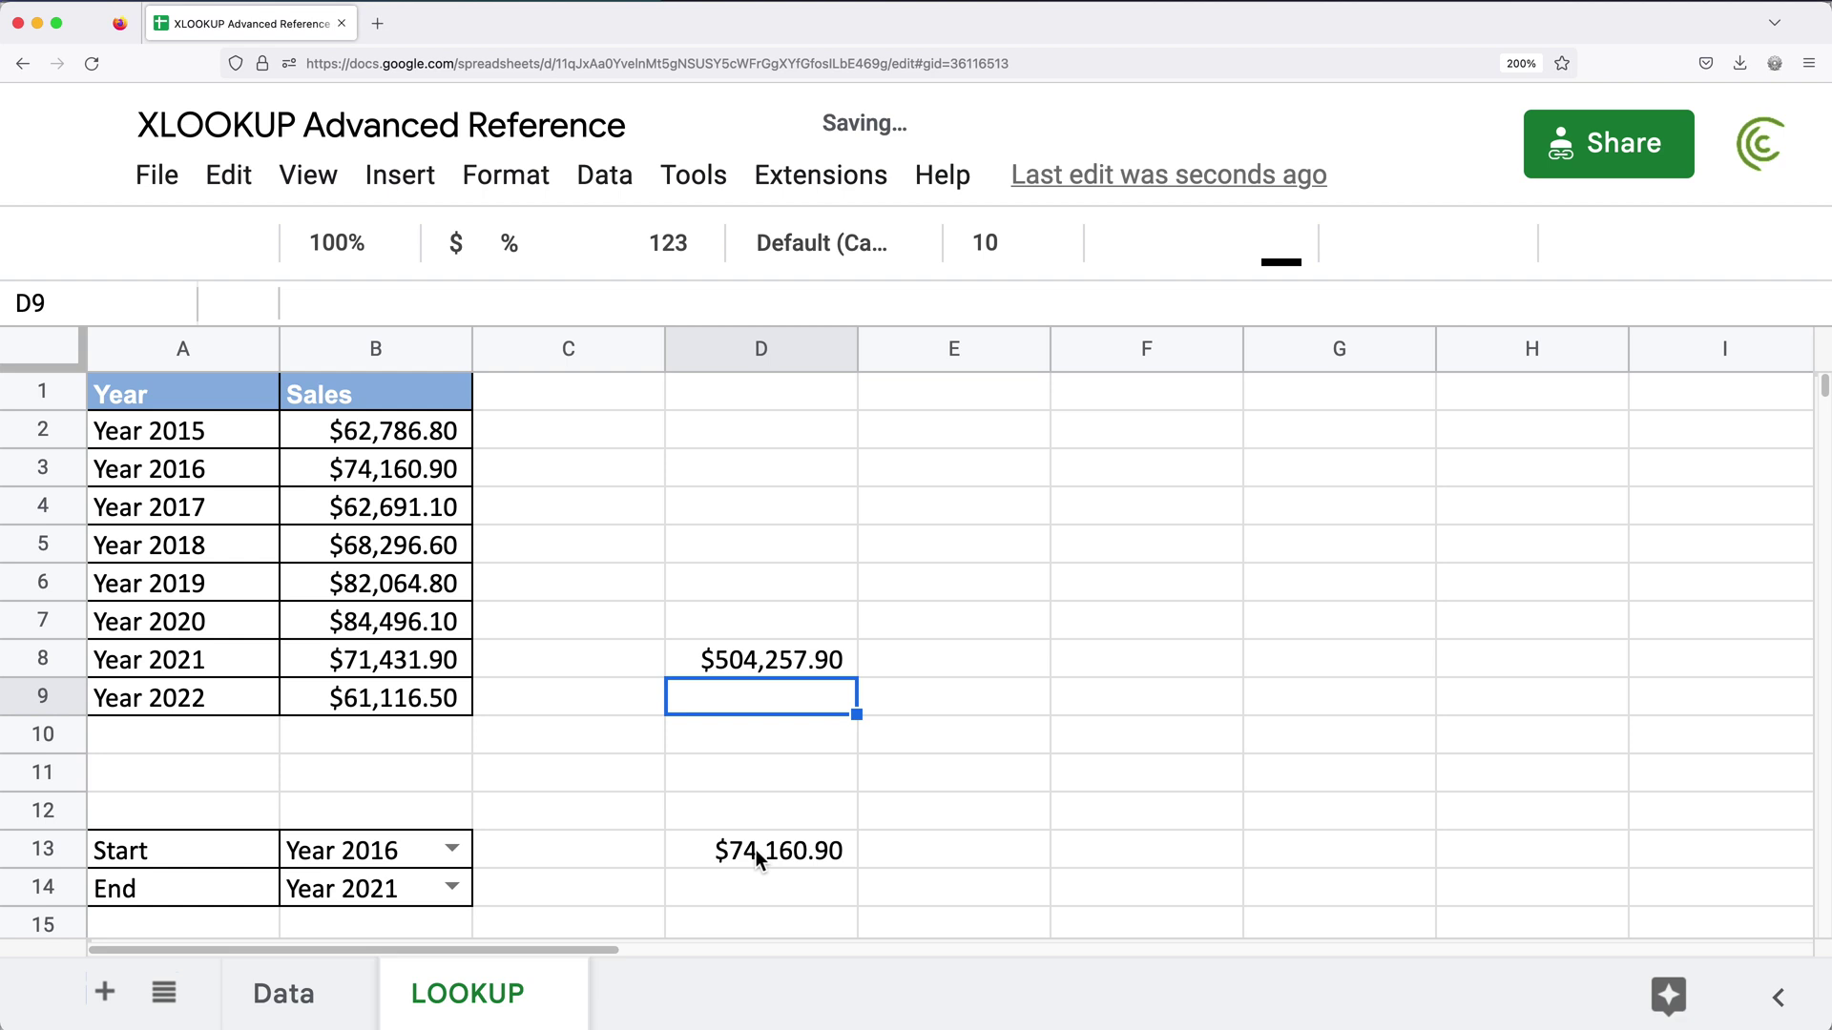
{"action": "double_click", "coordinate": [758, 855]}
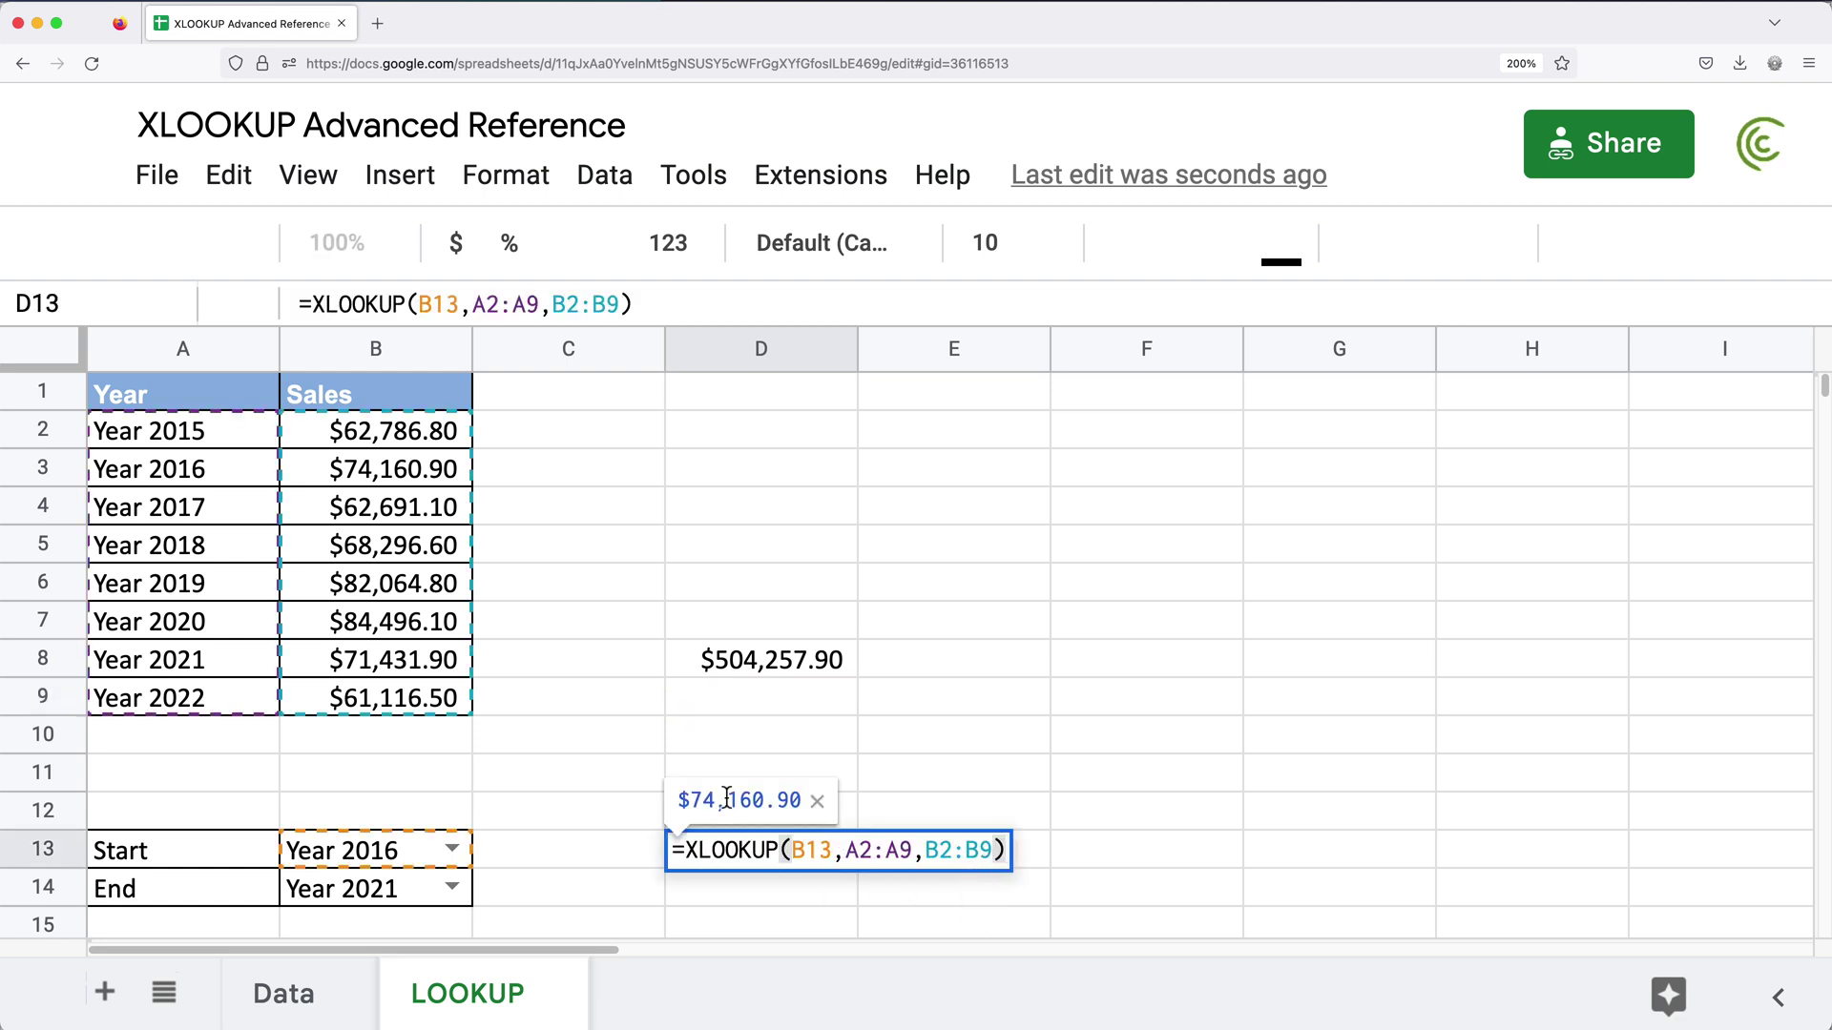
{"action": "mouse_move", "coordinate": [376, 349]}
{"action": "left_click", "coordinate": [688, 850]}
{"action": "left_click_drag", "start_coordinate": [687, 850], "coordinate": [1073, 839]}
{"action": "key", "text": "ctrl+c"}
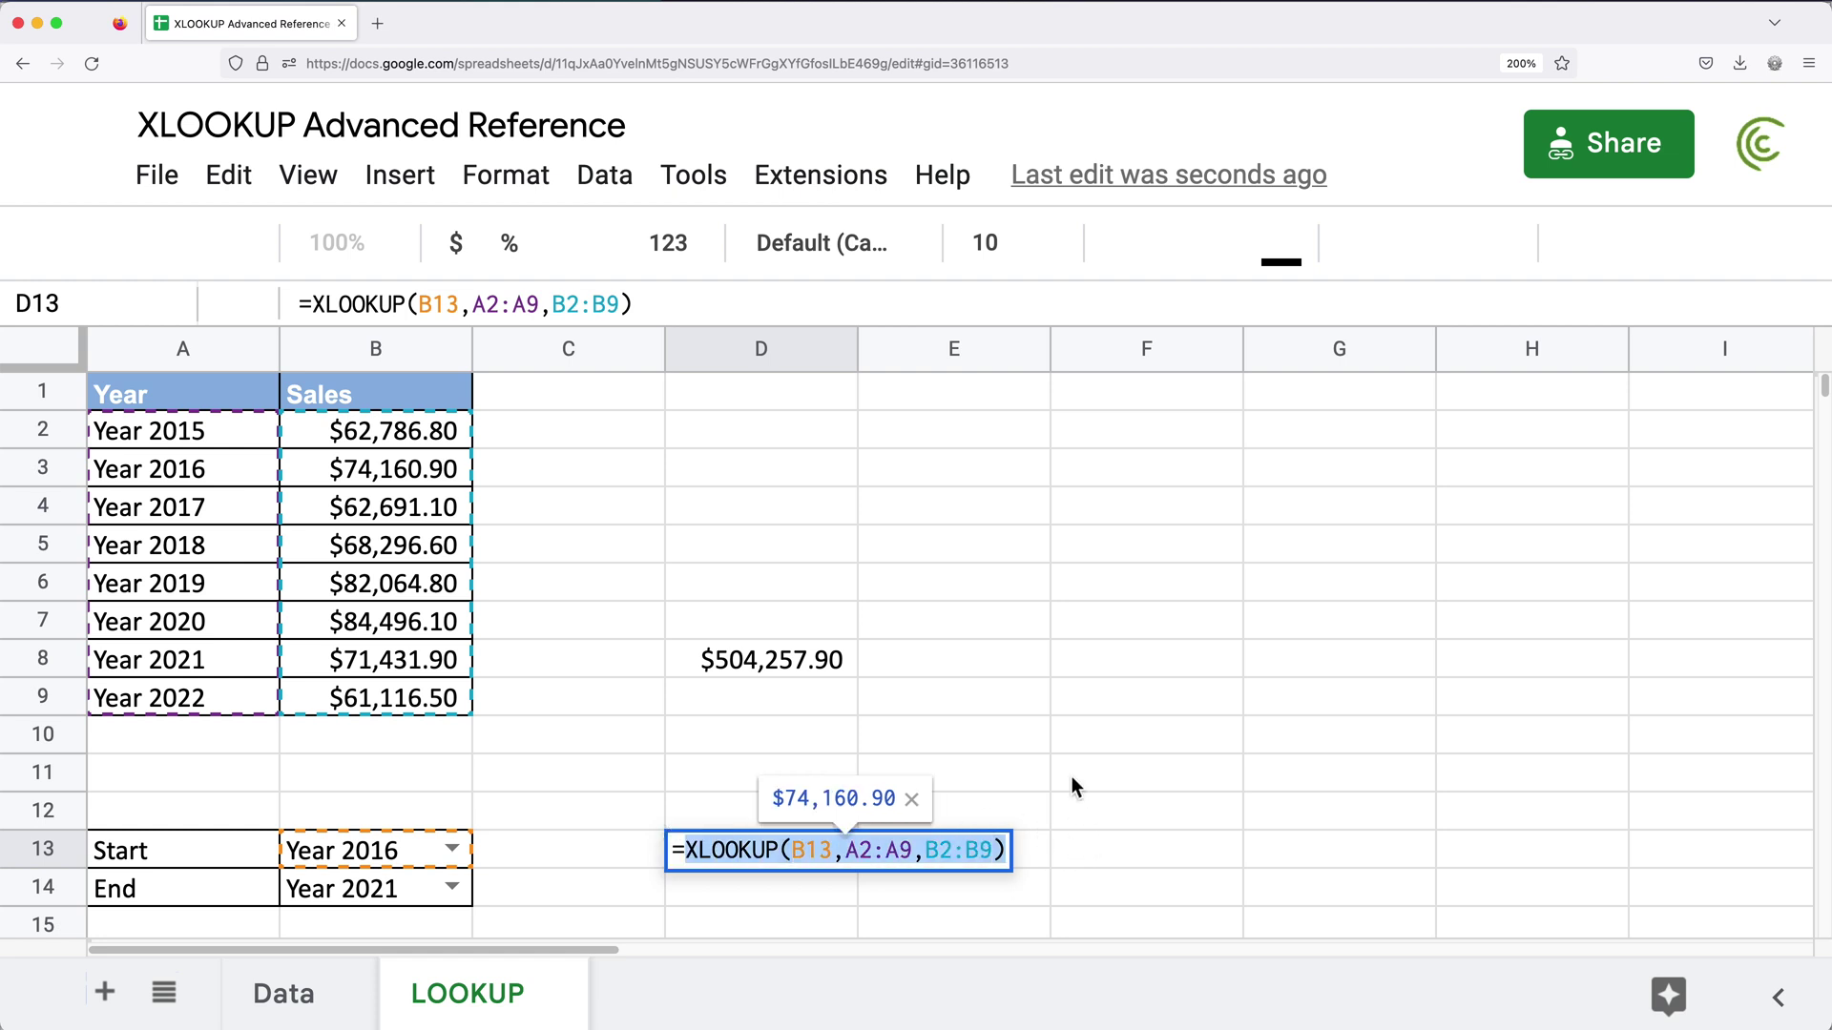
{"action": "key", "text": "Return"}
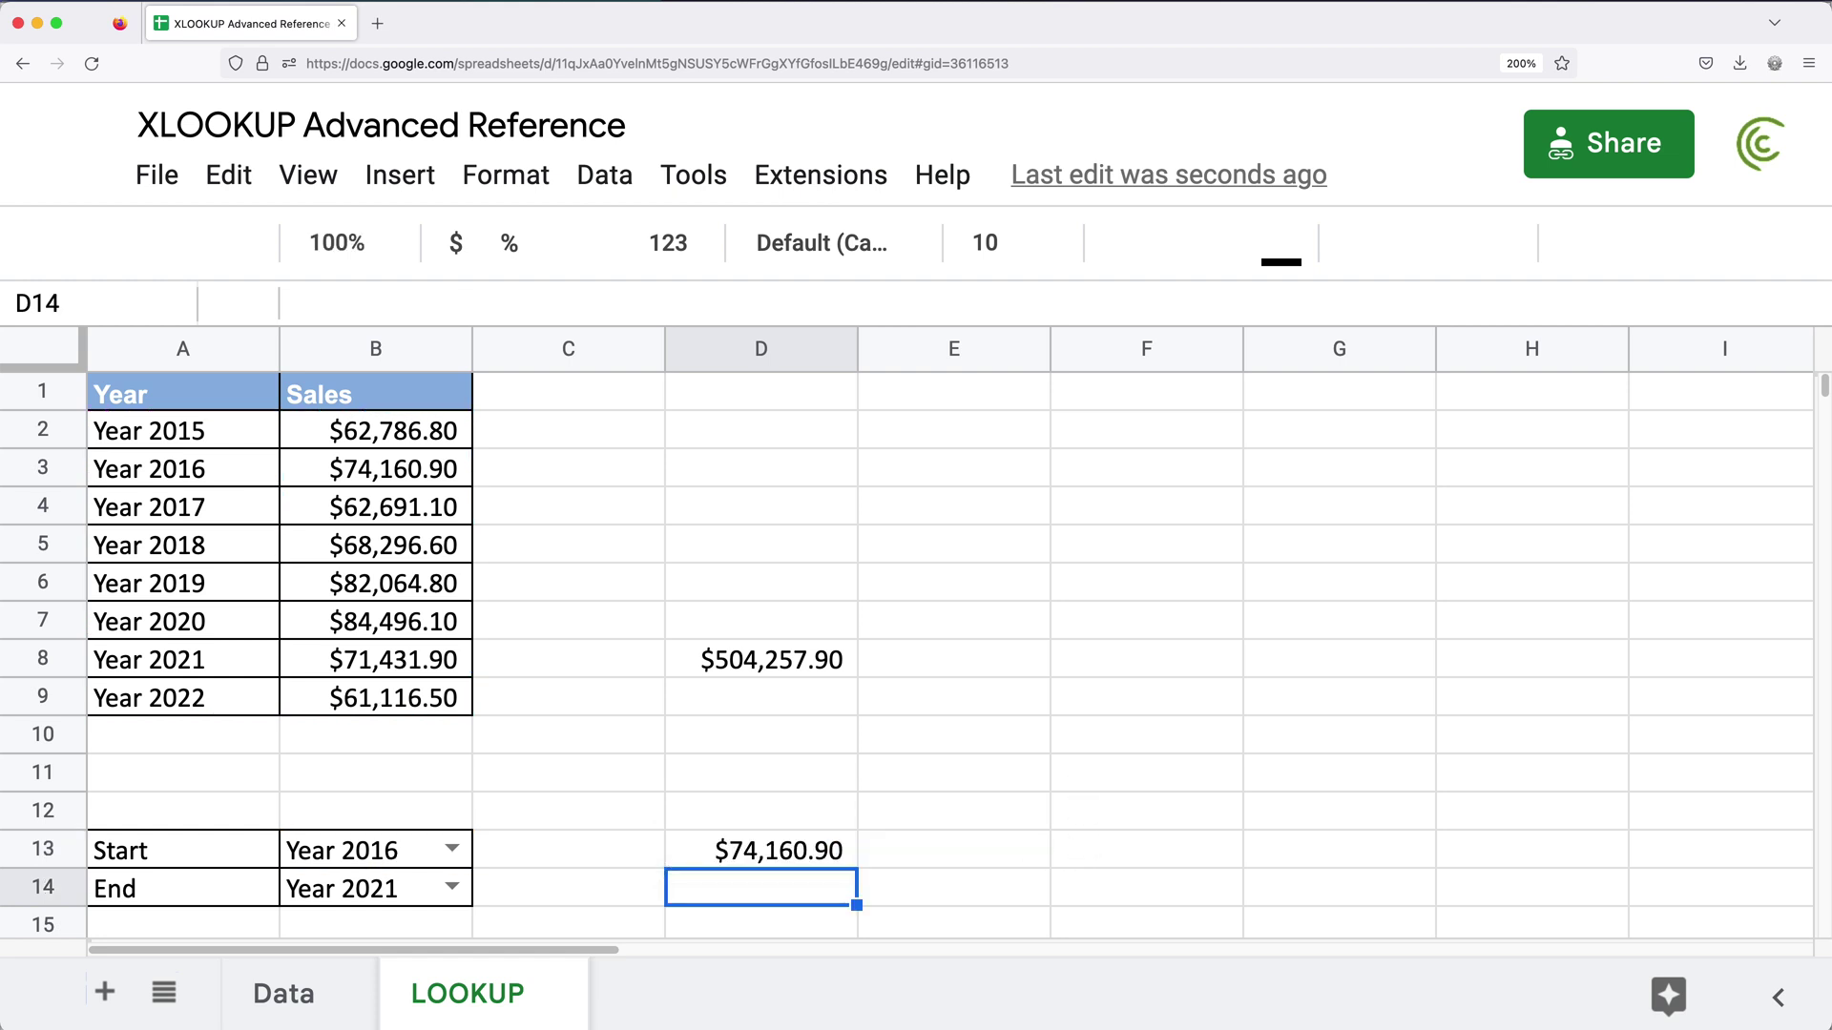
- Change D8 to =SUM(XLOOKUP(B13,A2:A9,B2:B9):B9), replacing the fixed B3 start
{"action": "double_click", "coordinate": [740, 662]}
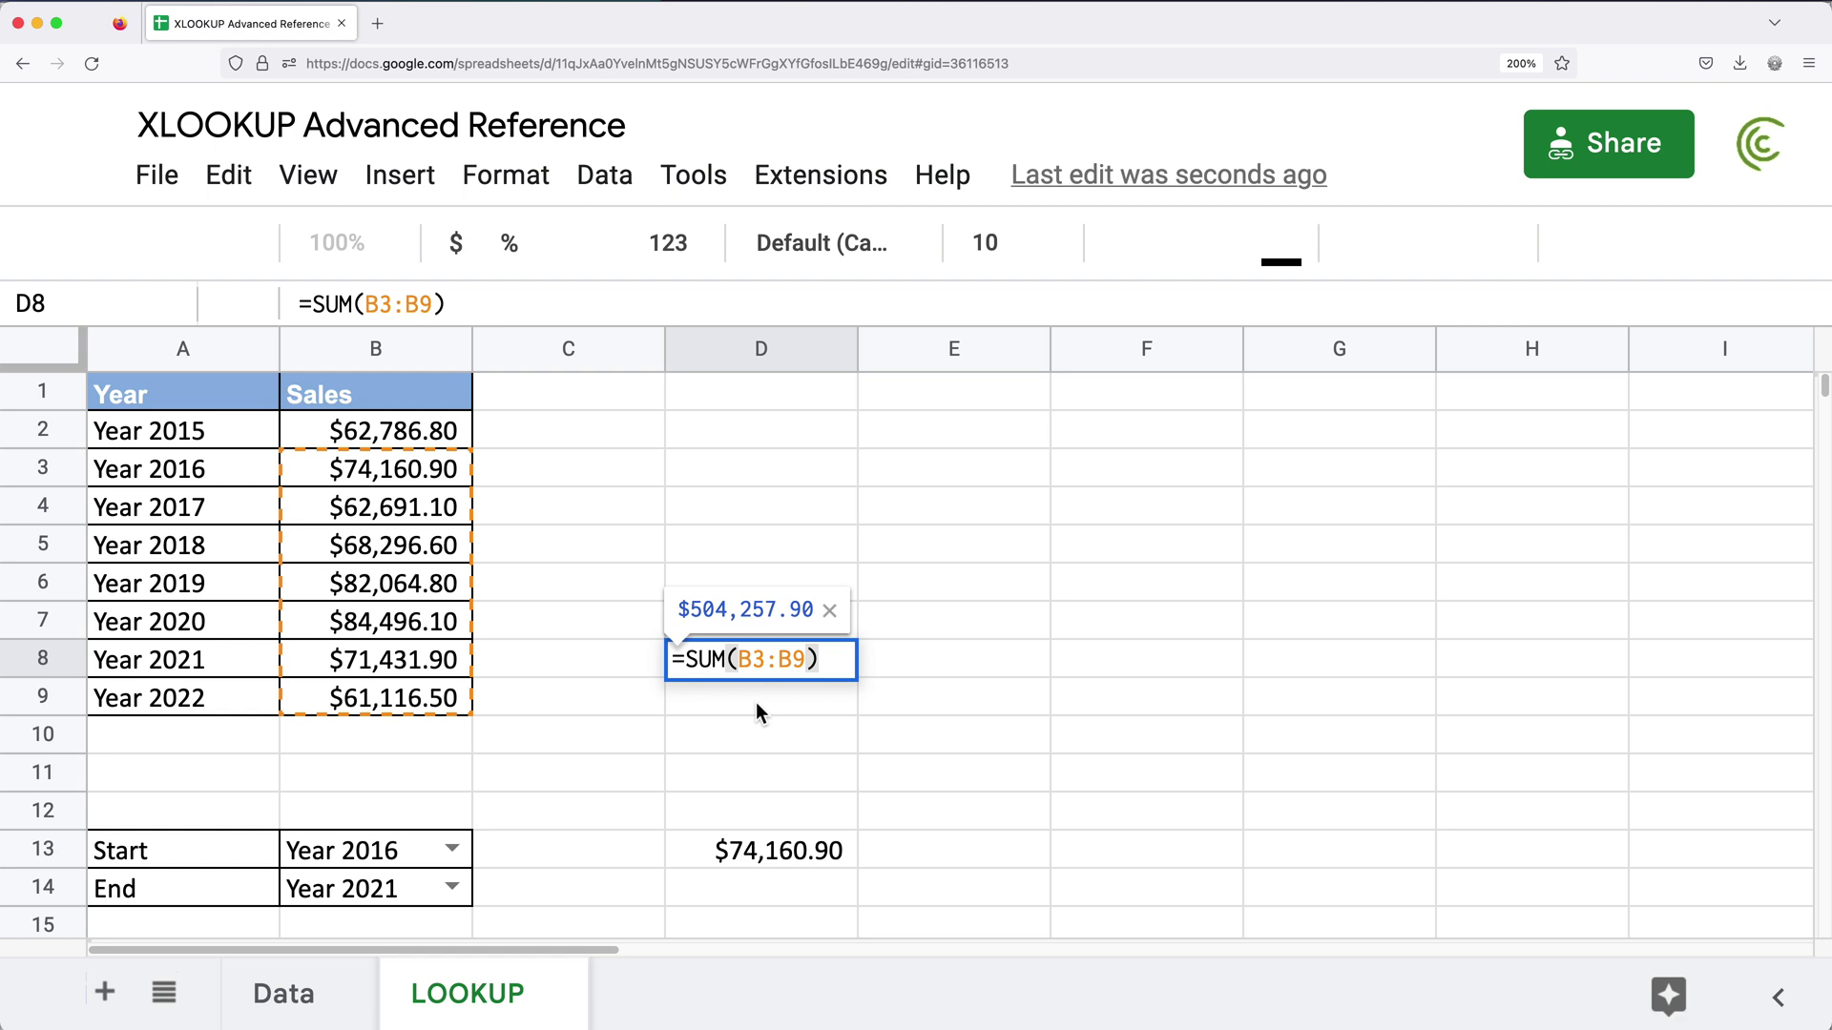
{"action": "left_click", "coordinate": [765, 657]}
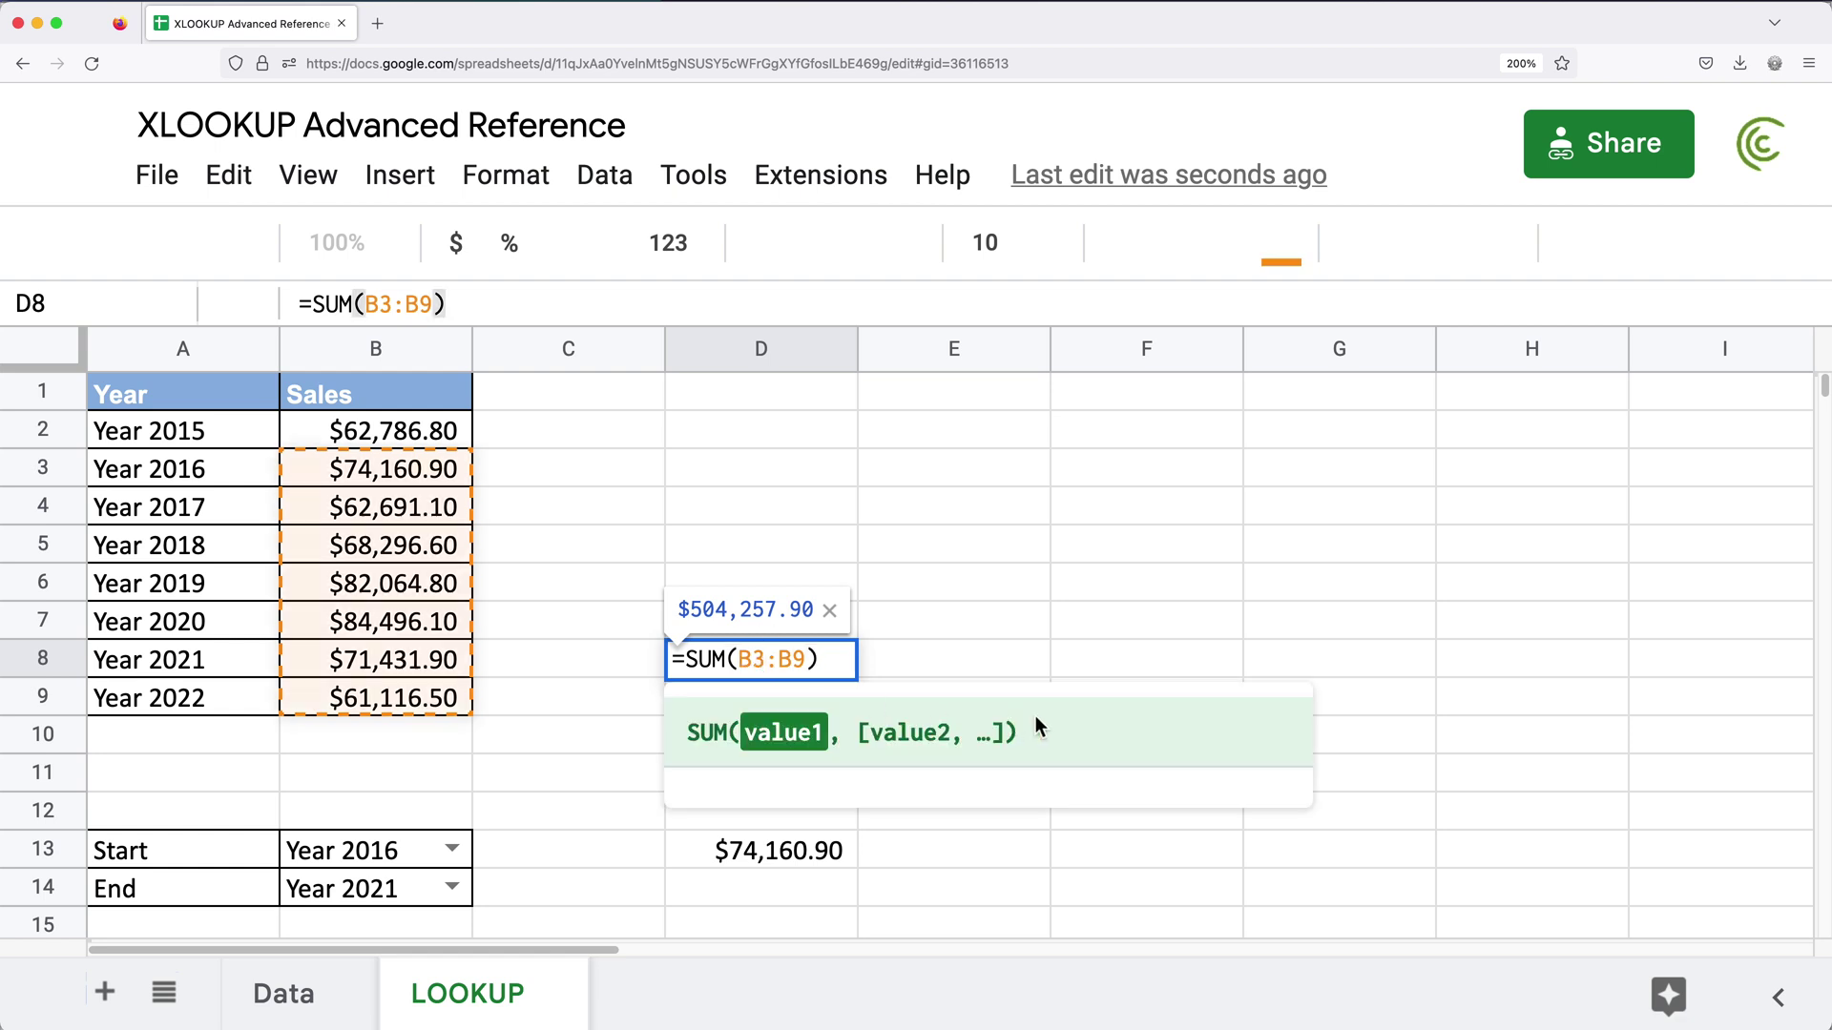
{"action": "key", "text": "BackSpace"}
{"action": "key", "text": "ctrl+v"}
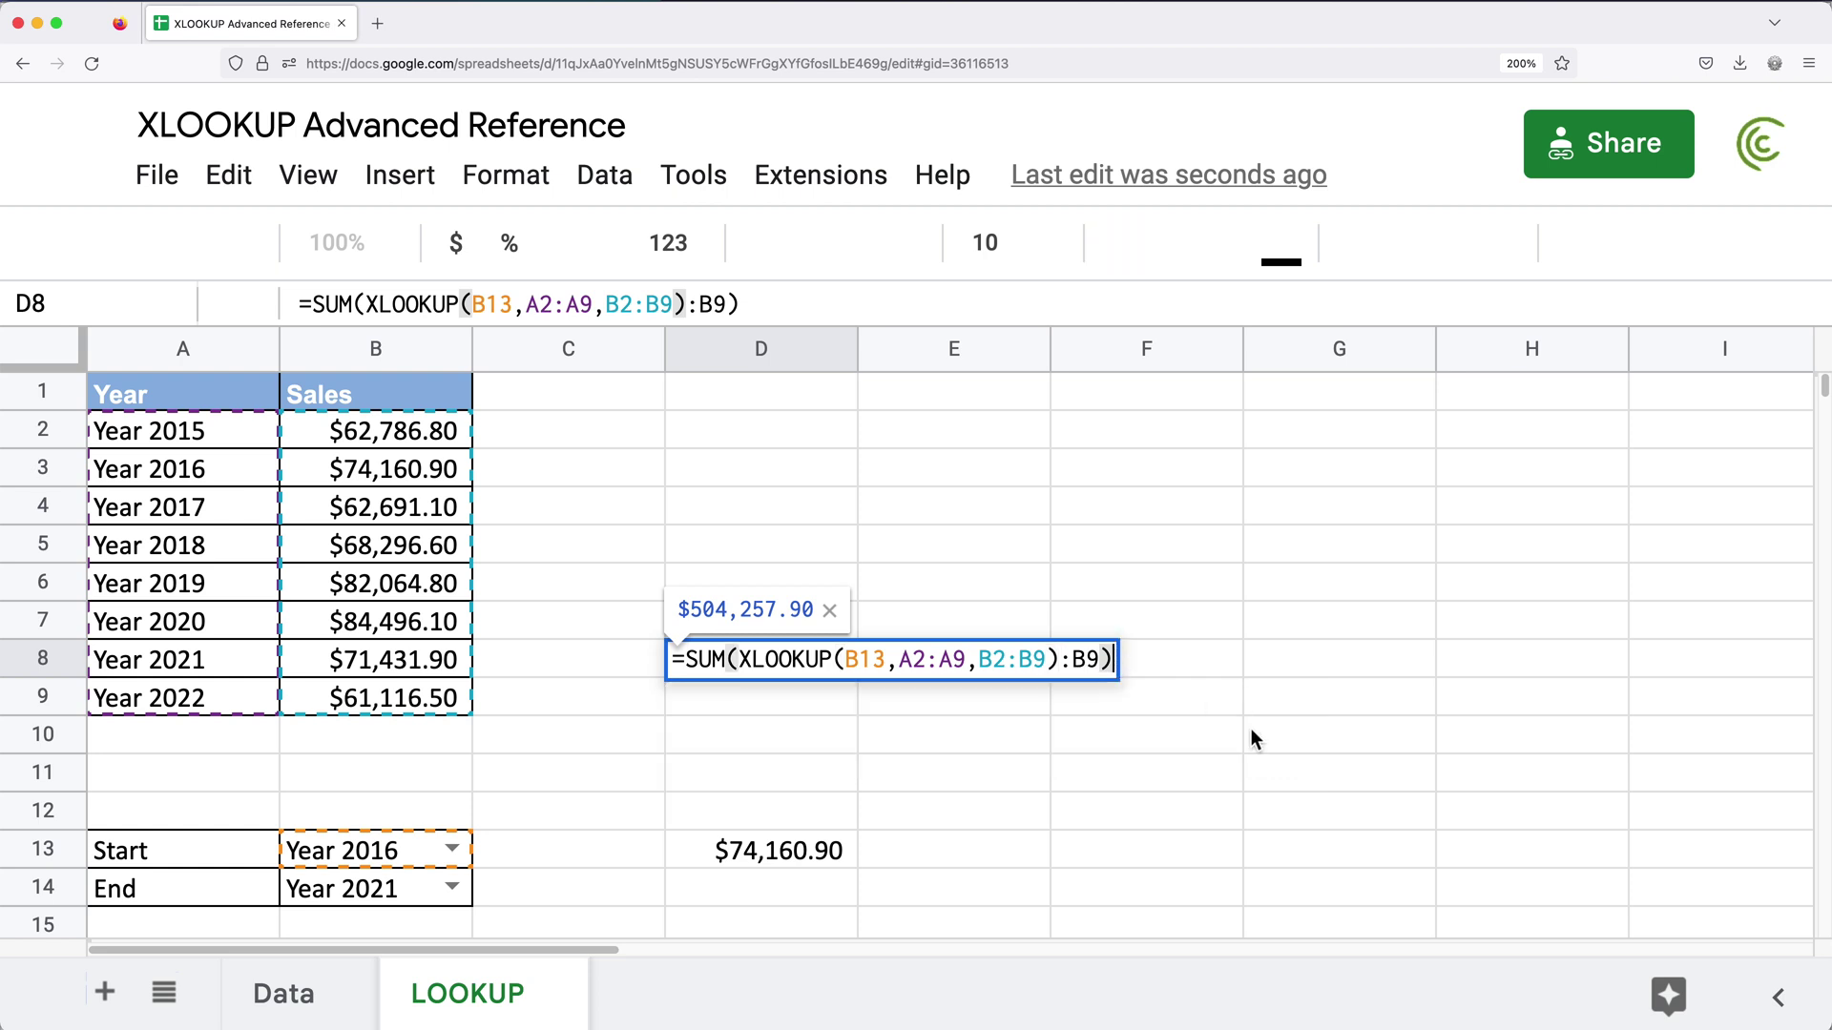
{"action": "key", "text": "Return"}
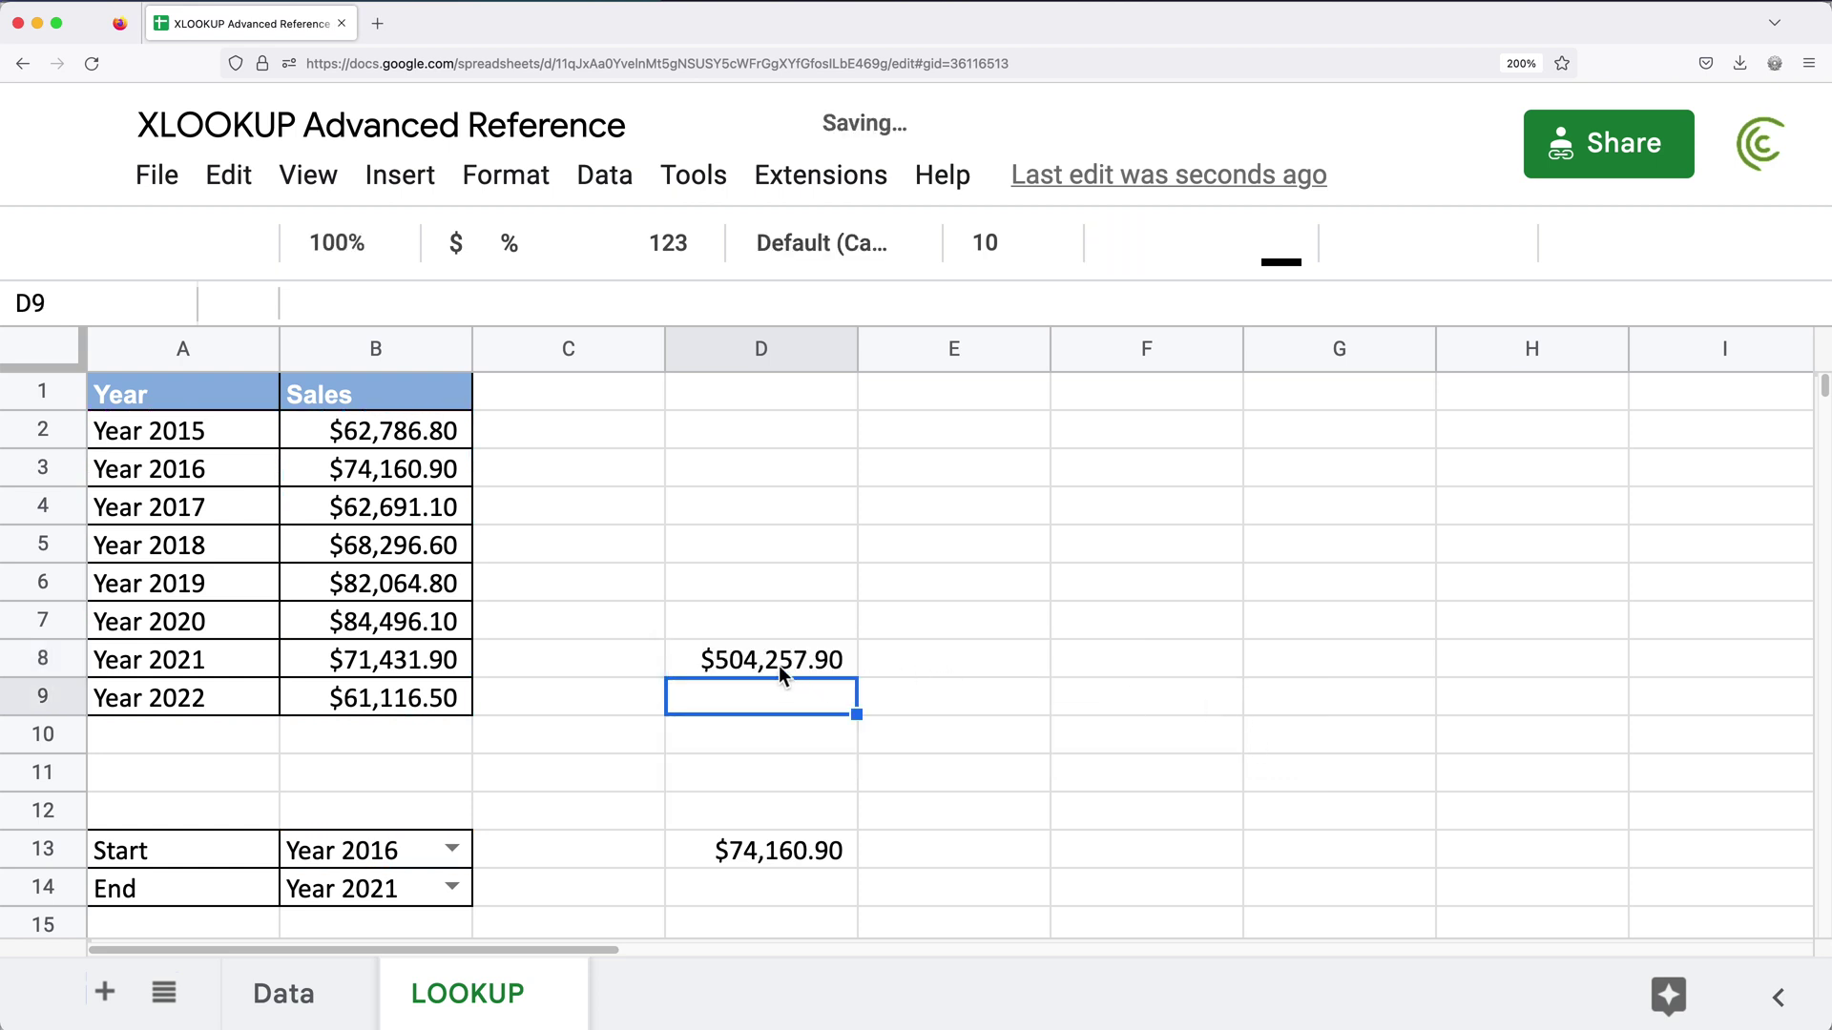
- Try Year 2015 as the Start year and compare D8 against the sales values
{"action": "left_click", "coordinate": [775, 661]}
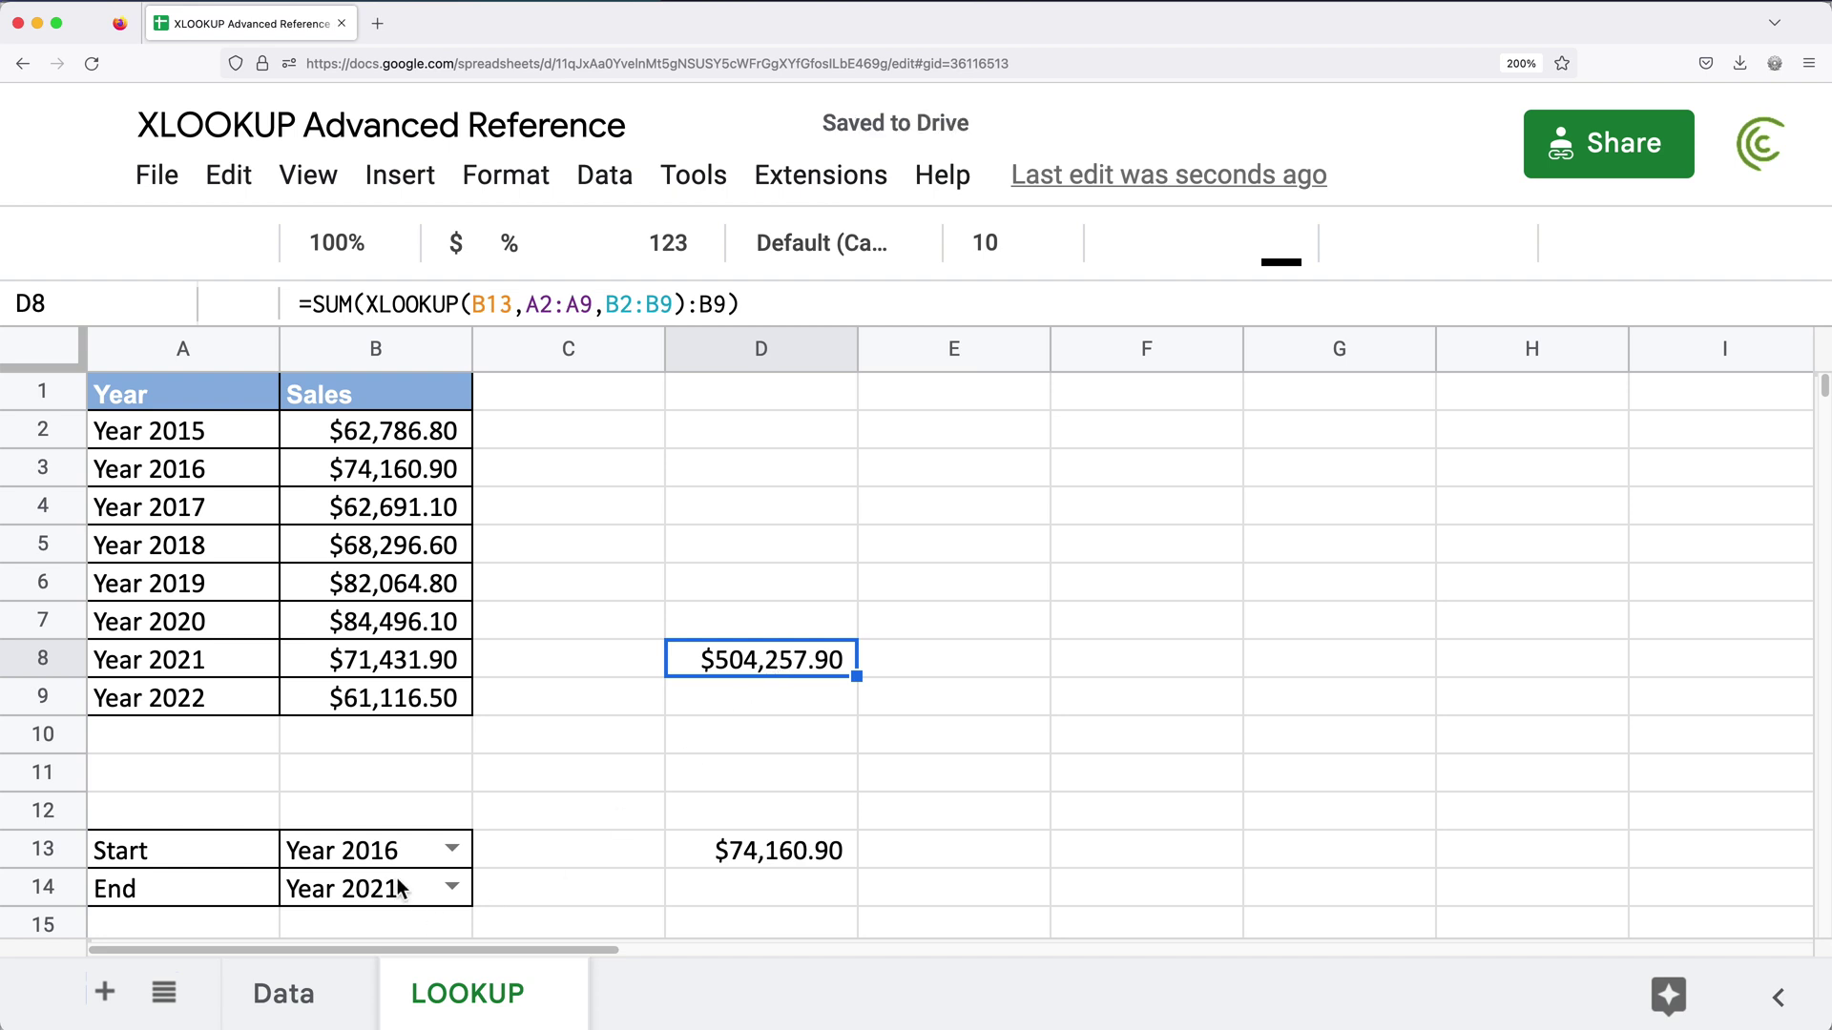
{"action": "left_click", "coordinate": [396, 851]}
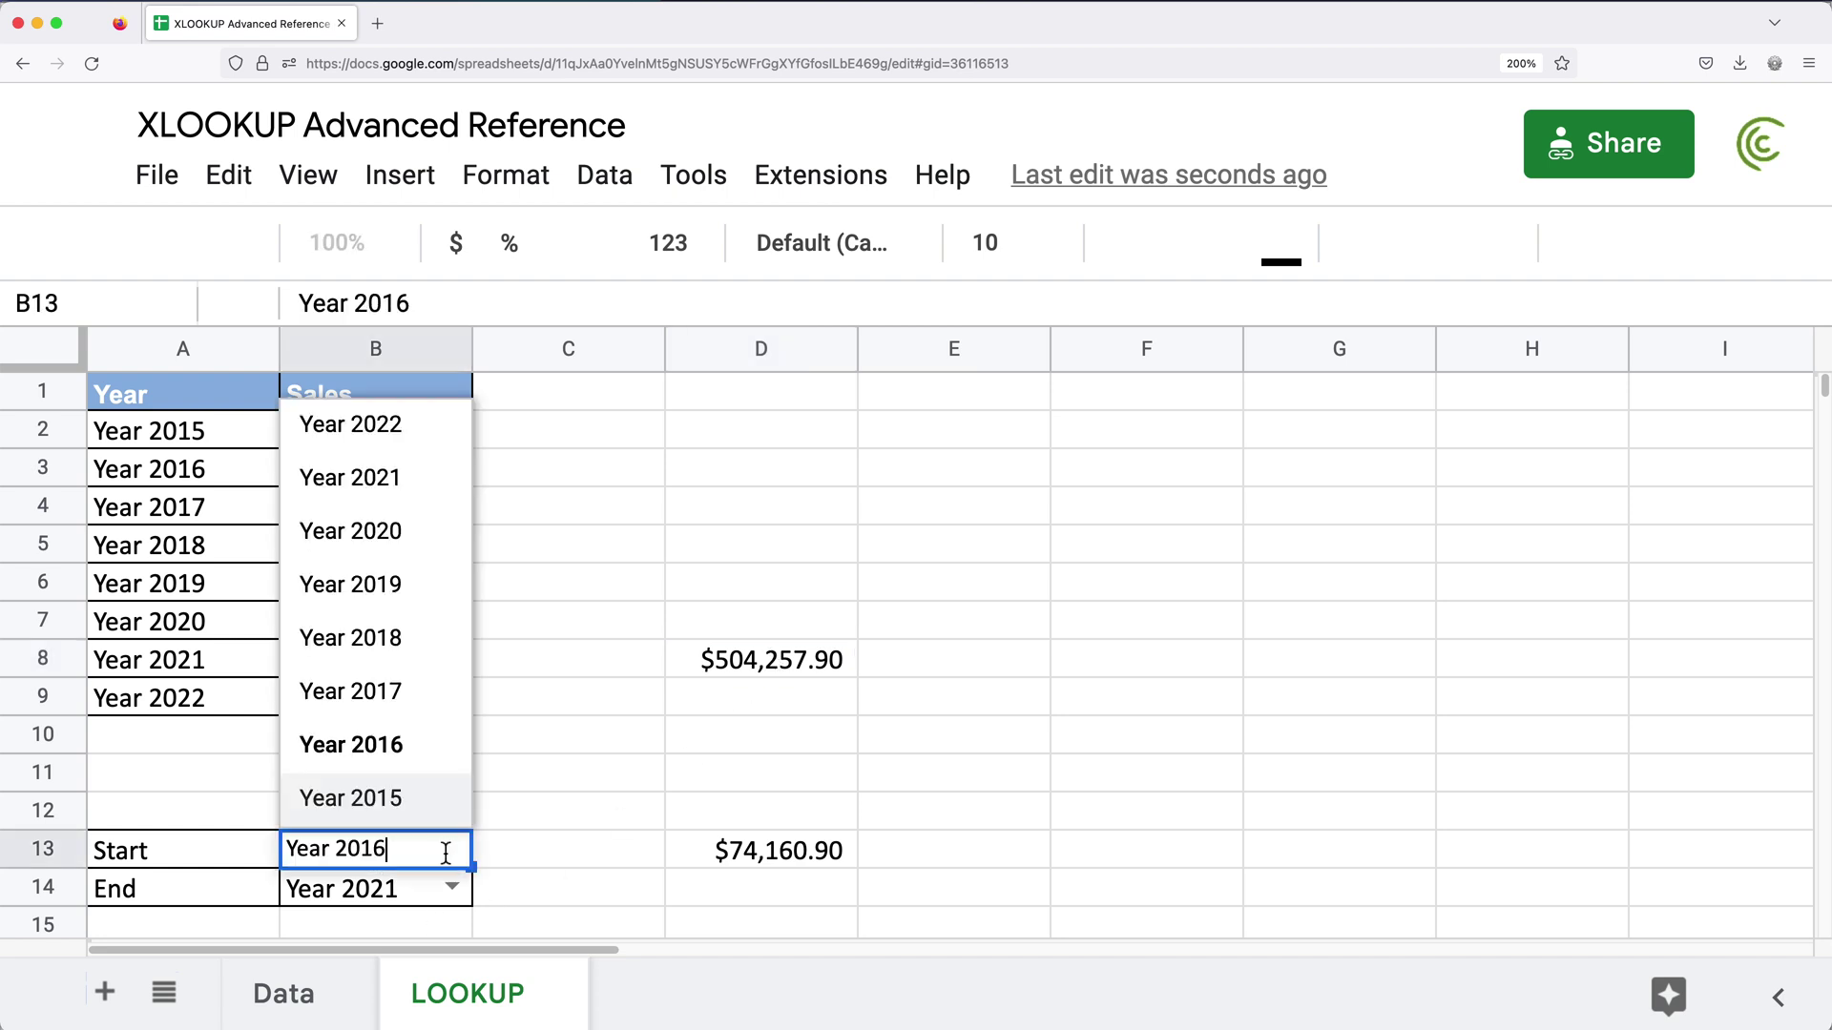
{"action": "left_click", "coordinate": [390, 796]}
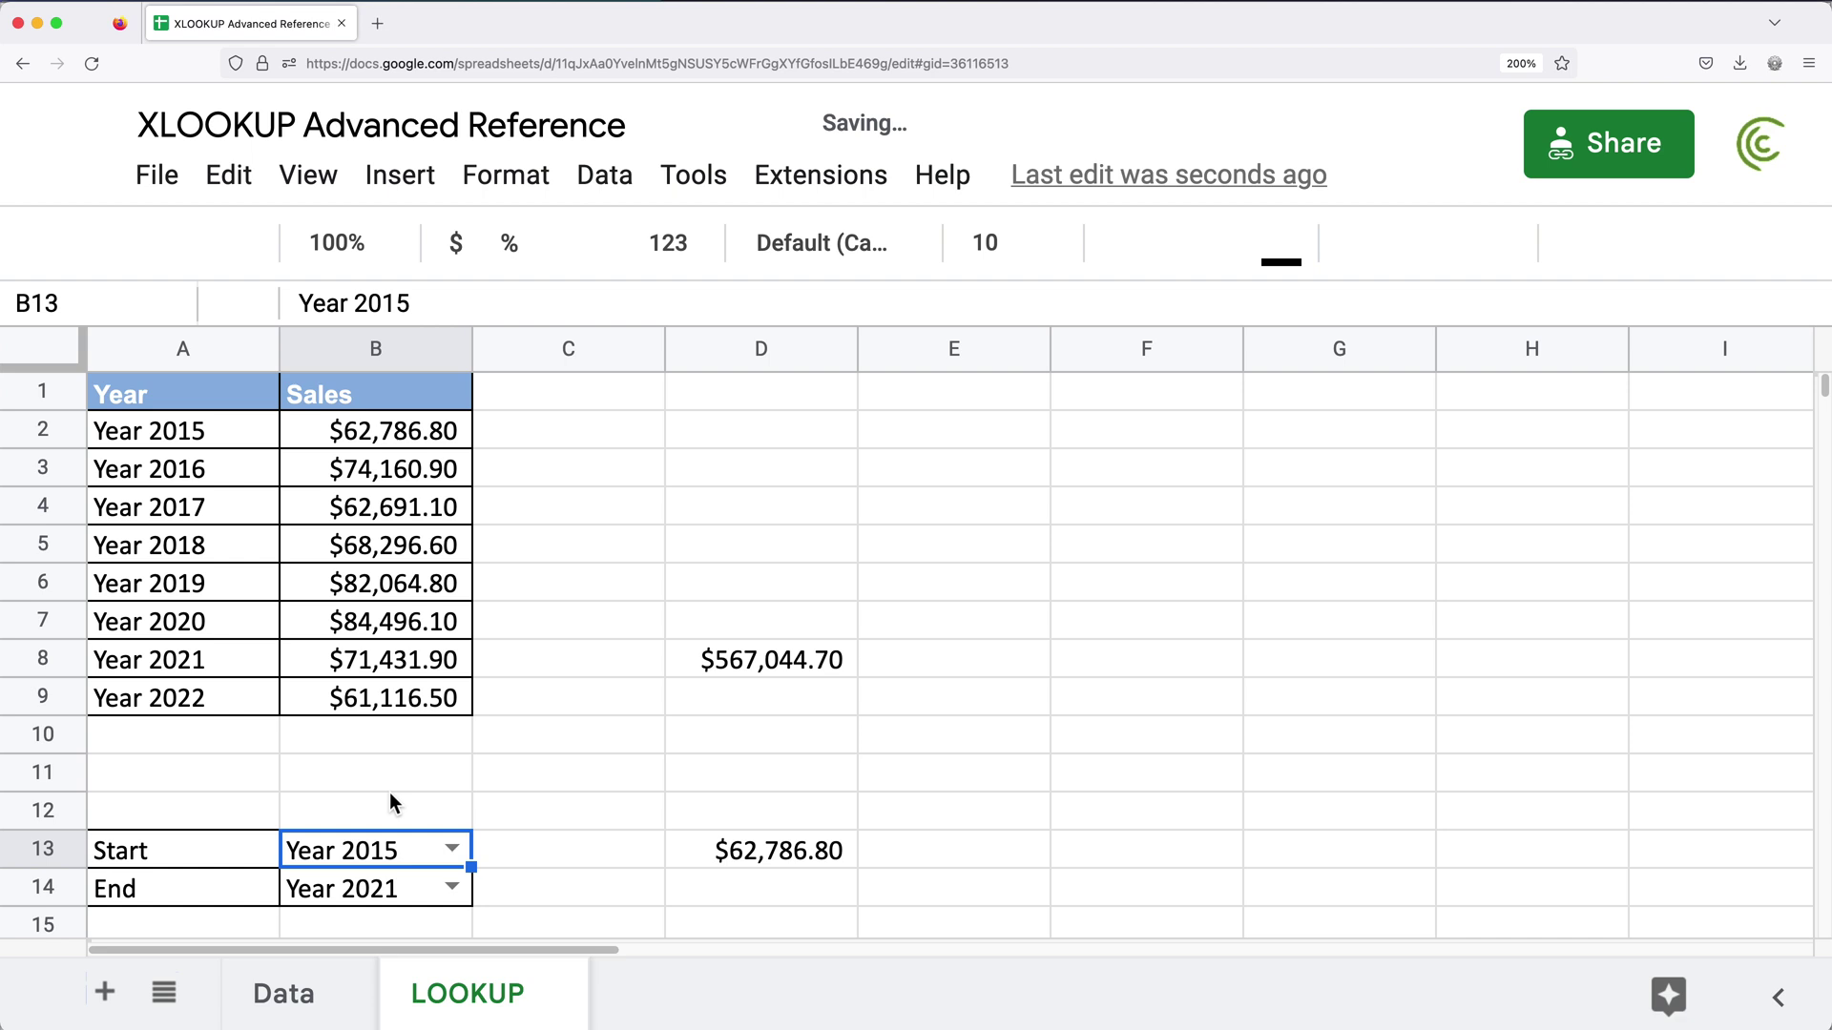
{"action": "left_click", "coordinate": [773, 671]}
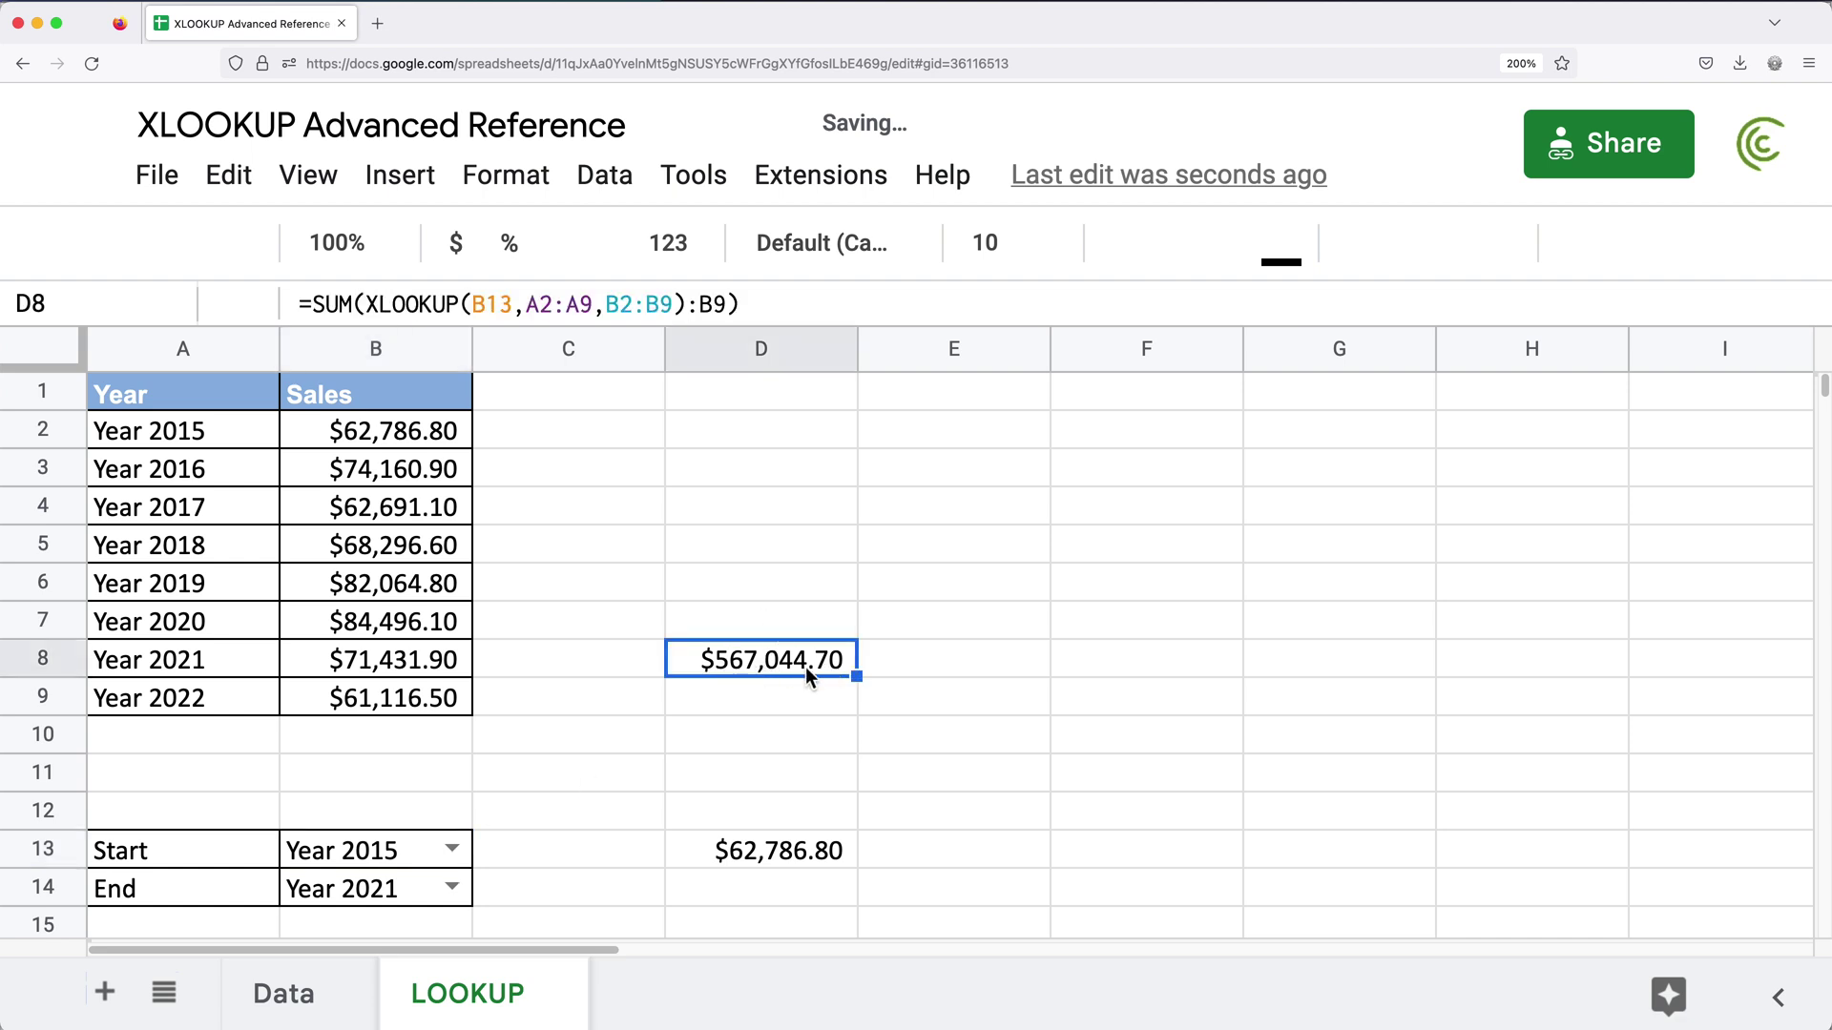
{"action": "left_click", "coordinate": [386, 431]}
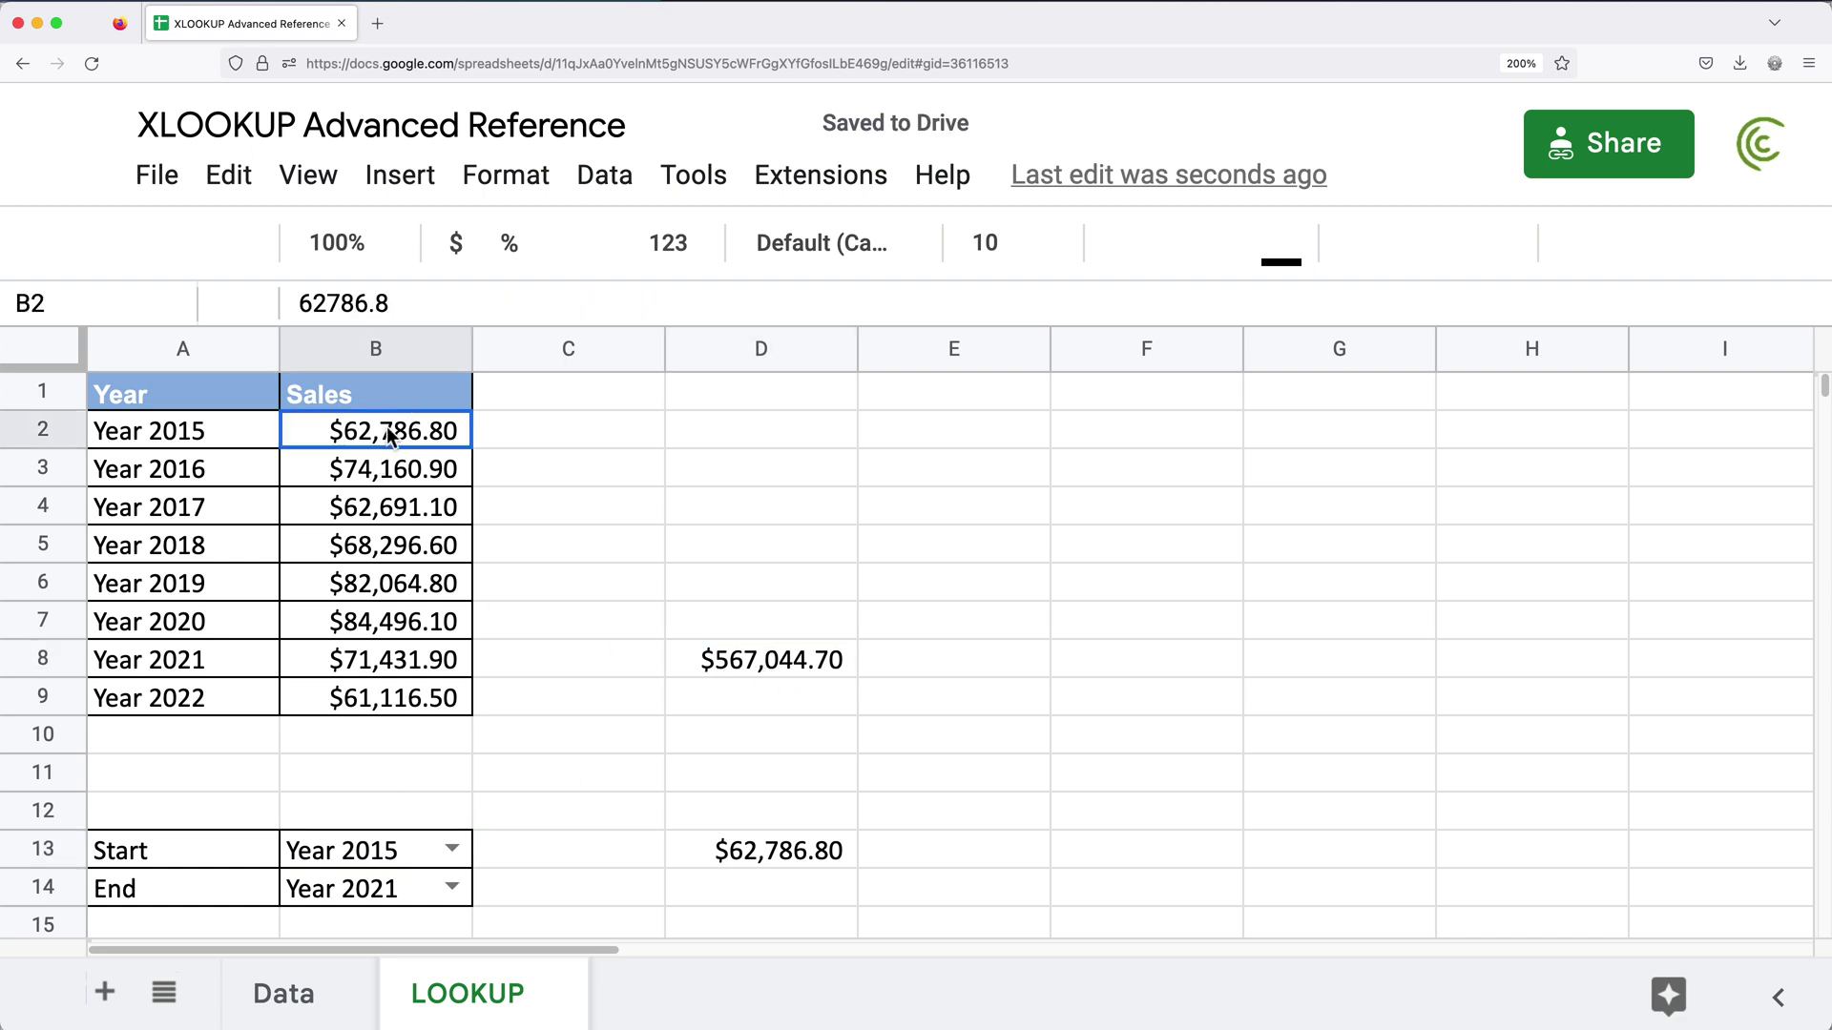
{"action": "left_click", "coordinate": [406, 707]}
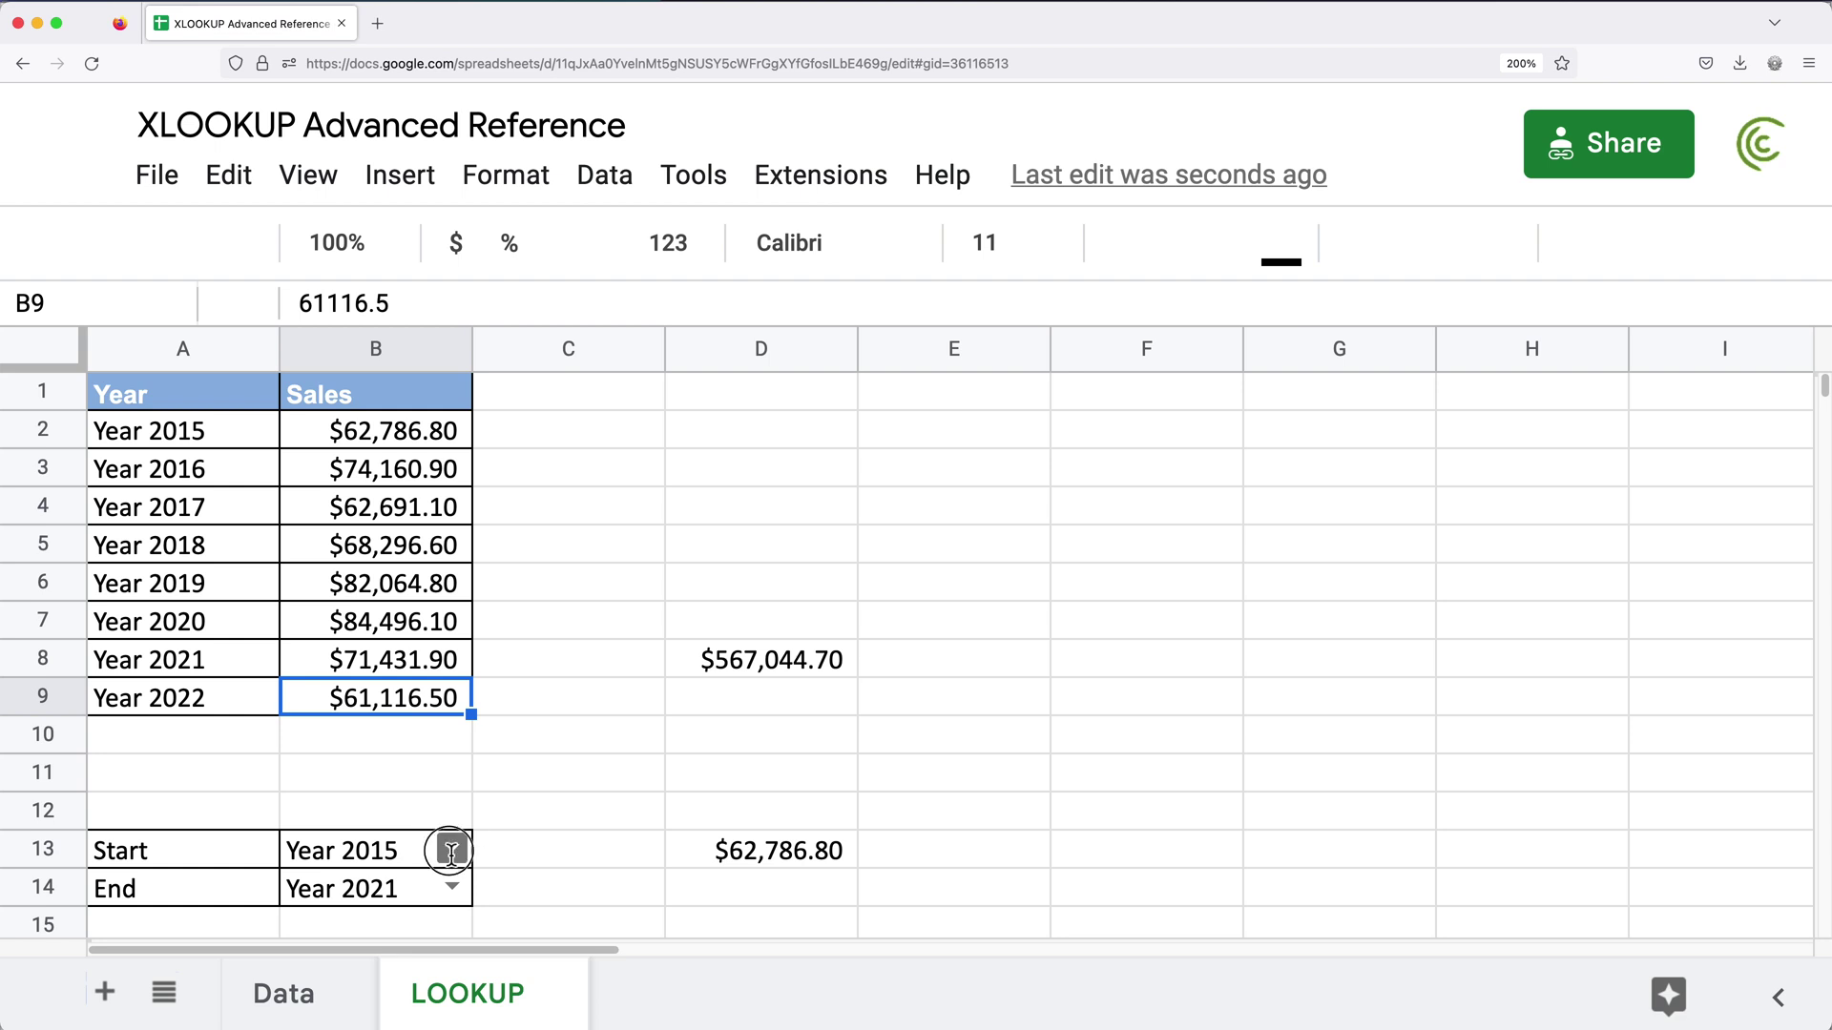
- Switch the Start year to Year 2017, making the D8 total $430,097.00
{"action": "left_click", "coordinate": [451, 852]}
{"action": "left_click", "coordinate": [405, 694]}
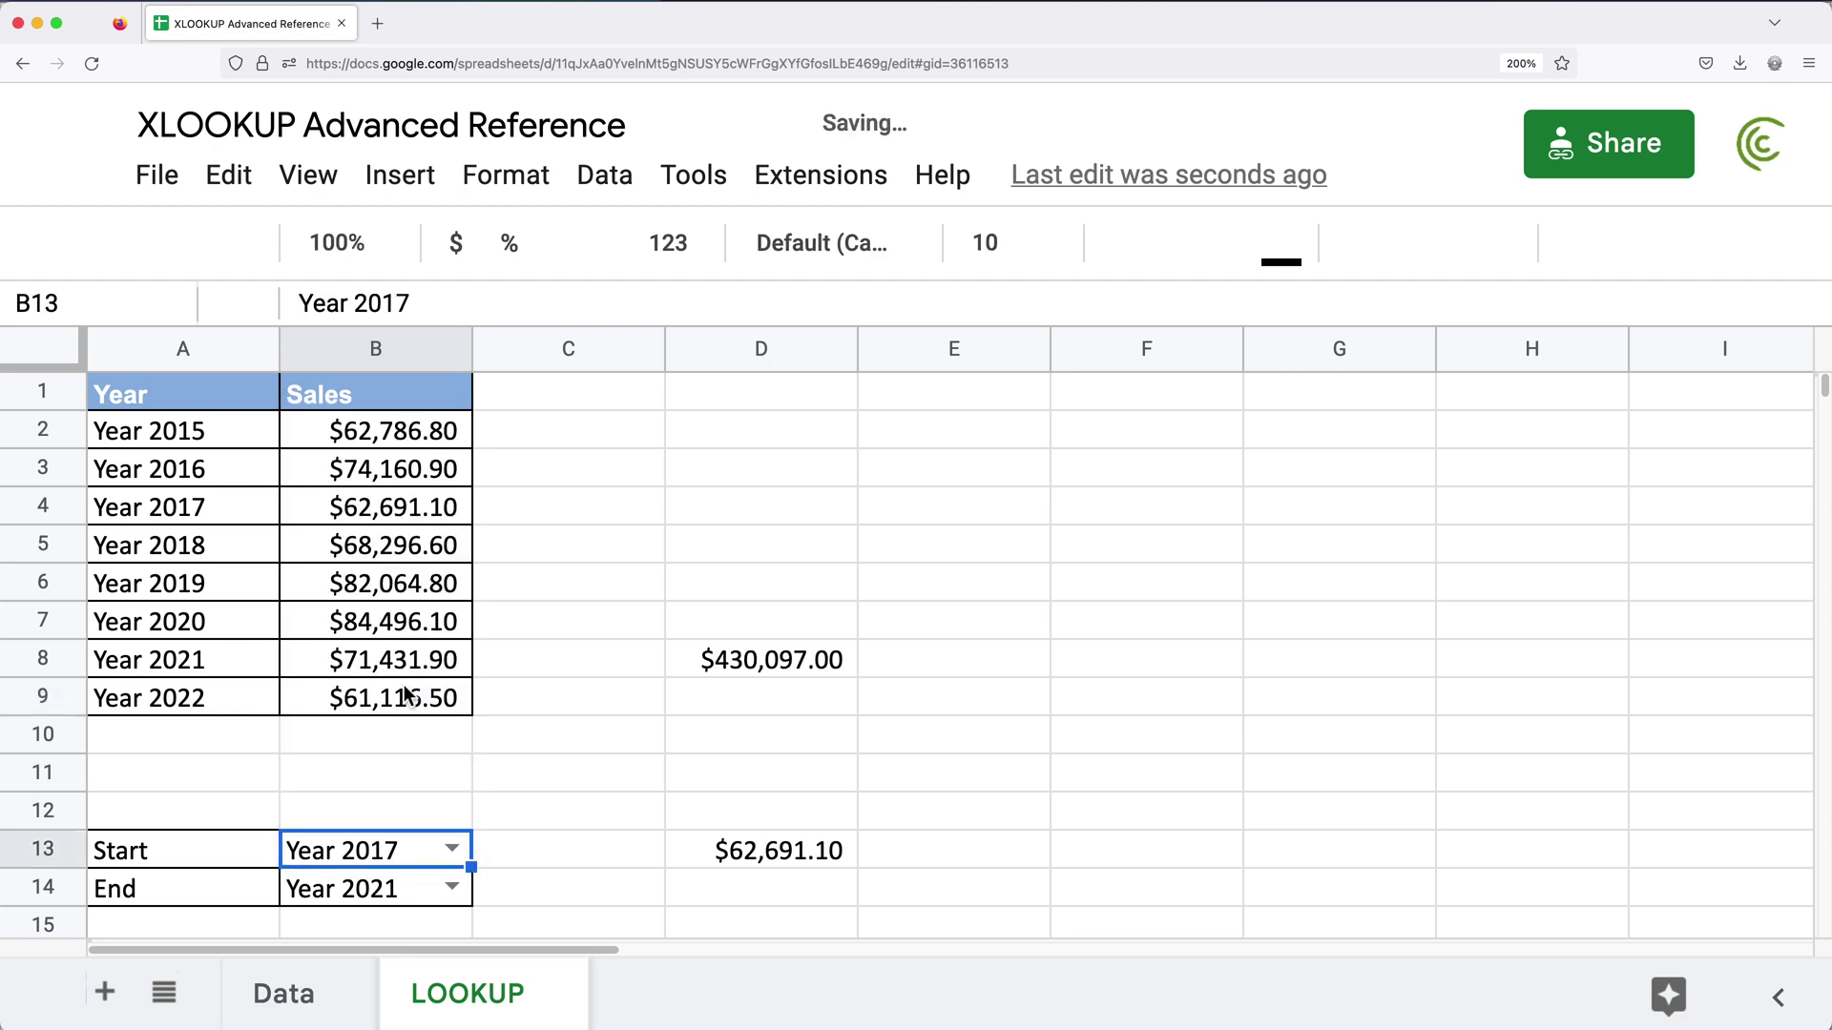
{"action": "left_click", "coordinate": [734, 658]}
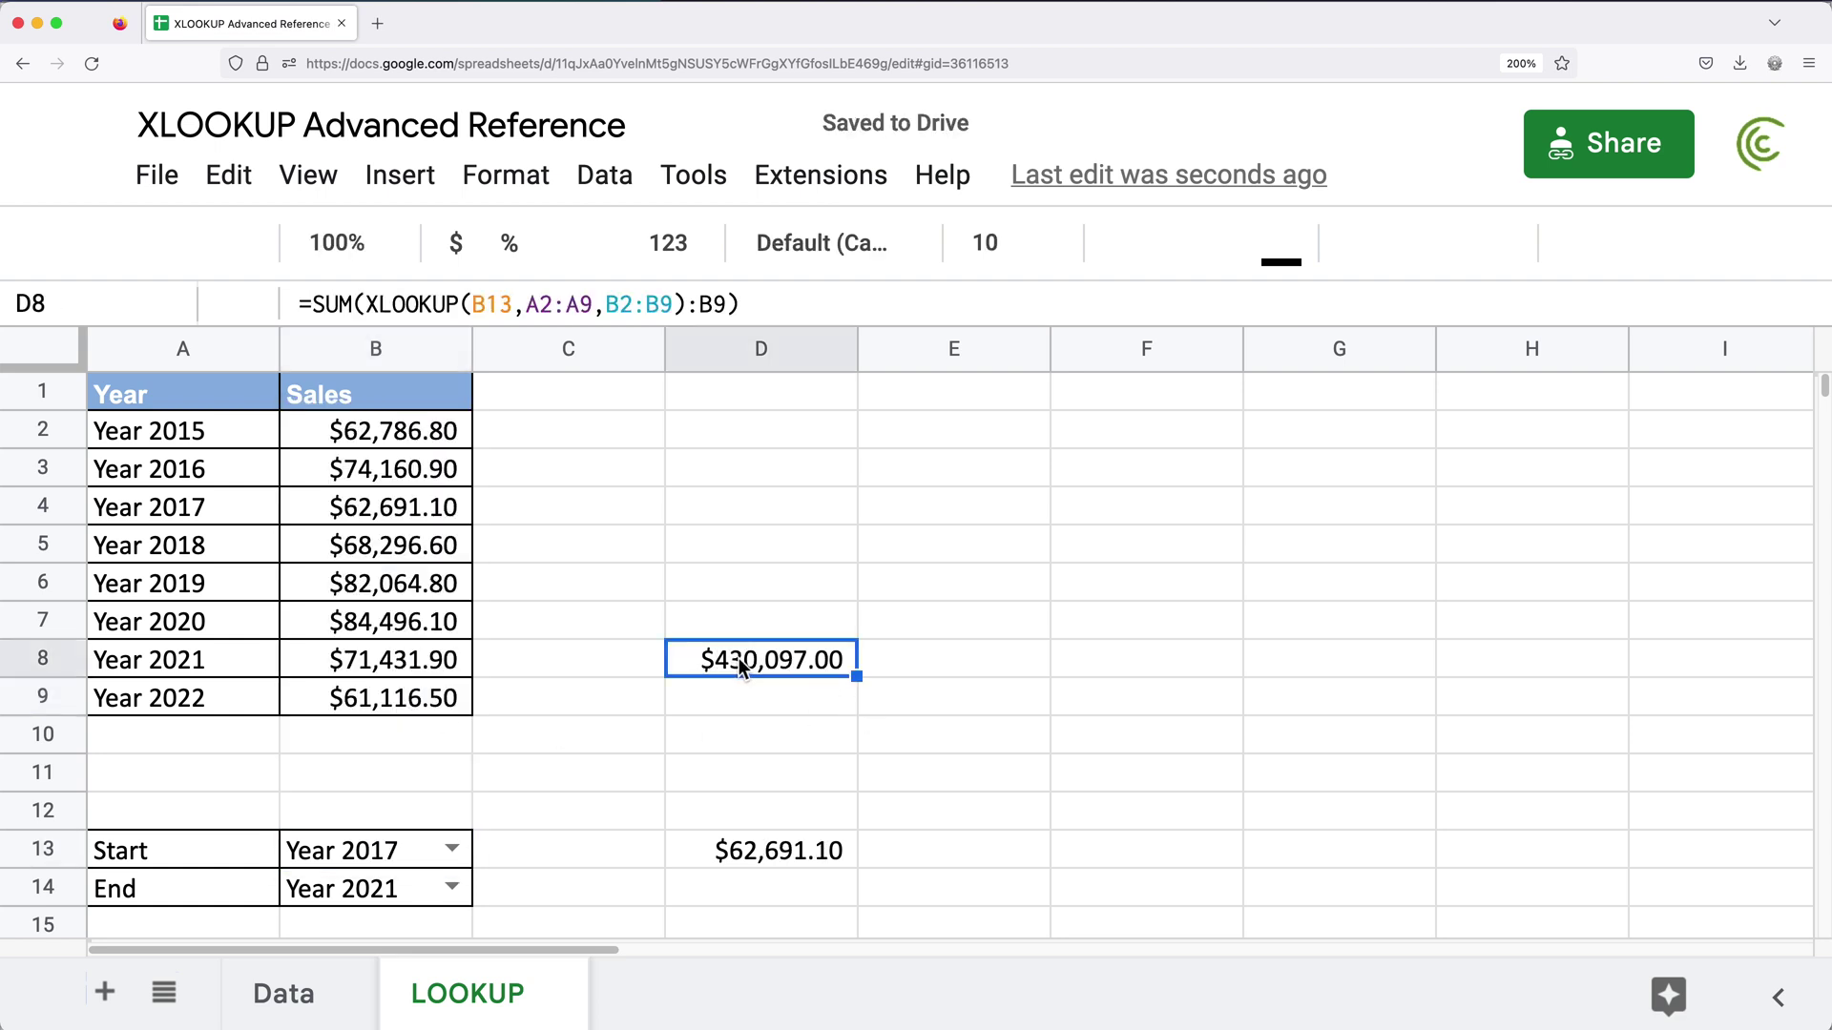
{"action": "double_click", "coordinate": [738, 658]}
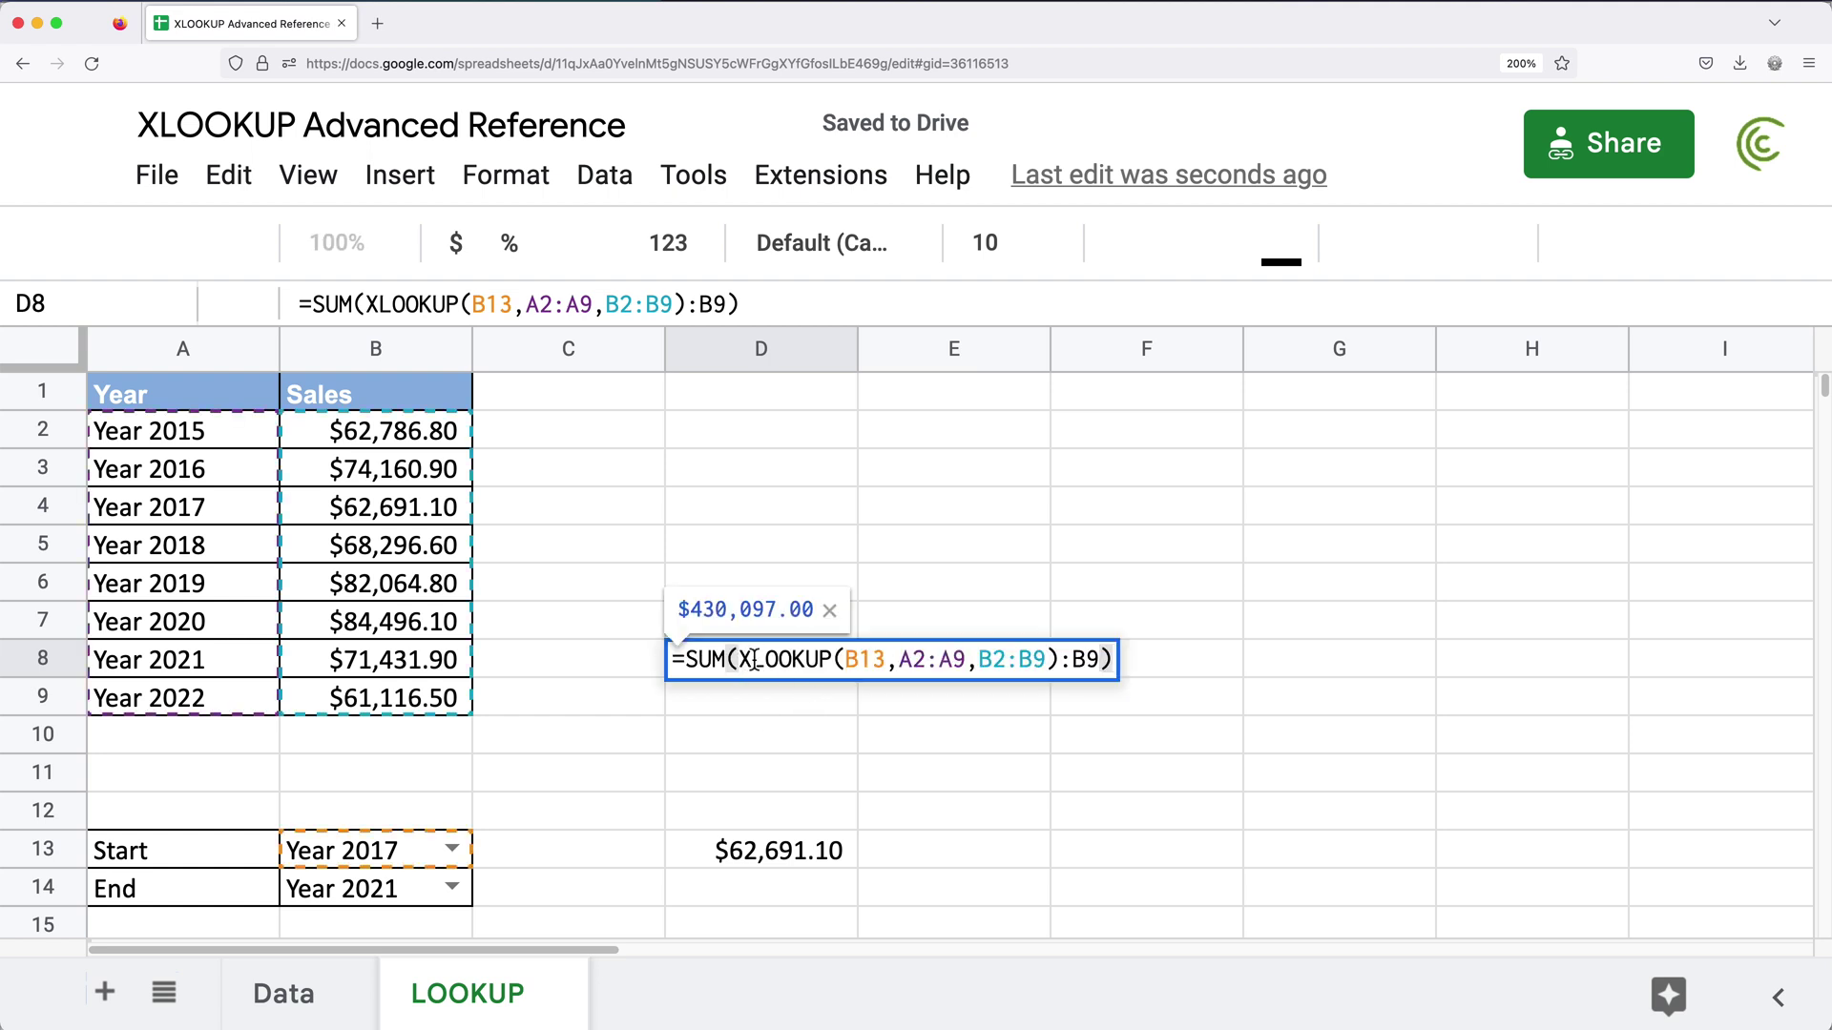
{"action": "left_click_drag", "start_coordinate": [738, 658], "coordinate": [1053, 659]}
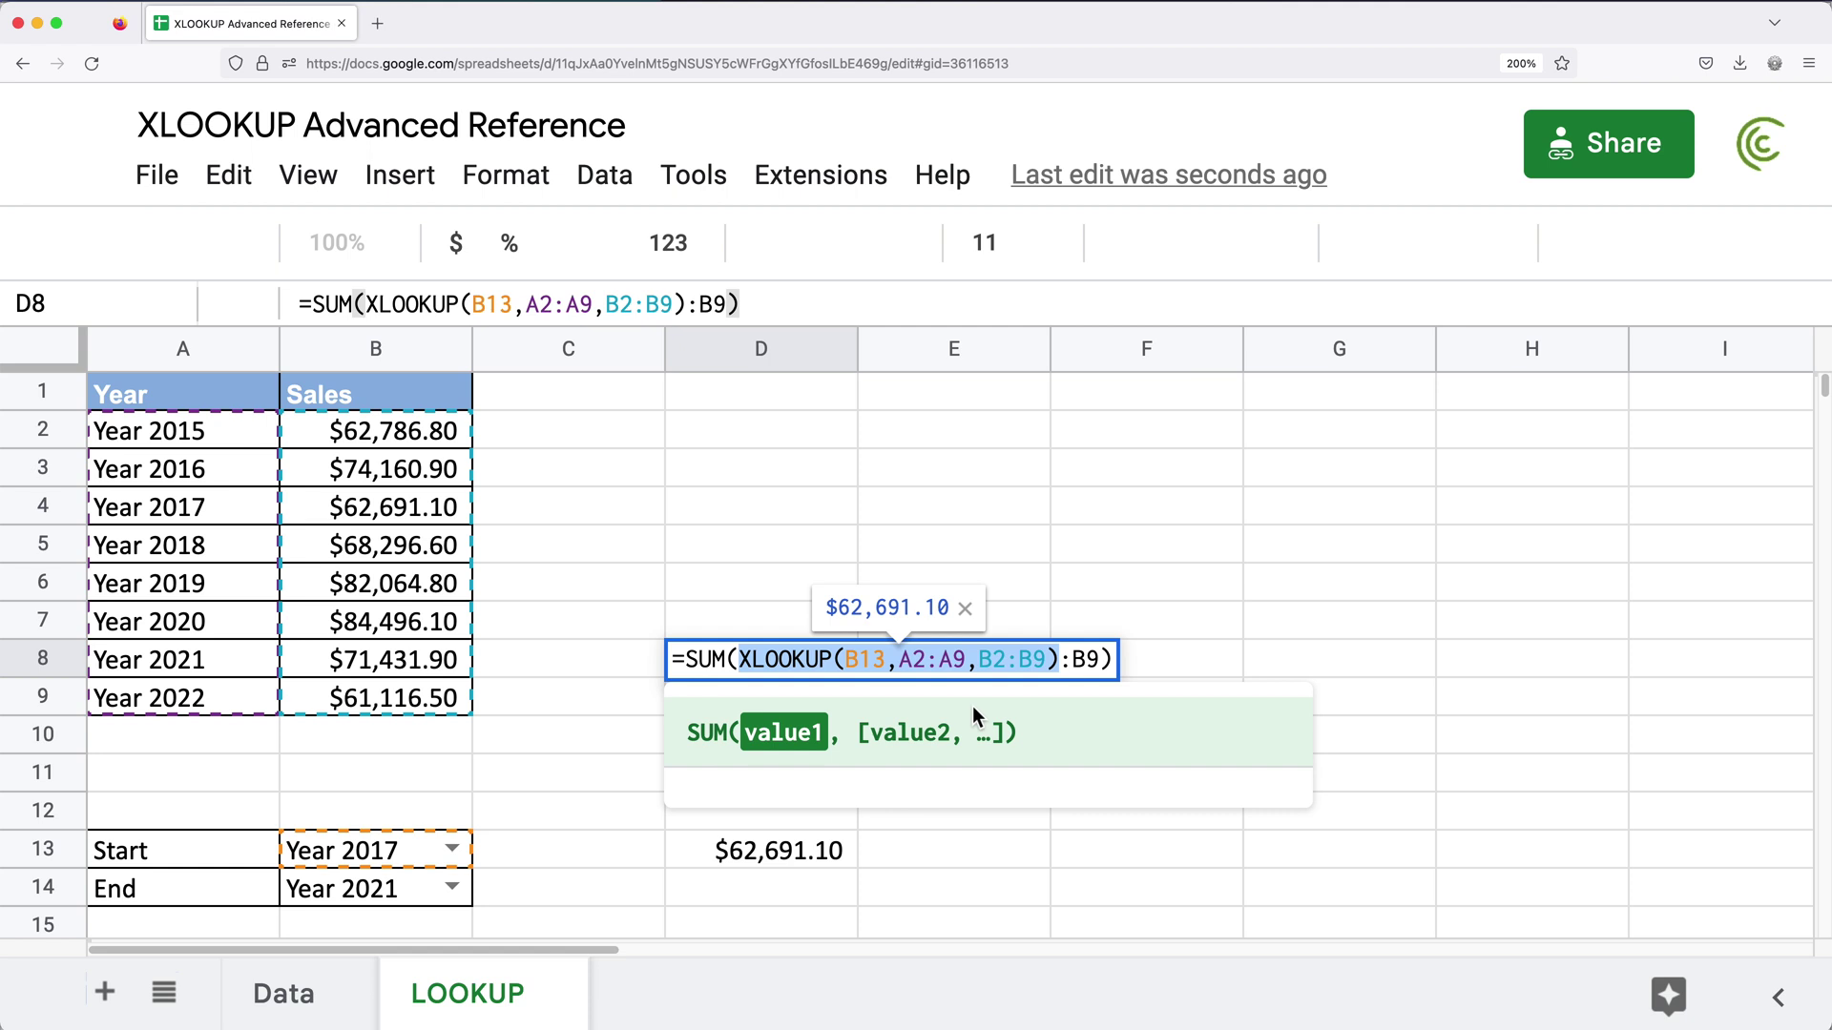
{"action": "left_click_drag", "start_coordinate": [1072, 660], "coordinate": [1097, 662]}
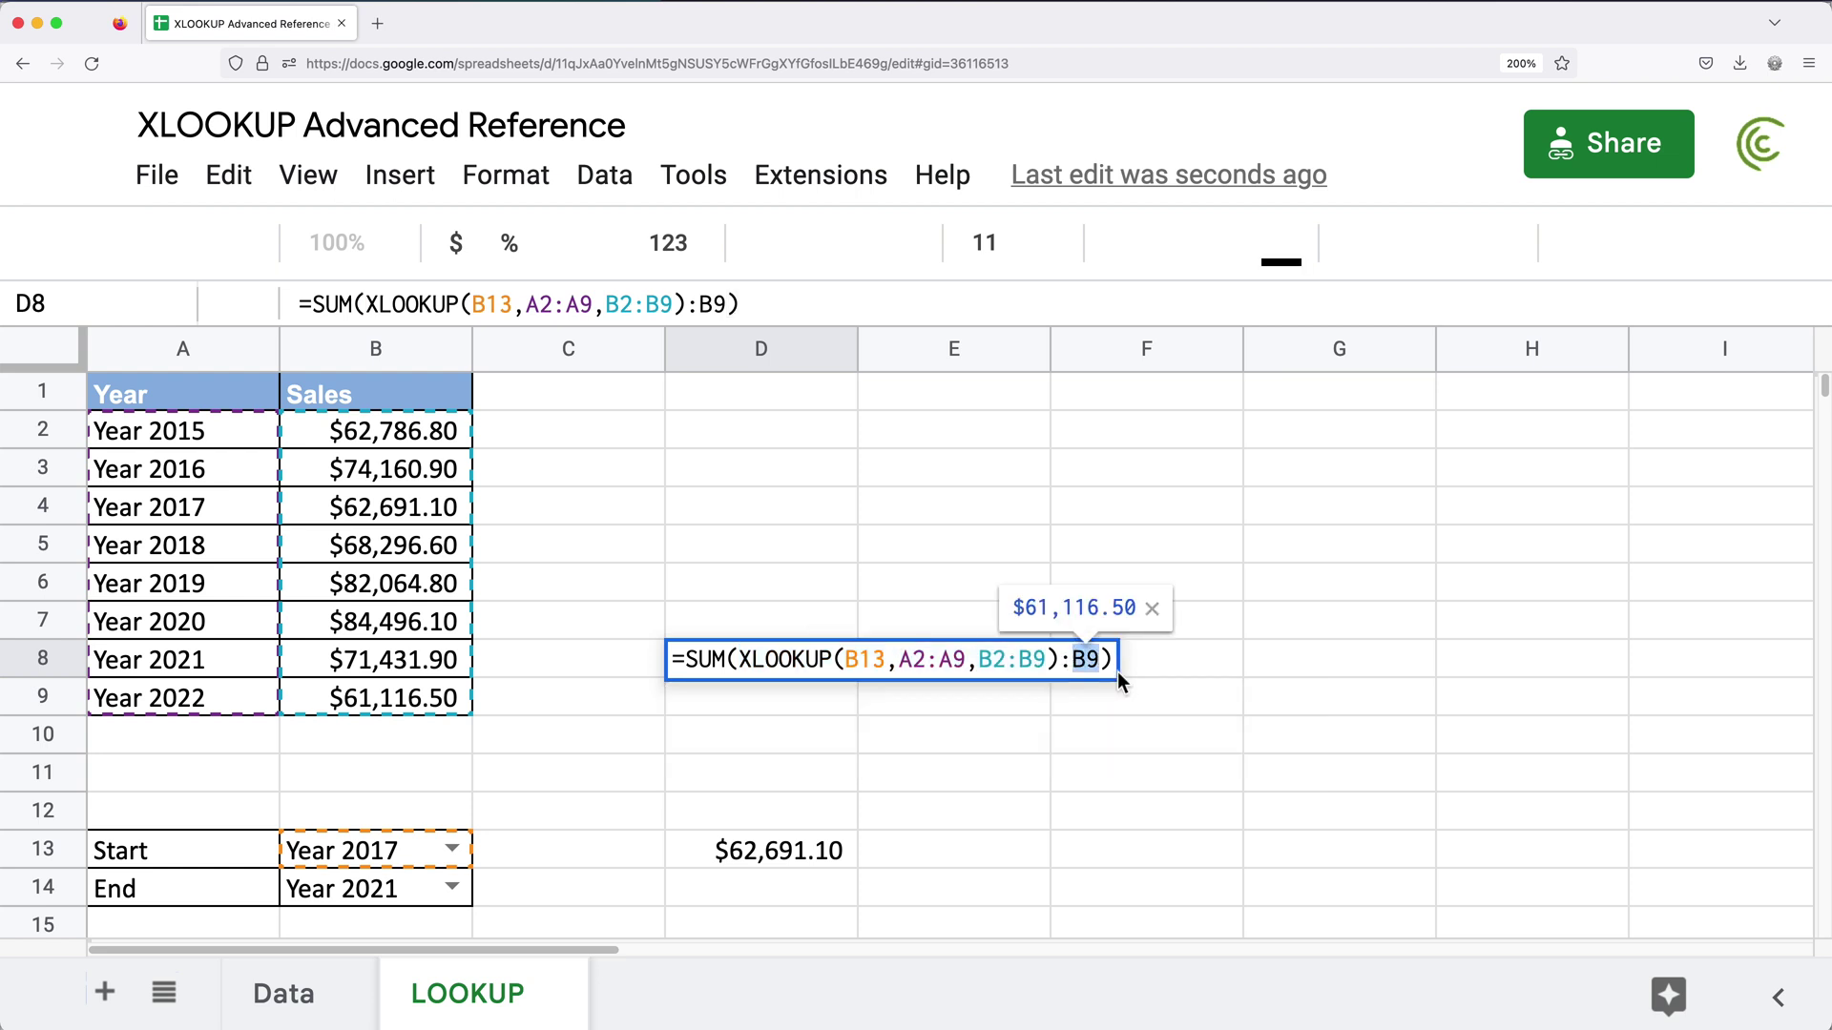
{"action": "key", "text": "Return"}
- Copy the Start-year XLOOKUP formula from D13
{"action": "double_click", "coordinate": [763, 860]}
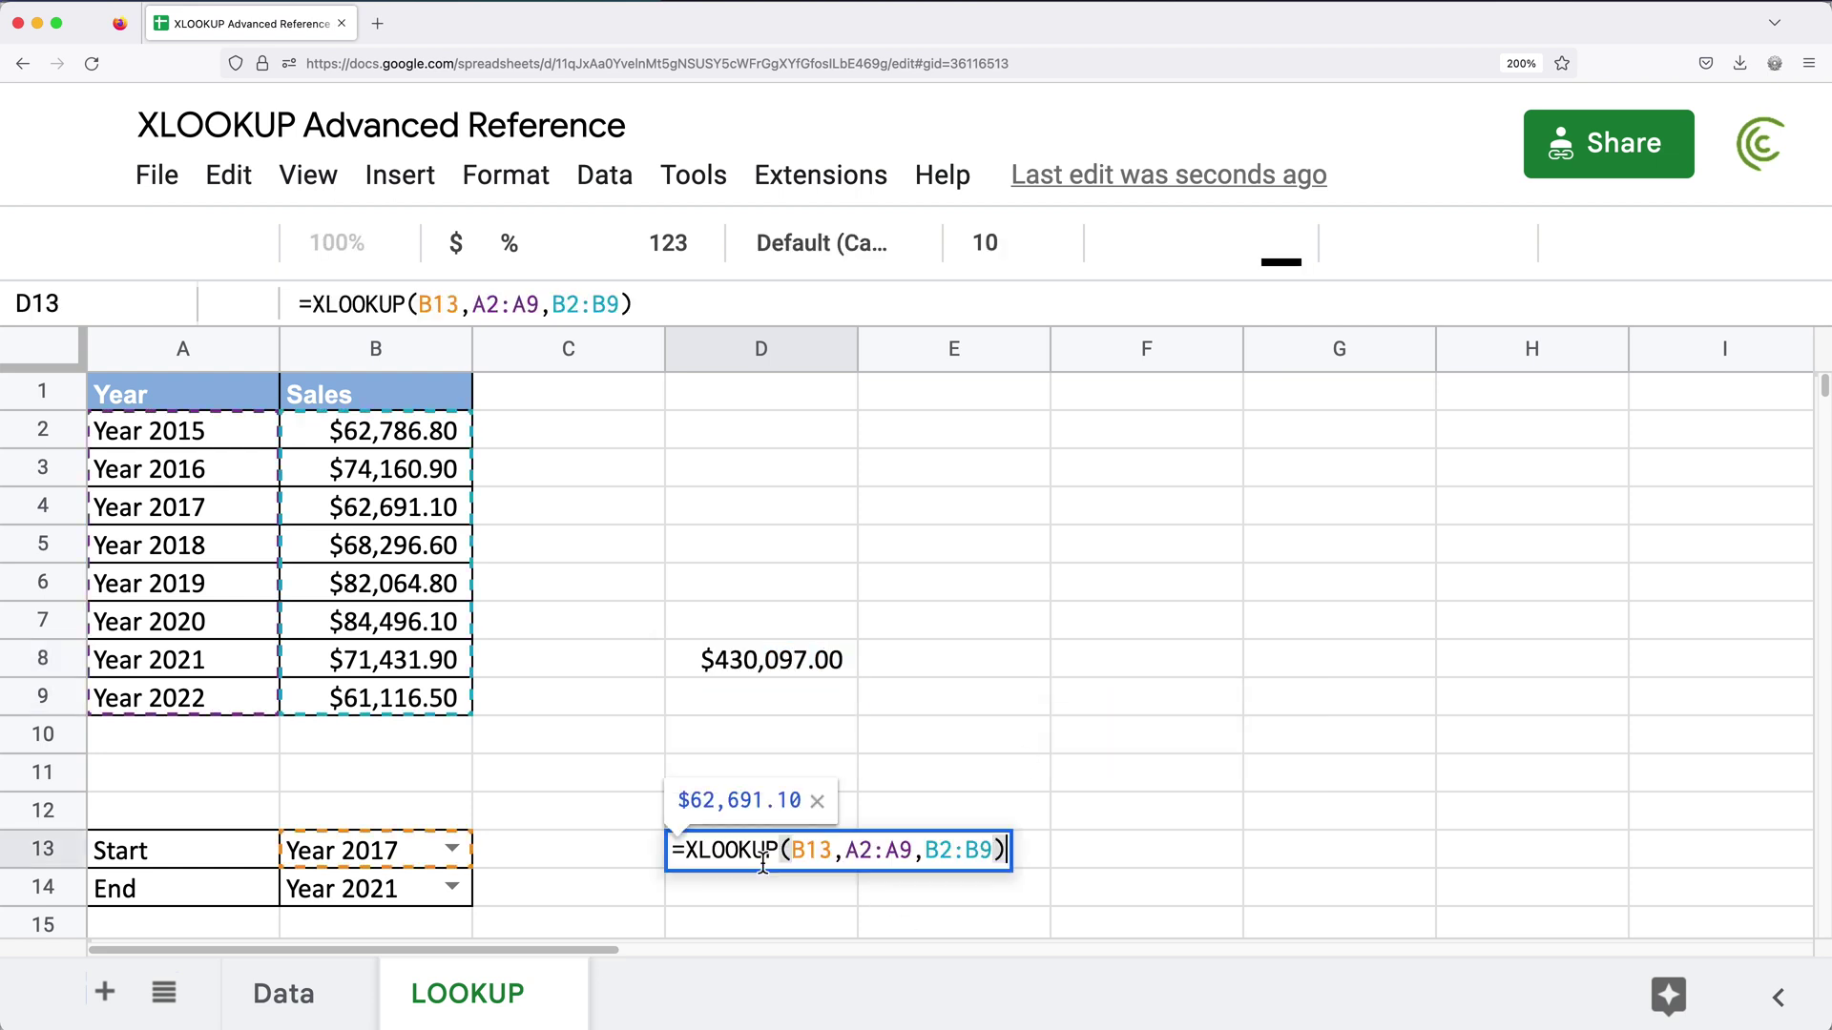
{"action": "triple_click", "coordinate": [881, 840]}
{"action": "key", "text": "ctrl+c"}
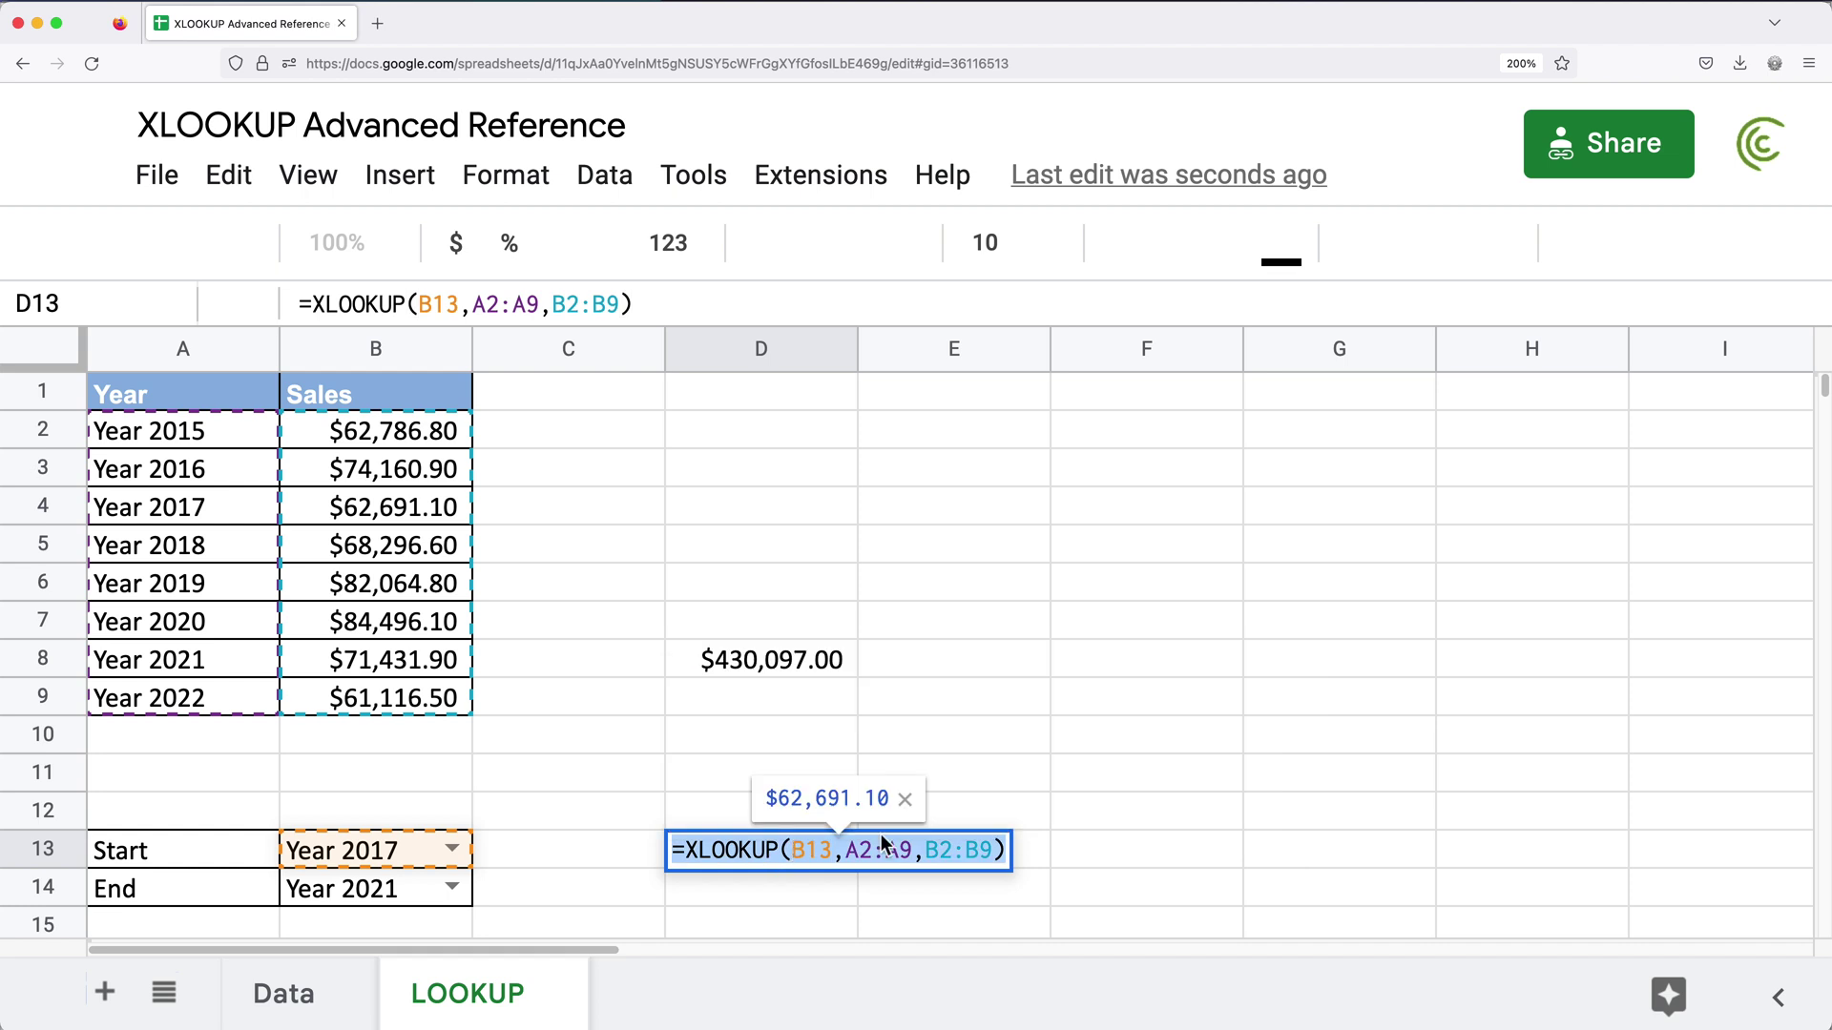
{"action": "key", "text": "Return"}
- Paste it into D14 keyed on B14, returning Year 2021 sales of $71,431.90
{"action": "double_click", "coordinate": [768, 890]}
{"action": "key", "text": "ctrl+v"}
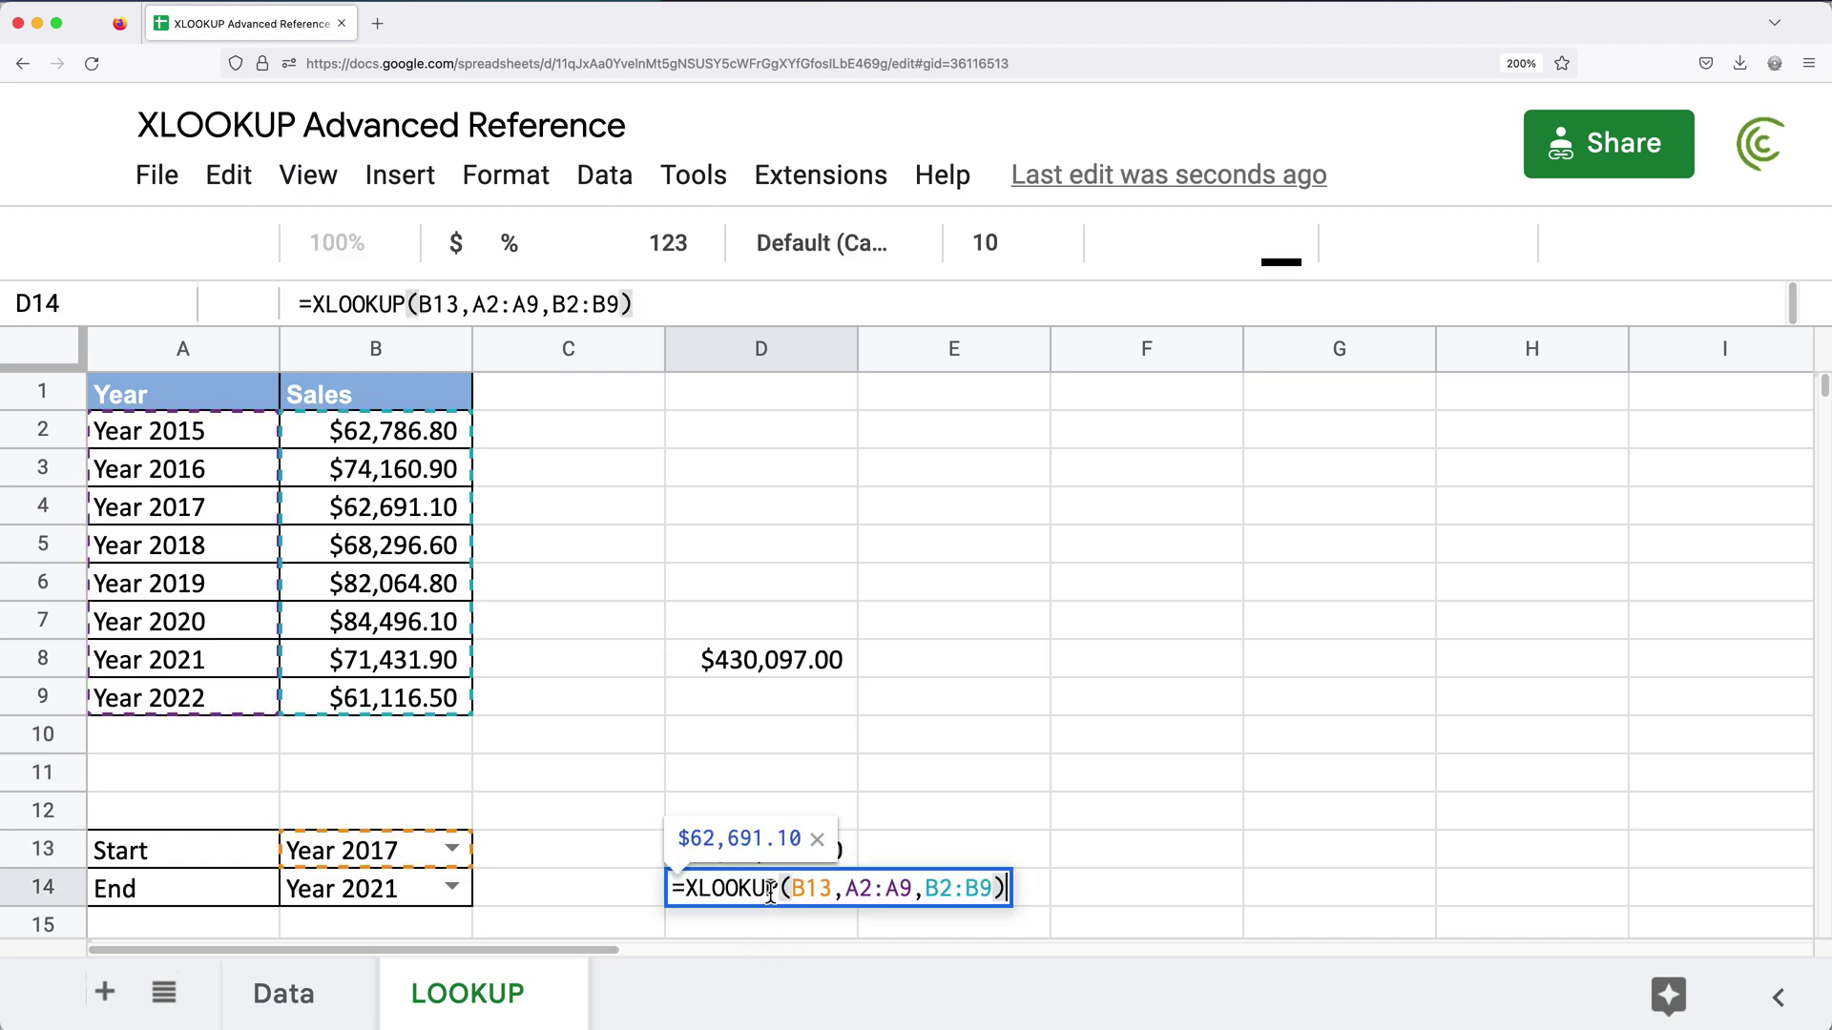
{"action": "key", "text": "Left"}
{"action": "key", "text": "Left"}
{"action": "key", "text": "Left"}
{"action": "key", "text": "Left"}
{"action": "key", "text": "Left"}
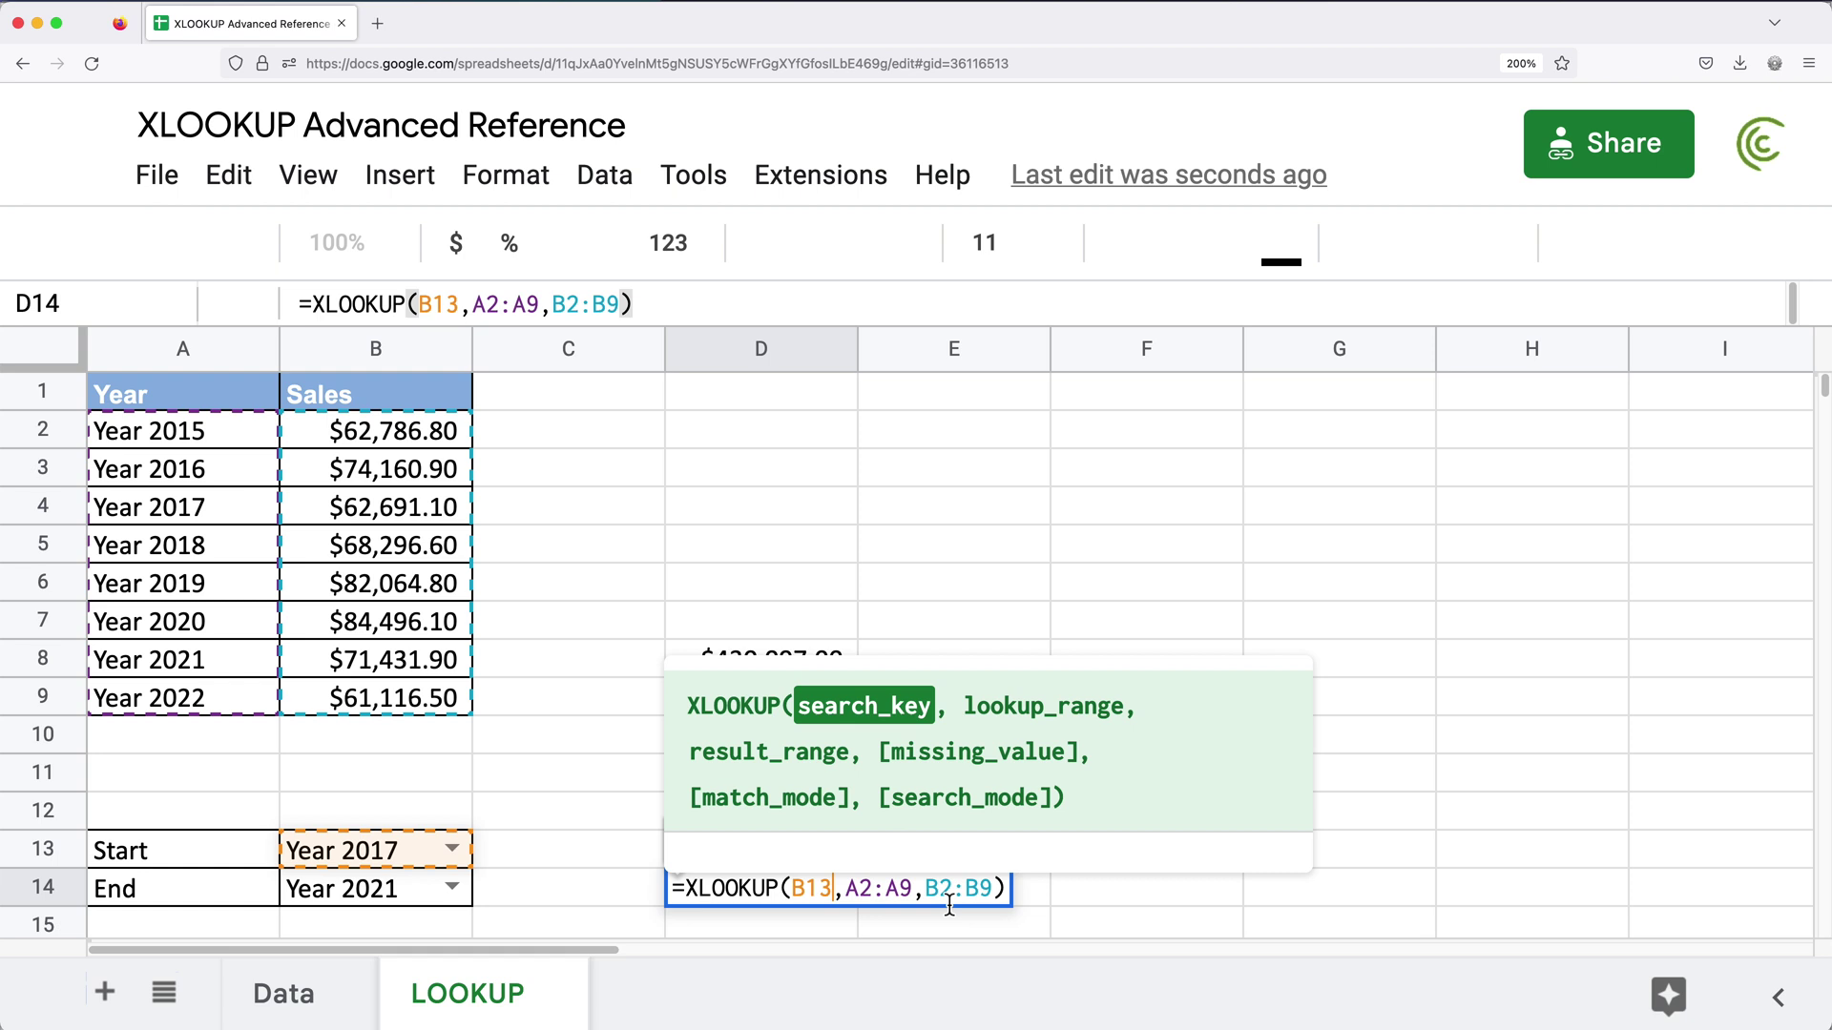
{"action": "key", "text": "BackSpace"}
{"action": "key", "text": "BackSpace"}
{"action": "key", "text": "BackSpace"}
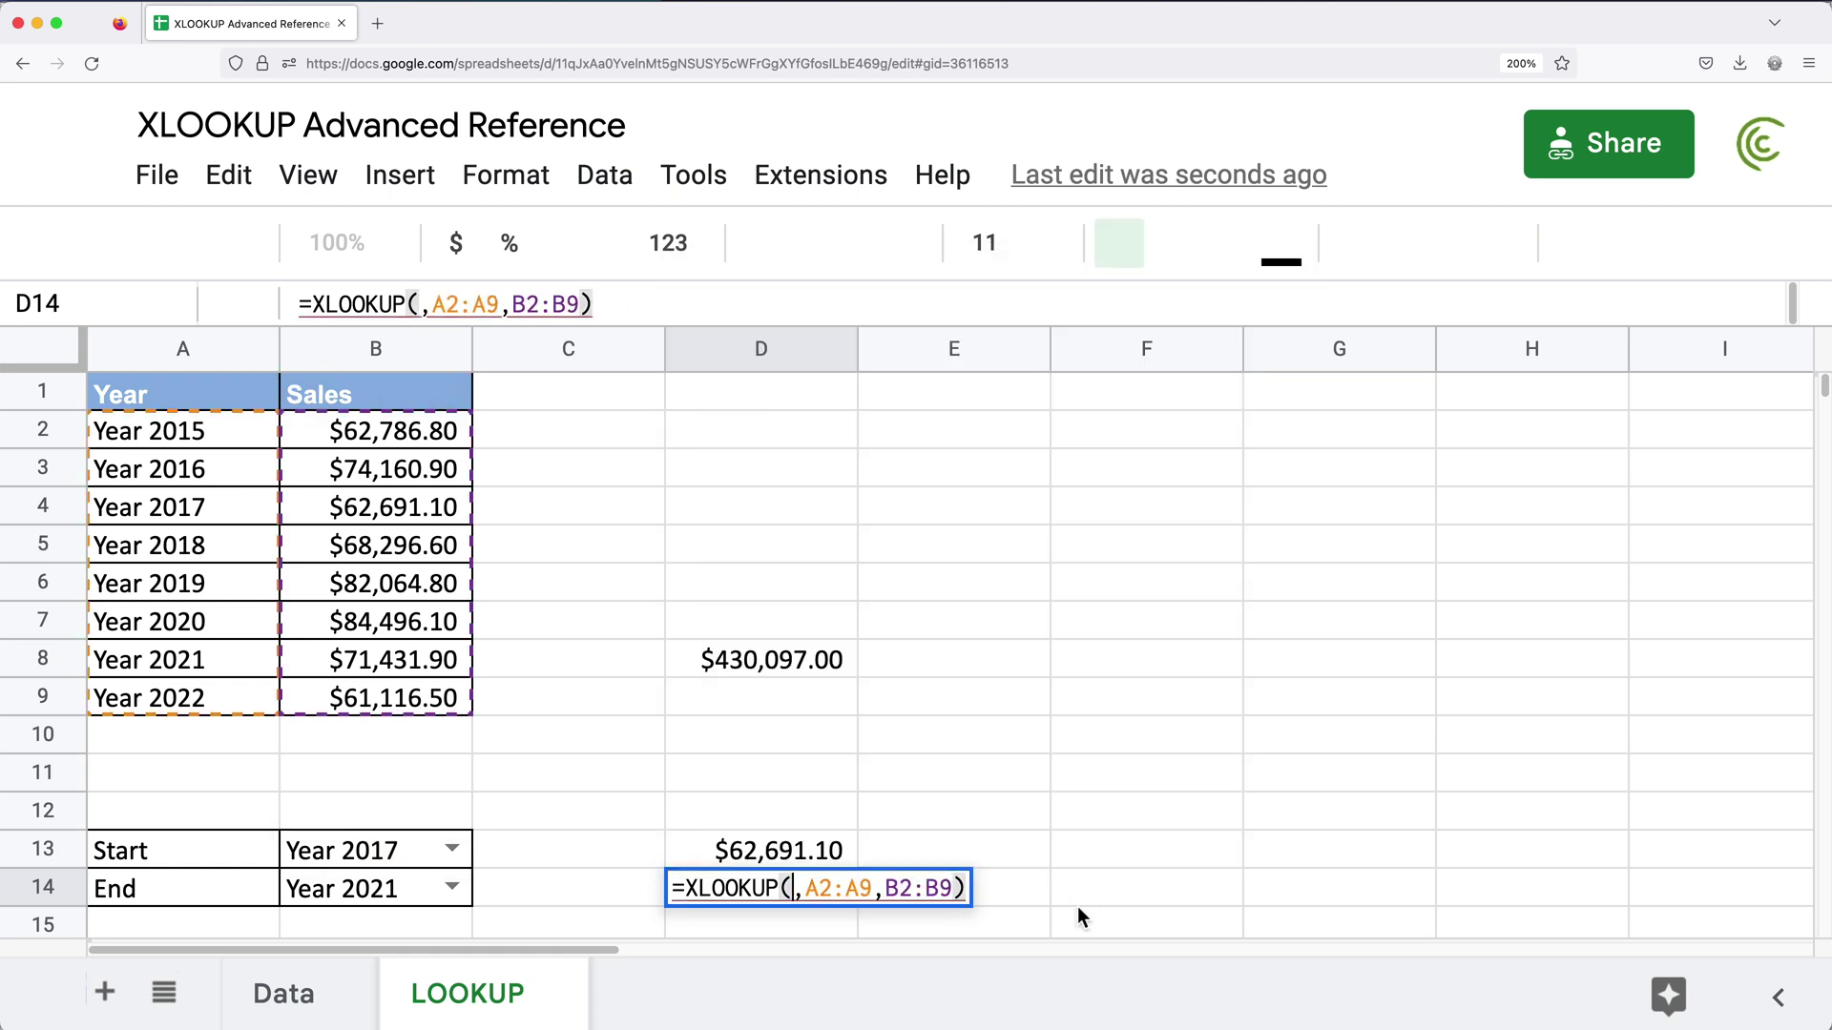
{"action": "left_click", "coordinate": [357, 894]}
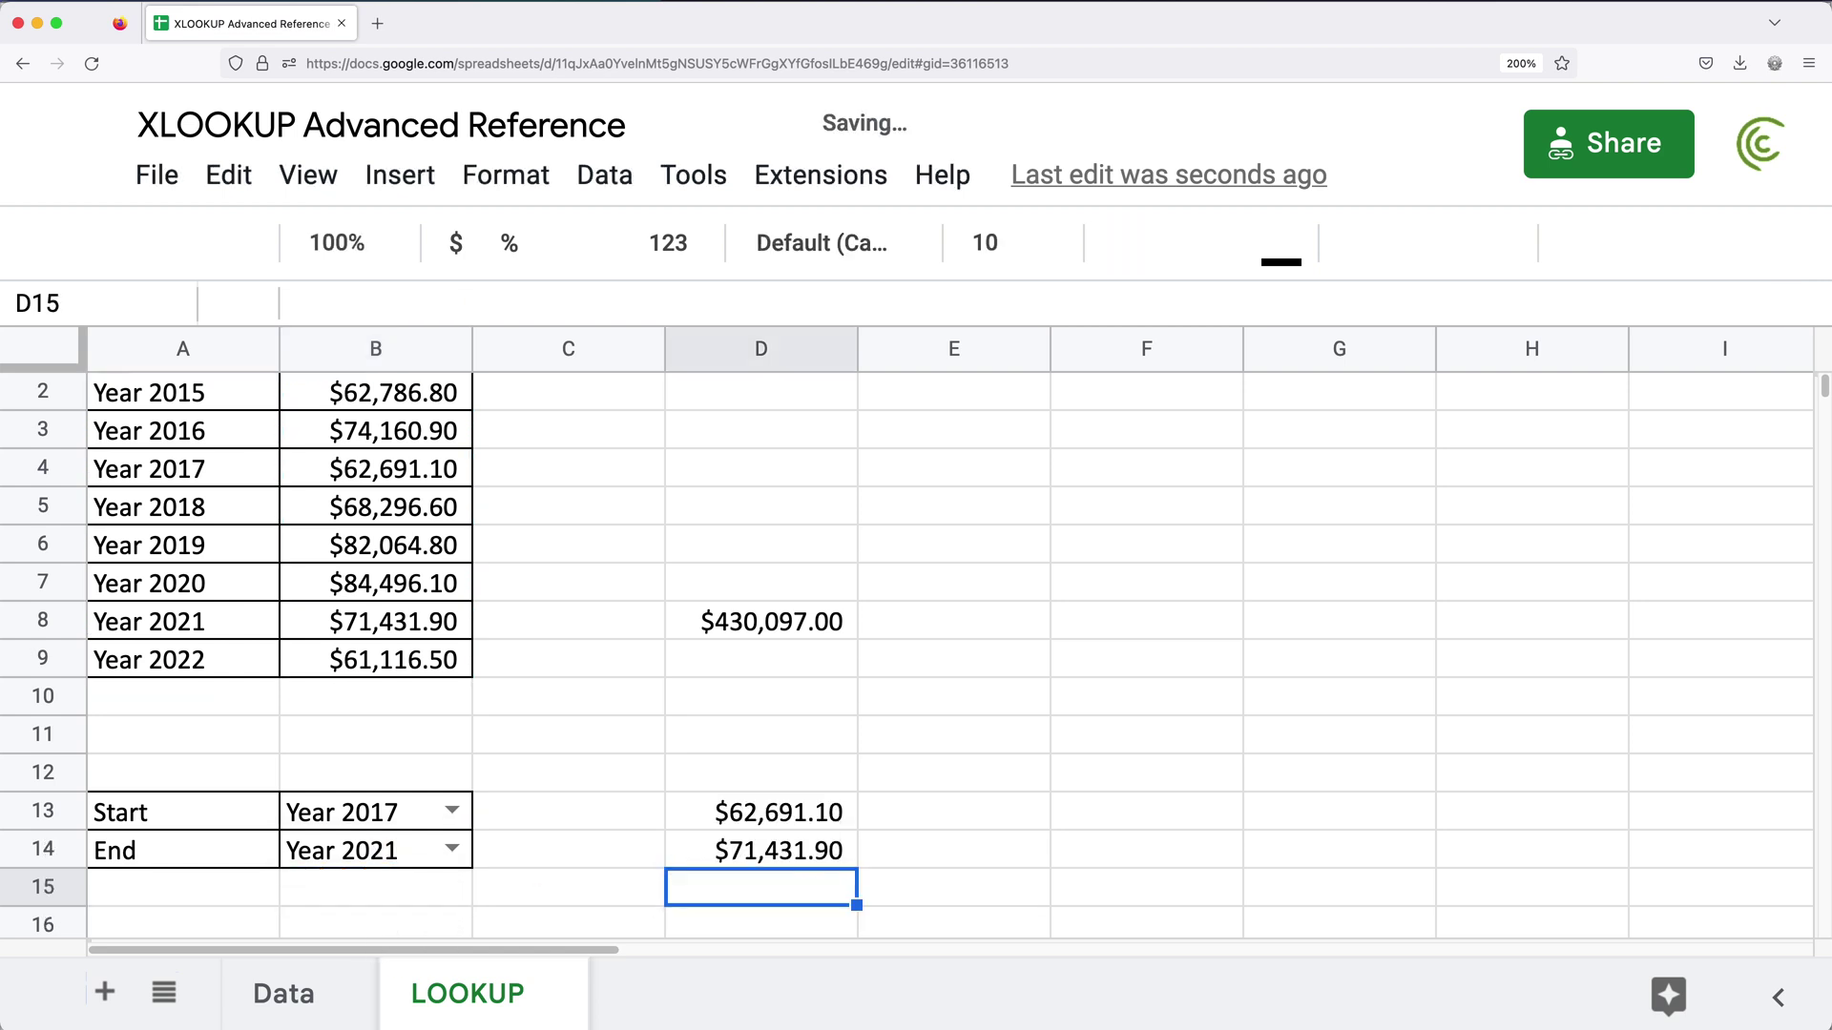
{"action": "scroll", "coordinate": [946, 860], "scroll_direction": "up", "scroll_amount": 1}
{"action": "left_click", "coordinate": [752, 890]}
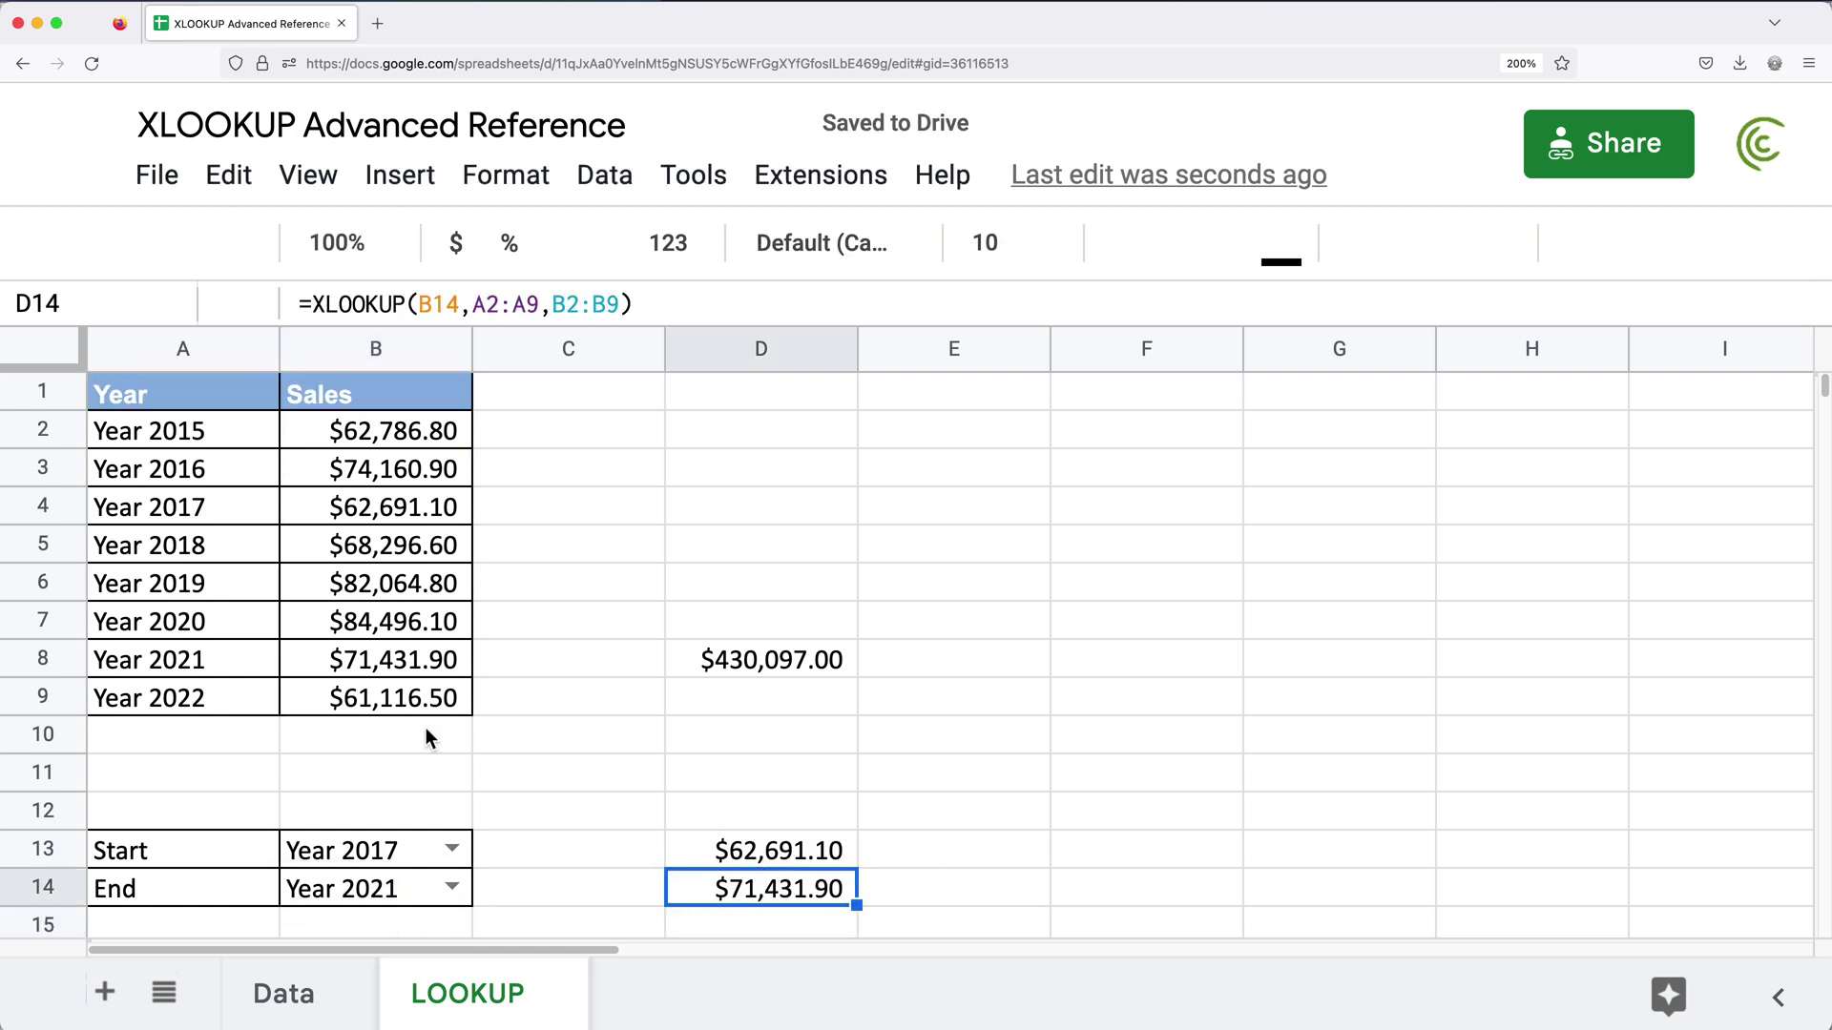
{"action": "left_click", "coordinate": [419, 667]}
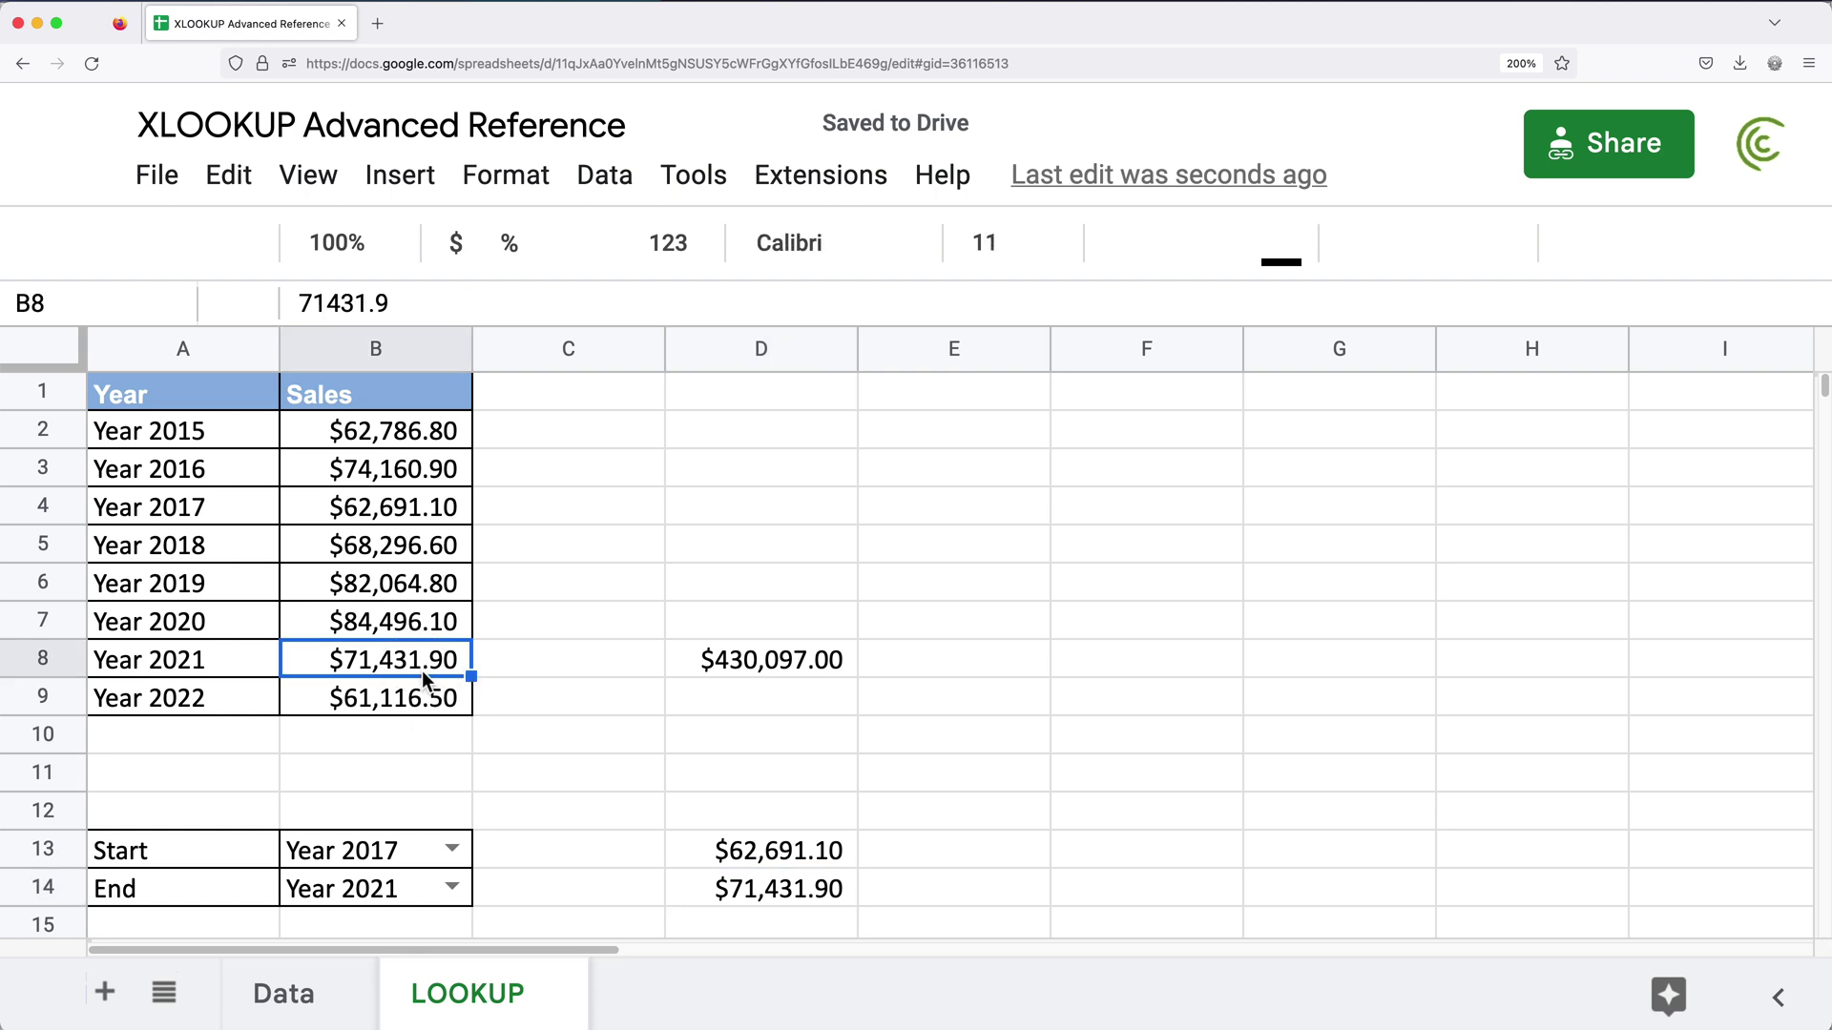
- Copy XLOOKUP(B14,A2:A9,B2:B9) from the D14 formula
{"action": "double_click", "coordinate": [720, 898]}
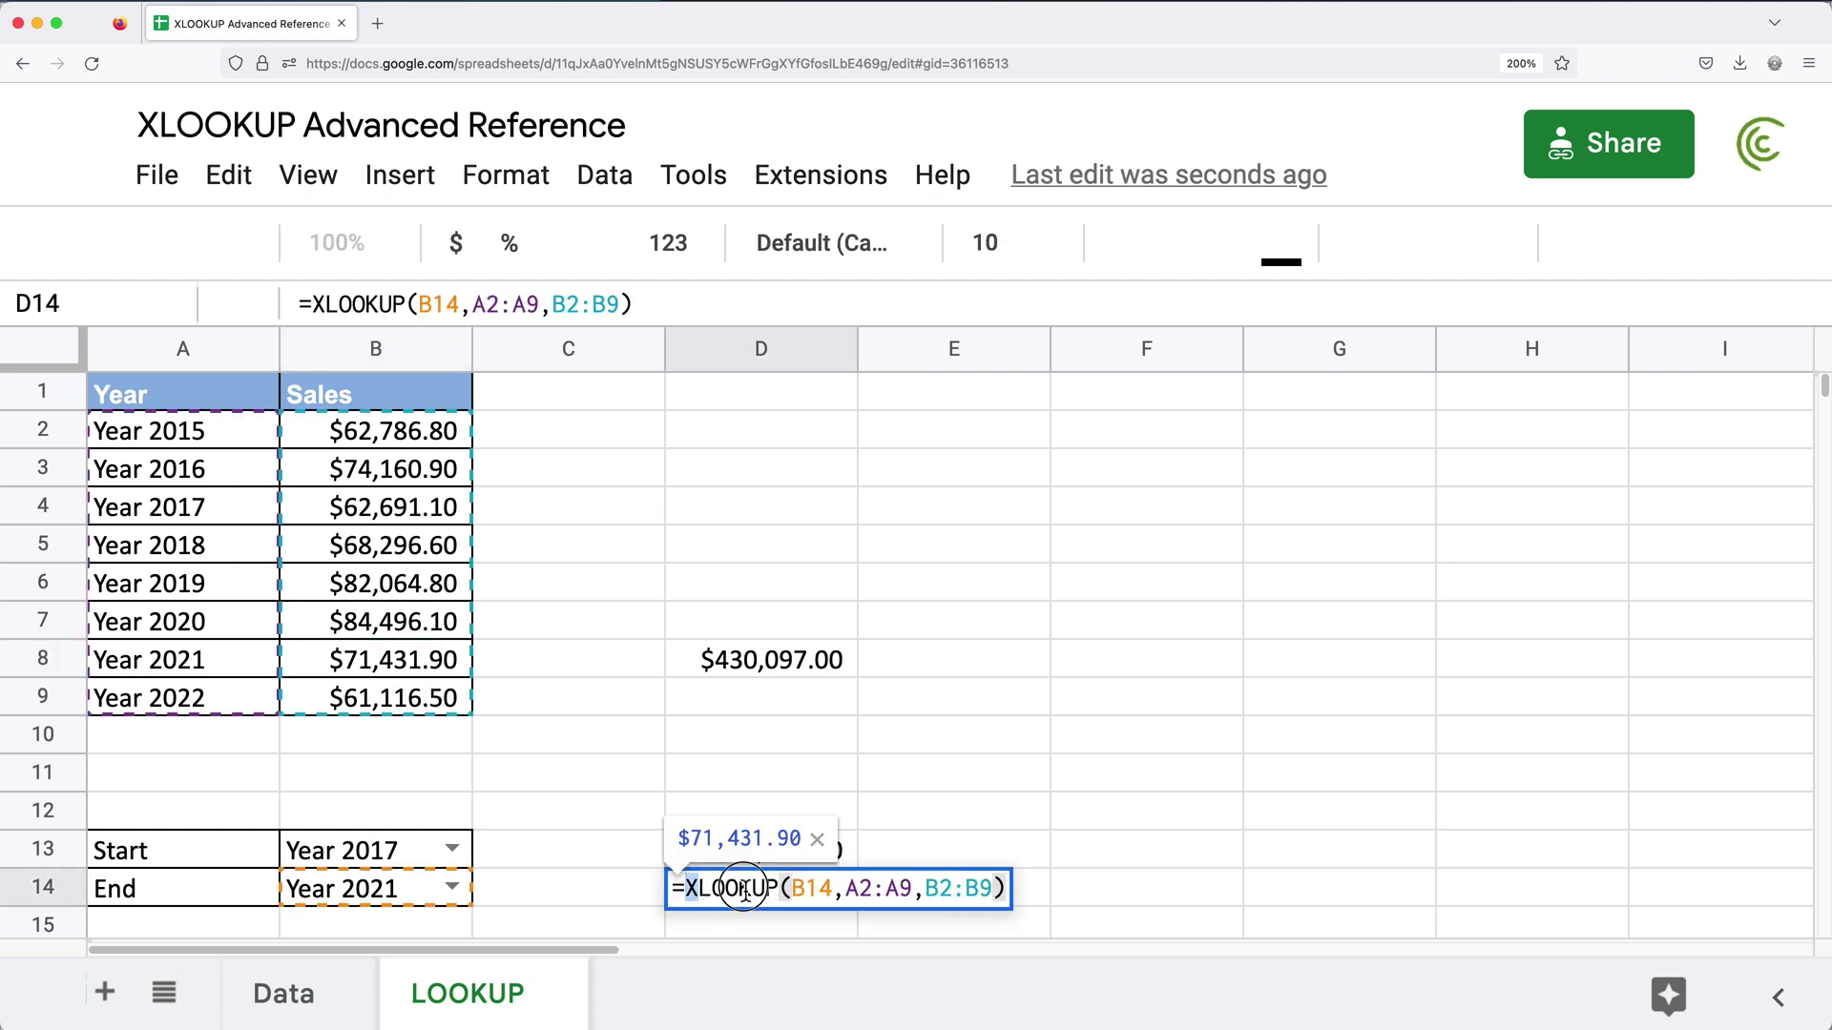
{"action": "left_click_drag", "start_coordinate": [689, 887], "coordinate": [1035, 891]}
{"action": "key", "text": "ctrl+c"}
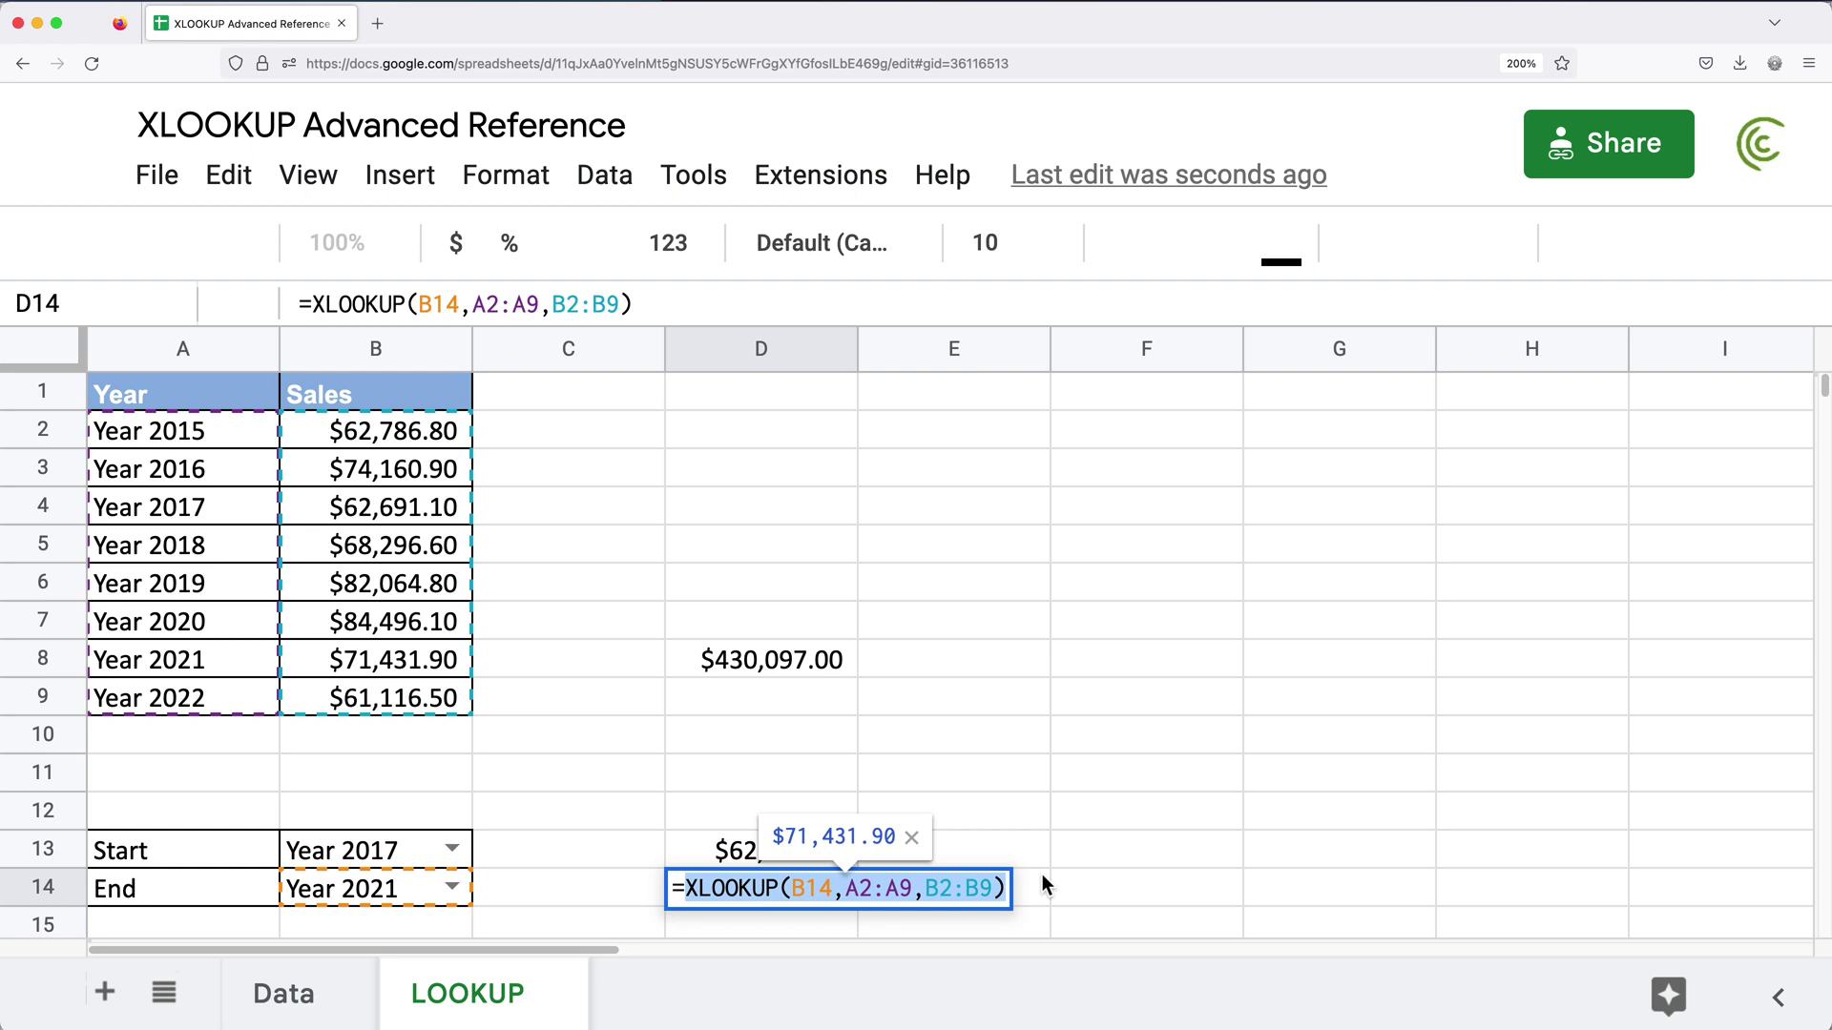
{"action": "key", "text": "Return"}
{"action": "scroll", "coordinate": [799, 763], "scroll_direction": "up", "scroll_amount": 1}
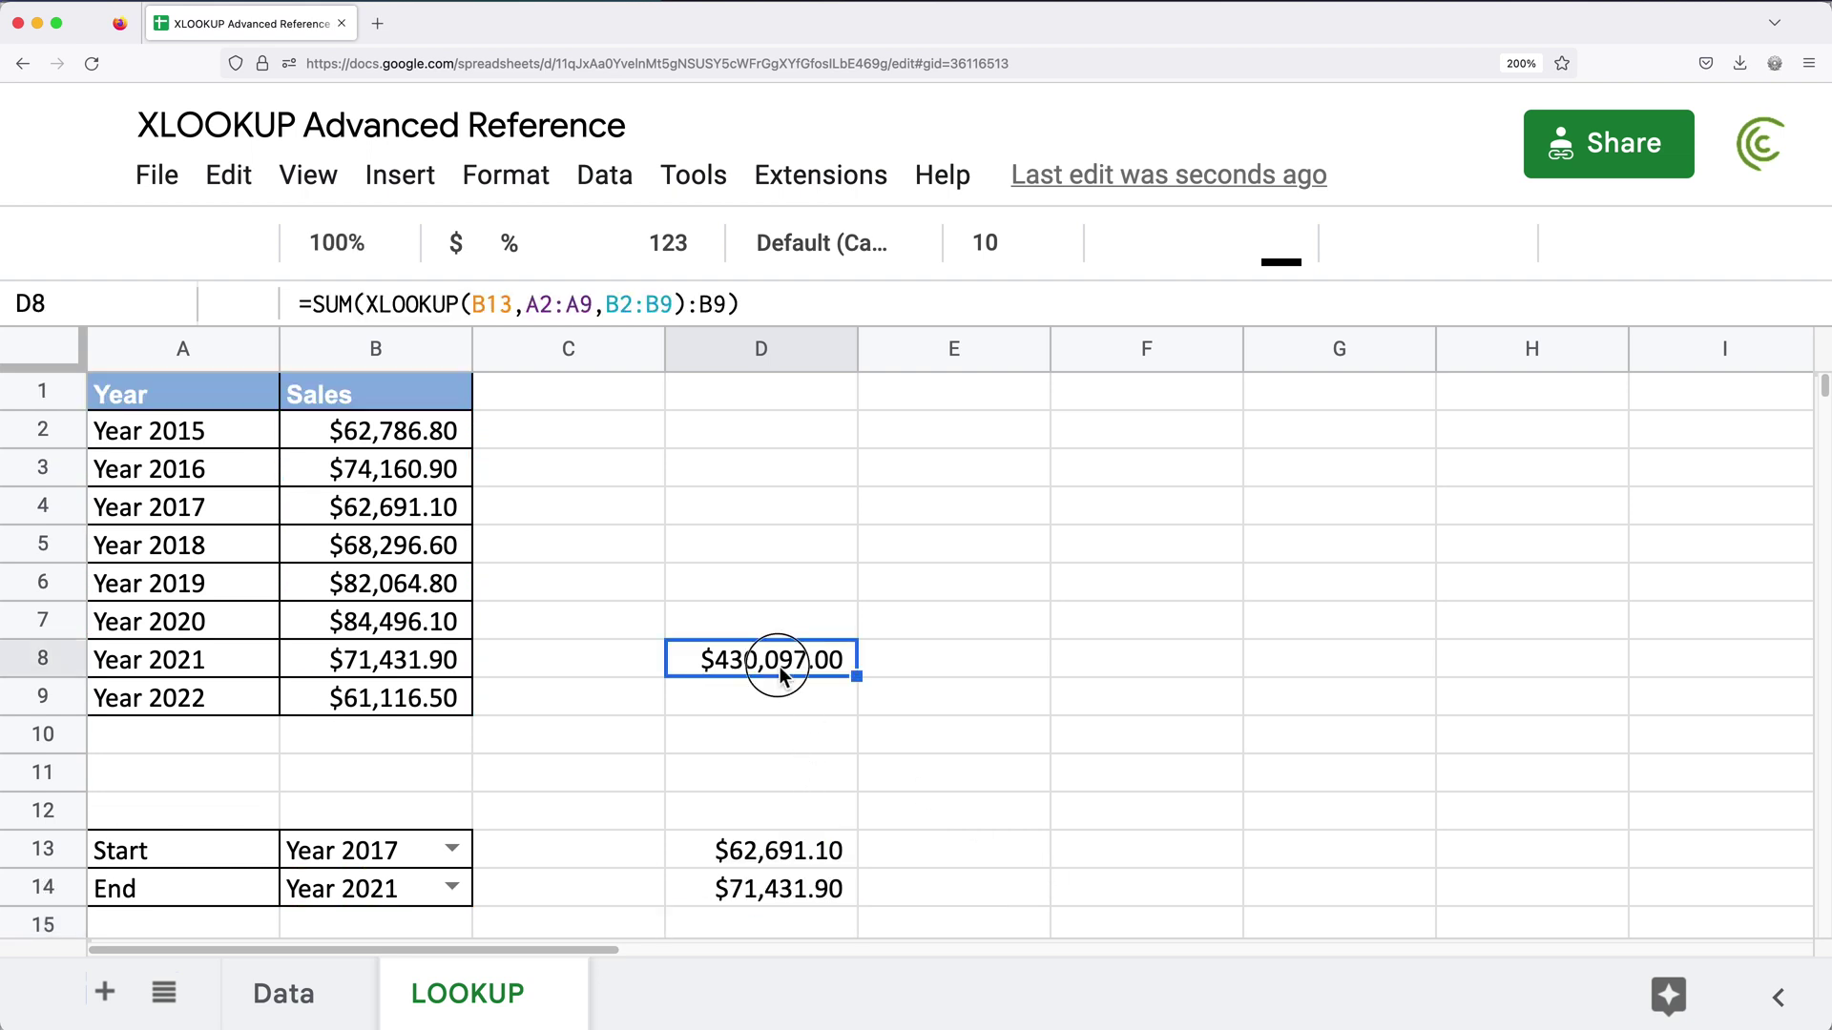
- Replace B9 in the D8 total with the End-year lookup, giving $368,980.50
{"action": "double_click", "coordinate": [778, 666]}
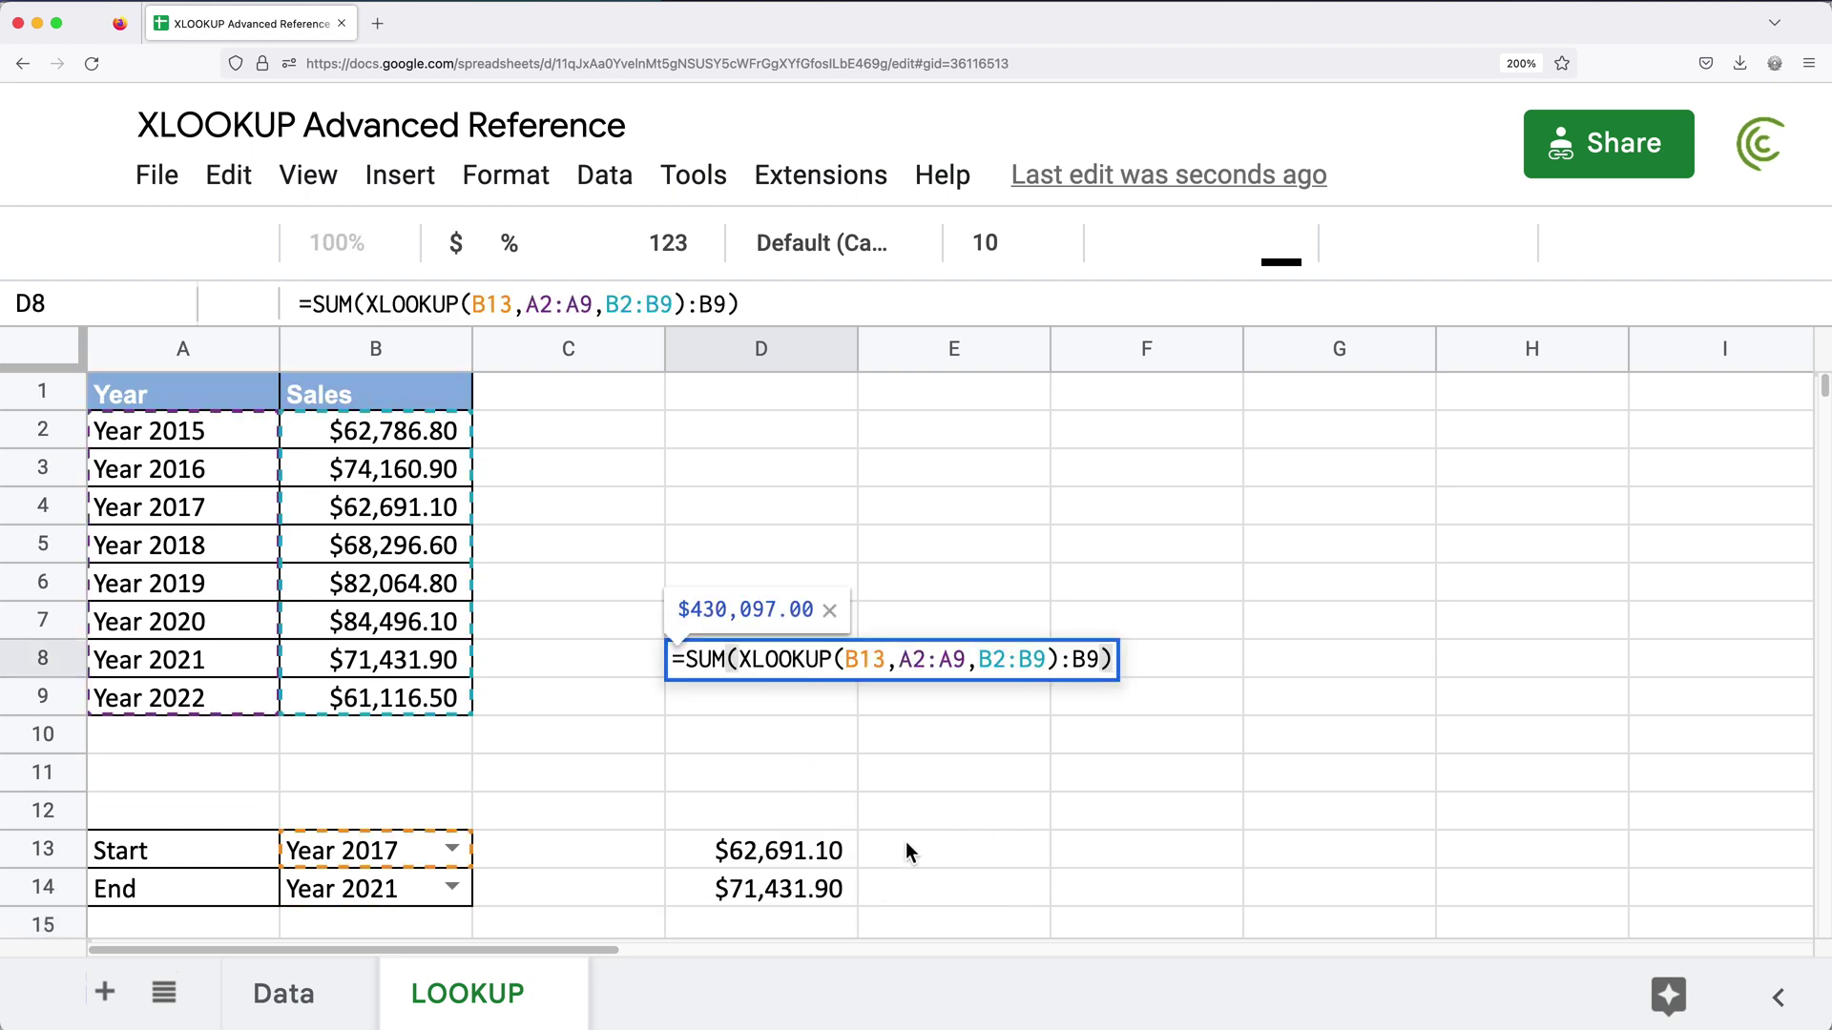
{"action": "double_click", "coordinate": [1085, 660]}
{"action": "key", "text": "ctrl+v"}
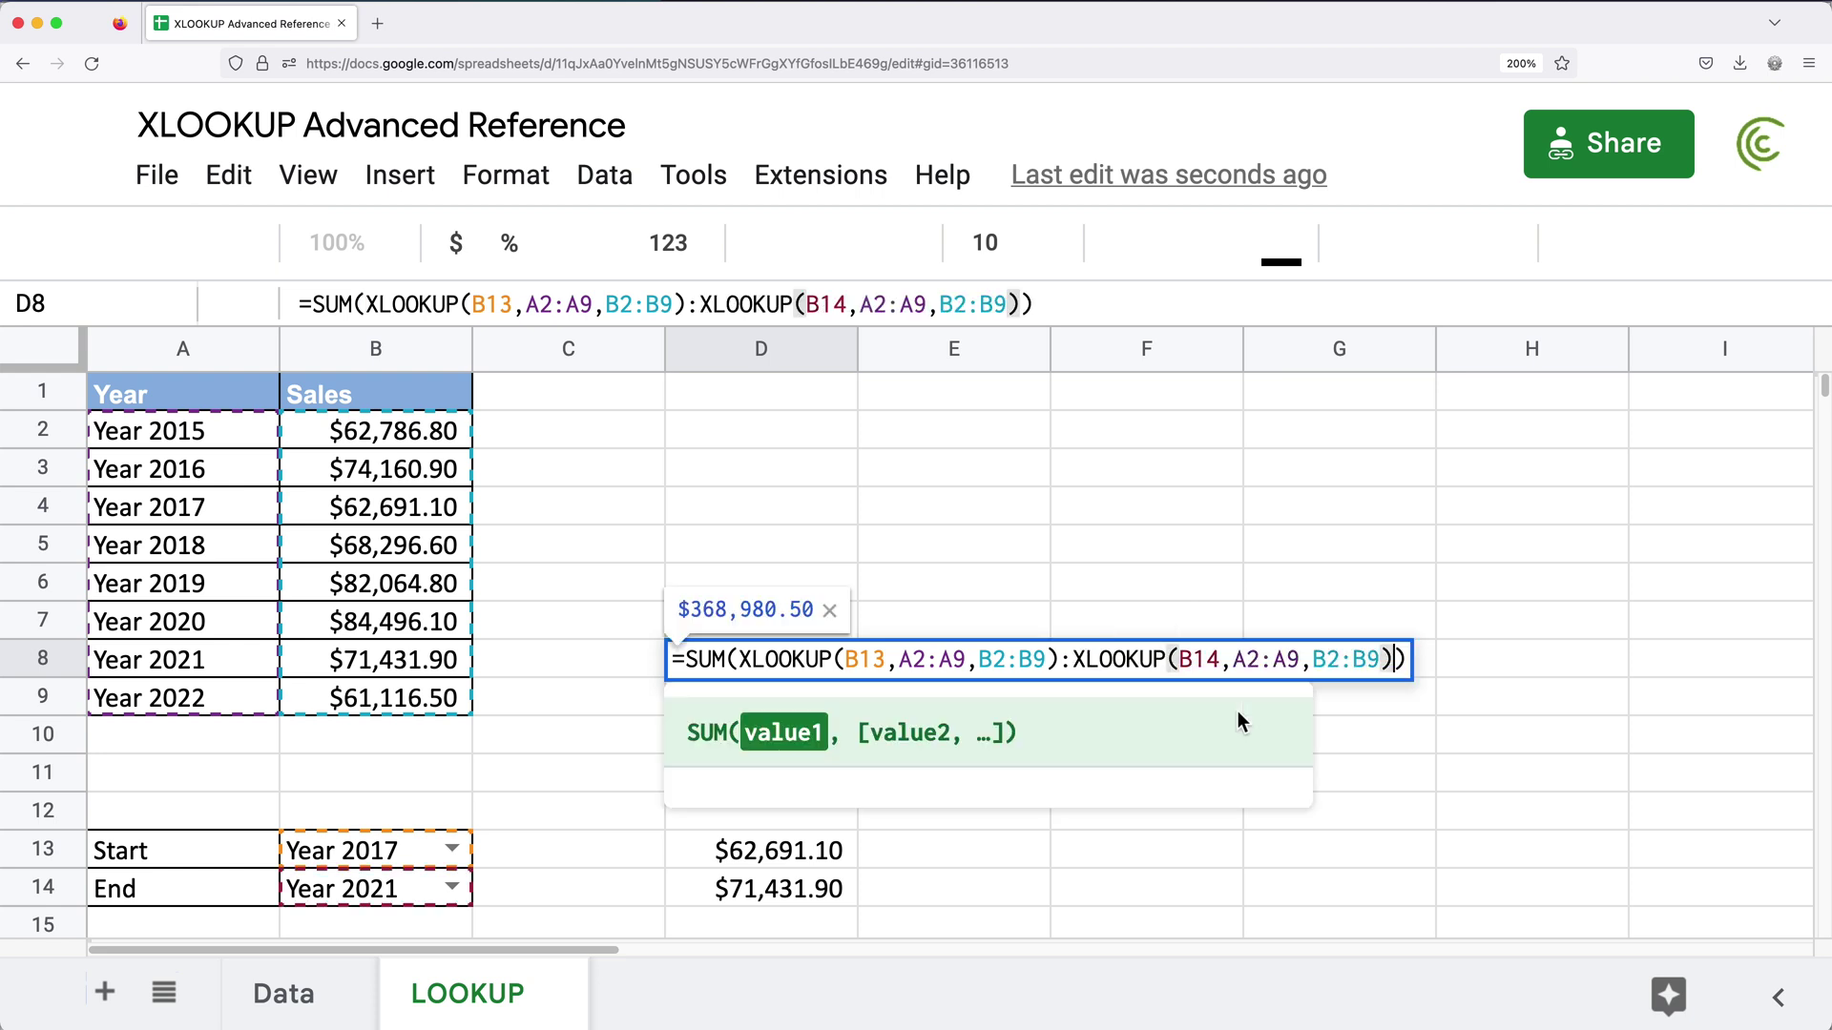
{"action": "key", "text": "Return"}
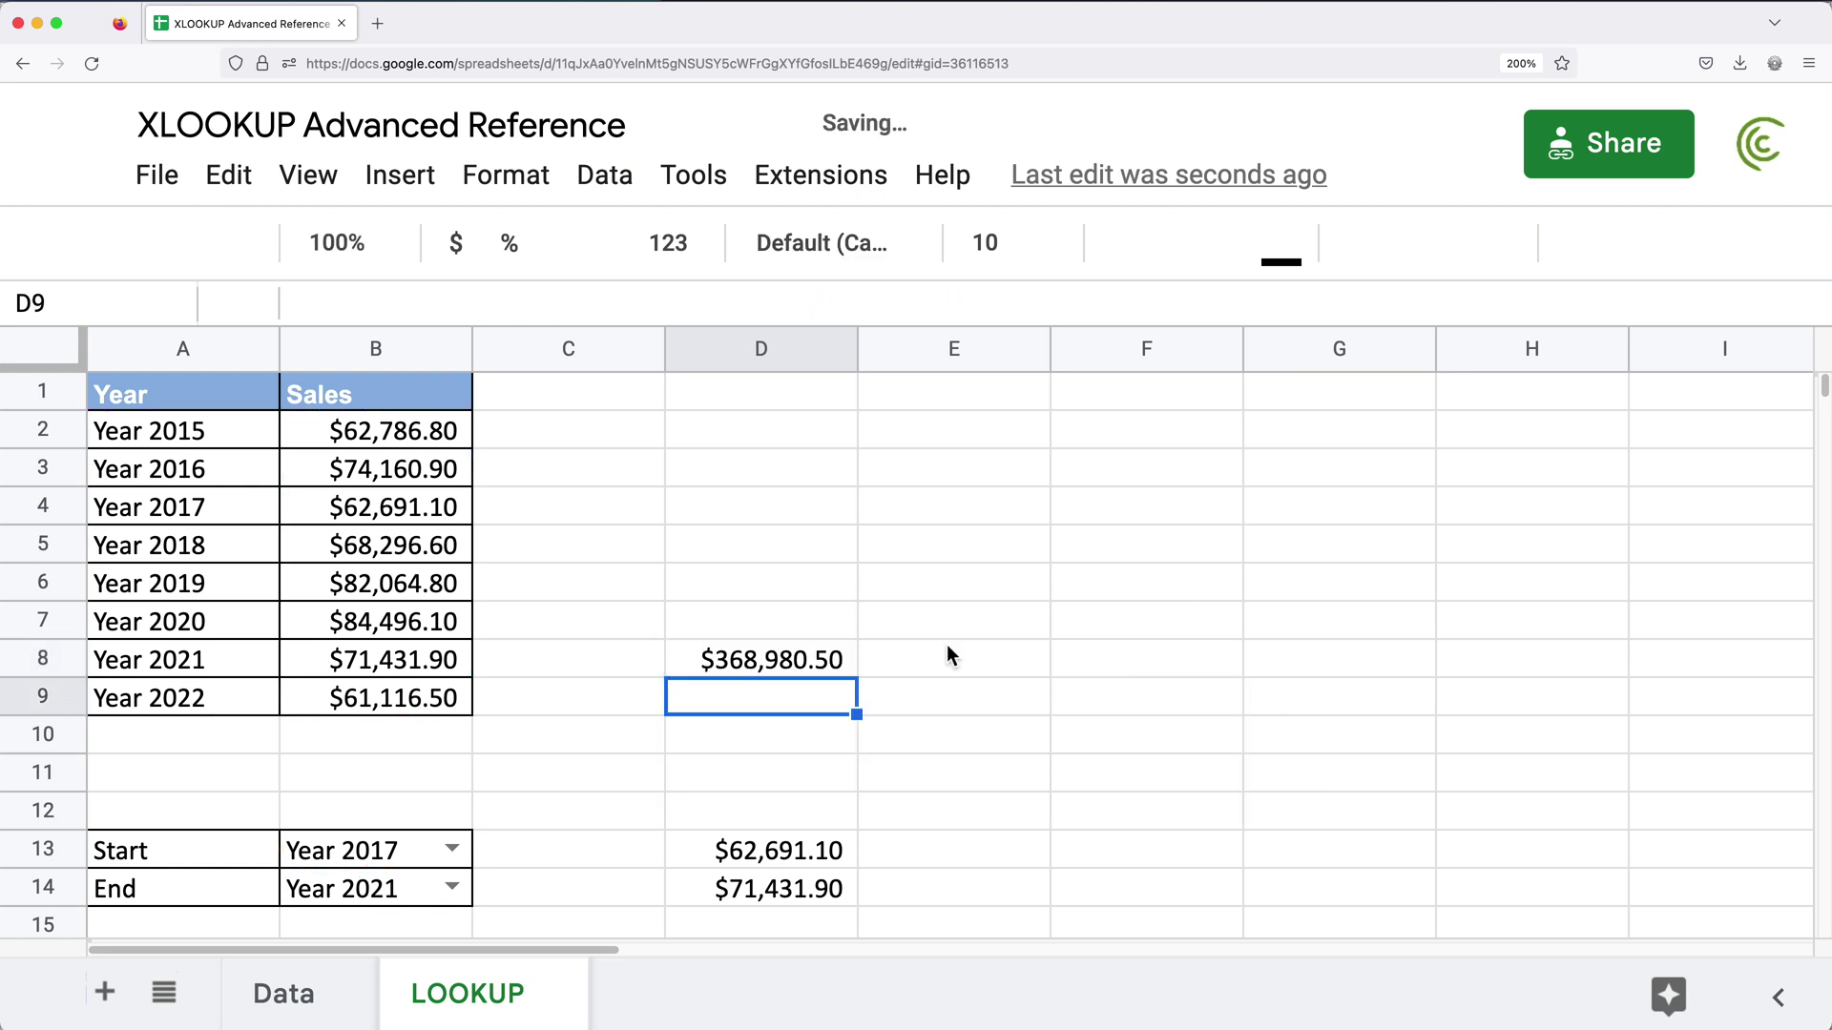
- Review the D8 total formula alongside the Start and End year cells
{"action": "left_click", "coordinate": [763, 668]}
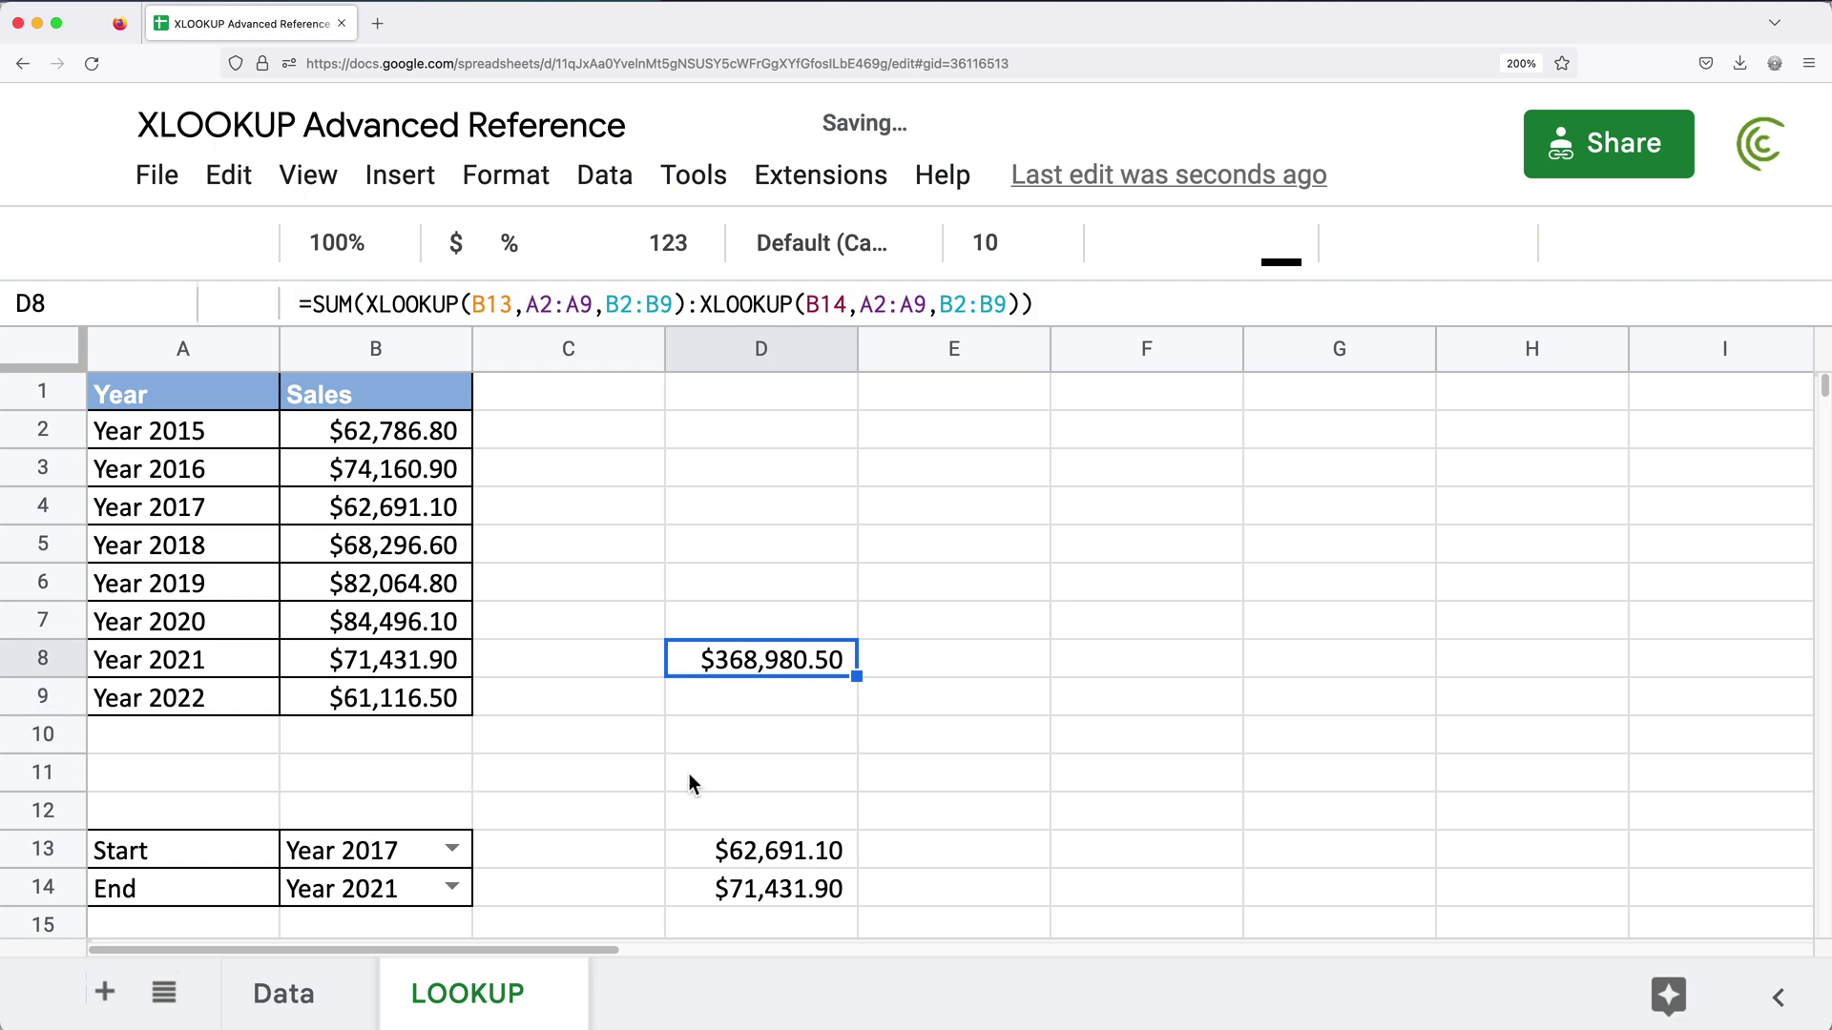
{"action": "left_click", "coordinate": [375, 863]}
{"action": "left_click", "coordinate": [366, 903]}
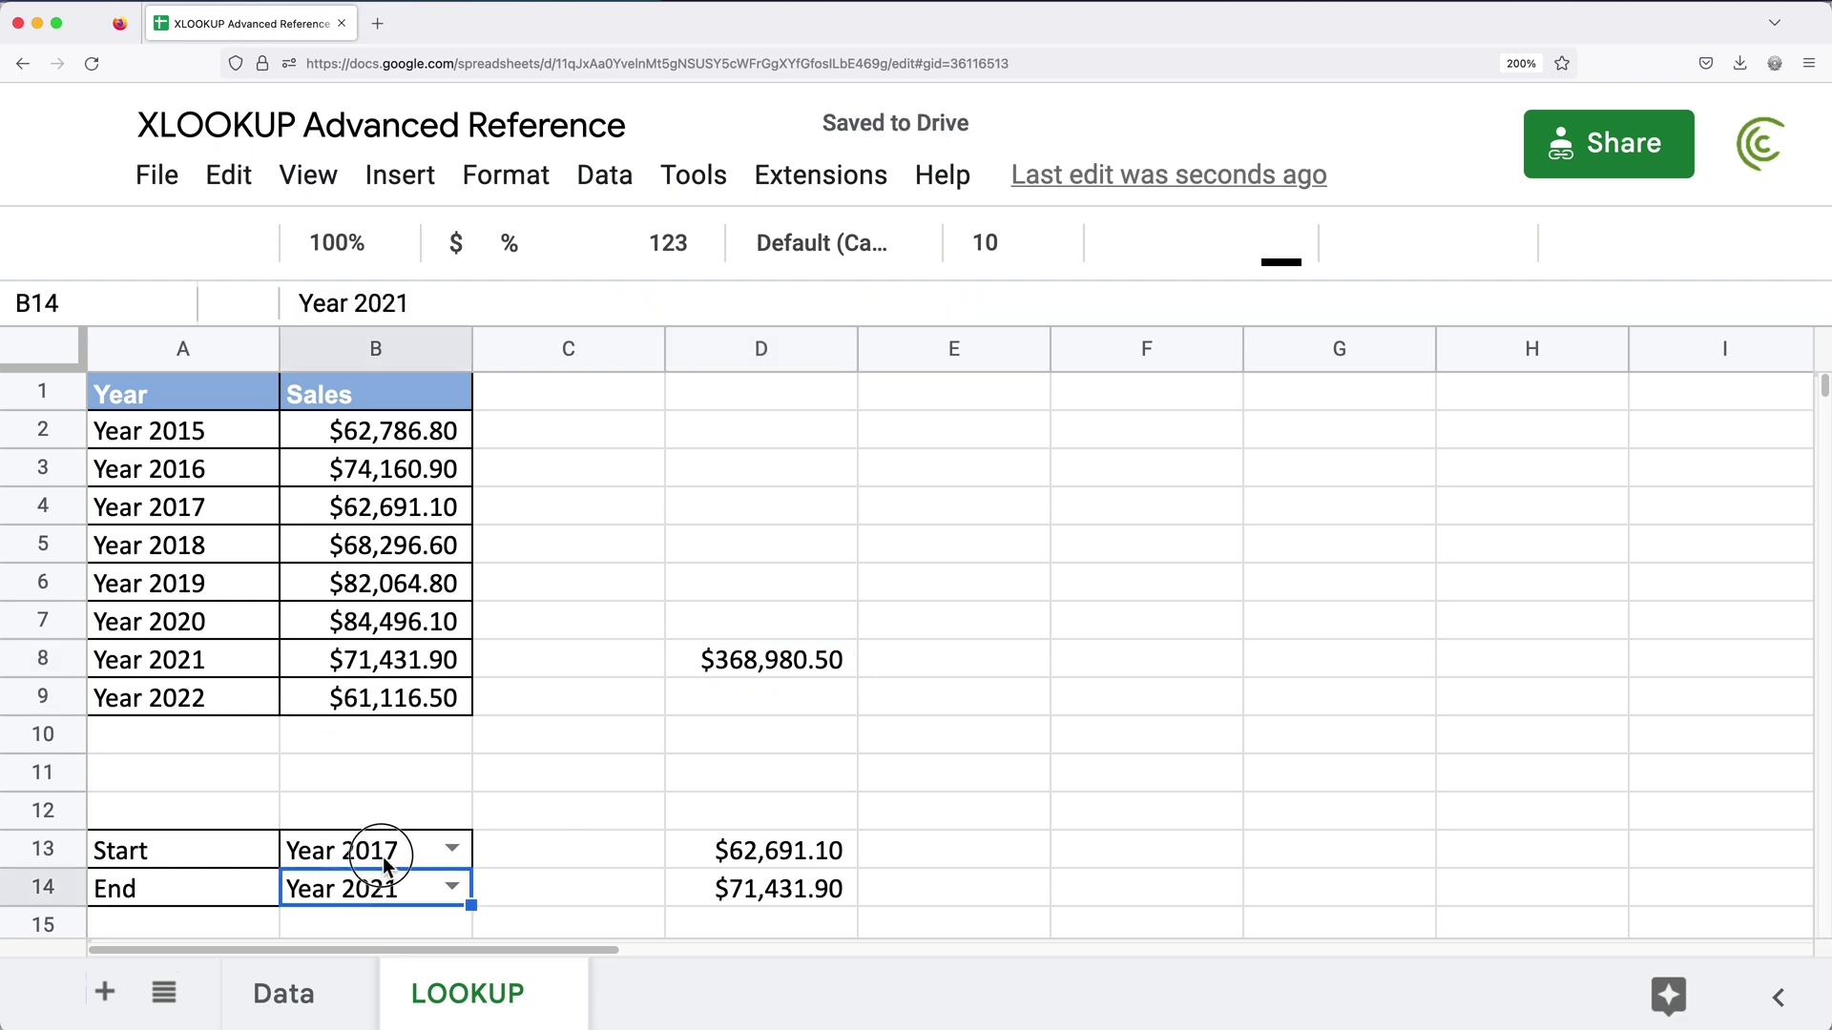
{"action": "left_click", "coordinate": [381, 850]}
{"action": "left_click", "coordinate": [382, 895]}
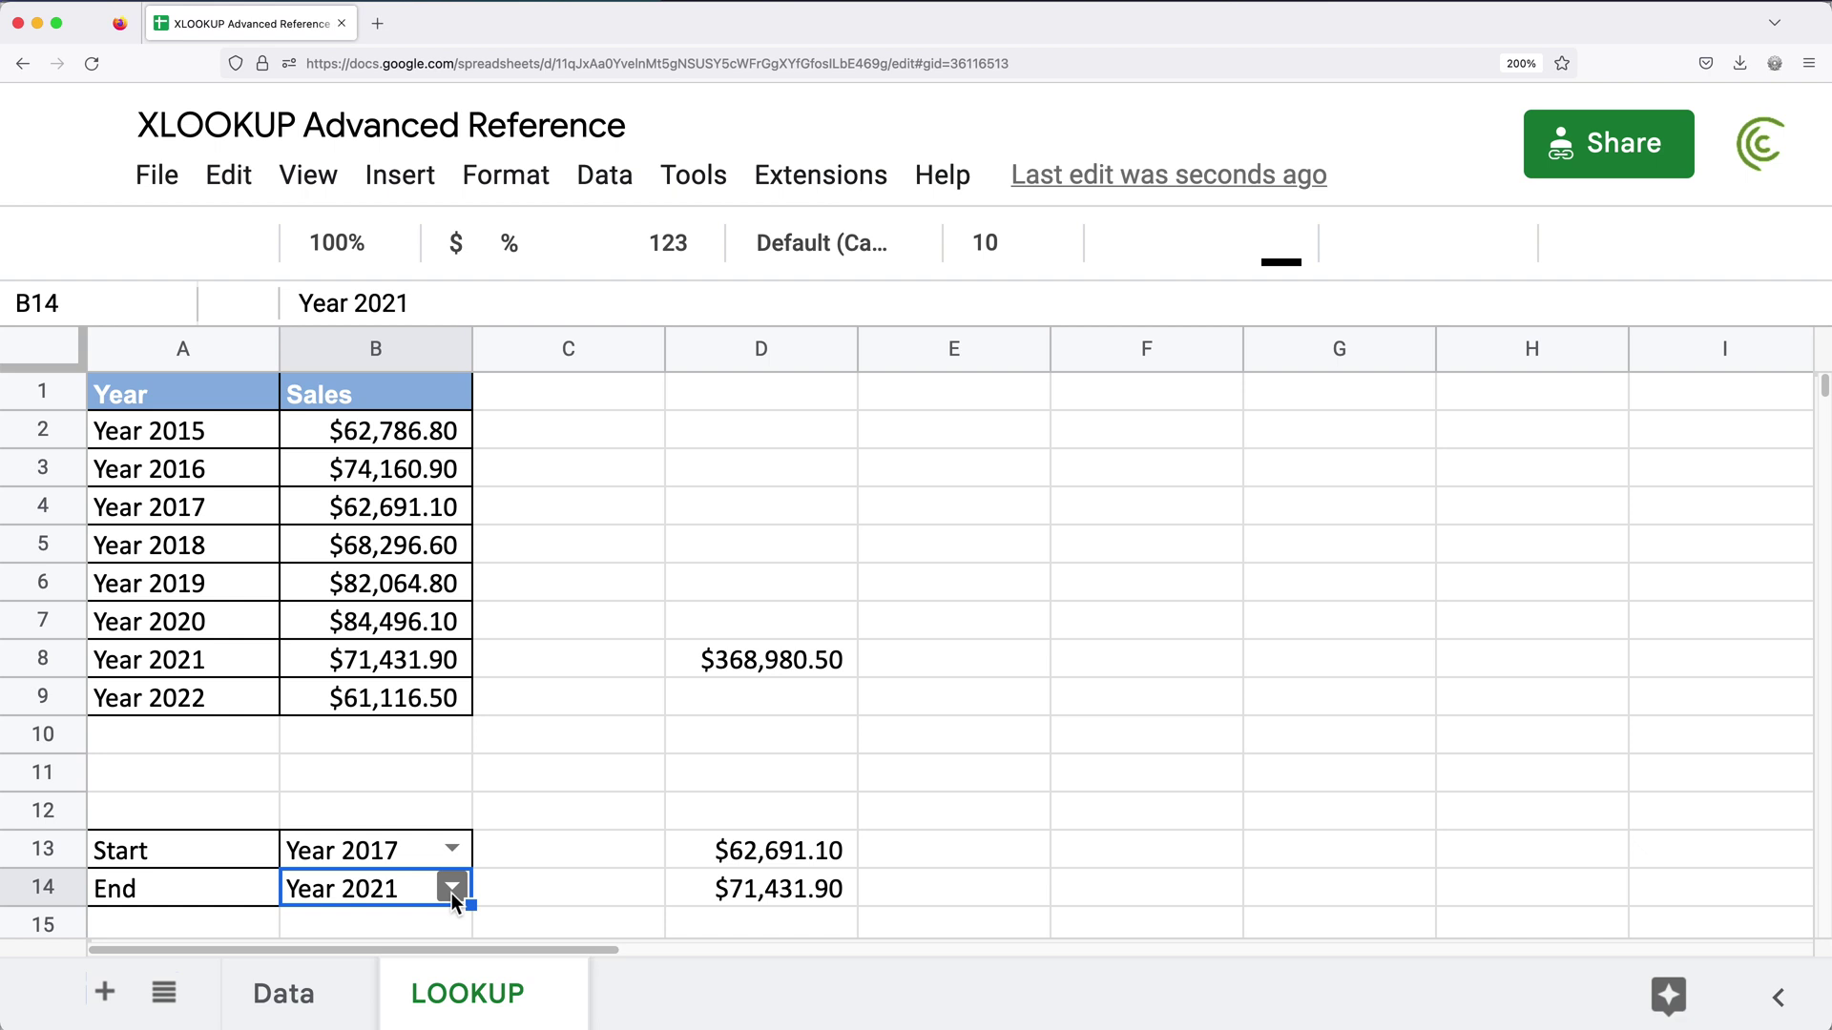
- Try Year 2022, then set End to Year 2020, making D8 $297,548.60
{"action": "left_click", "coordinate": [452, 889]}
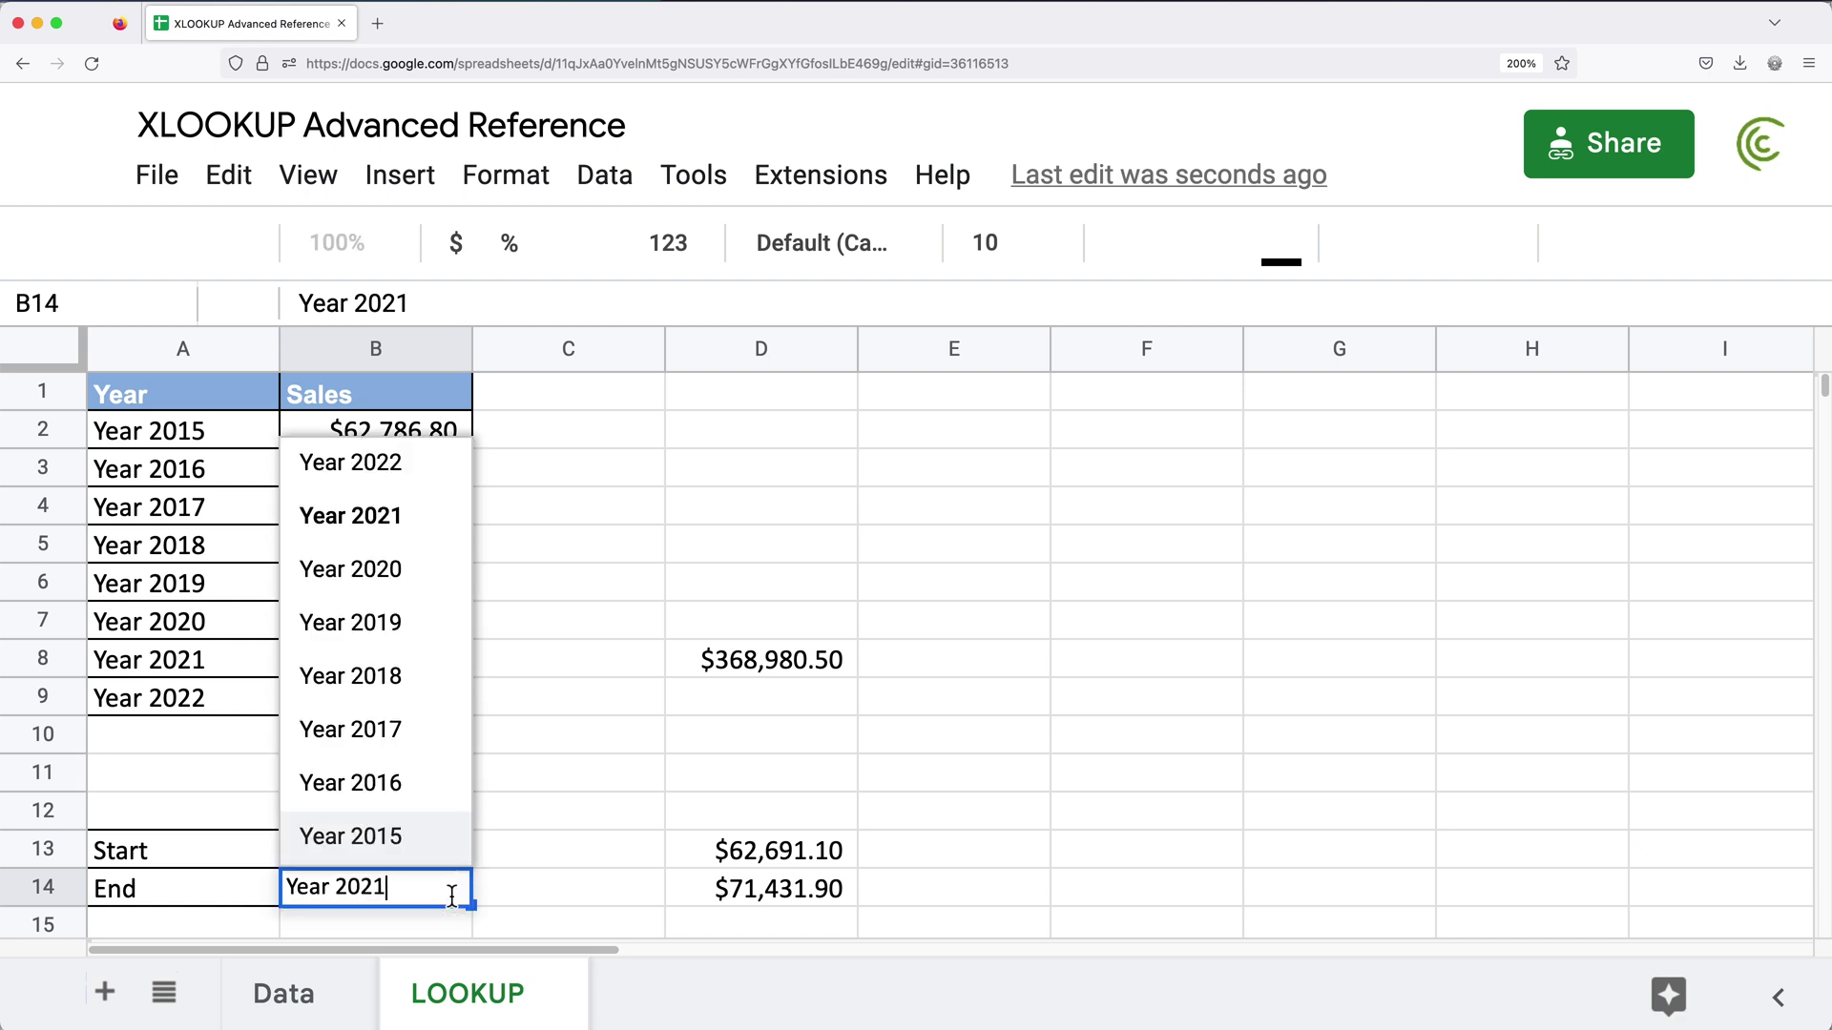
{"action": "left_click", "coordinate": [383, 468]}
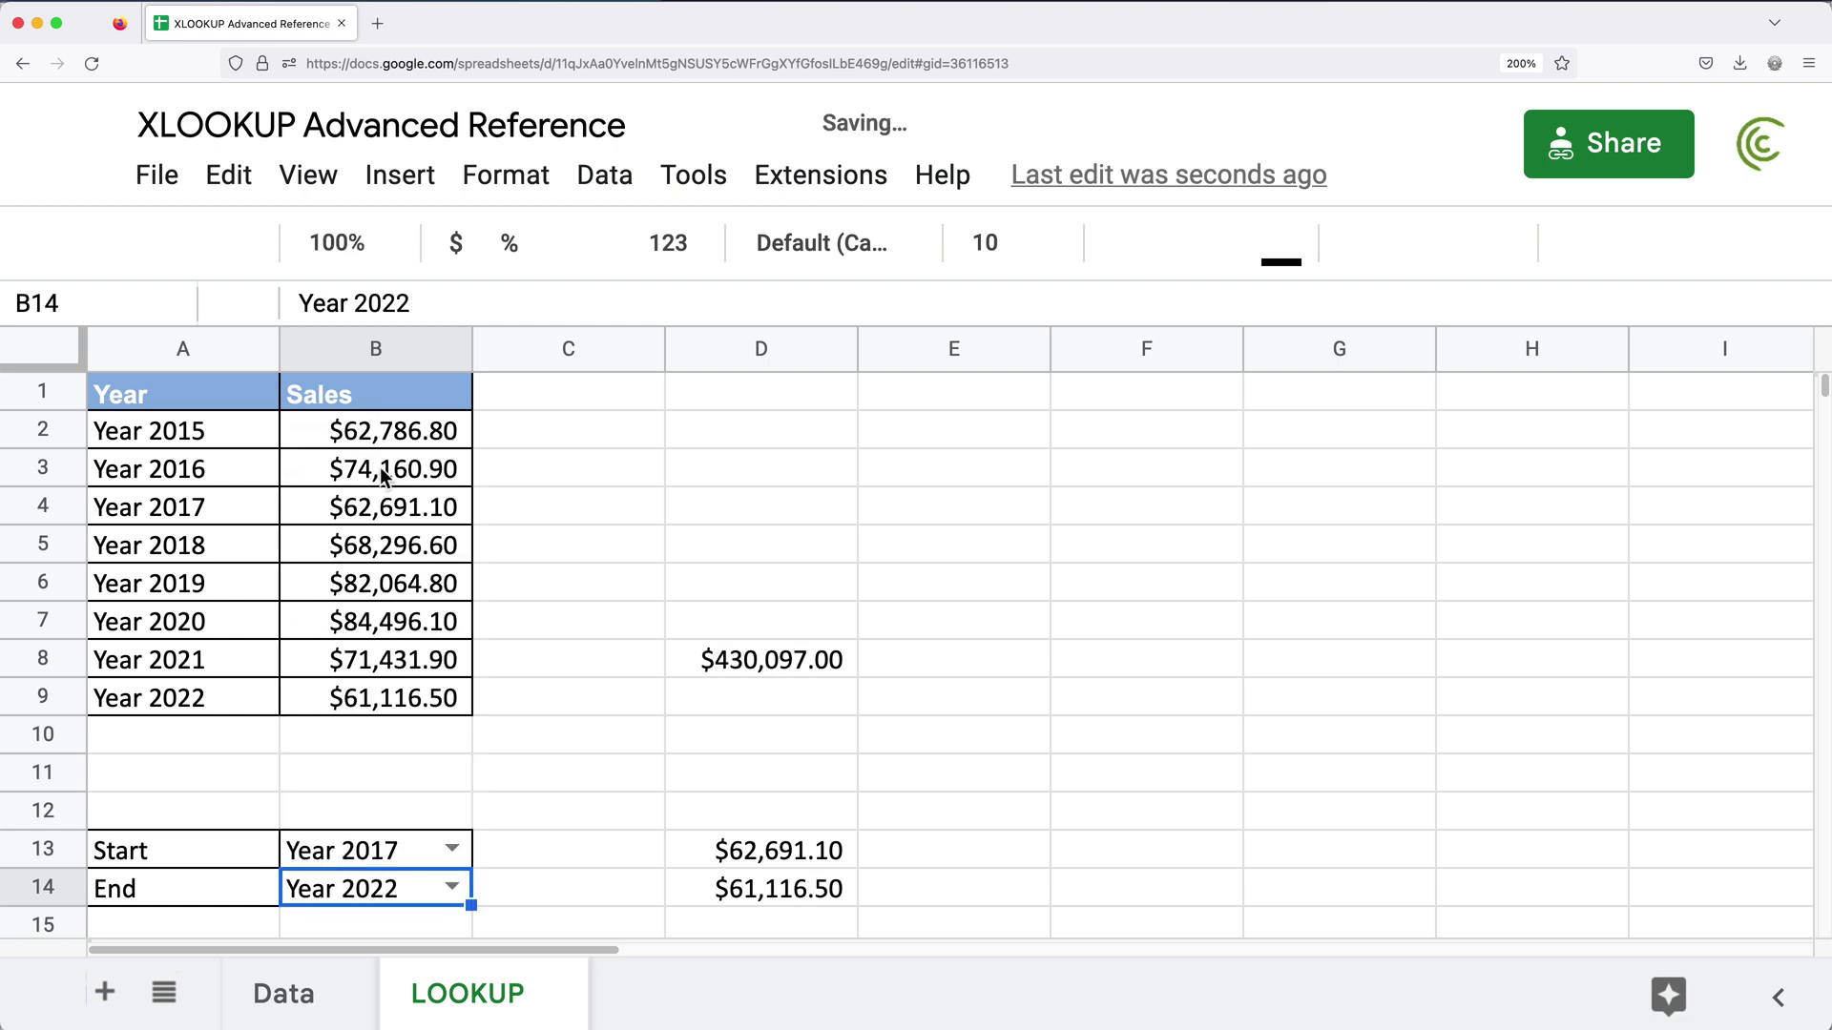
{"action": "left_click", "coordinate": [773, 676]}
{"action": "left_click", "coordinate": [359, 889]}
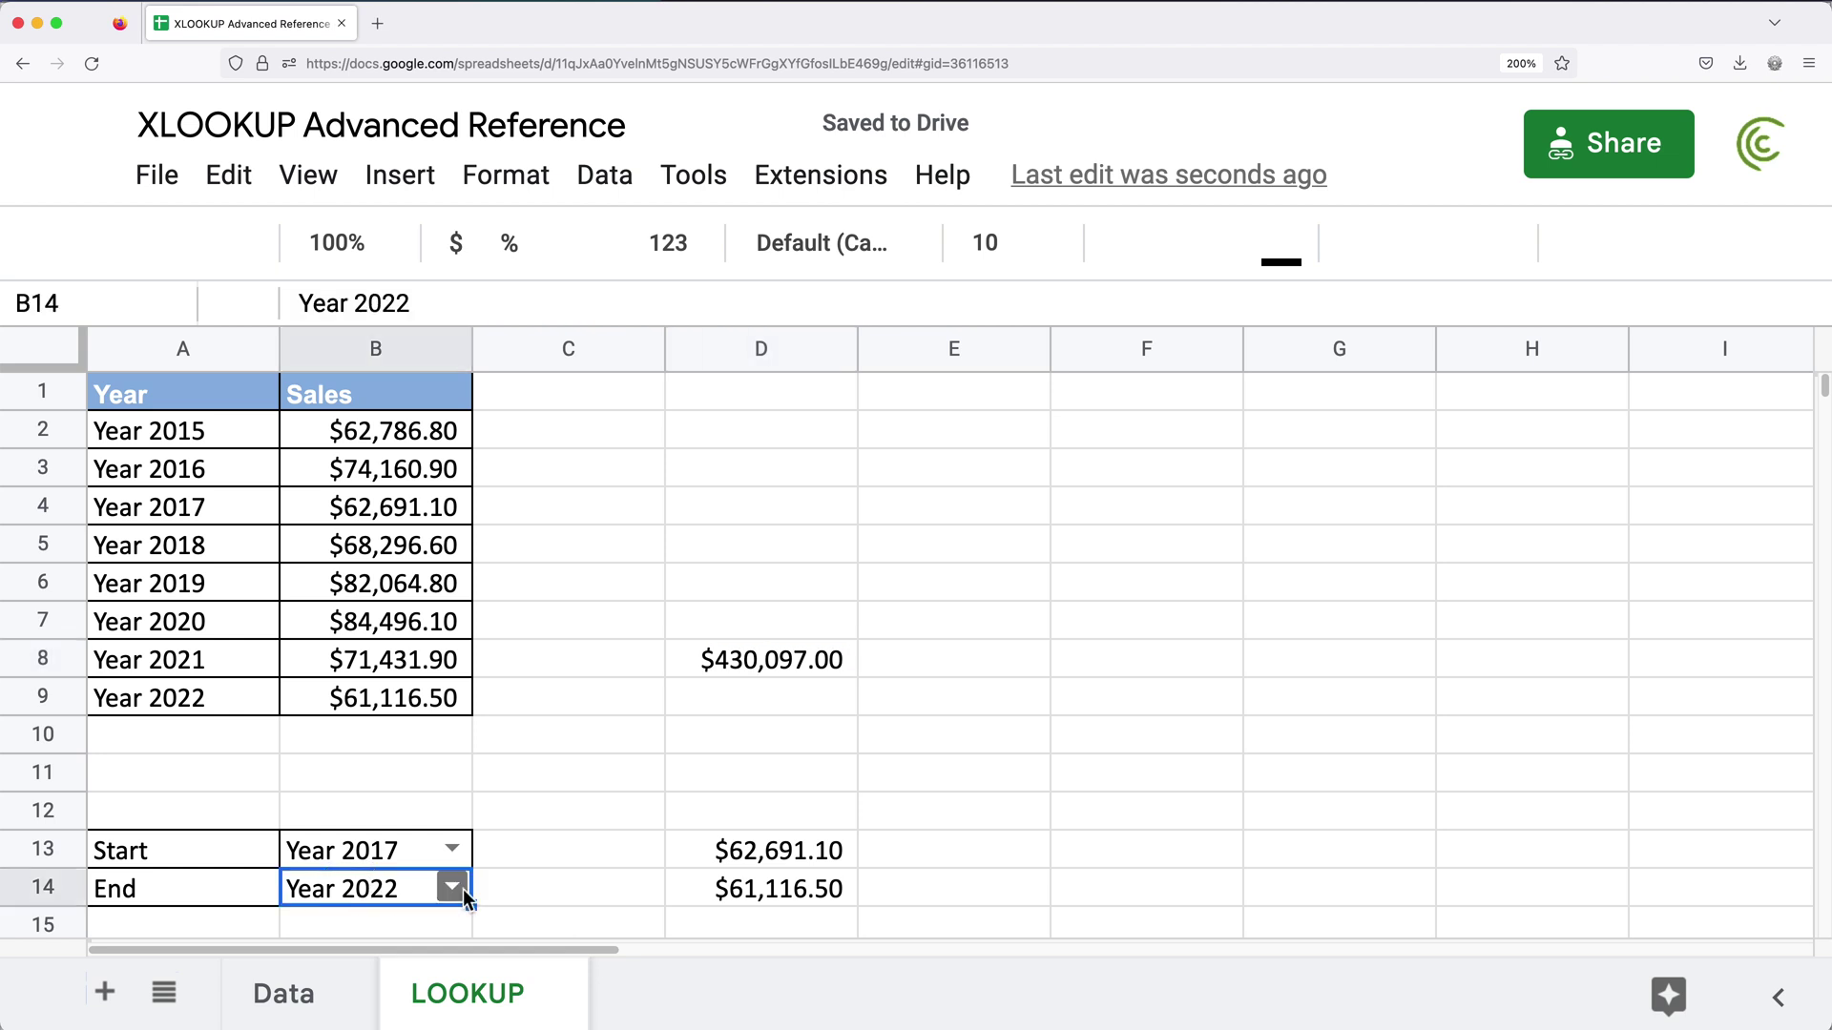
{"action": "left_click", "coordinate": [450, 889]}
{"action": "left_click", "coordinate": [415, 570]}
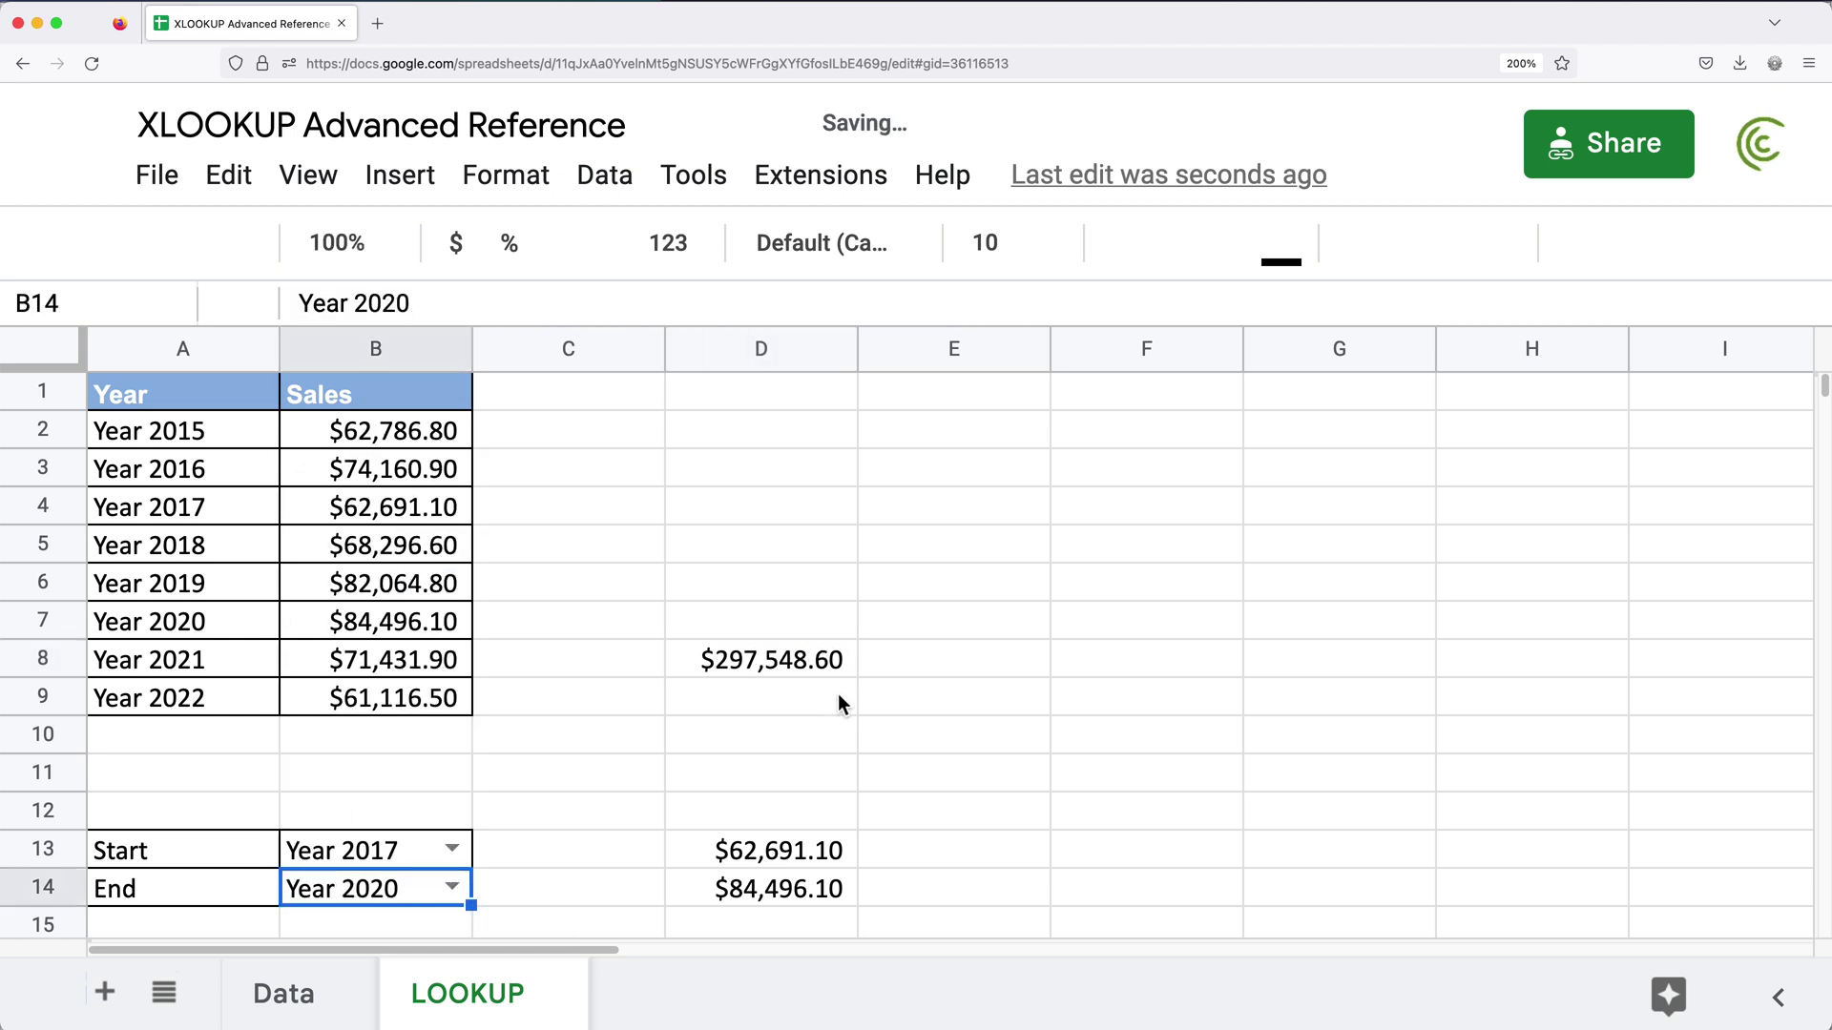
- Copy the entire D8 total formula
{"action": "double_click", "coordinate": [783, 660]}
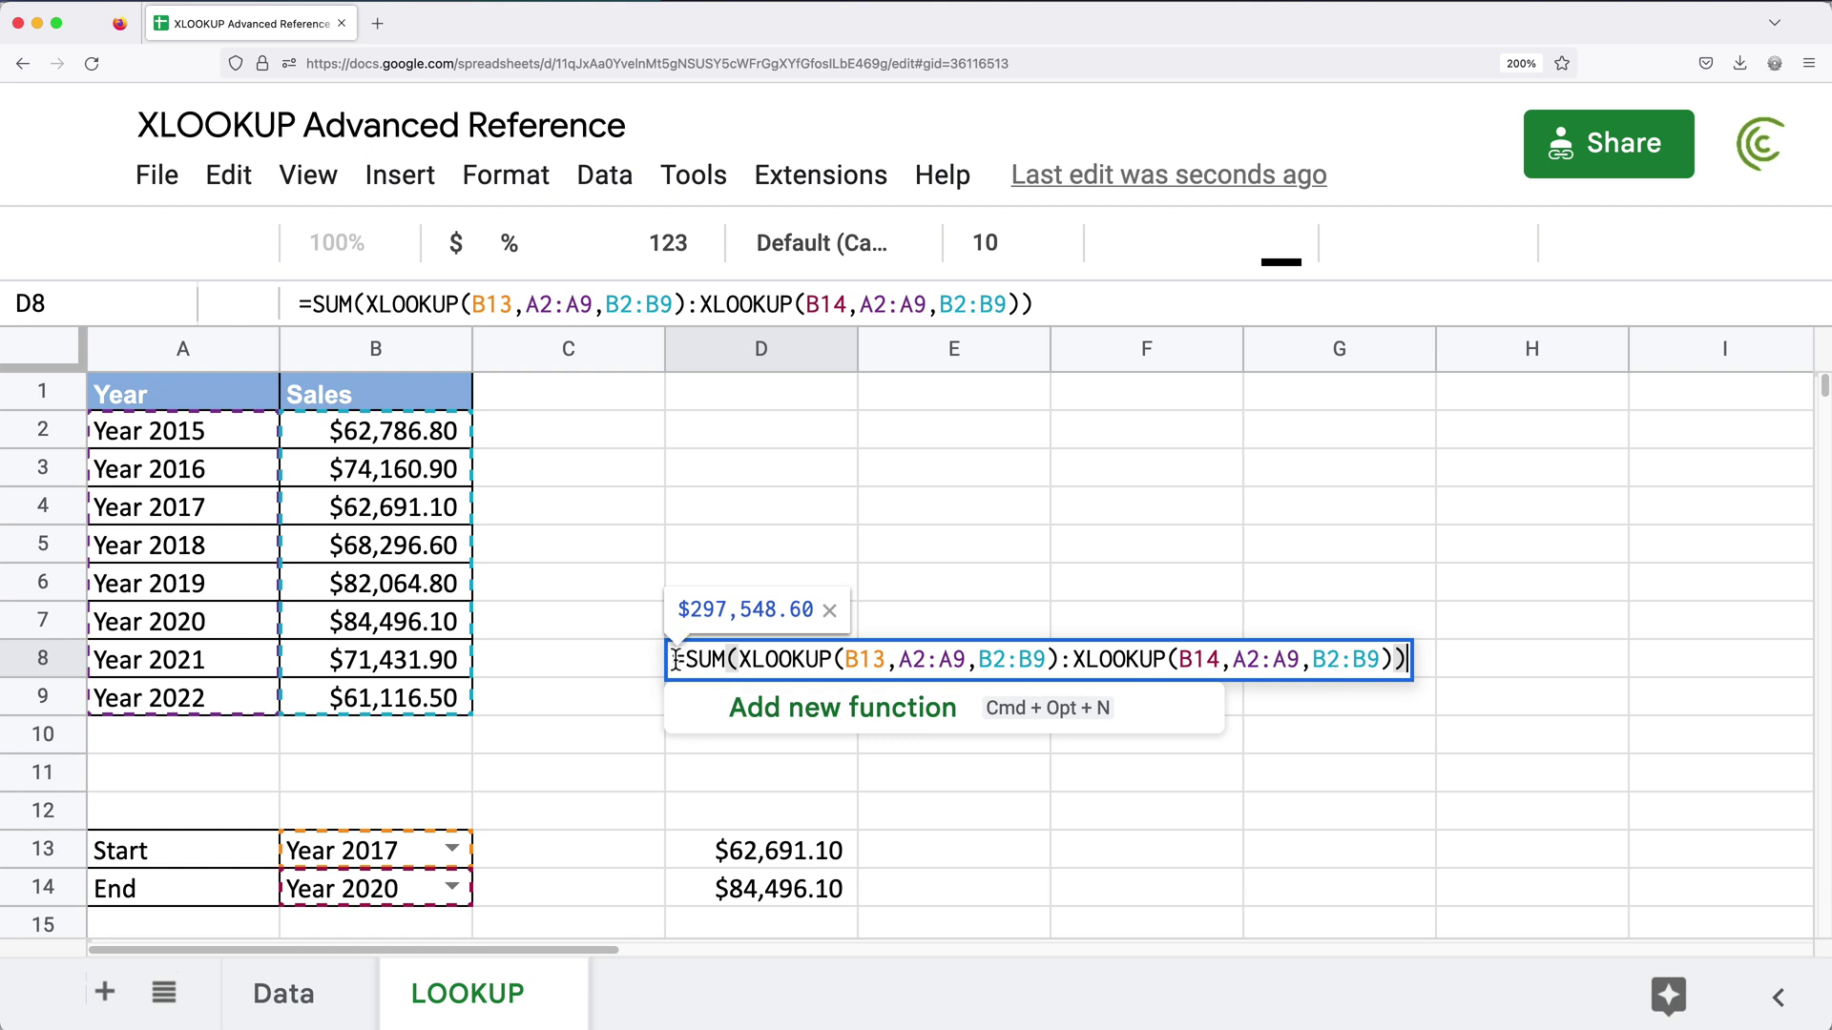
{"action": "key", "text": "super+a"}
{"action": "key", "text": "ctrl+c"}
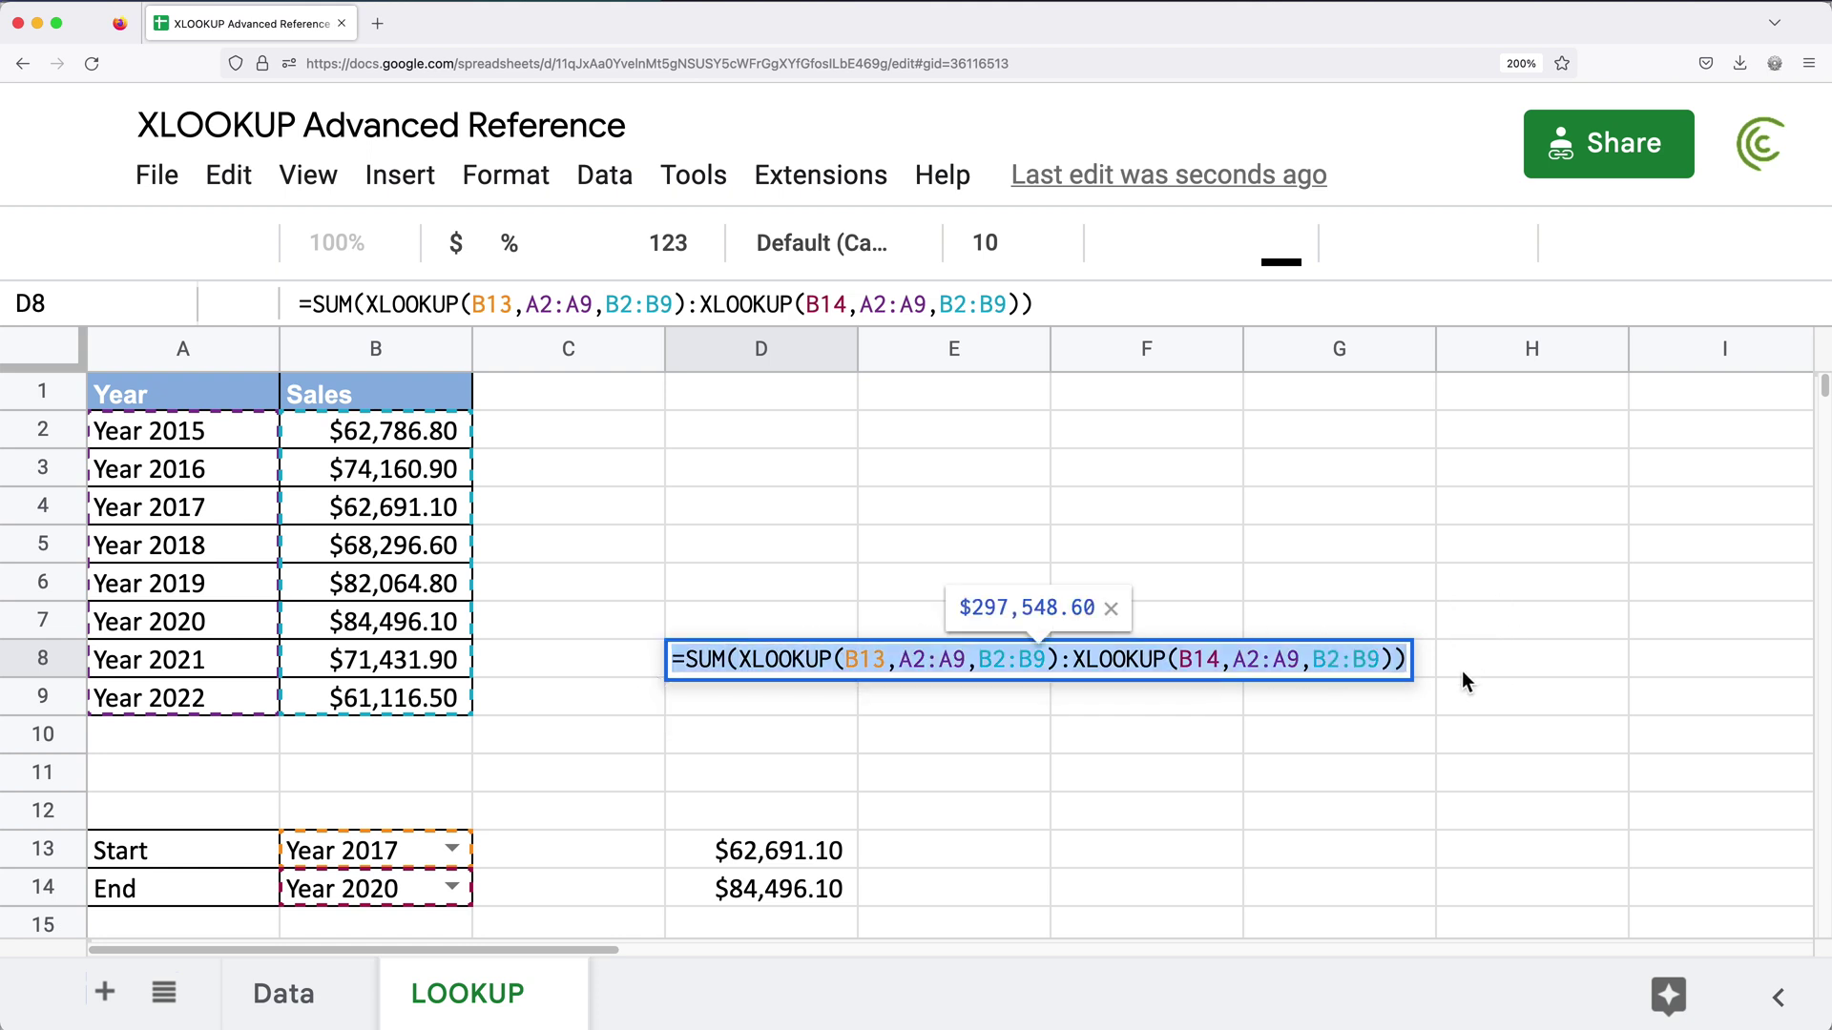
{"action": "key", "text": "Return"}
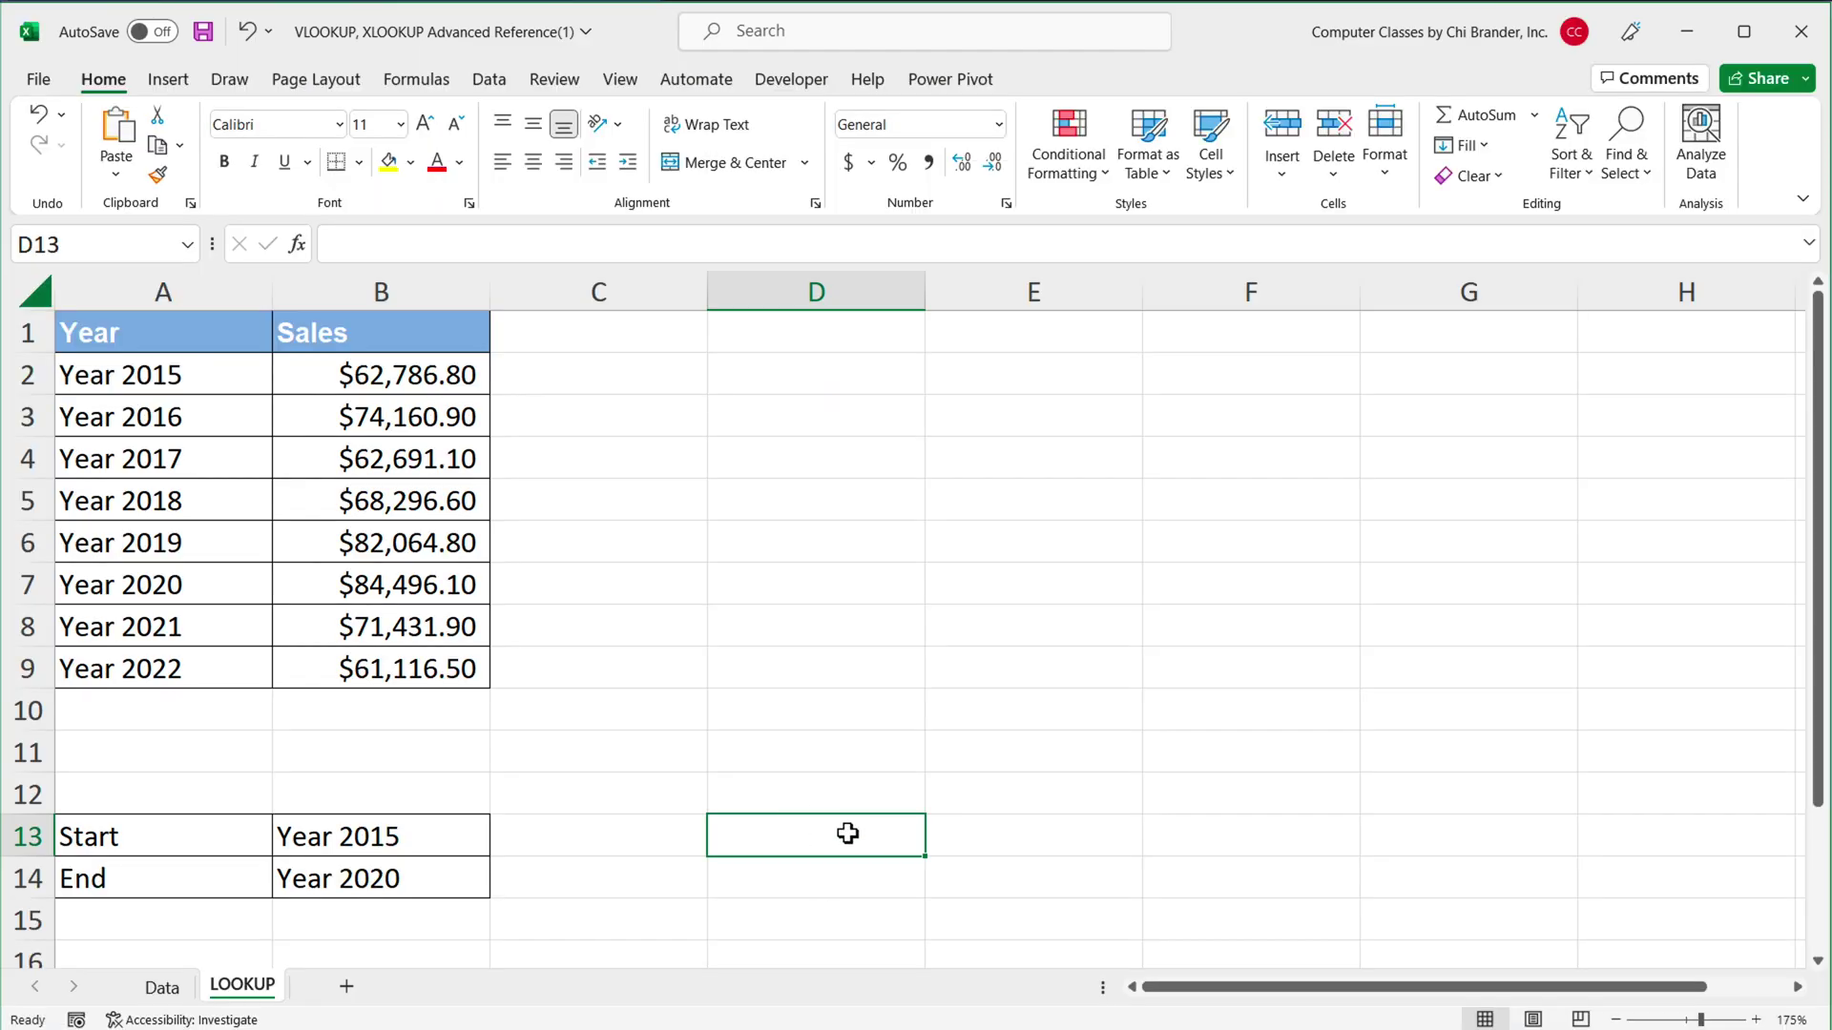
- Paste =SUM(XLOOKUP(B13,A2:A9,B2:B9):XLOOKUP(B14,A2:A9,B2:B9)) into D13
{"action": "double_click", "coordinate": [851, 837]}
{"action": "key", "text": "ctrl+v"}
{"action": "key", "text": "Return"}
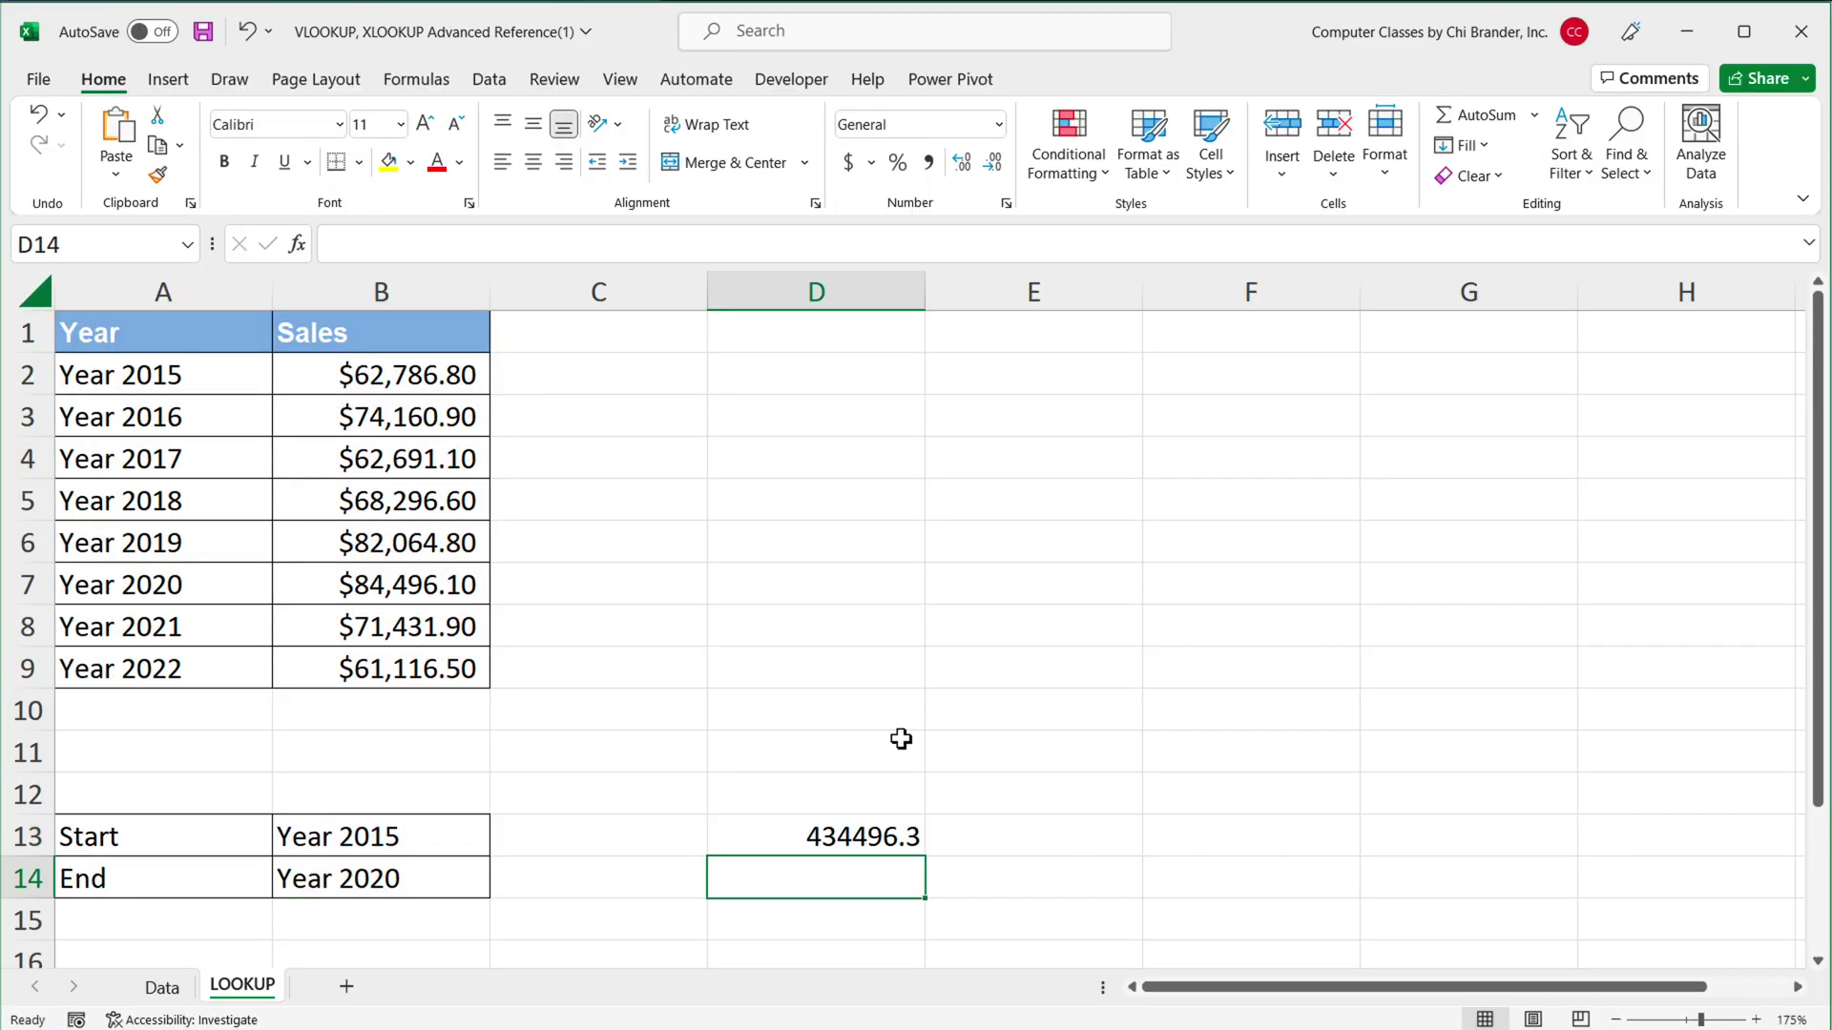
{"action": "left_click", "coordinate": [872, 833]}
{"action": "double_click", "coordinate": [874, 837]}
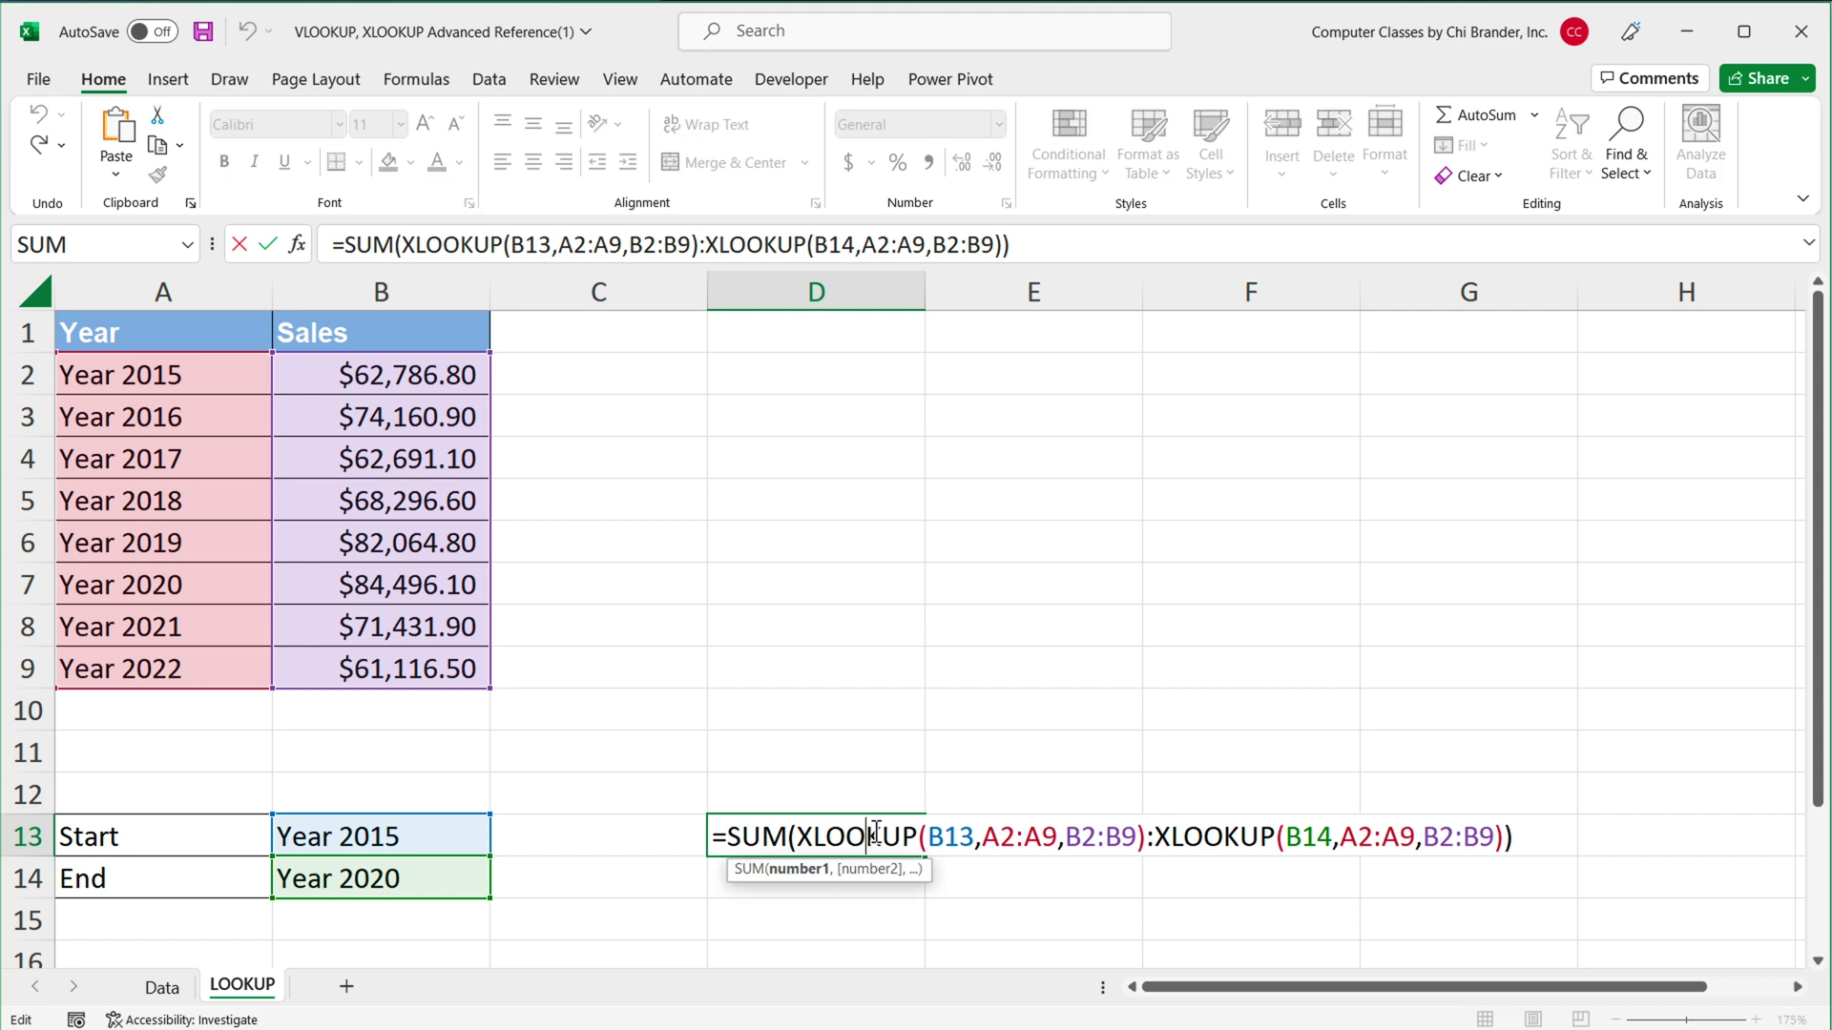
{"action": "key", "text": "Escape"}
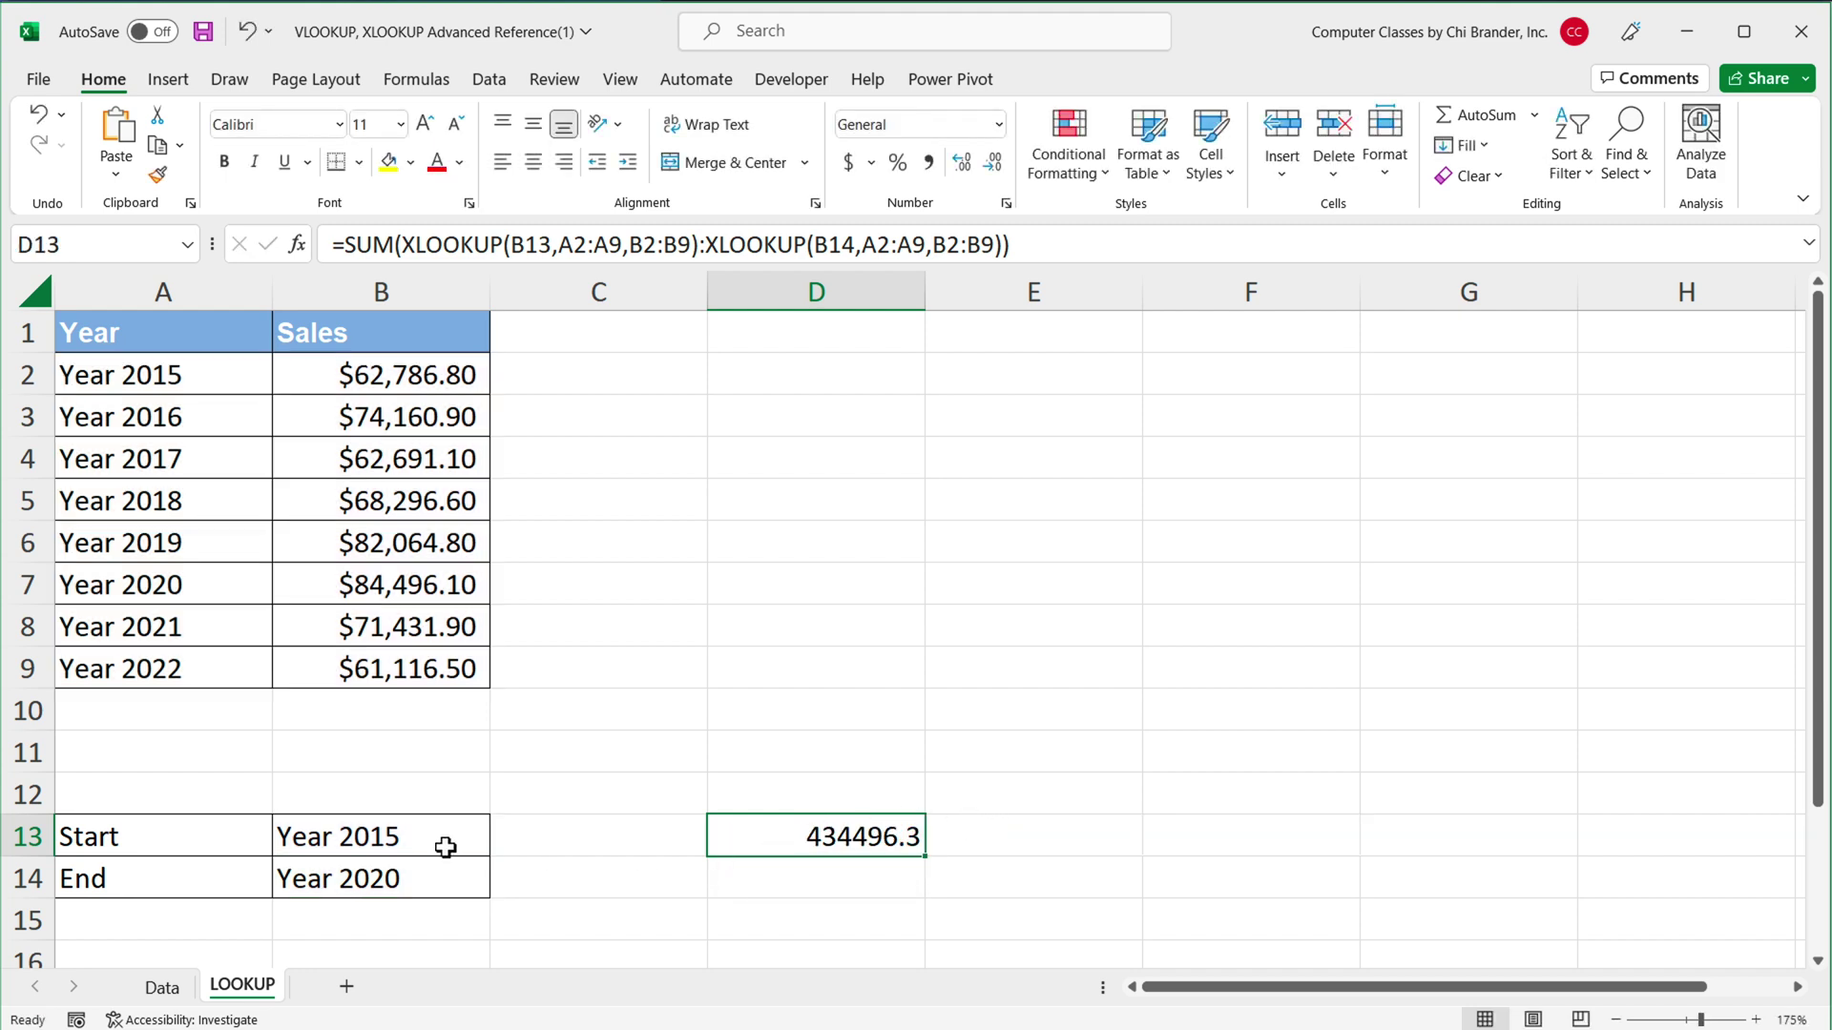
- Set Start to Year 2017 and End to Year 2019, totaling 213052.5
{"action": "left_click", "coordinate": [479, 851]}
{"action": "left_click", "coordinate": [500, 847]}
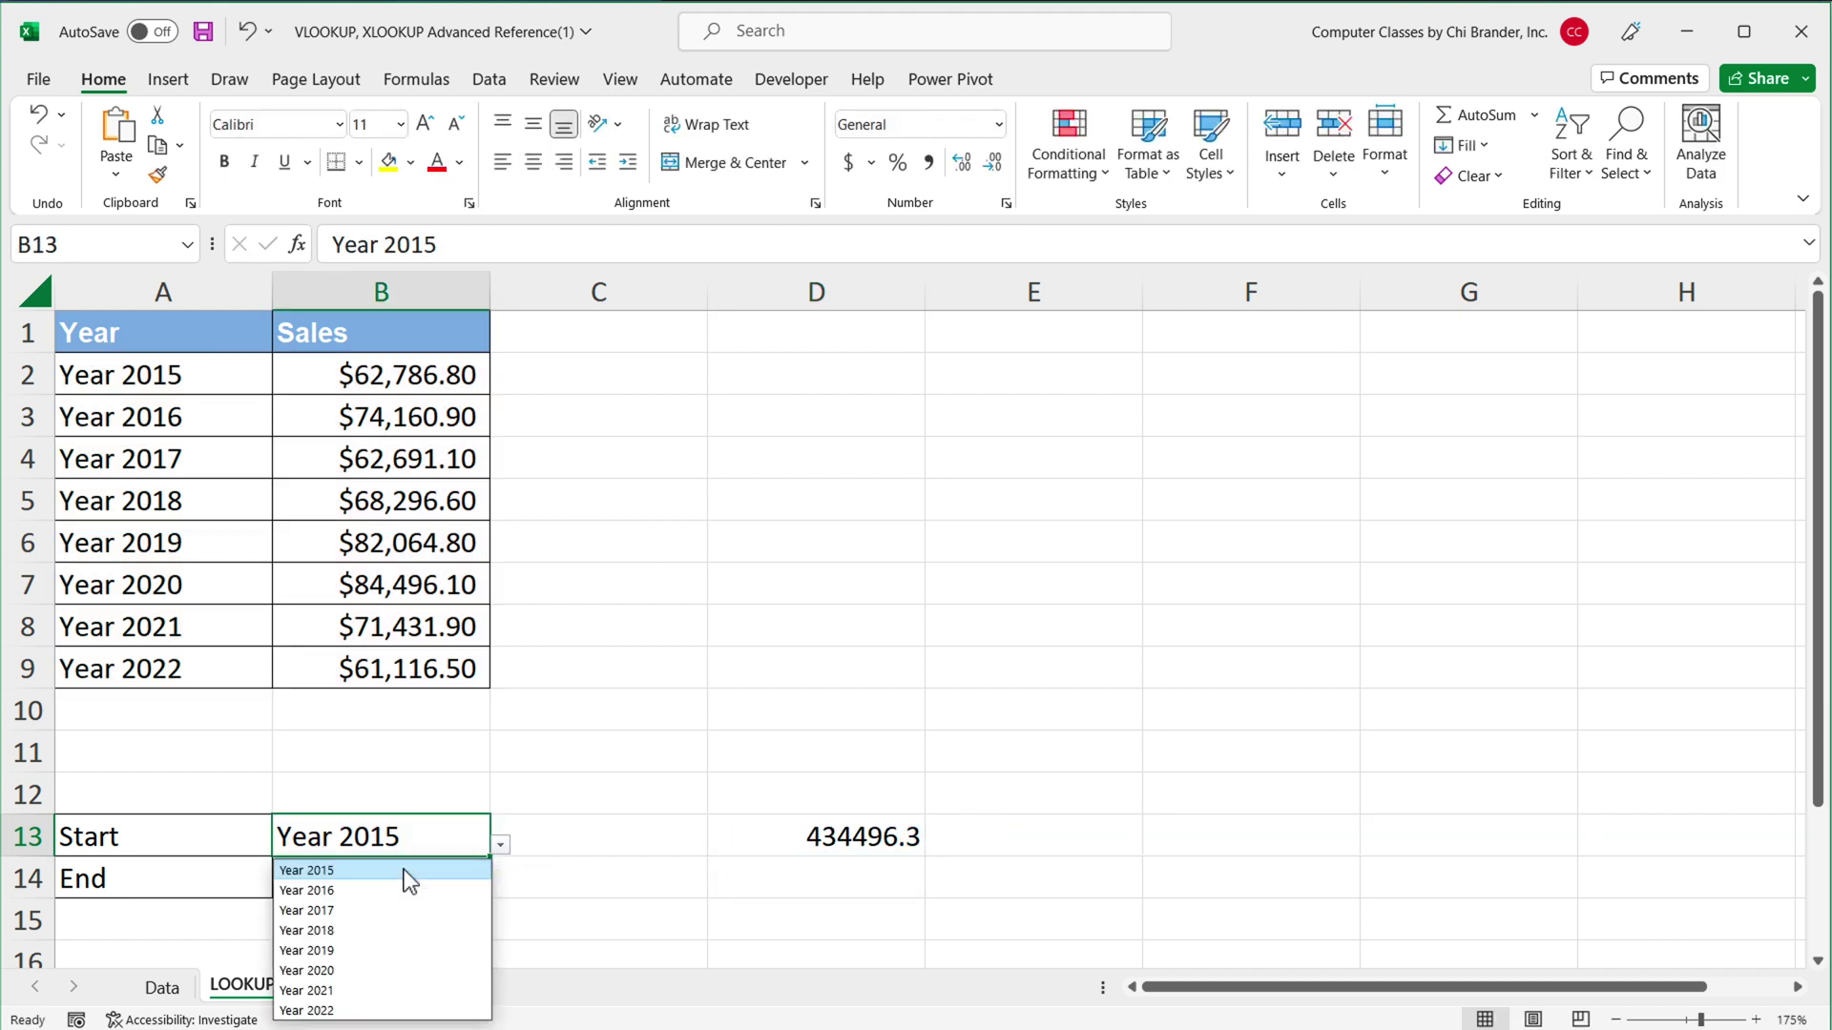
{"action": "left_click", "coordinate": [369, 910]}
{"action": "left_click", "coordinate": [475, 886]}
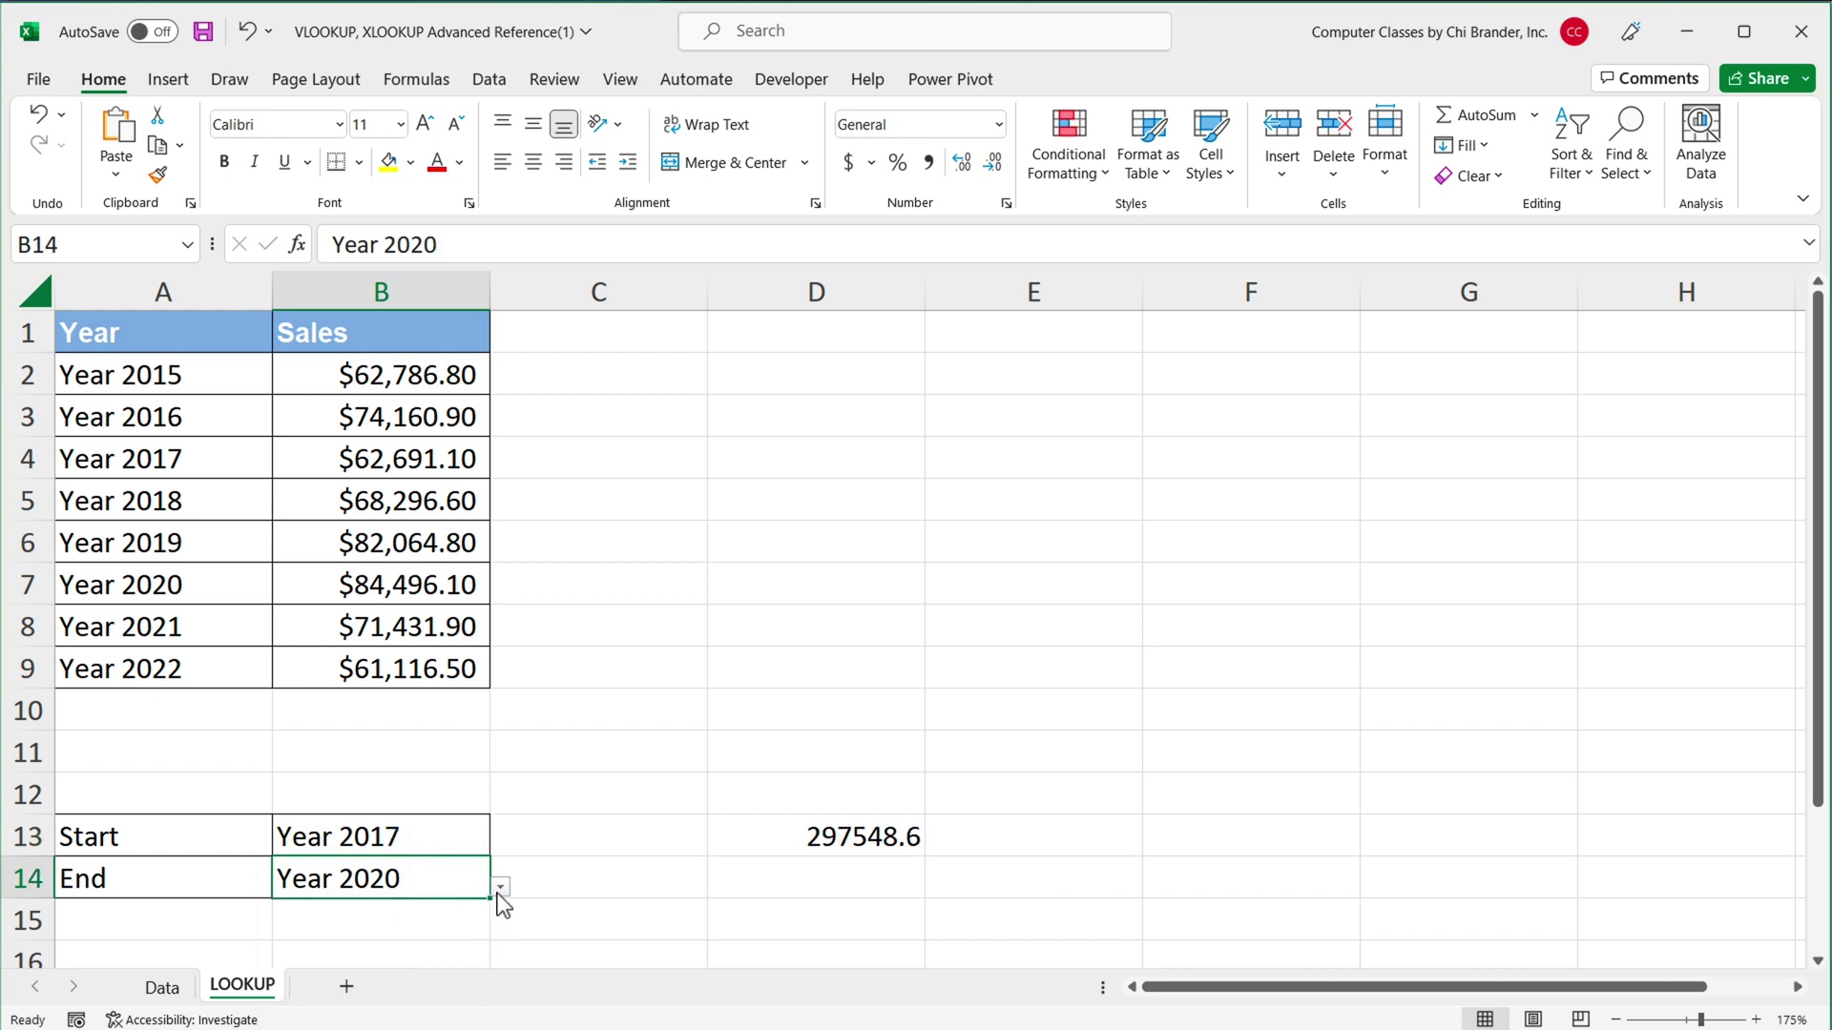
{"action": "left_click", "coordinate": [499, 888]}
{"action": "left_click", "coordinate": [405, 991]}
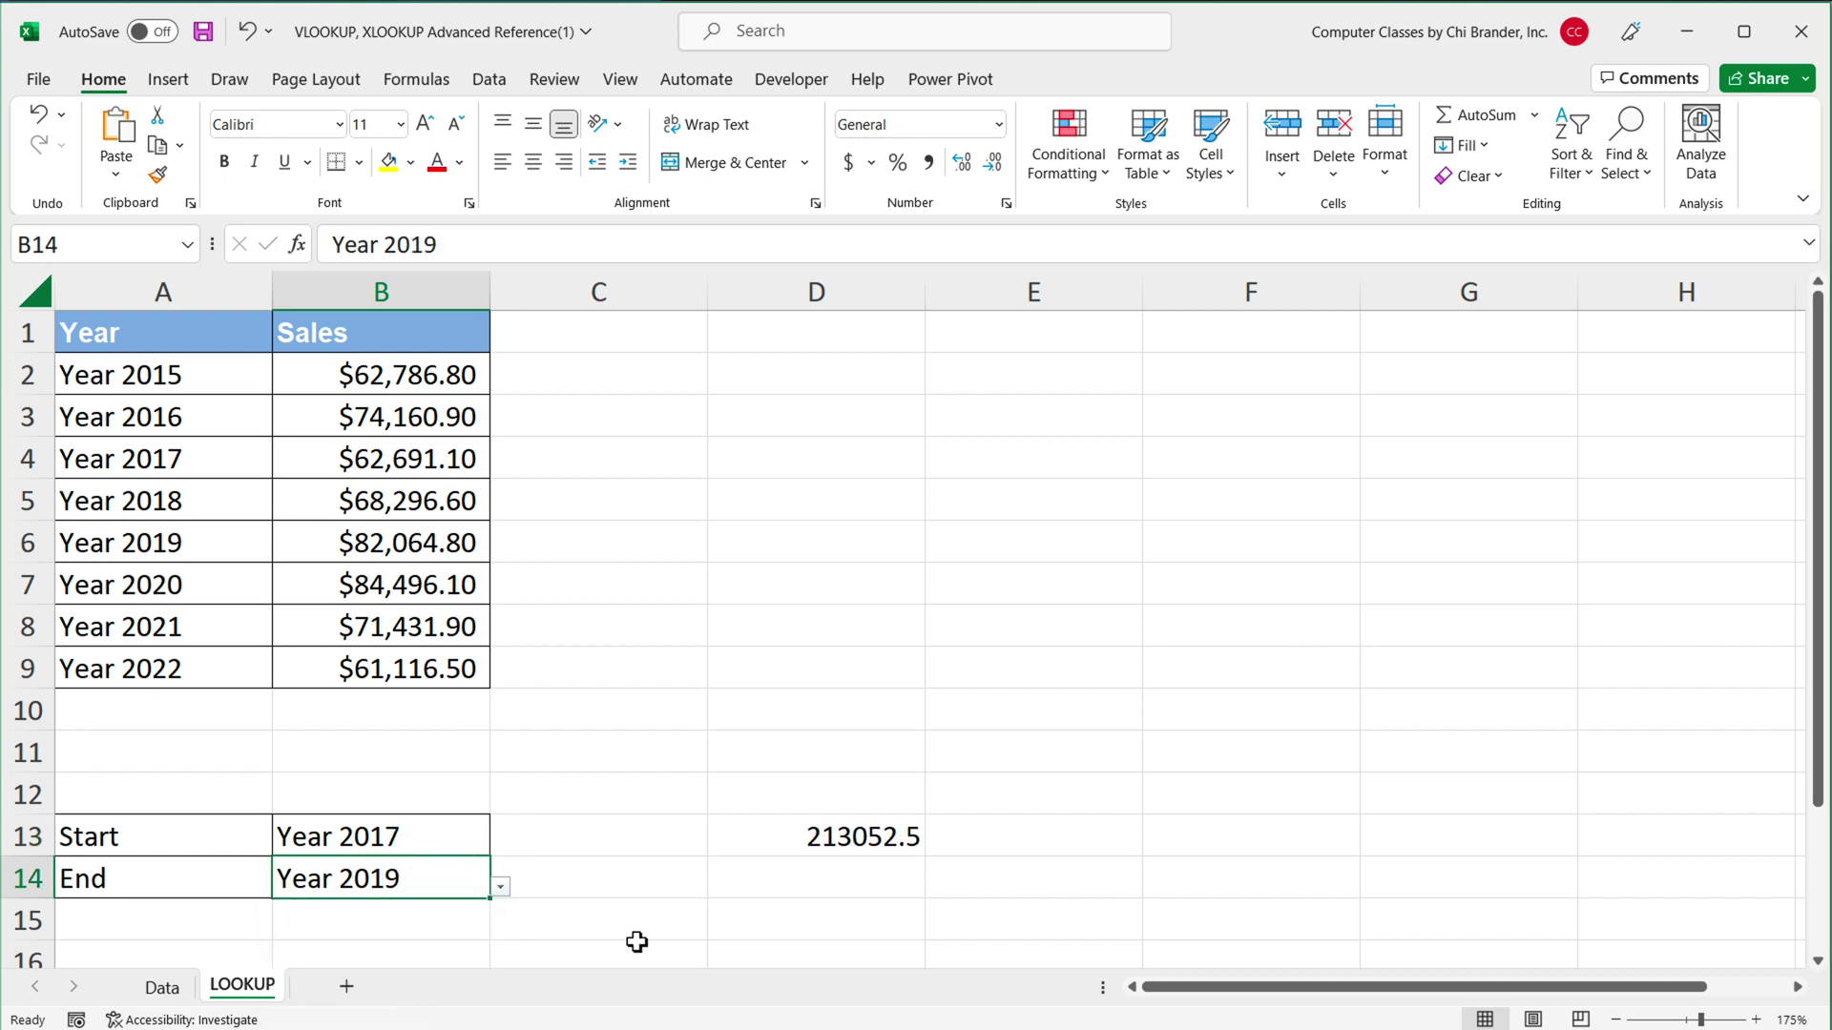
{"action": "left_click", "coordinate": [829, 512]}
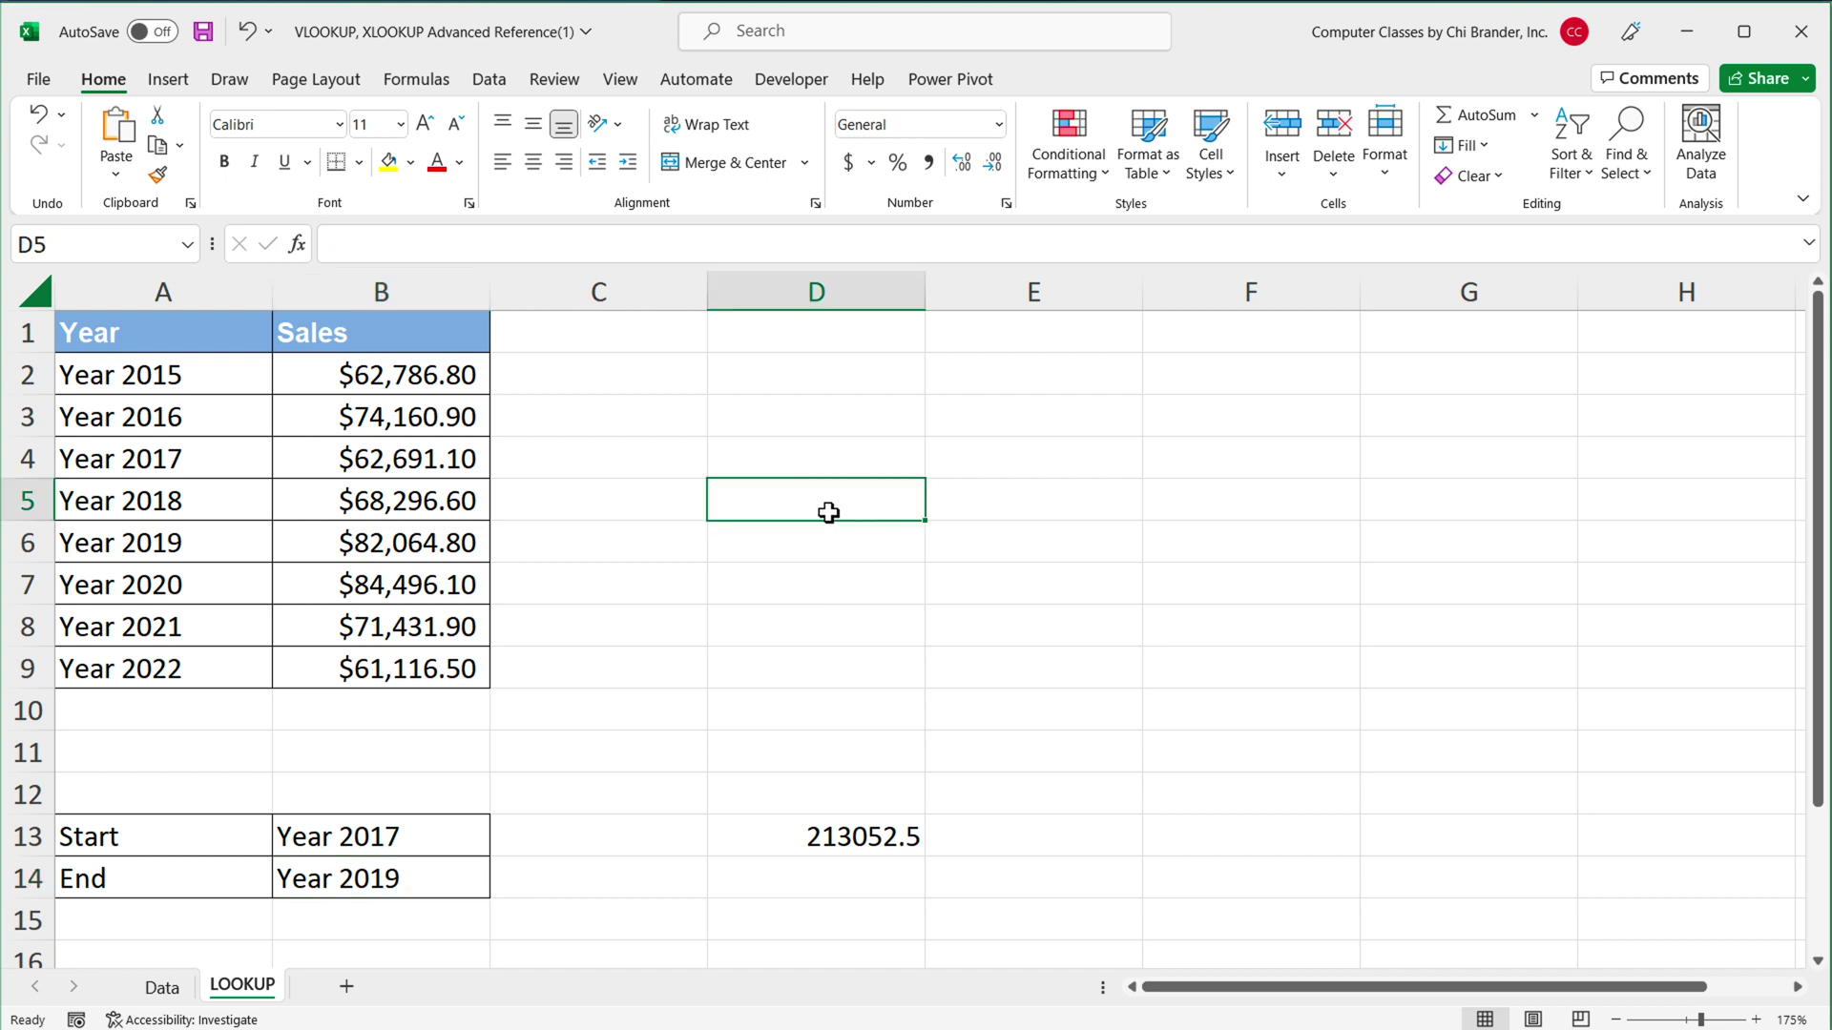
{"action": "type", "text": "=SU"}
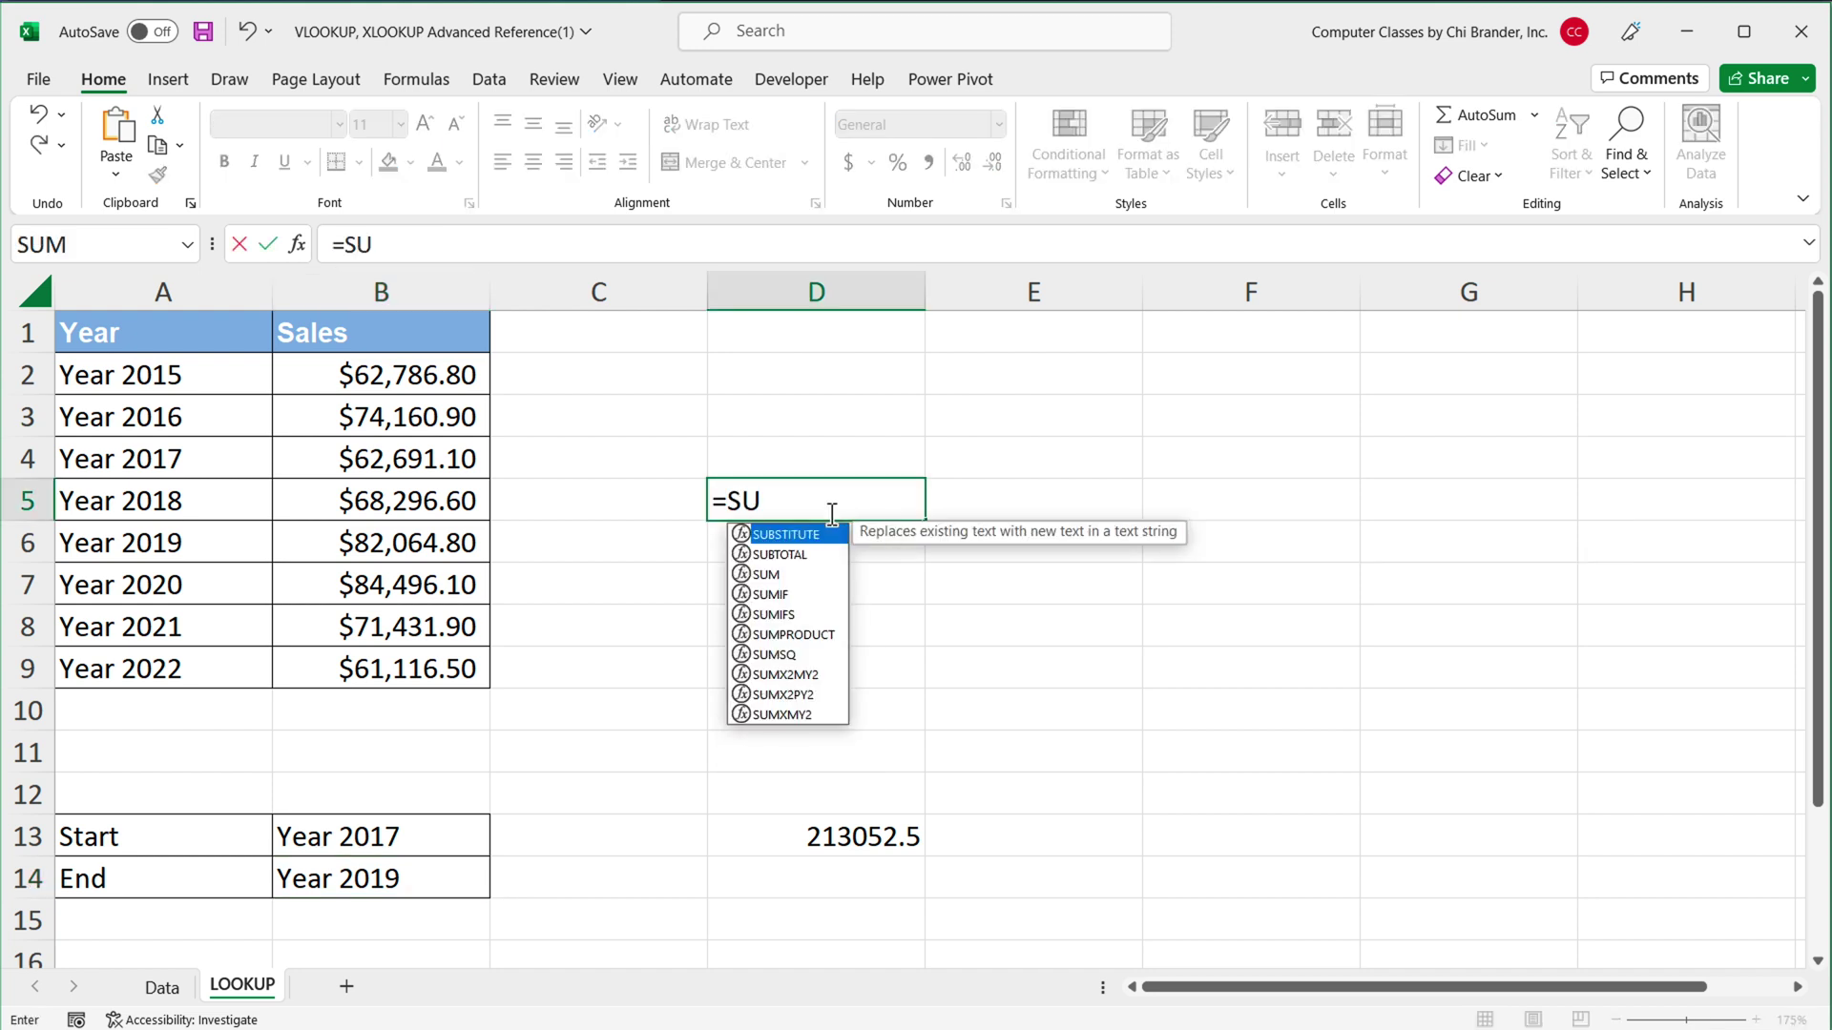
{"action": "type", "text": "M"}
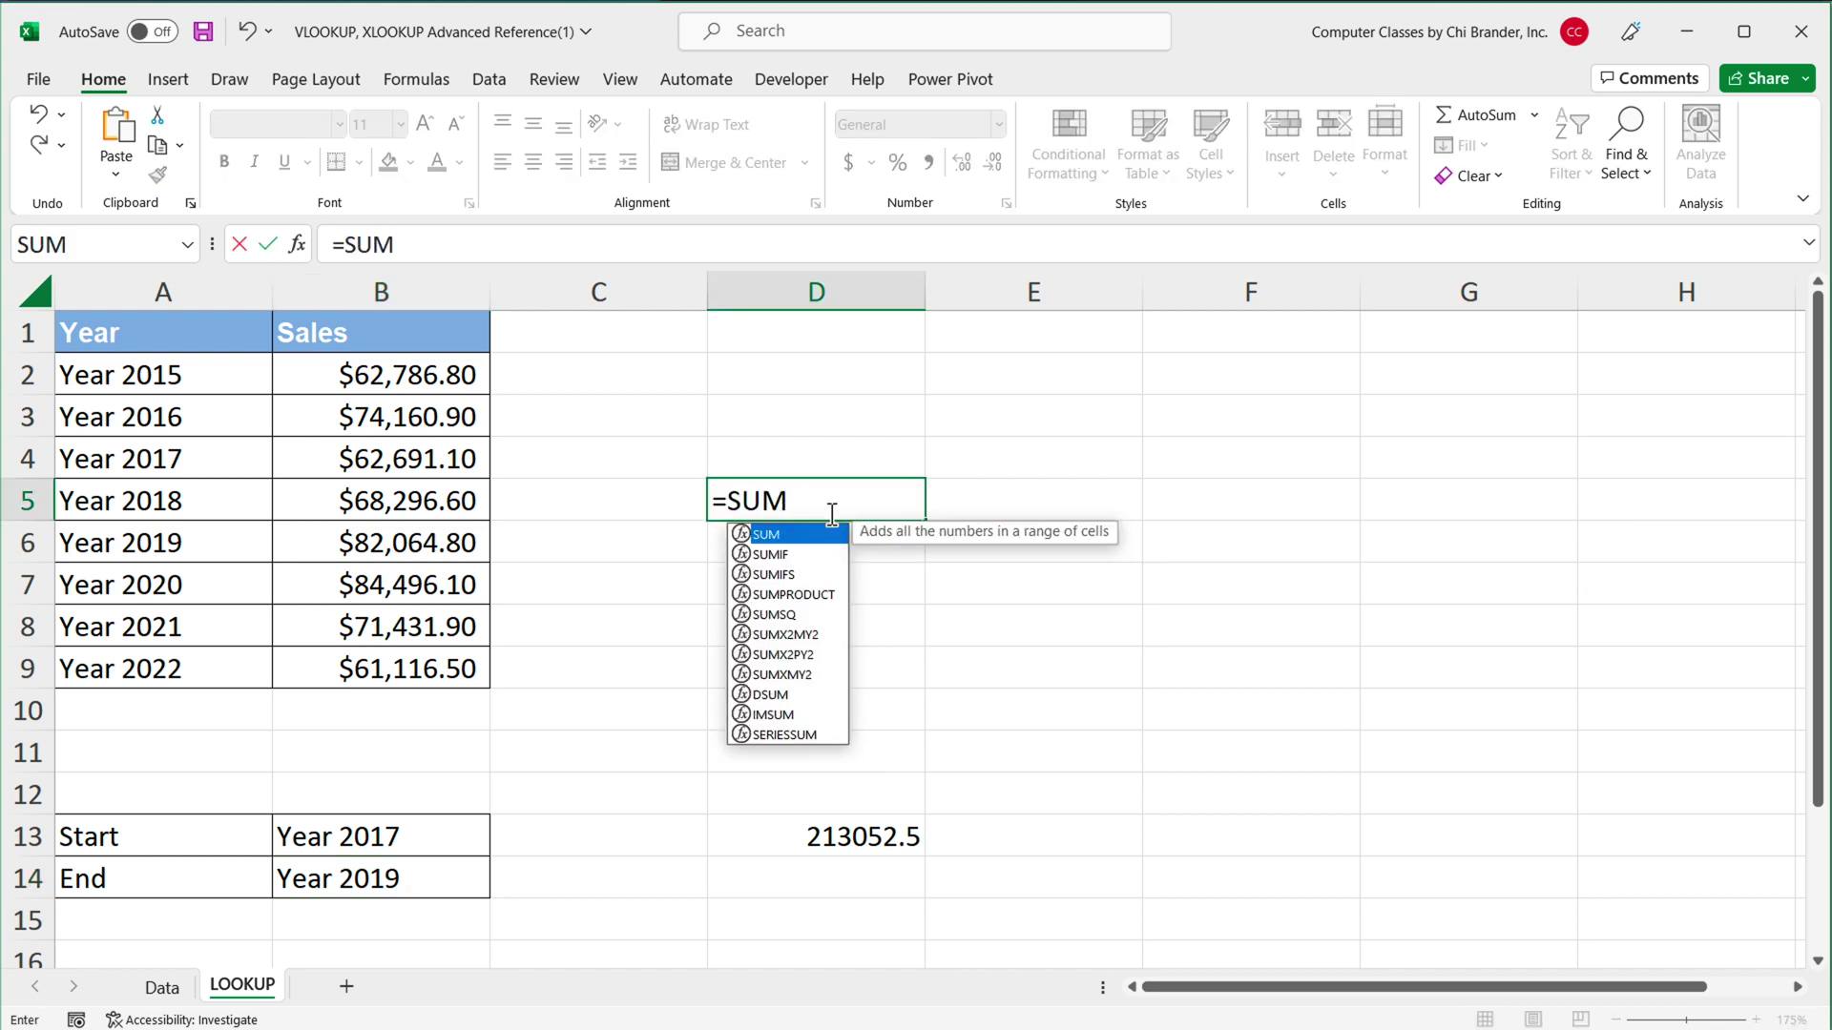
{"action": "type", "text": "("}
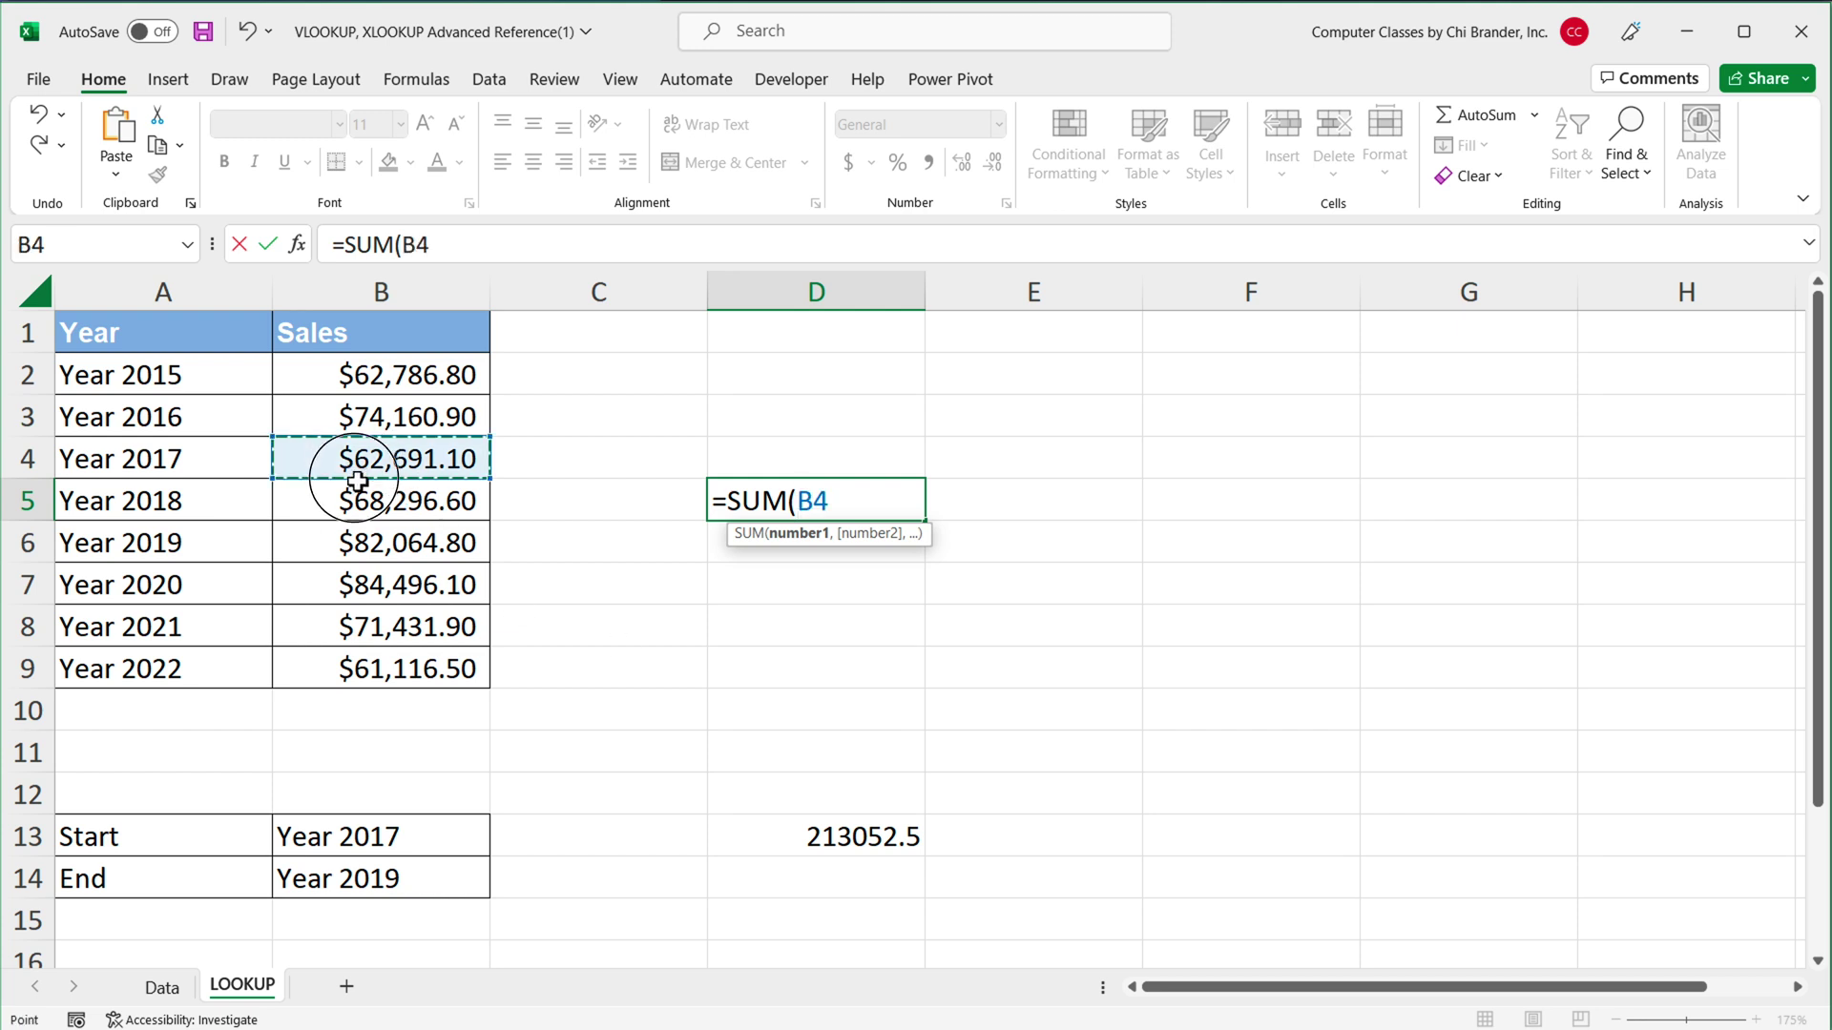
- Enter a check total =SUM(B4:B6) in D5
{"action": "left_click_drag", "start_coordinate": [349, 481], "coordinate": [366, 541]}
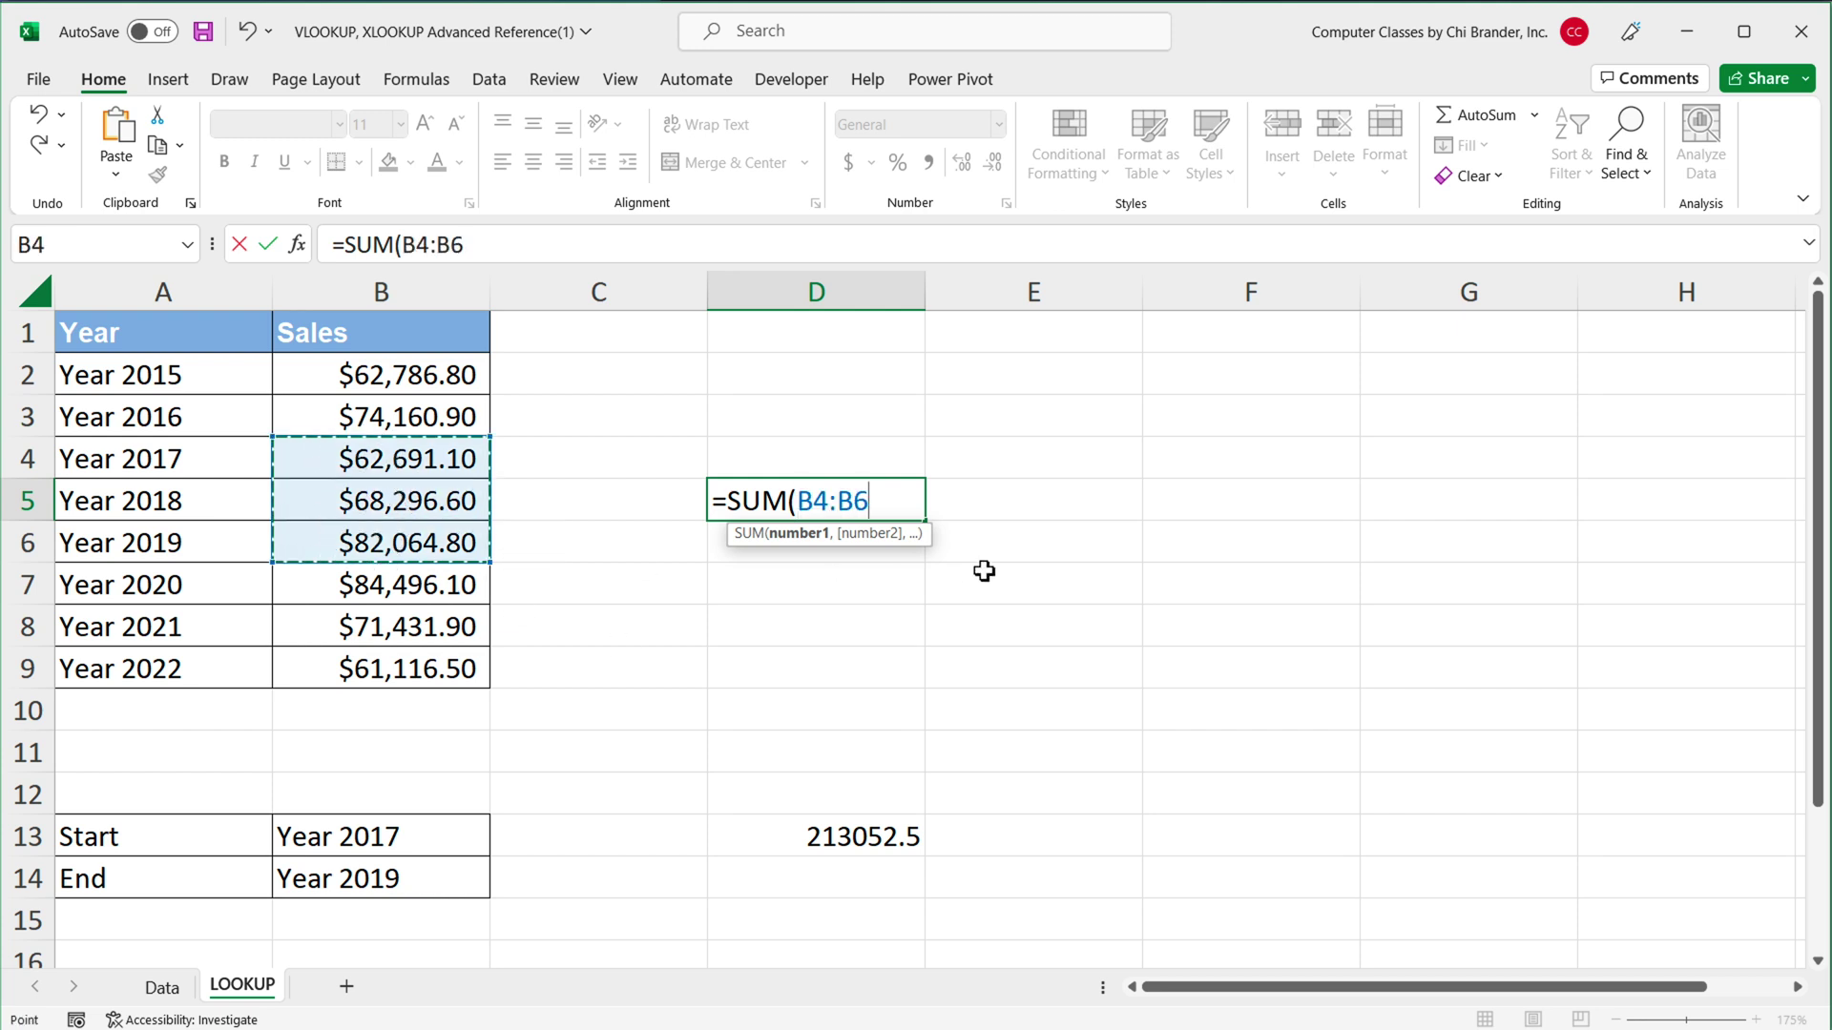
{"action": "type", "text": ")"}
{"action": "key", "text": "Return"}
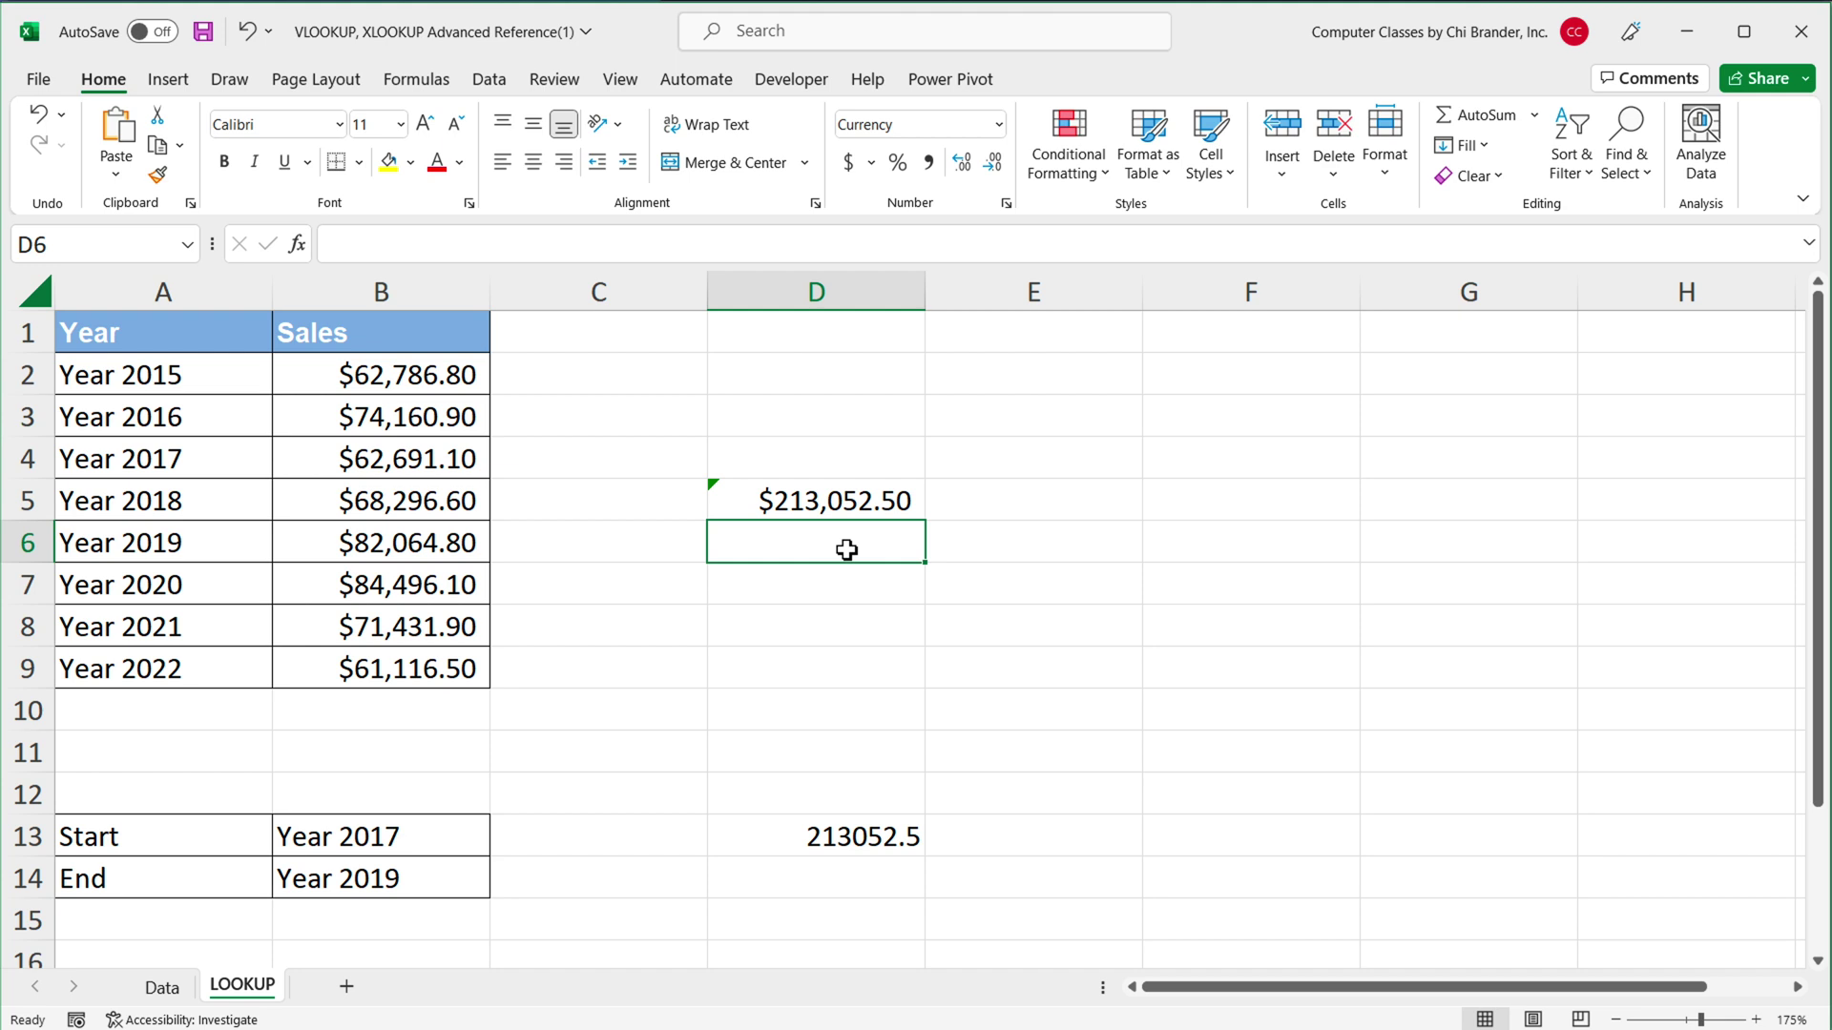
{"action": "left_click", "coordinate": [849, 508]}
- Confirm D5 matches D13's $213,052.50, clear D5, and select D13
{"action": "left_click", "coordinate": [873, 835]}
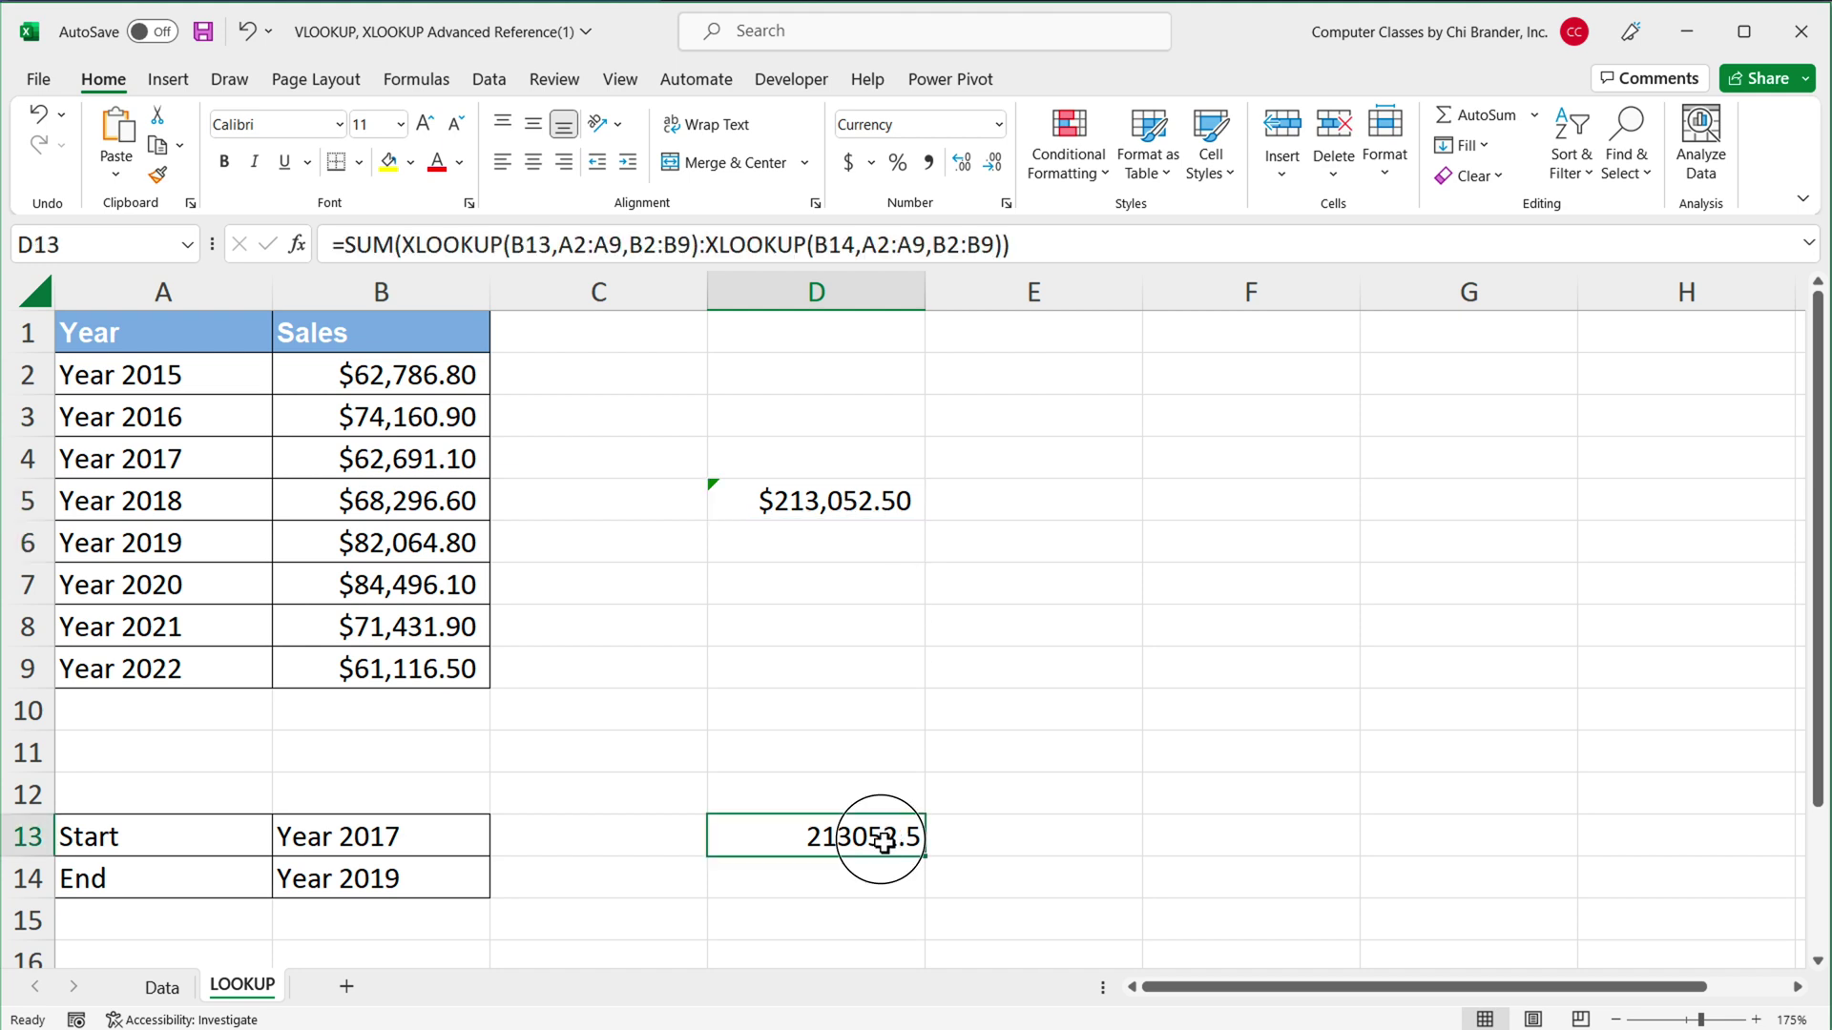
{"action": "left_click", "coordinate": [870, 511]}
{"action": "key", "text": "BackSpace"}
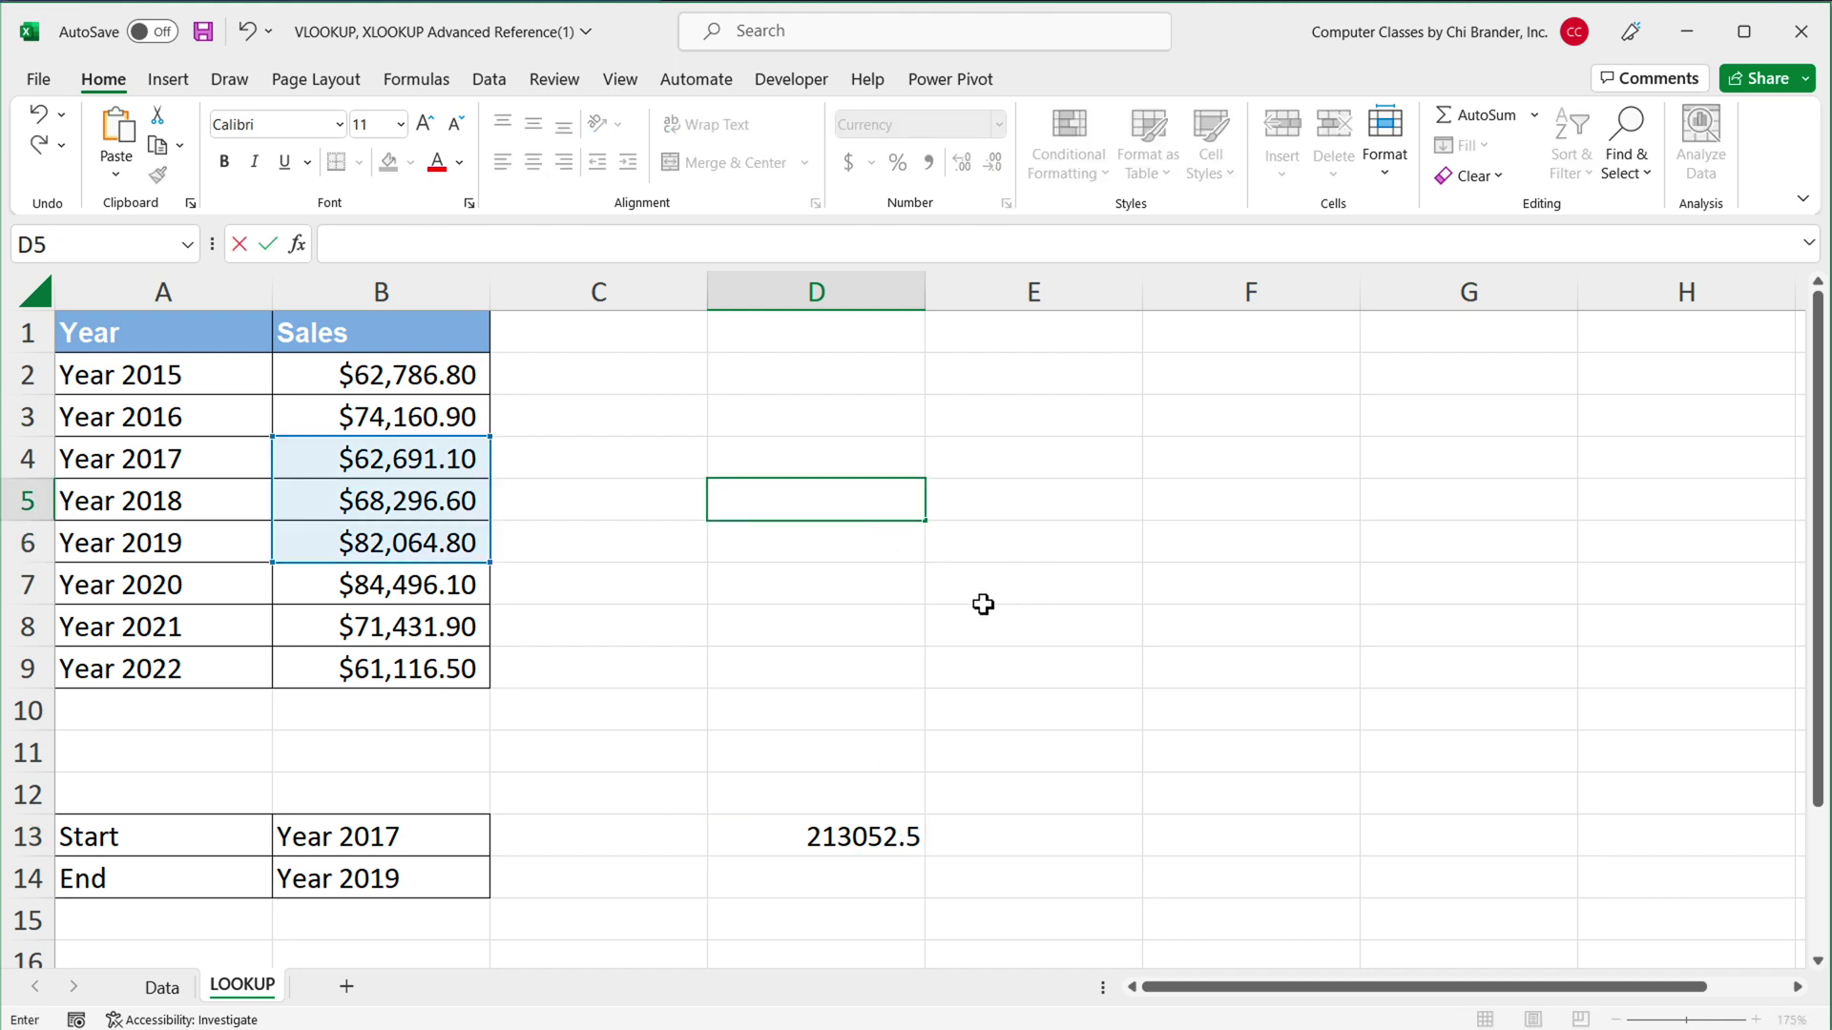
{"action": "left_click", "coordinate": [981, 599]}
{"action": "left_click", "coordinate": [847, 849]}
{"action": "double_click", "coordinate": [848, 849]}
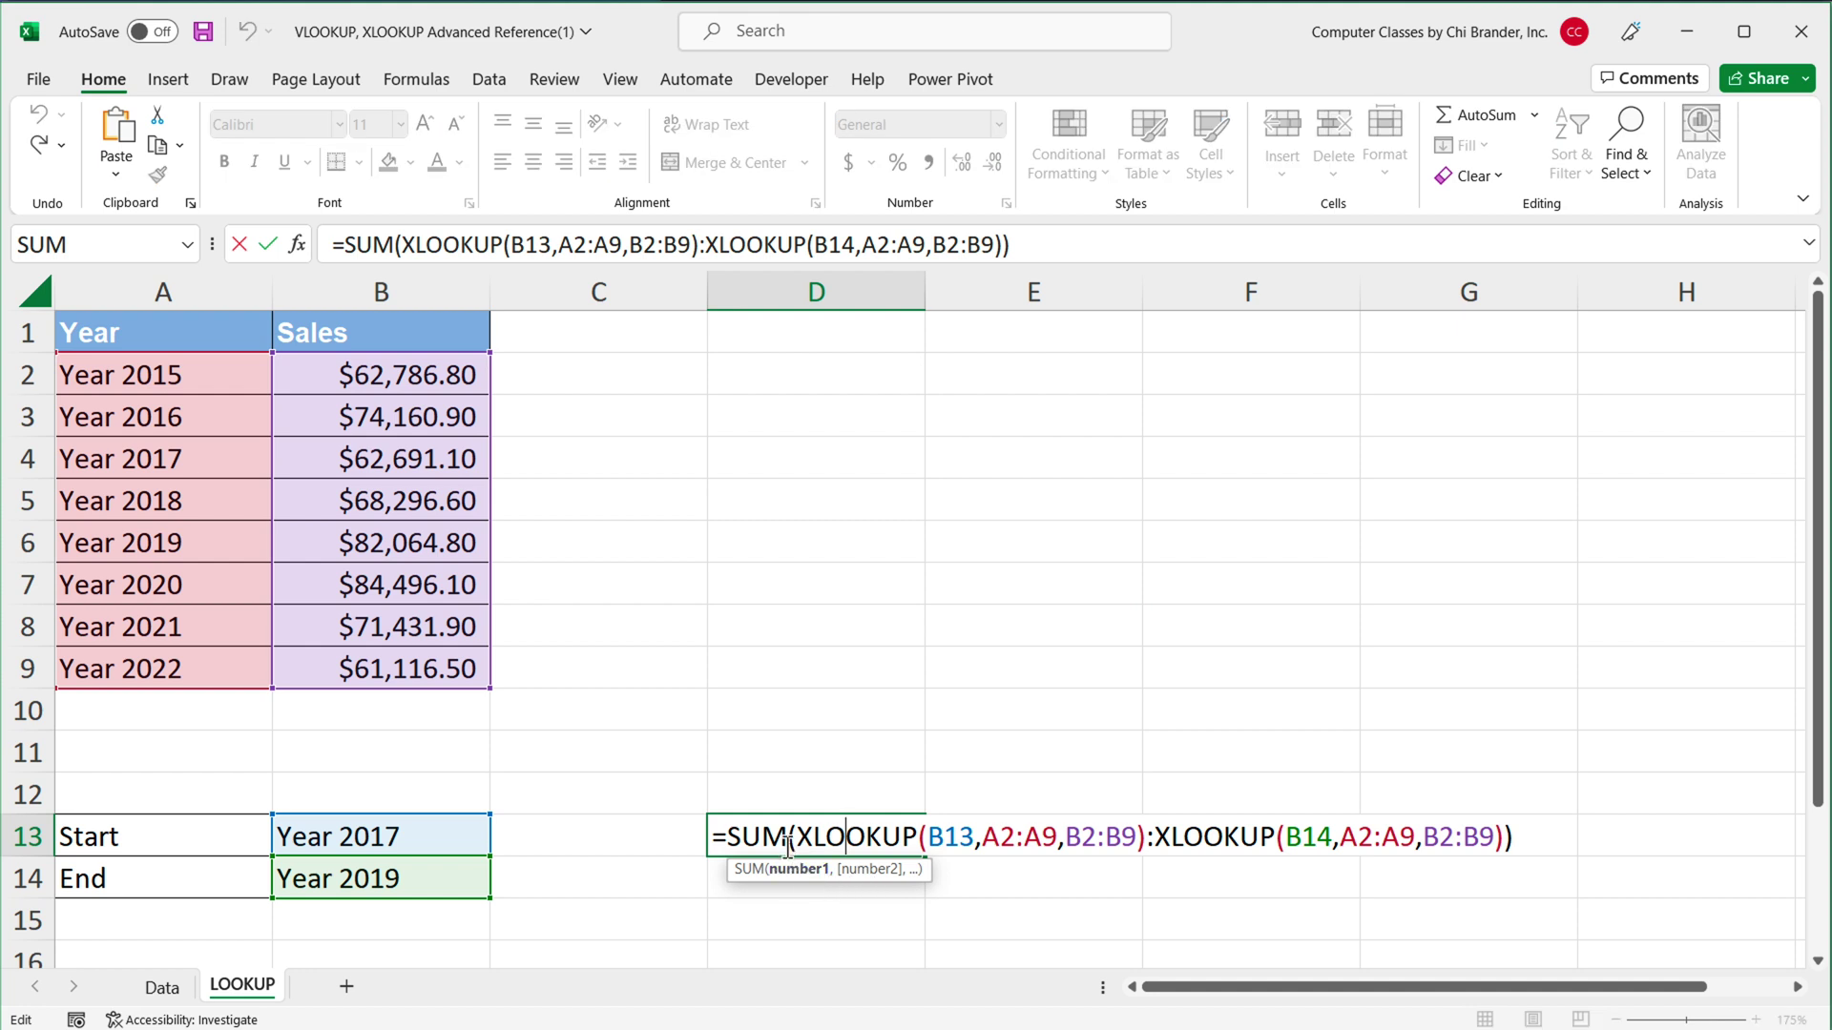
{"action": "left_click_drag", "start_coordinate": [803, 837], "coordinate": [1145, 837]}
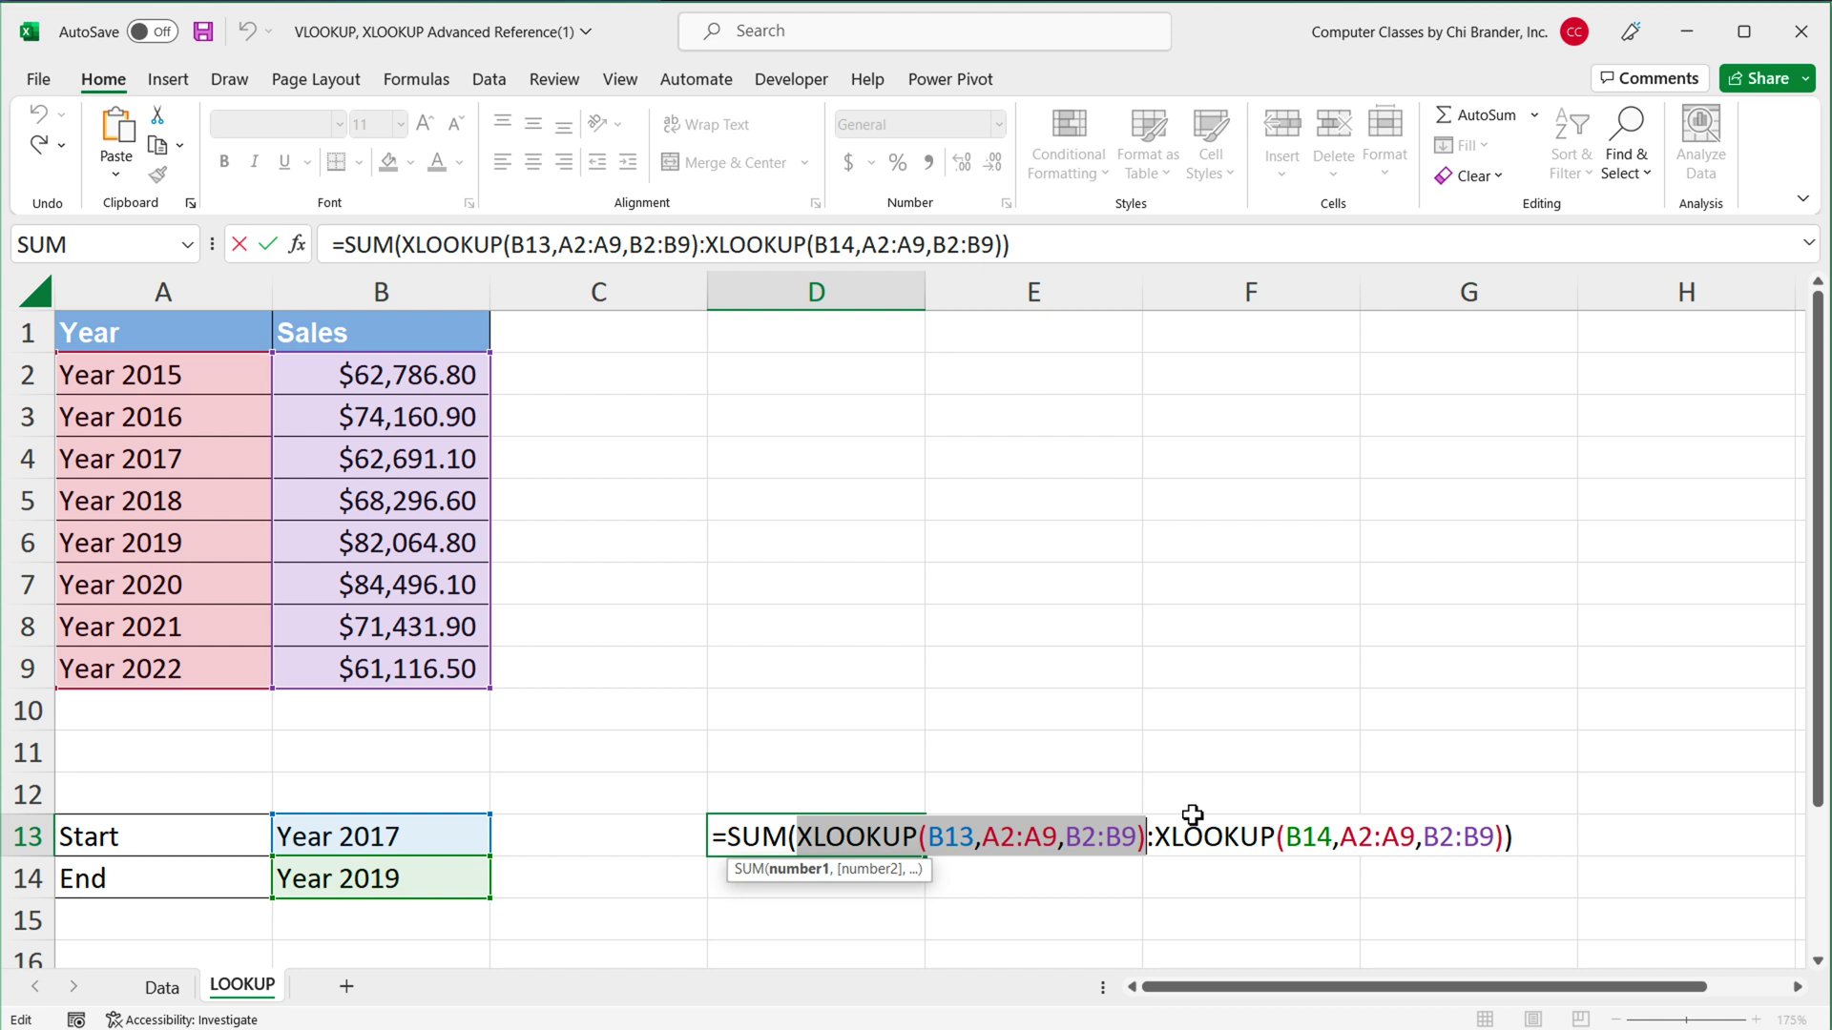
{"action": "key", "text": "Return"}
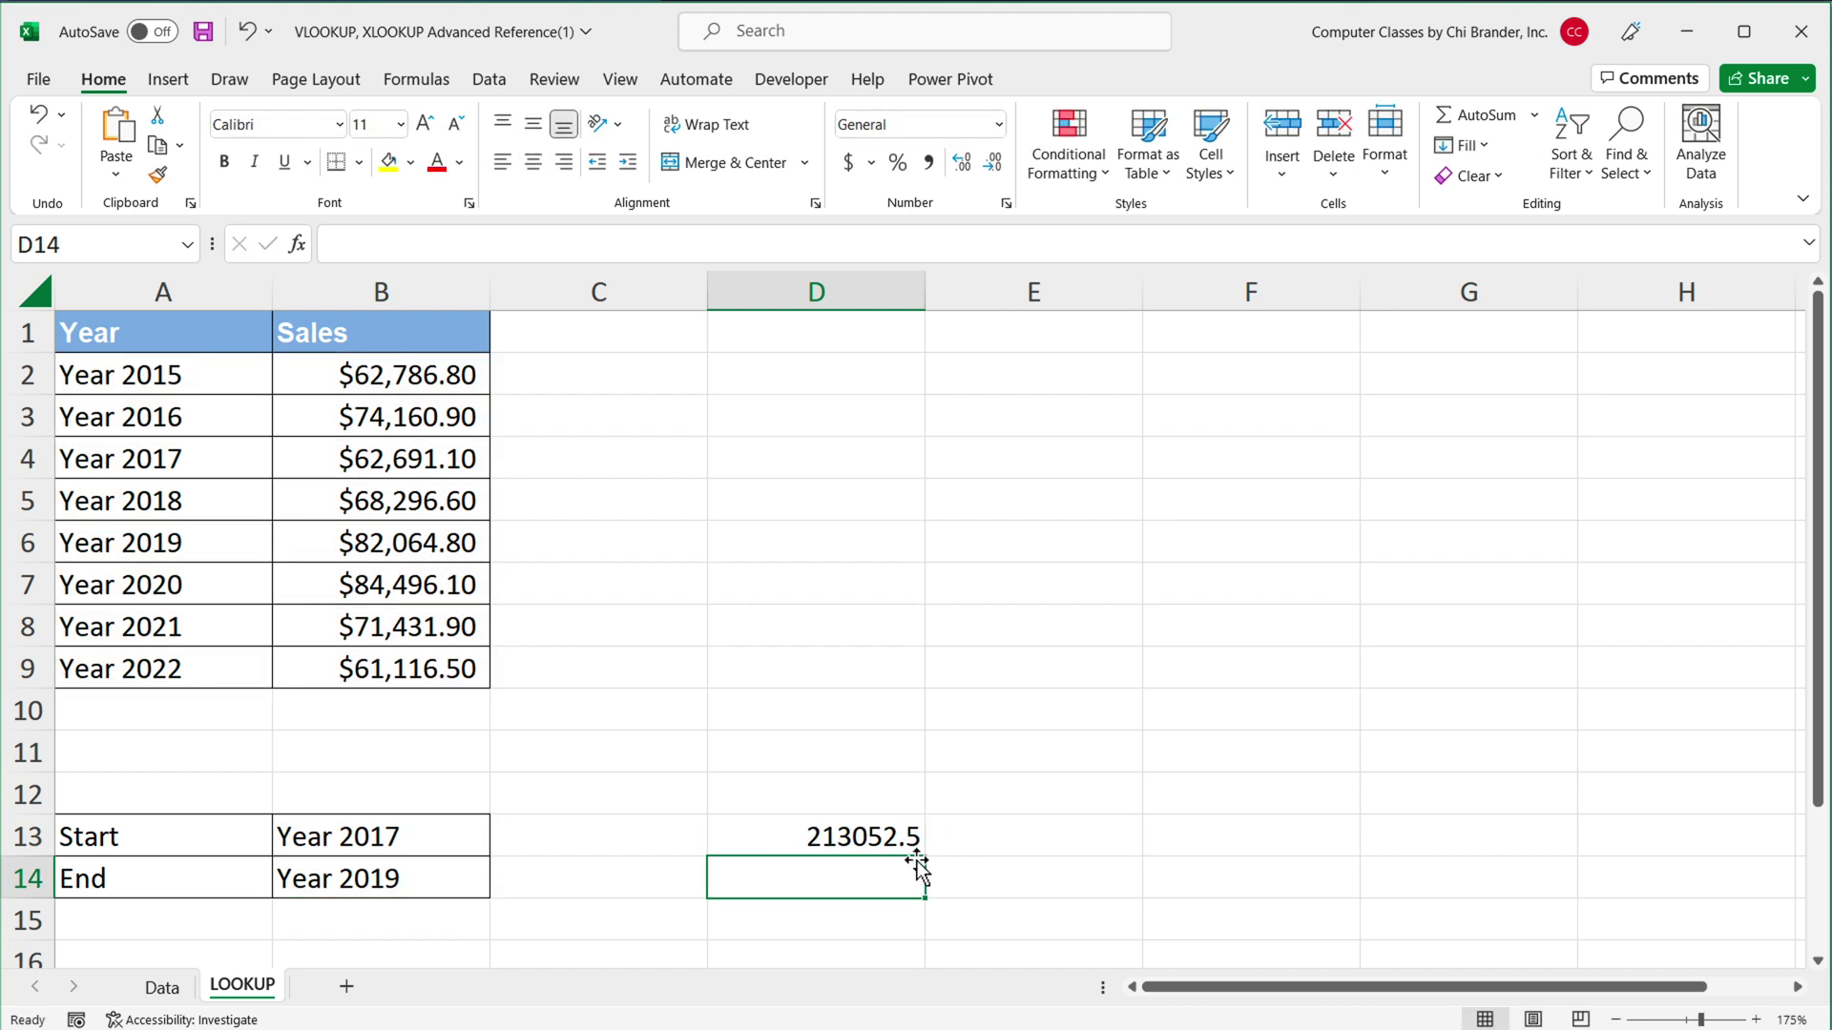
- Paste =XLOOKUP(B13,A2:A9,B2:B9) into D11; its 62691.1 matches B4's Year 2017 sales
{"action": "double_click", "coordinate": [802, 756]}
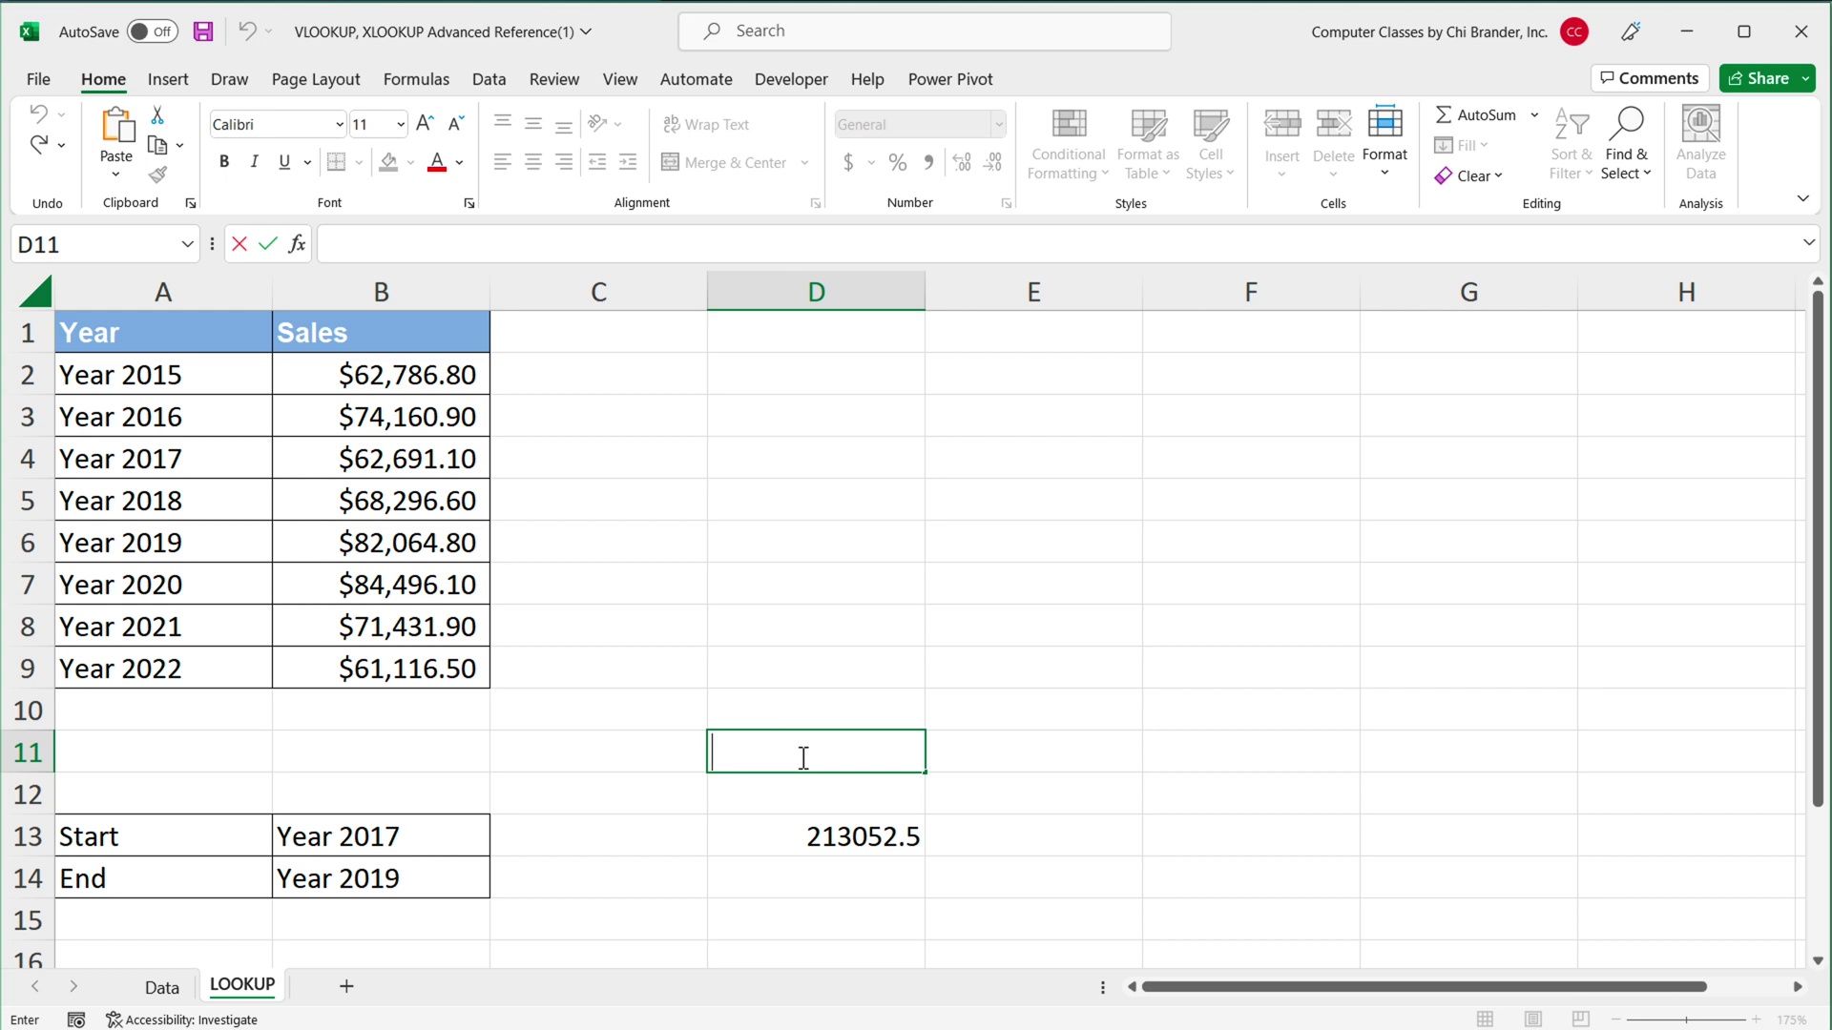
{"action": "type", "text": "=XLOOKUP(B13,A2:A9,B2:B9)"}
{"action": "key", "text": "Return"}
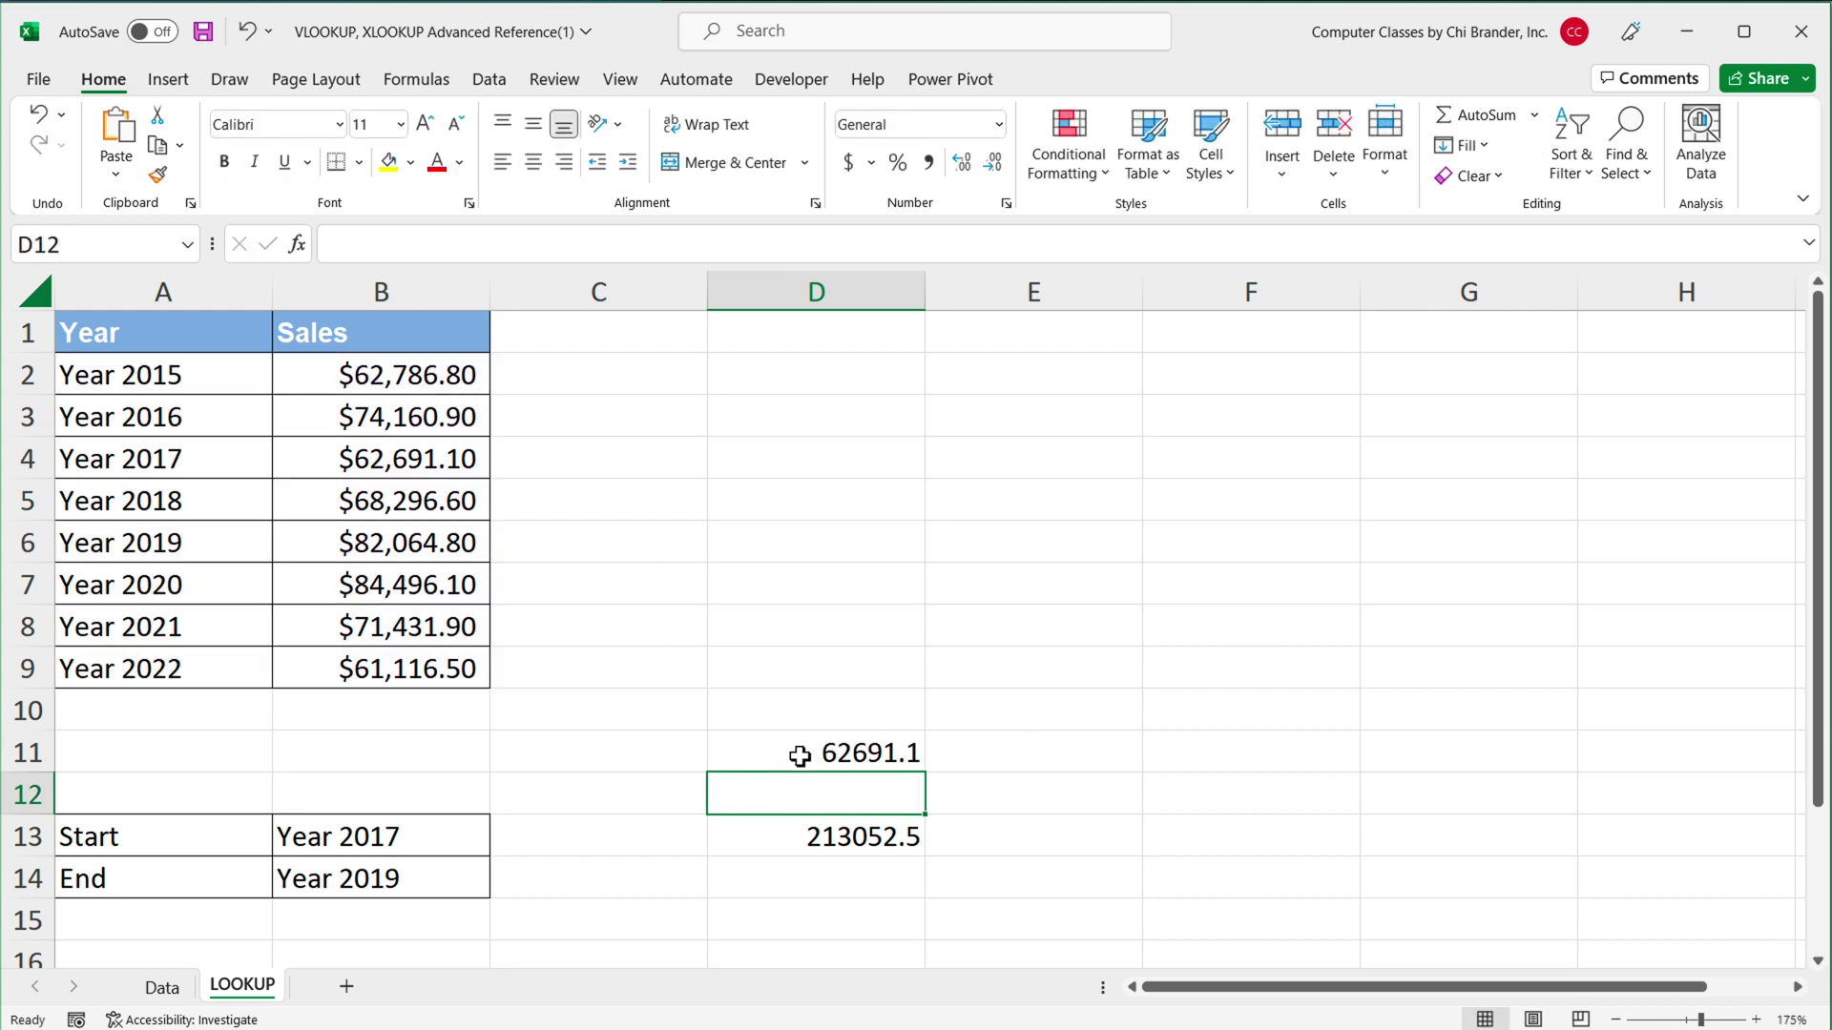
{"action": "double_click", "coordinate": [812, 755]}
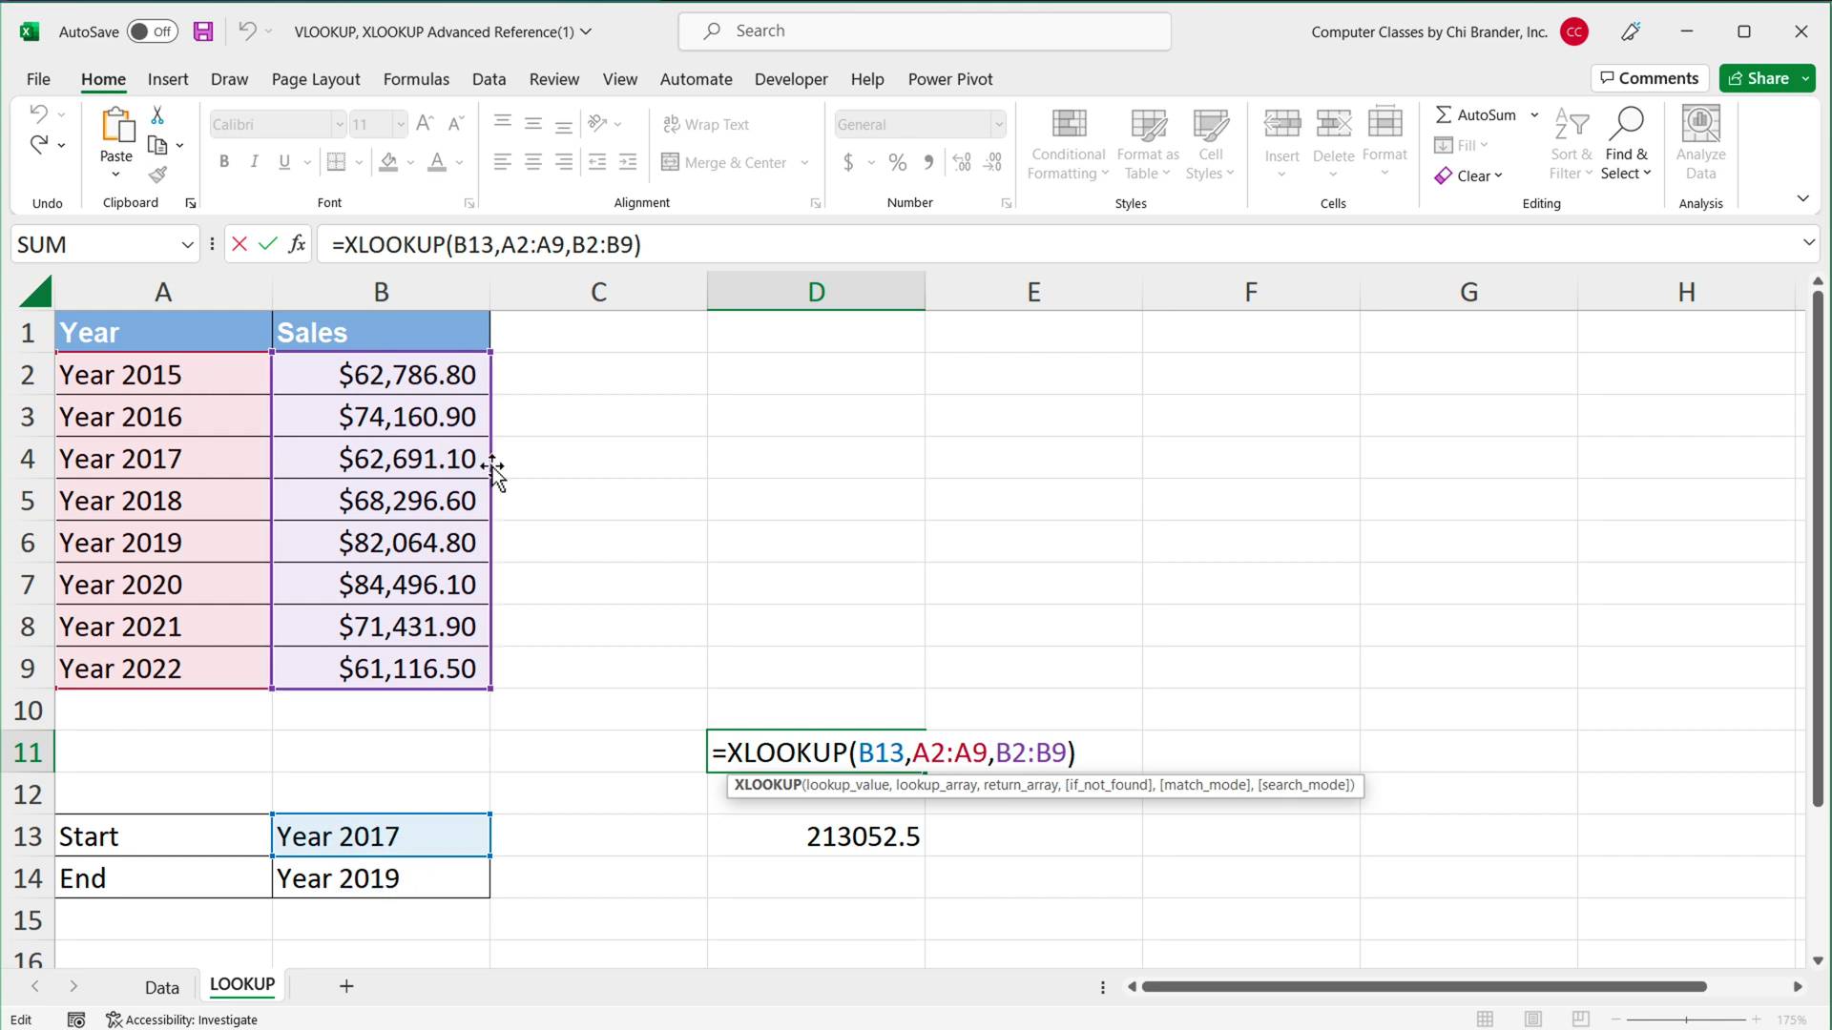
{"action": "key", "text": "ctrl+Return"}
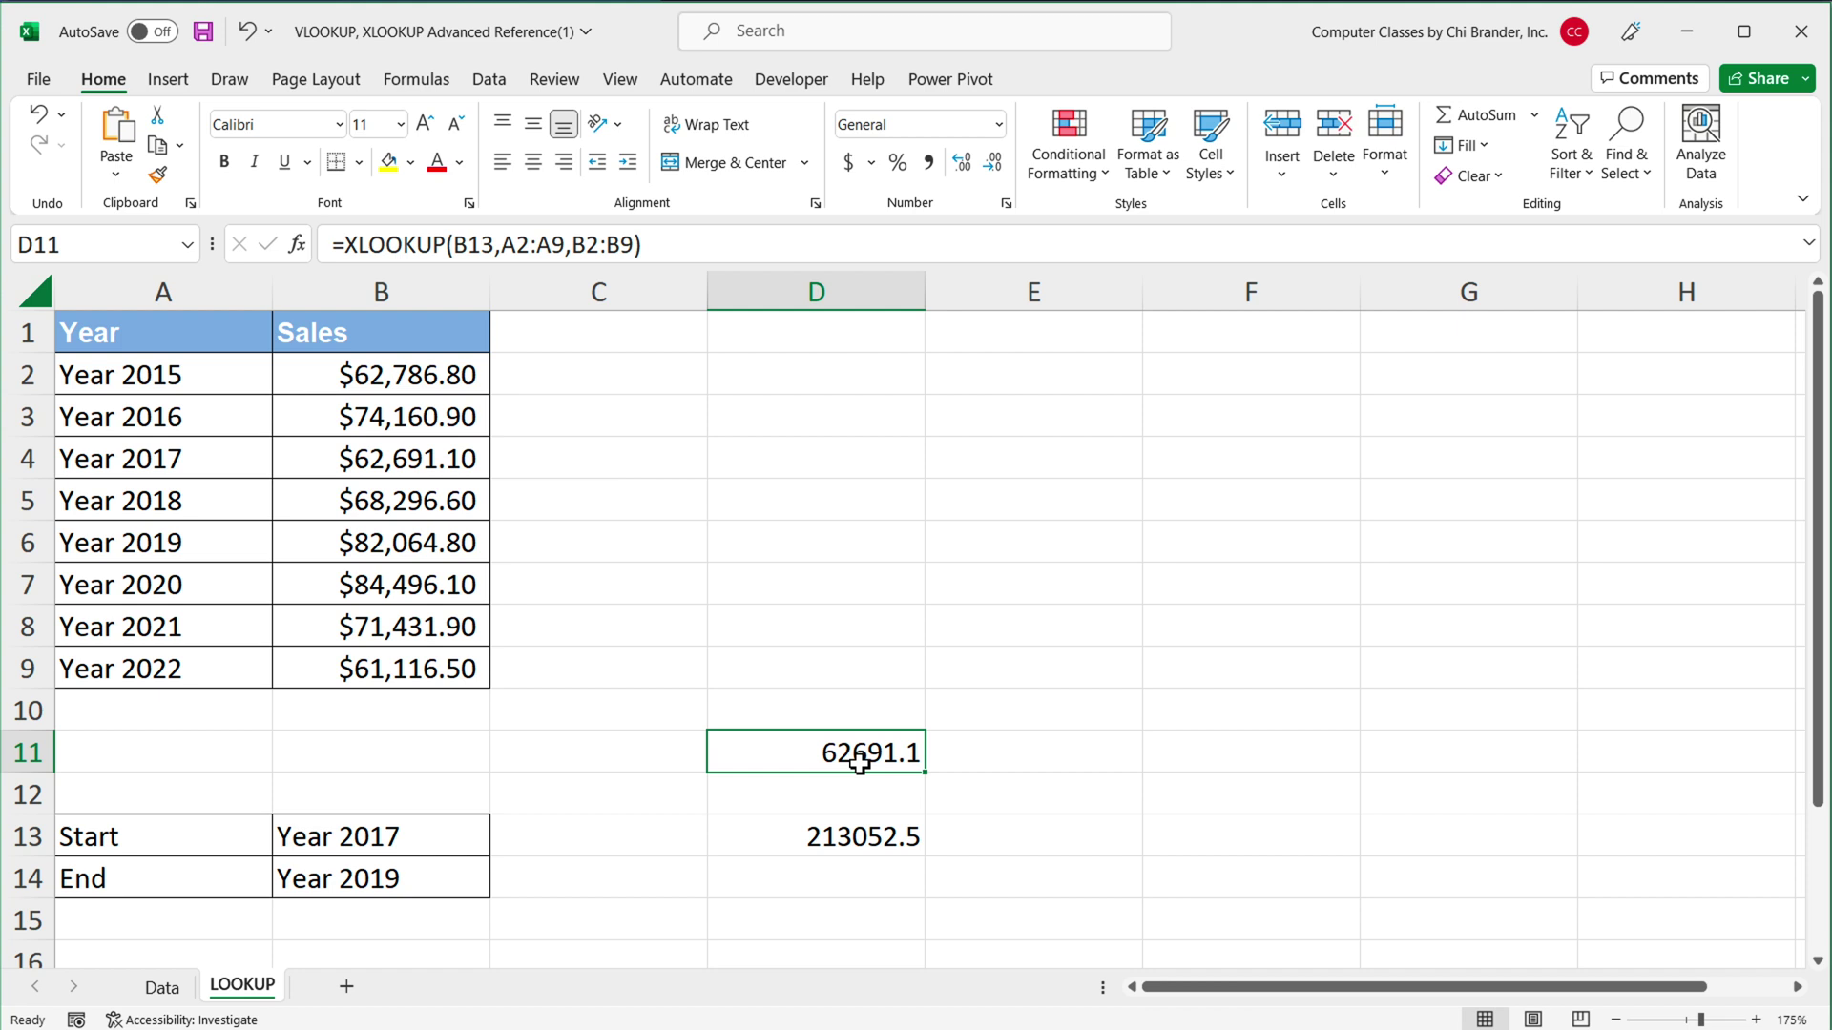
{"action": "left_click", "coordinate": [439, 460]}
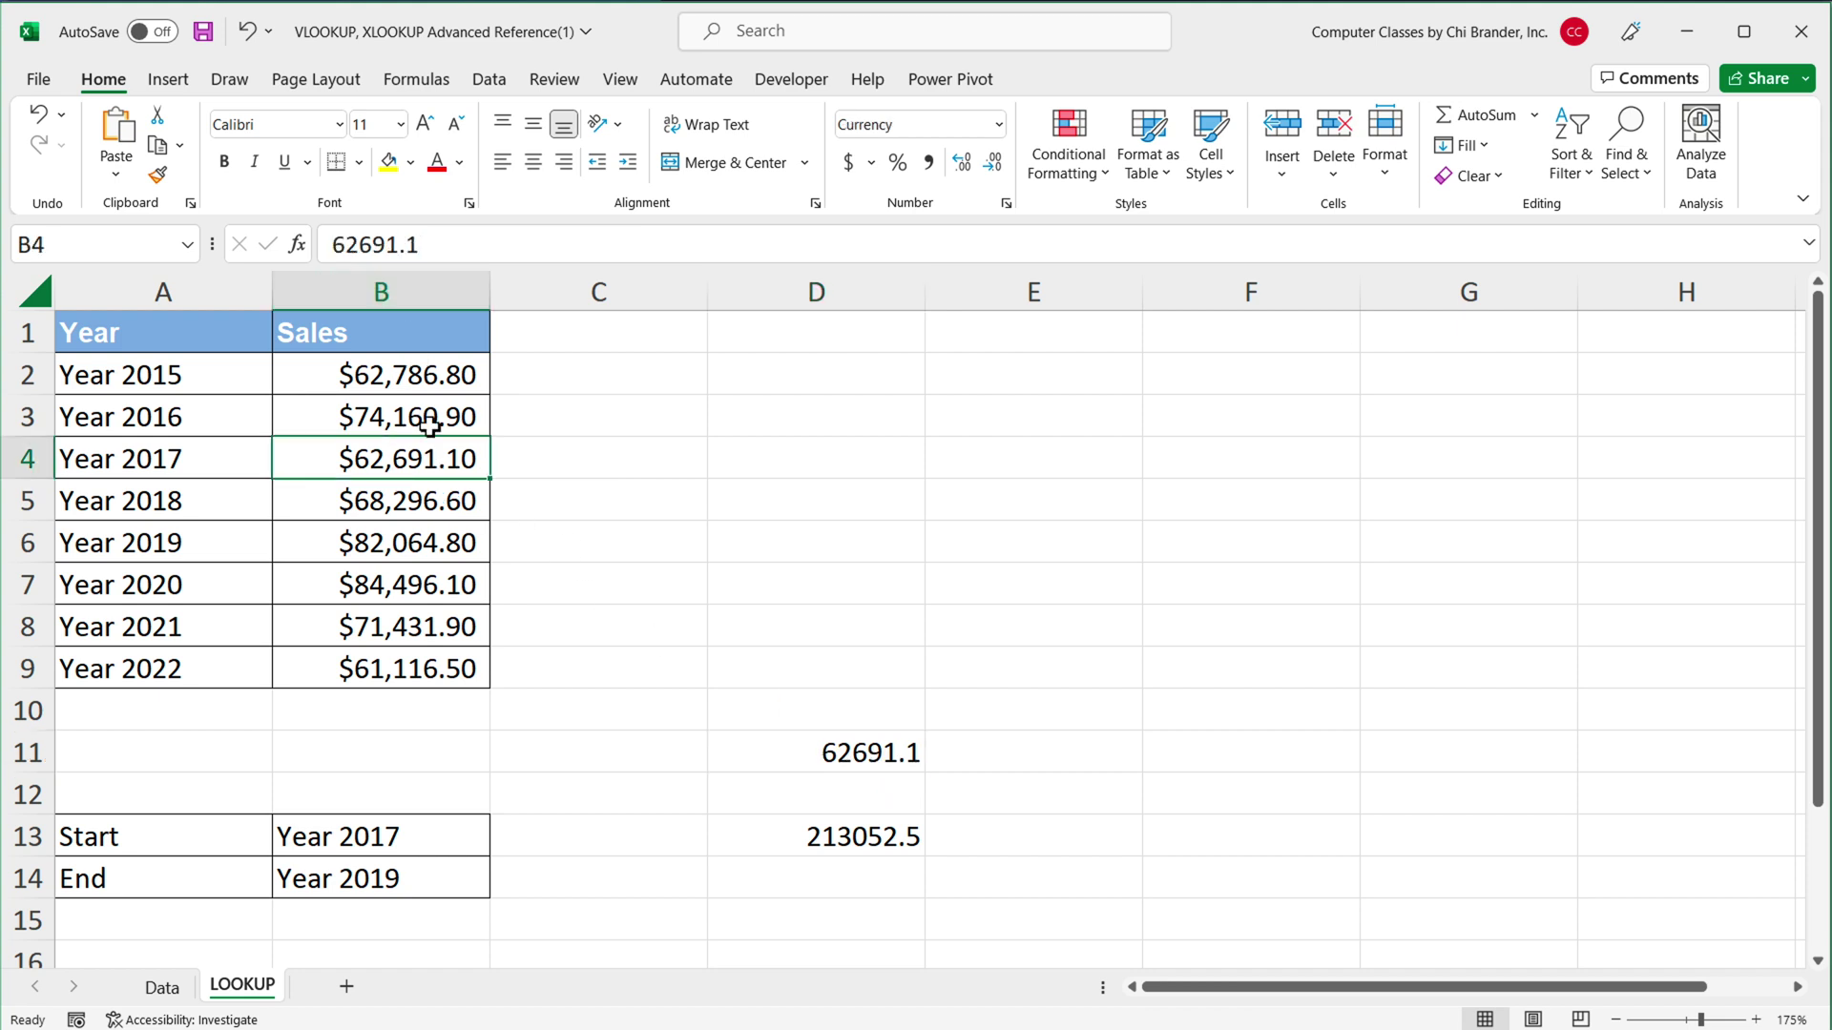
- Enter =OFFSET(B4,0,-1) in D7 so it returns Year 2017
{"action": "left_click", "coordinate": [845, 598]}
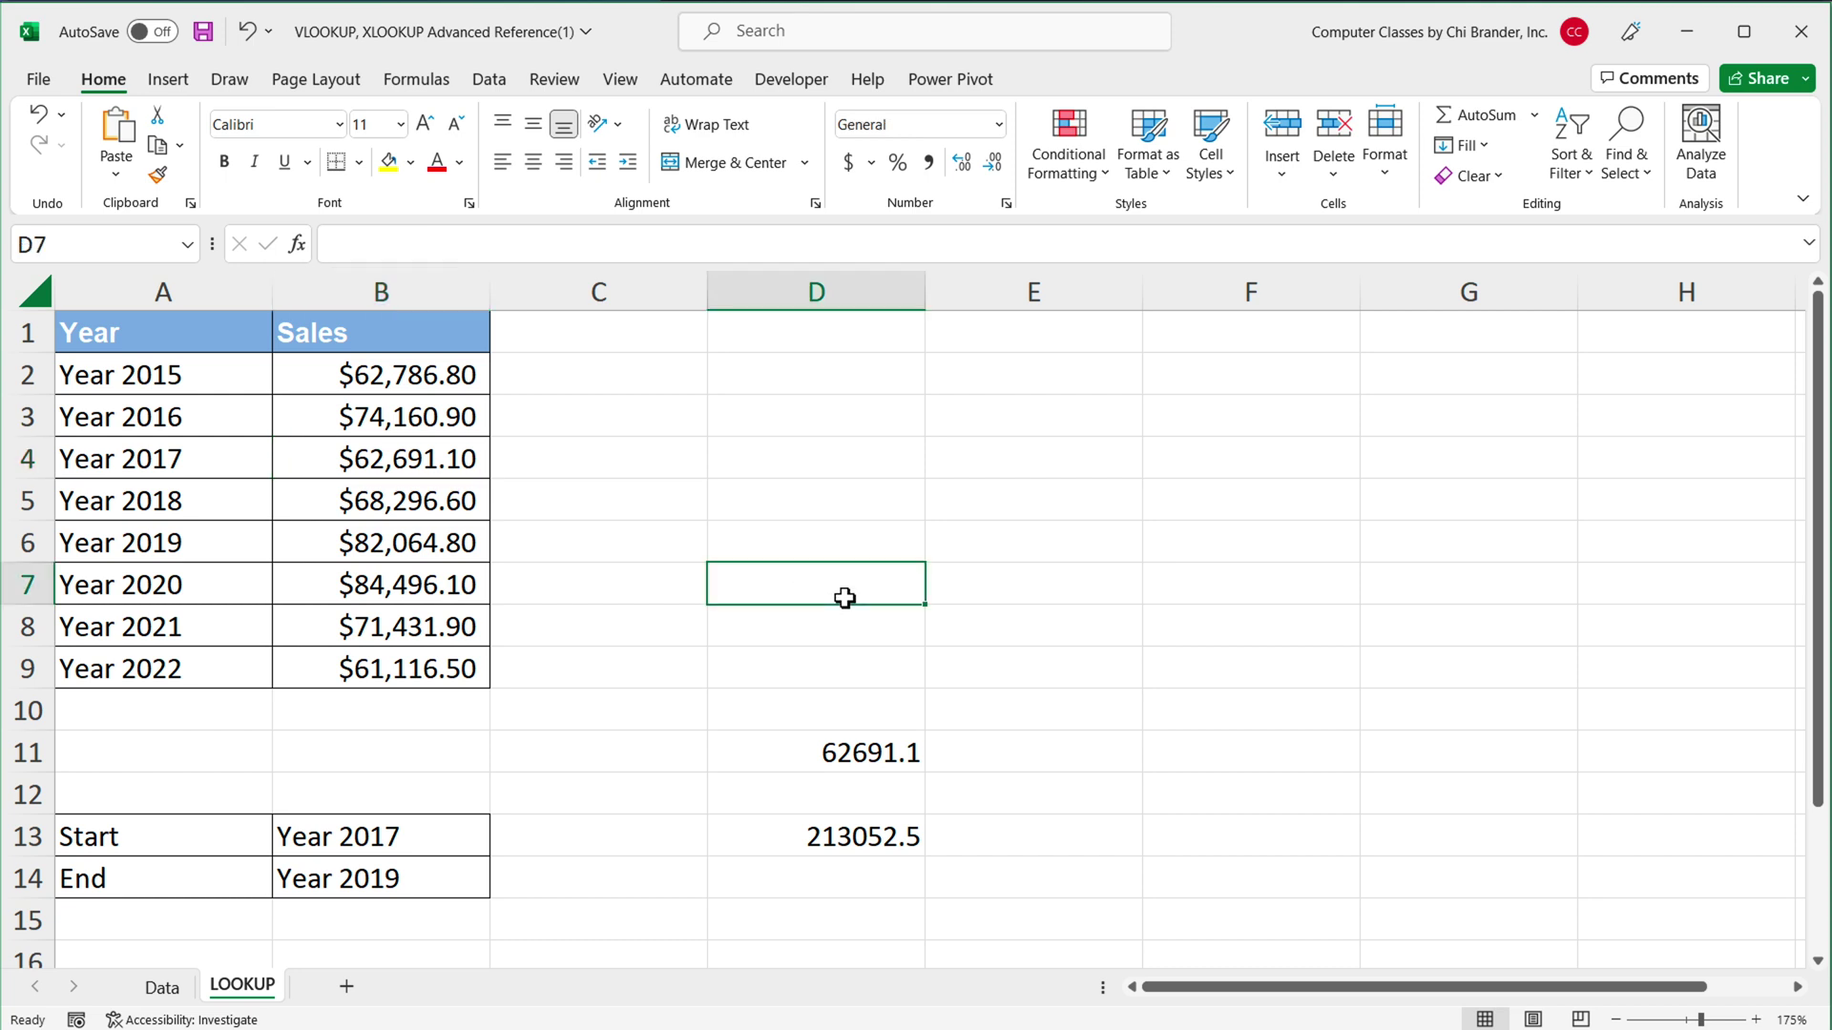
{"action": "type", "text": "=OF"}
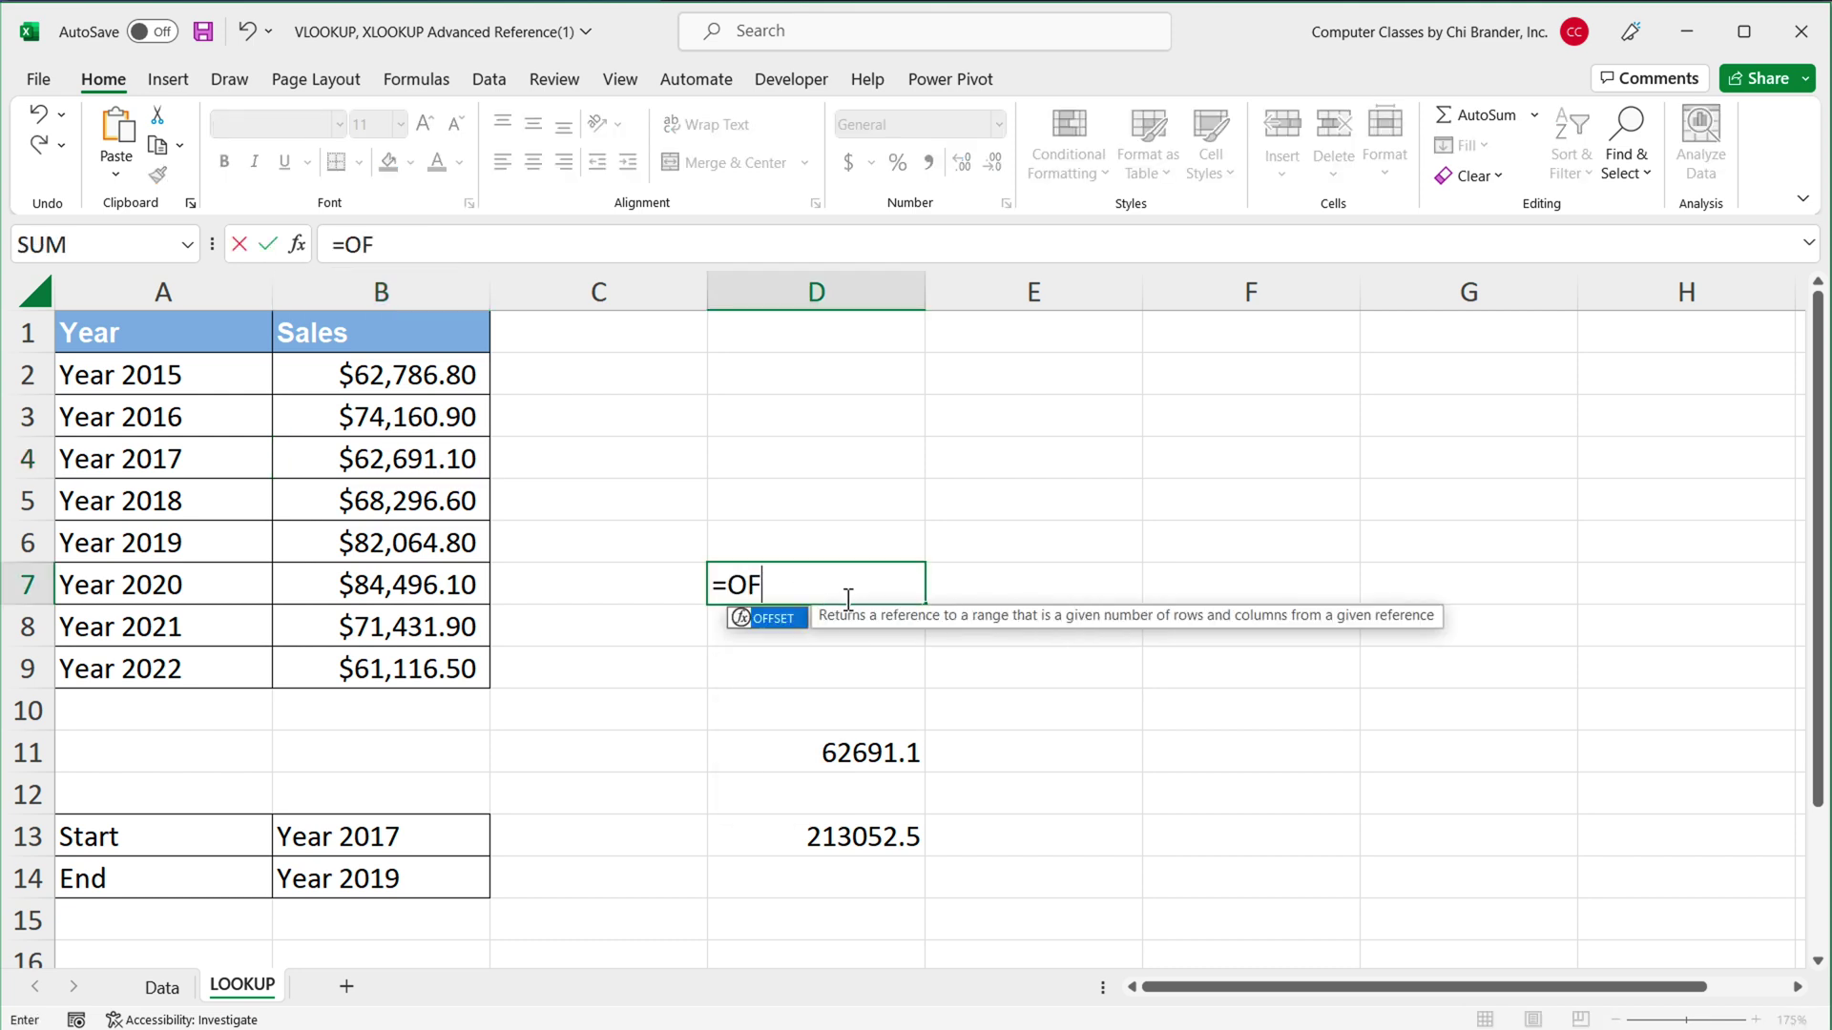
{"action": "key", "text": "Tab"}
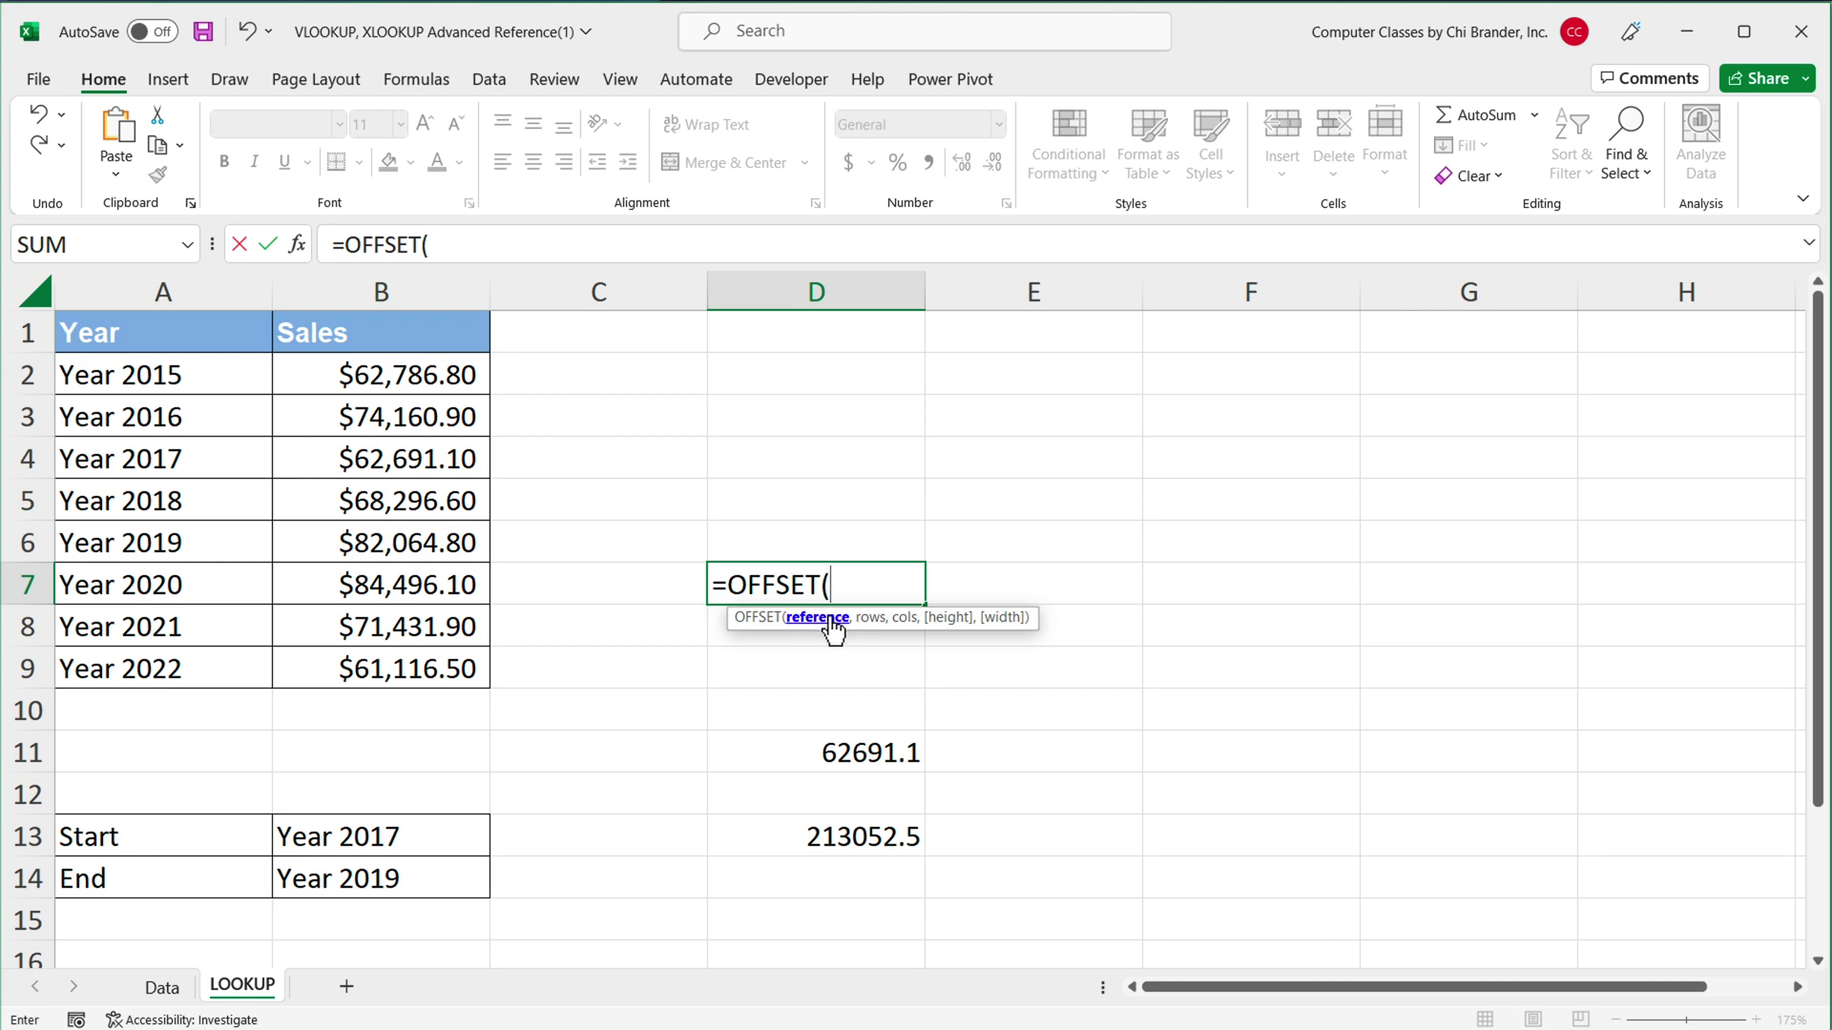
{"action": "left_click", "coordinate": [376, 466]}
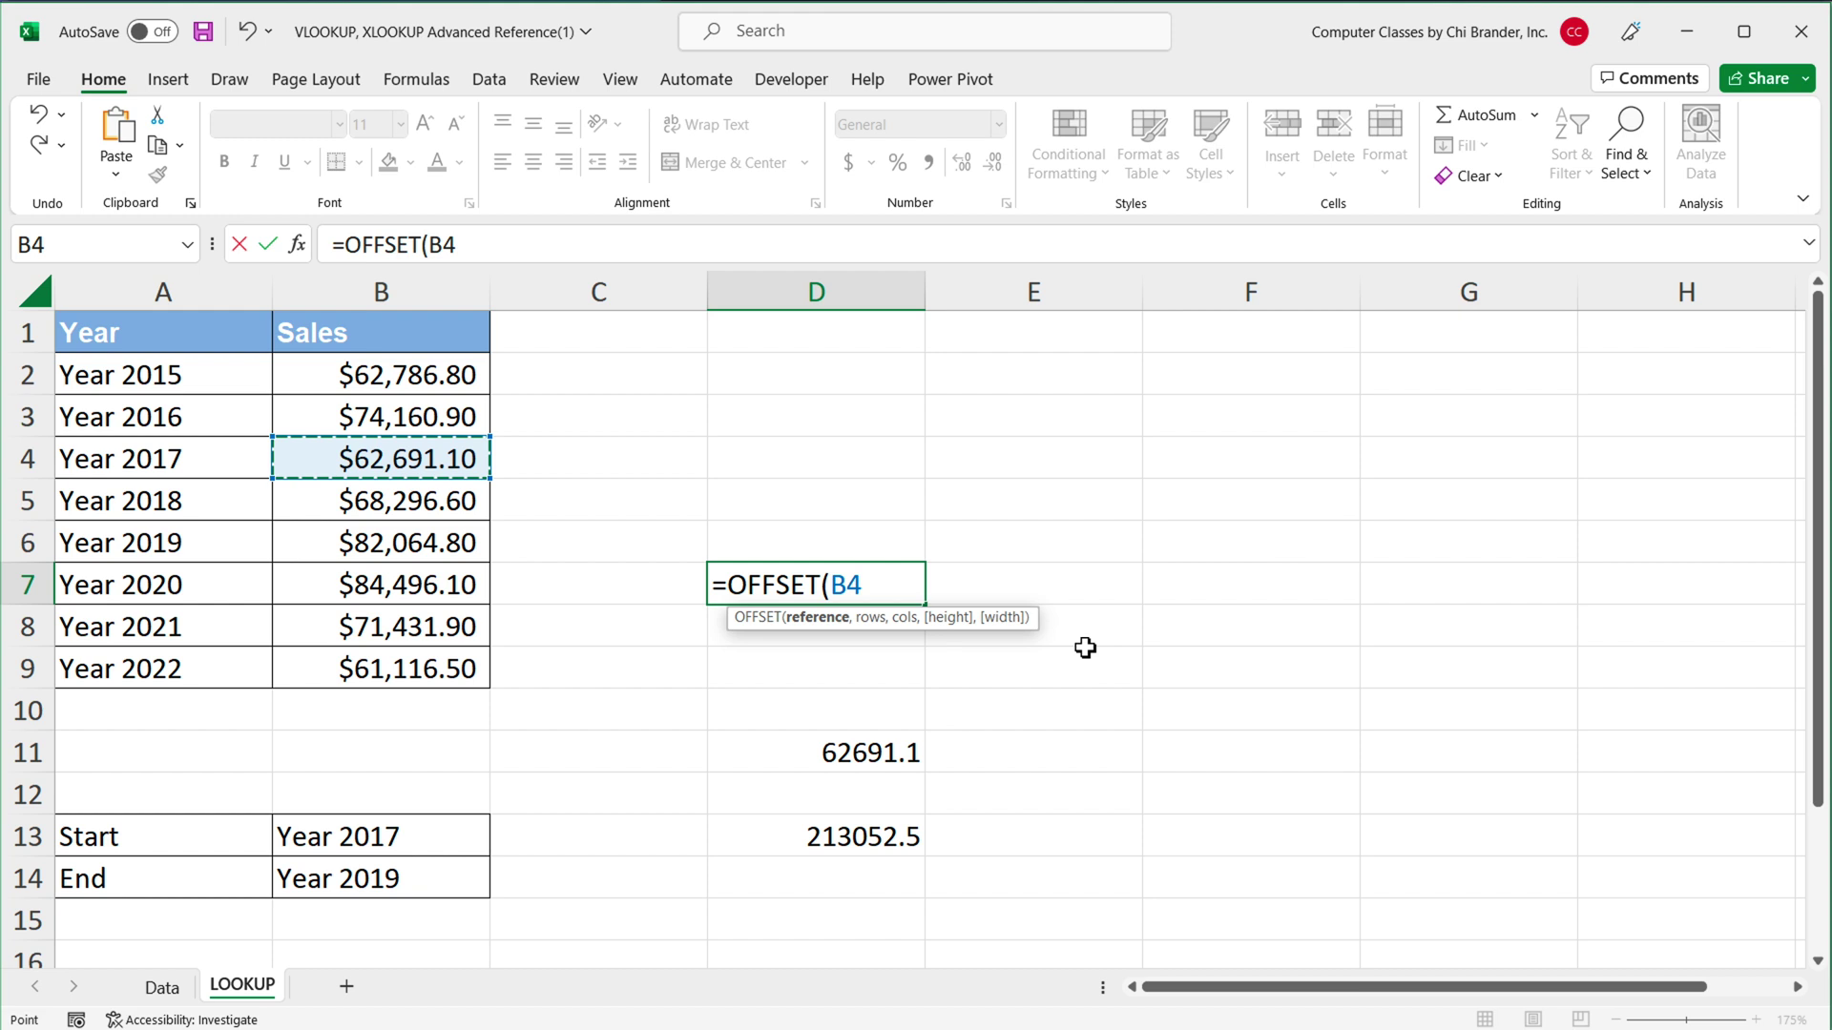
{"action": "type", "text": ",0"}
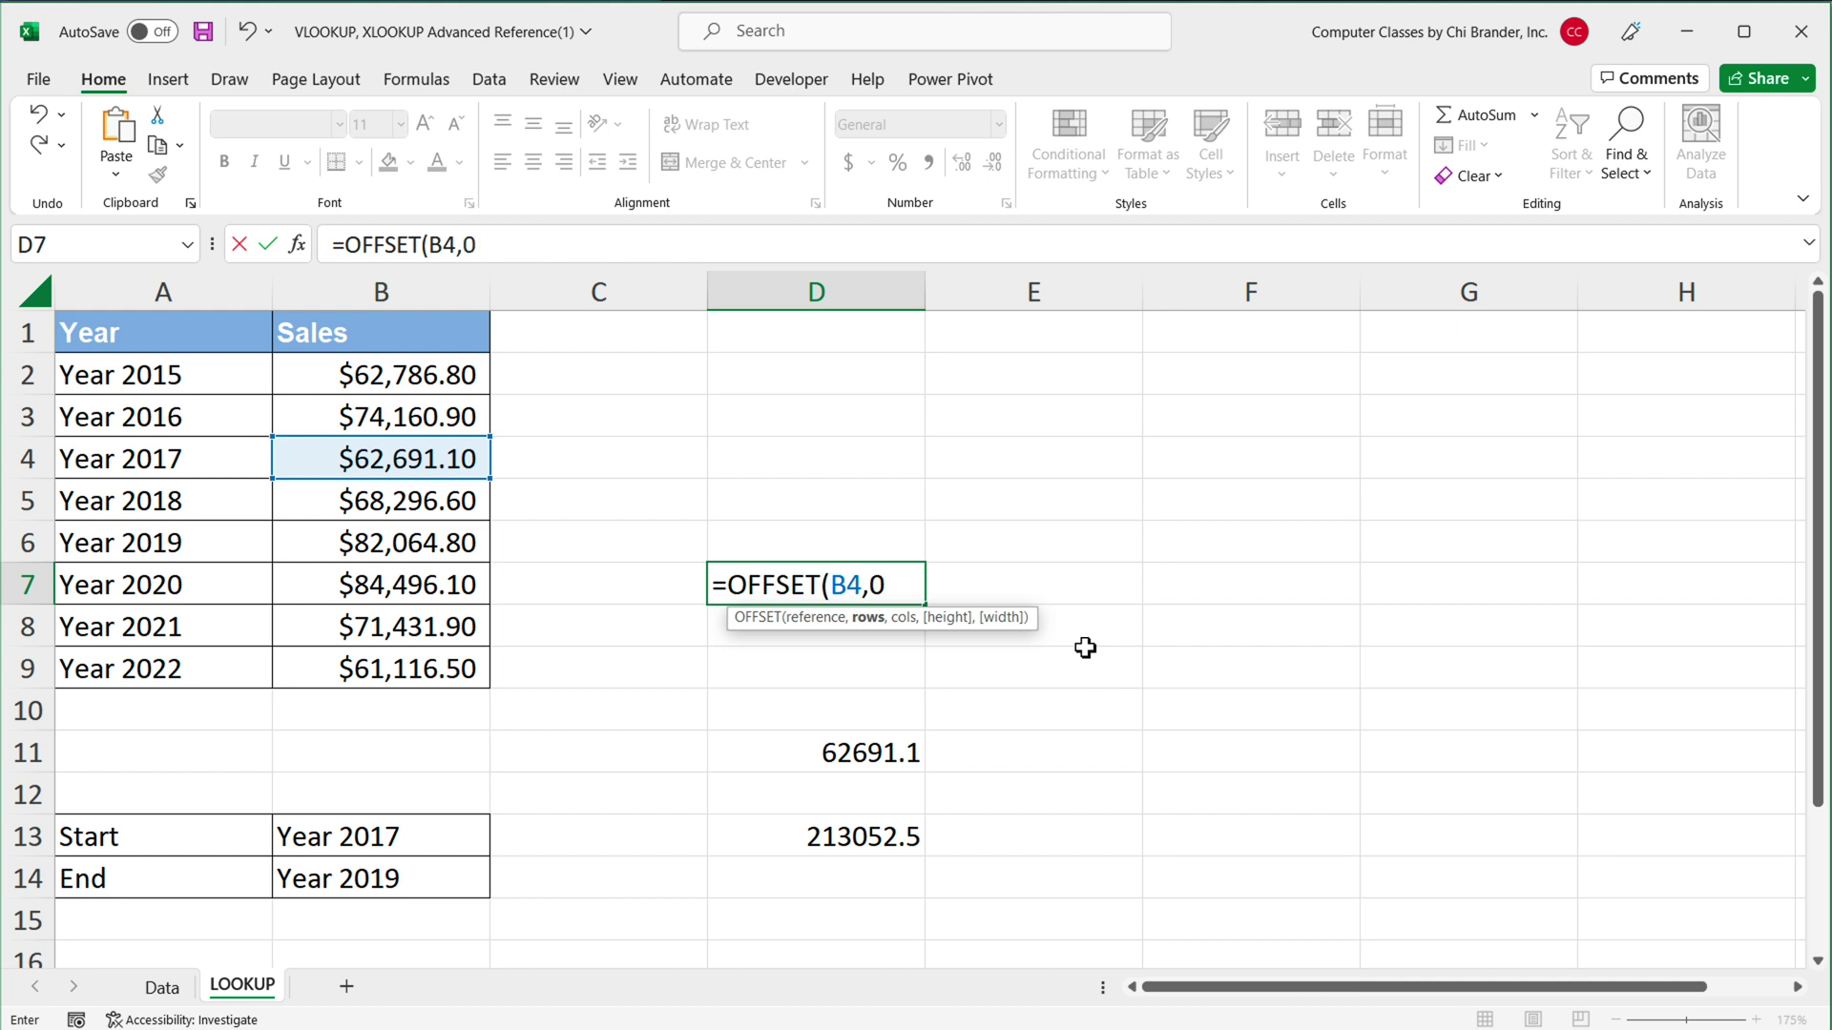
{"action": "type", "text": ",-"}
{"action": "type", "text": "1"}
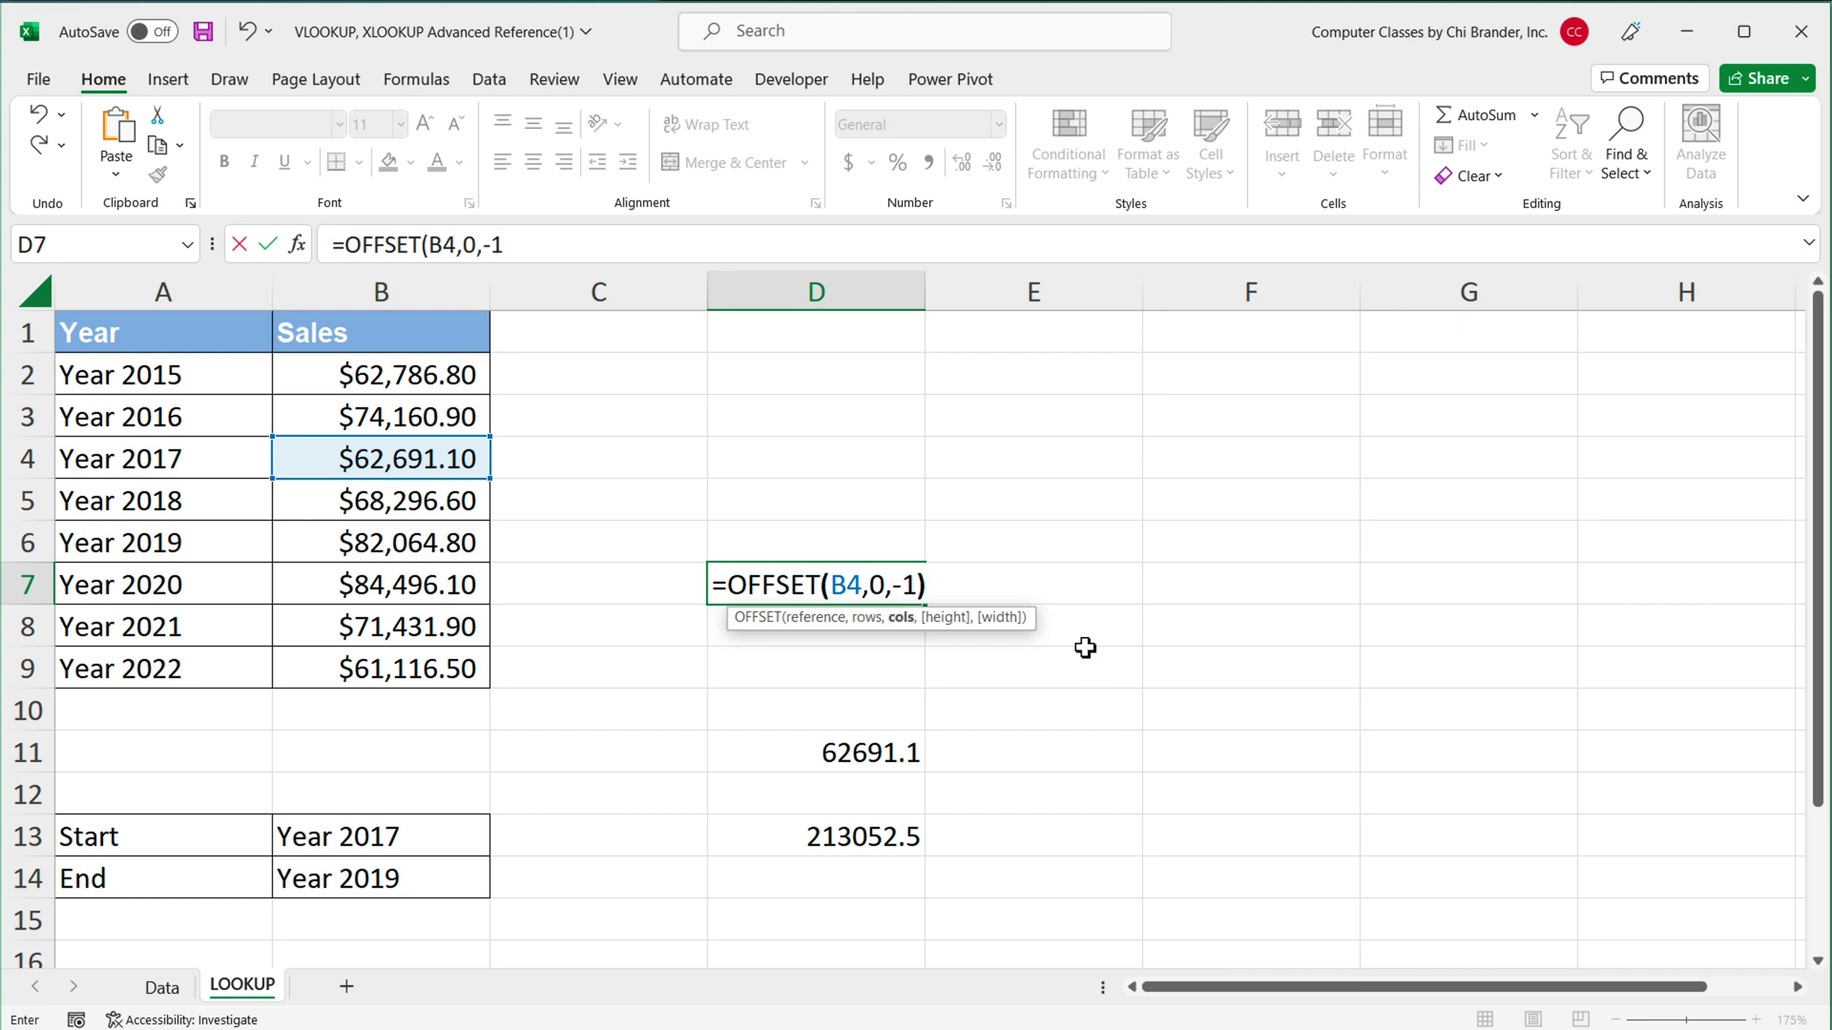
{"action": "key", "text": "Return"}
{"action": "left_click", "coordinate": [835, 586]}
{"action": "double_click", "coordinate": [835, 586]}
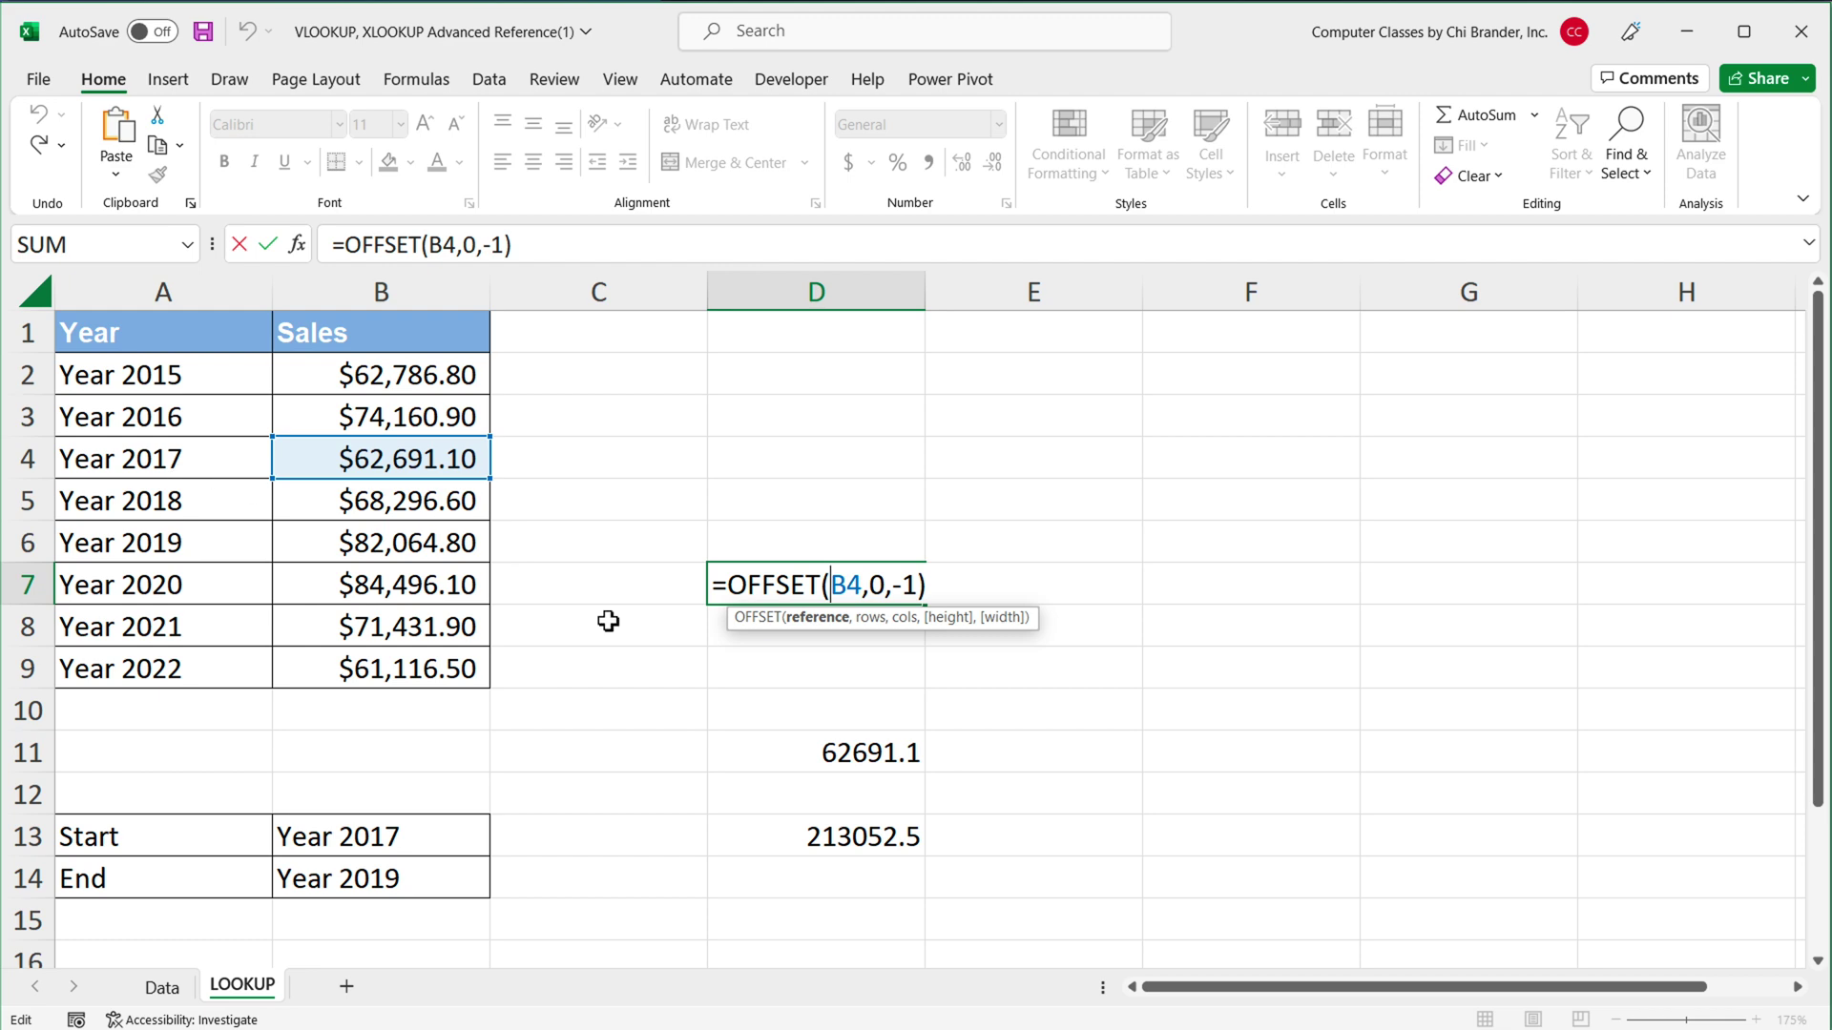
{"action": "key", "text": "Return"}
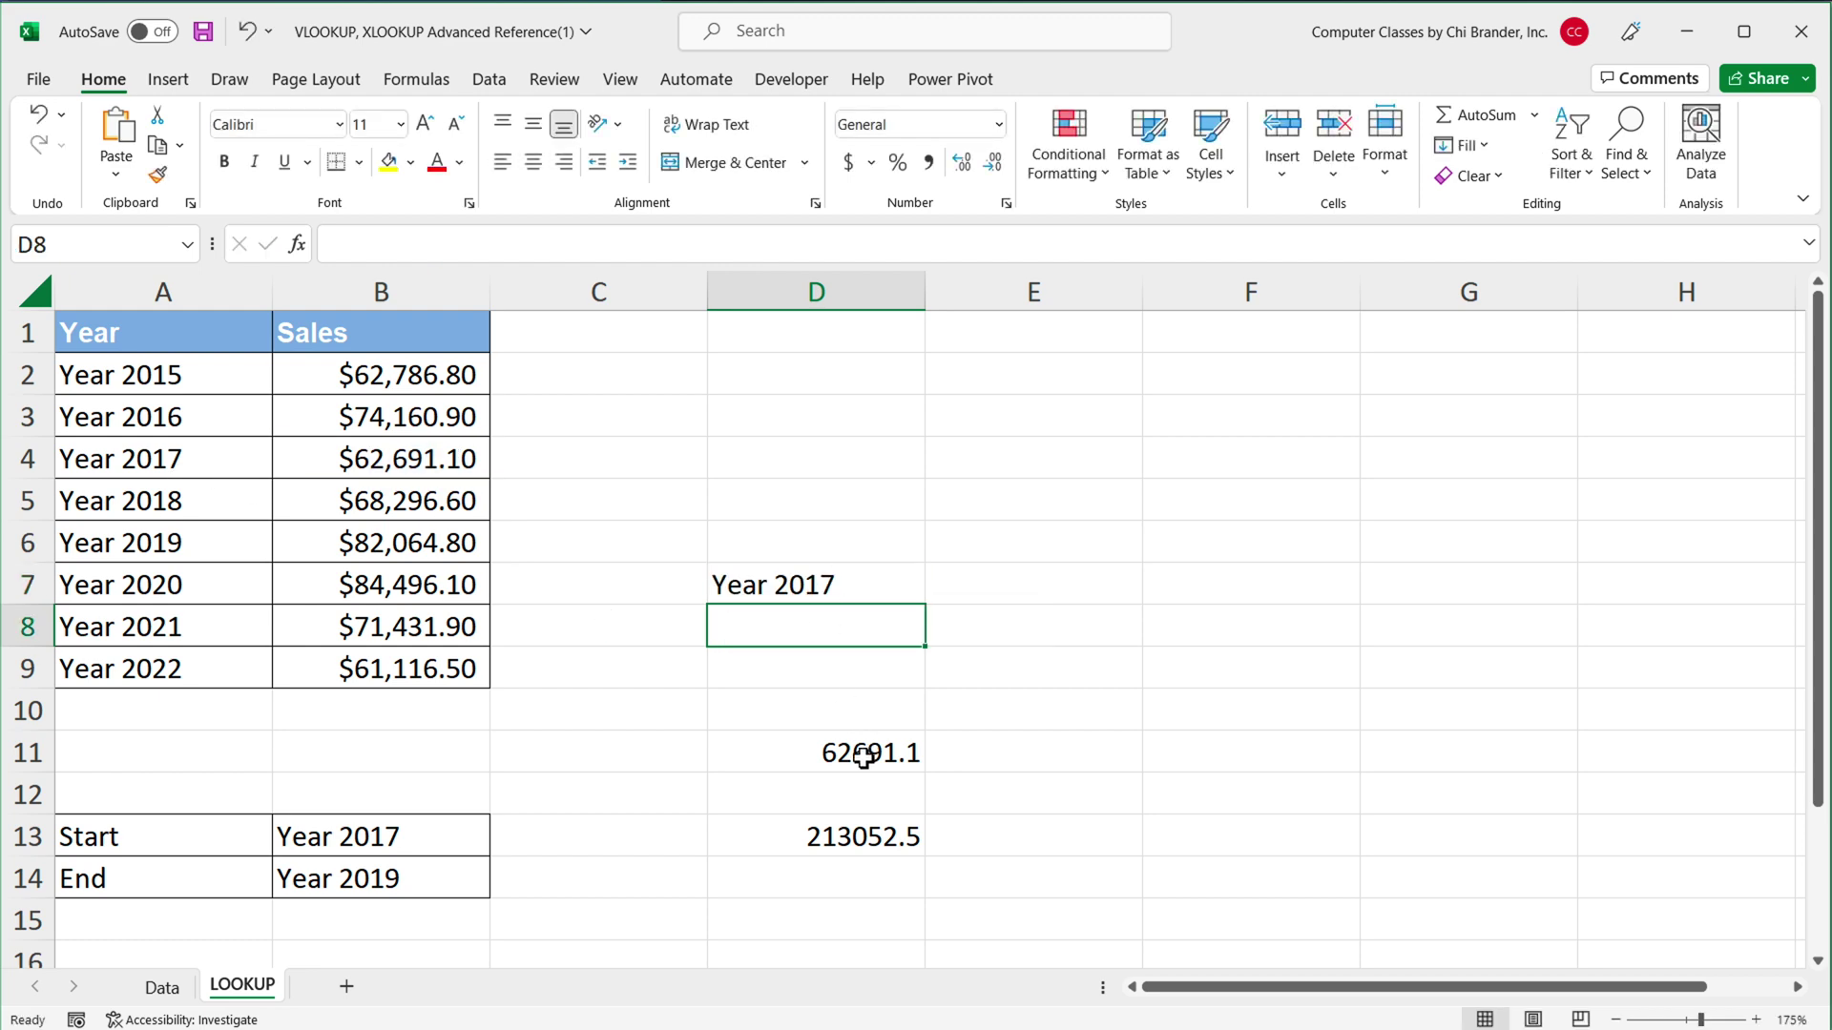
- Copy the XLOOKUP(B13,A2:A9,B2:B9) expression from D11's formula
{"action": "double_click", "coordinate": [803, 595]}
{"action": "double_click", "coordinate": [842, 584]}
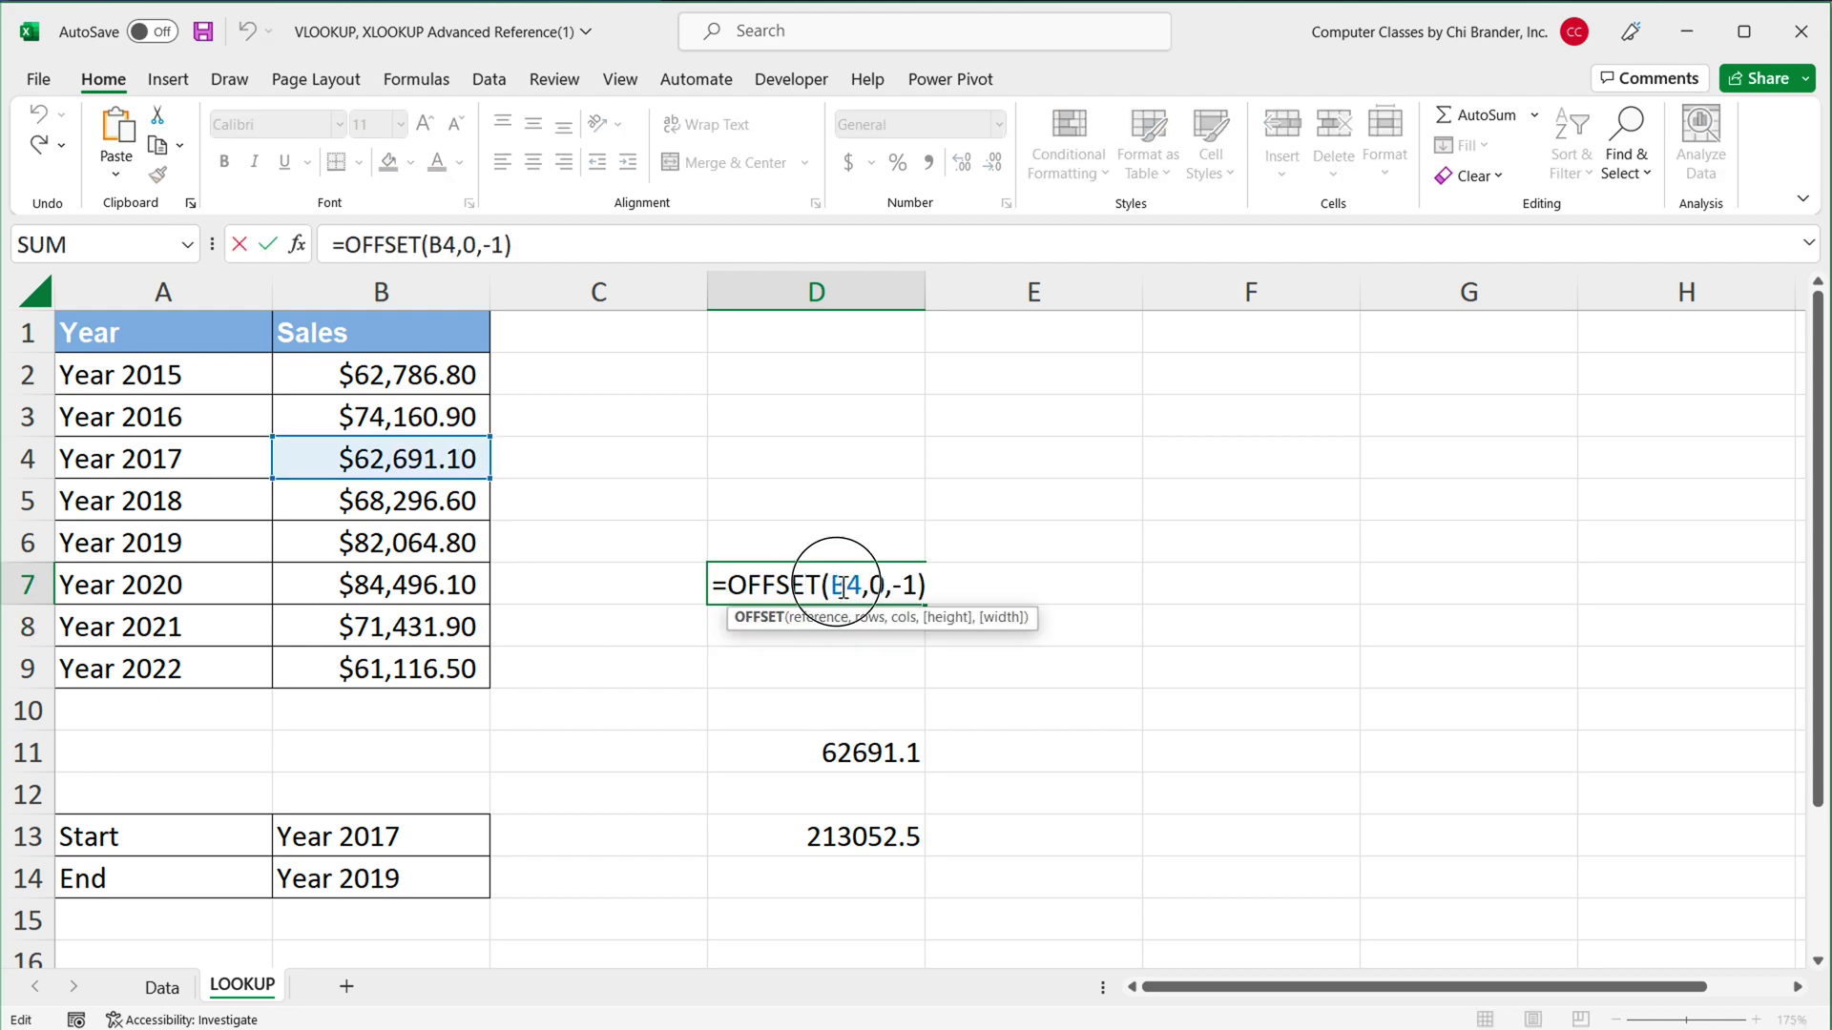
{"action": "key", "text": "Escape"}
{"action": "double_click", "coordinate": [838, 752]}
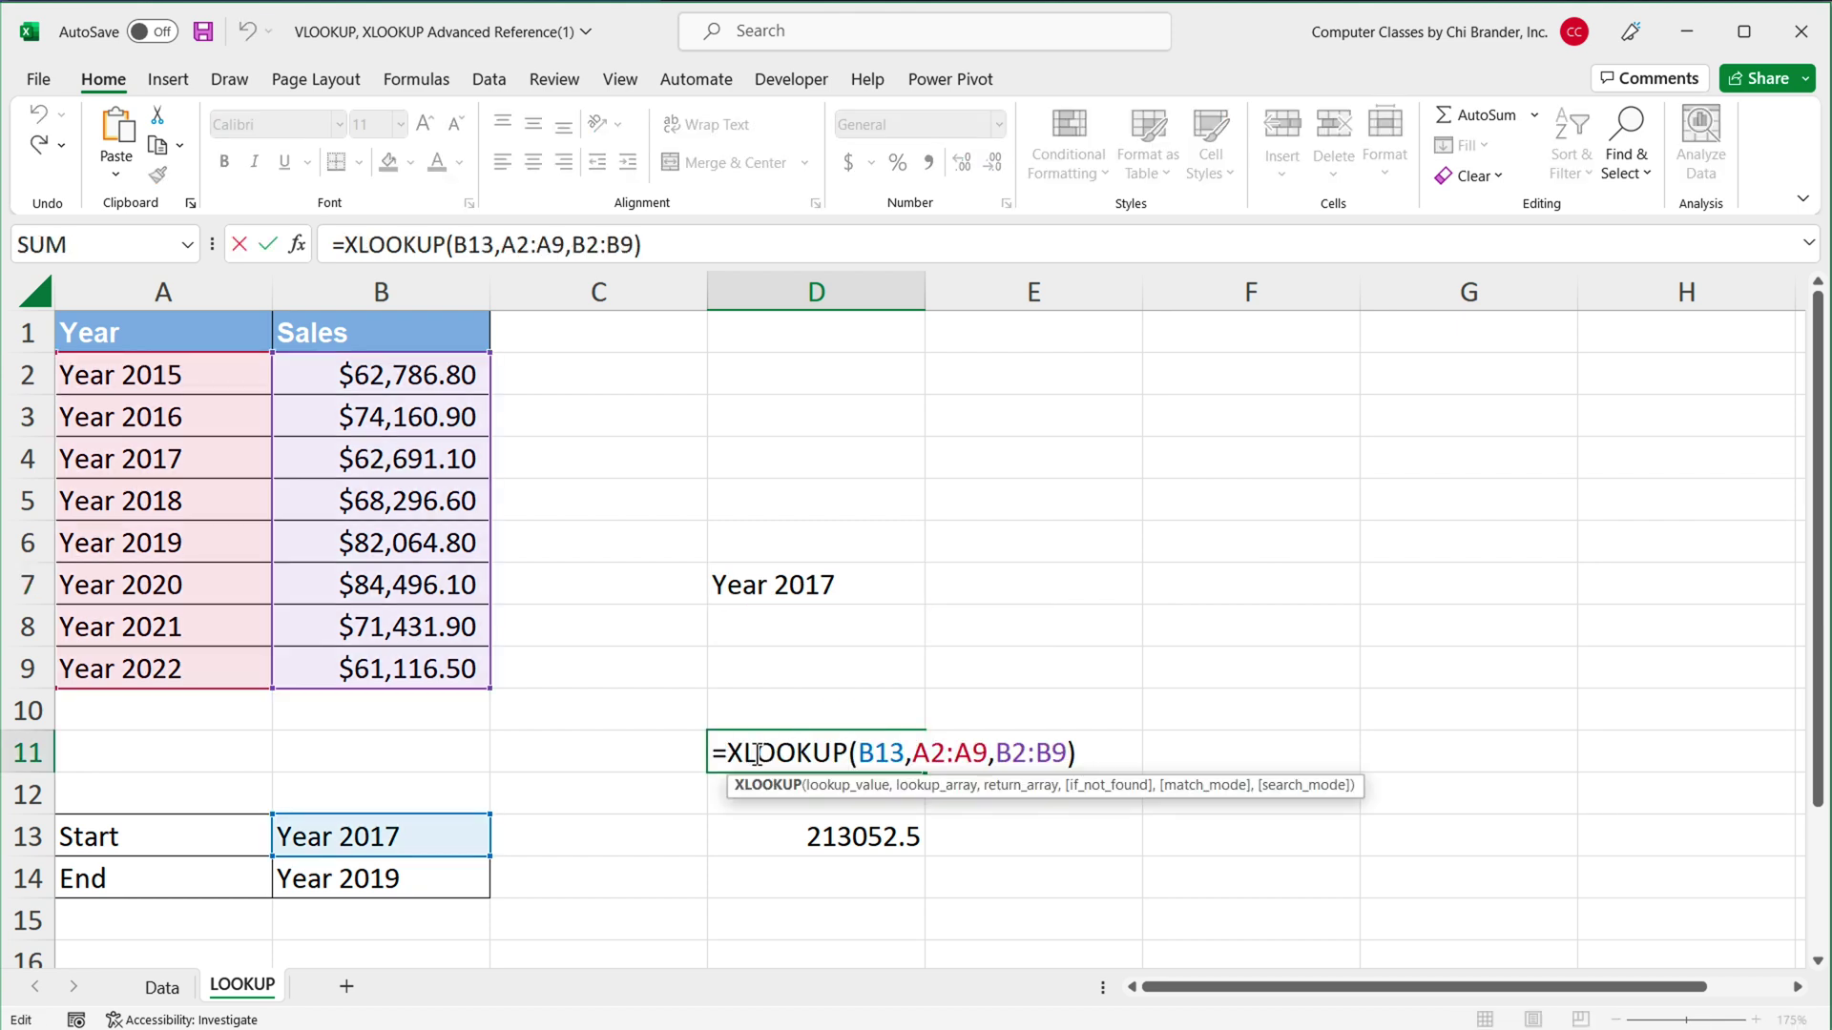
{"action": "left_click_drag", "start_coordinate": [733, 755], "coordinate": [1116, 760]}
{"action": "key", "text": "ctrl+c"}
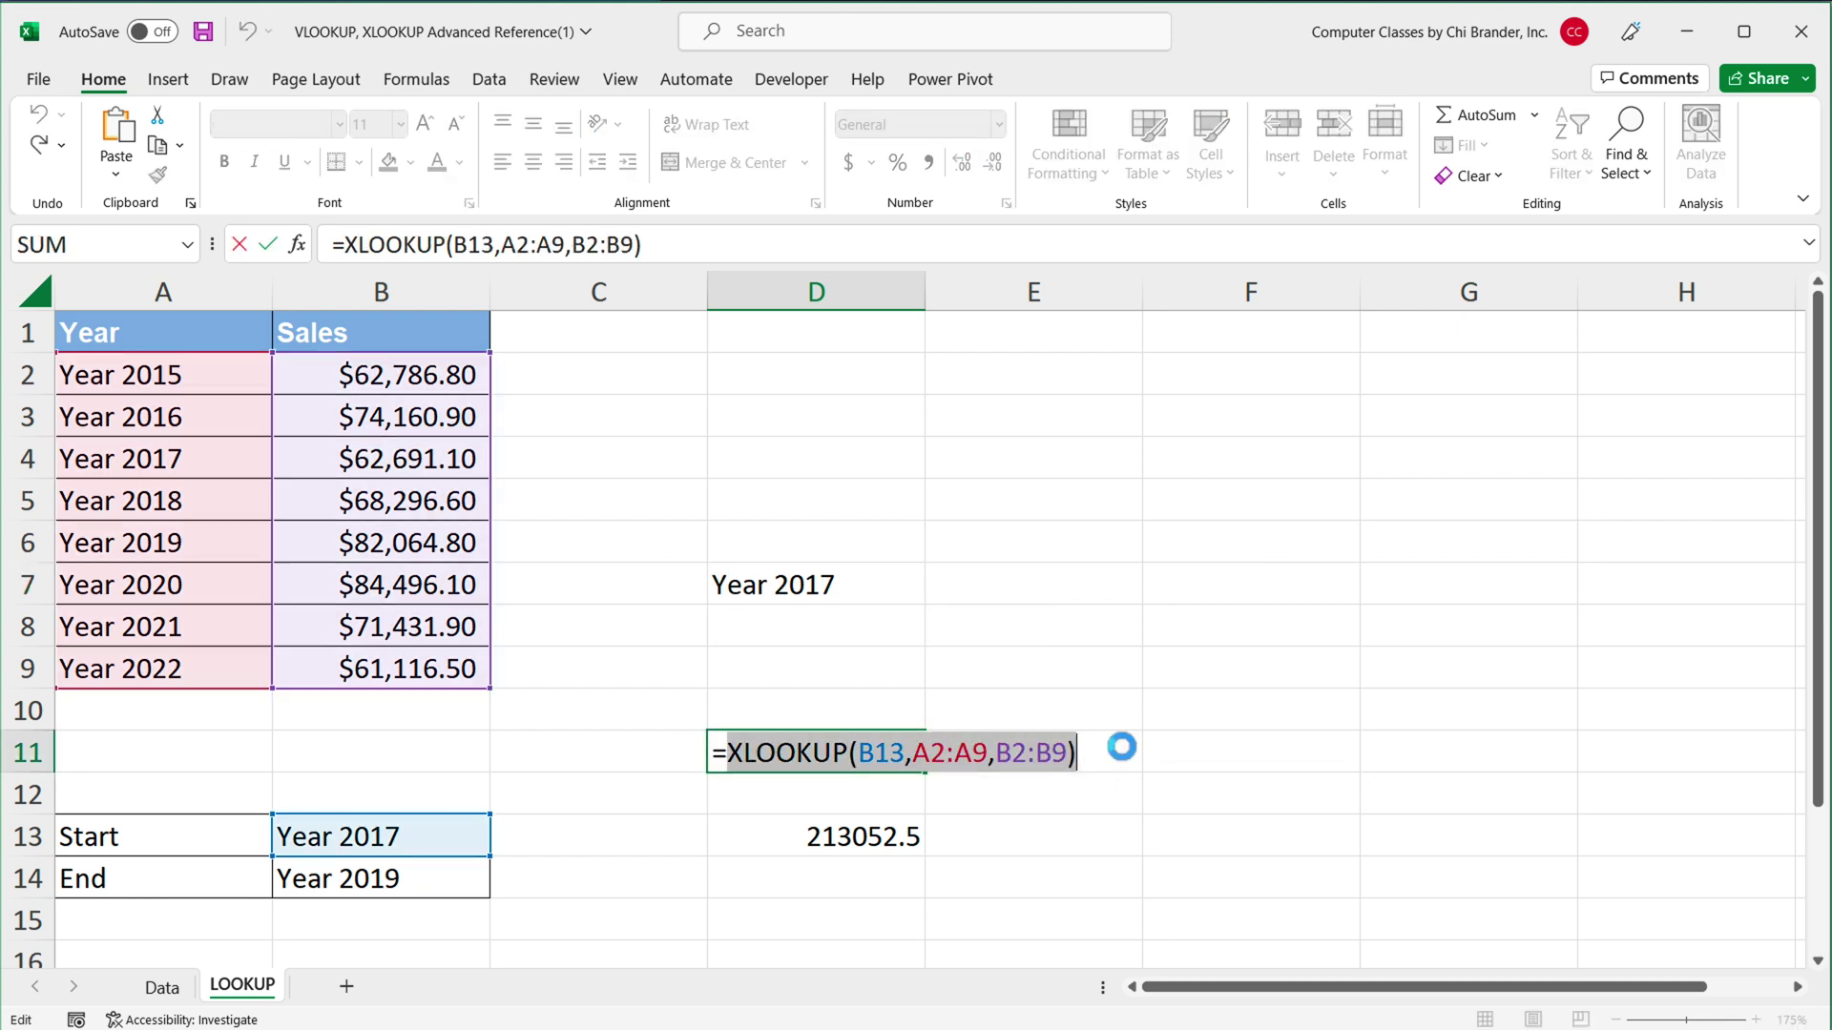
{"action": "key", "text": "Return"}
- Replace B4 in D7's OFFSET with the copied XLOOKUP, still returning Year 2017
{"action": "double_click", "coordinate": [775, 591]}
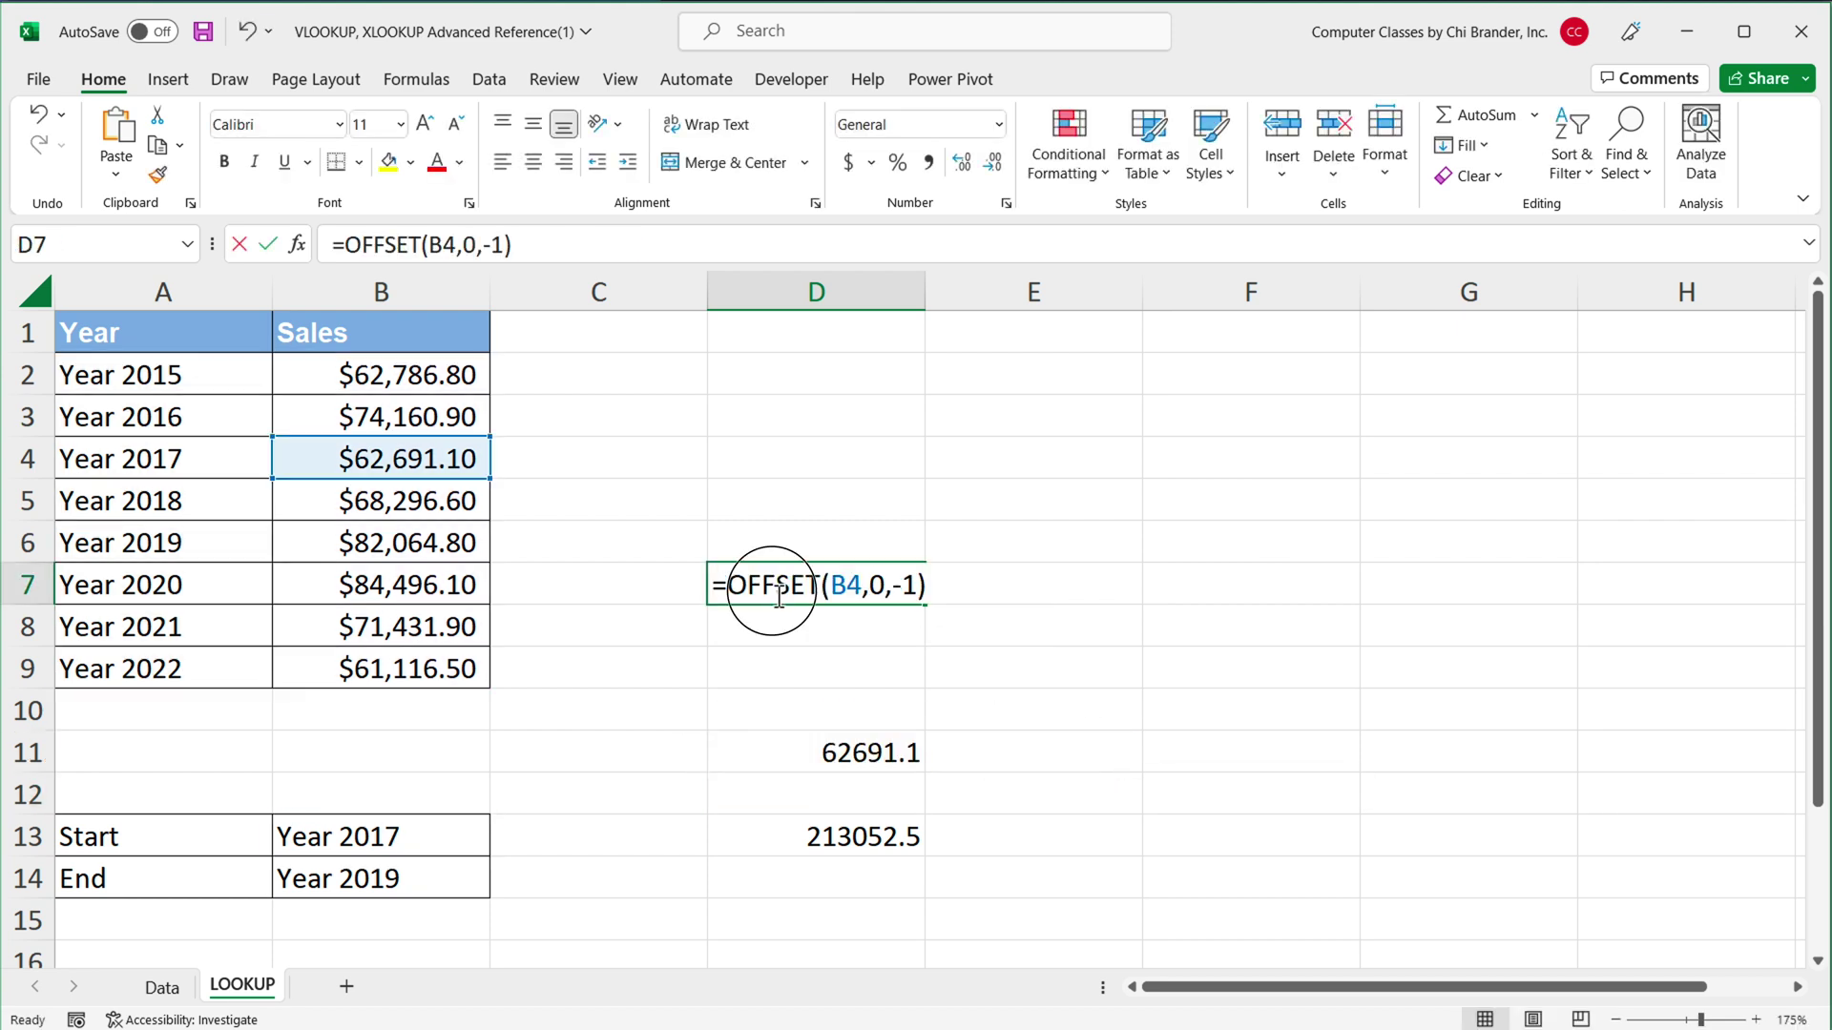
{"action": "left_click", "coordinate": [859, 585]}
{"action": "double_click", "coordinate": [852, 585]}
{"action": "key", "text": "ctrl+v"}
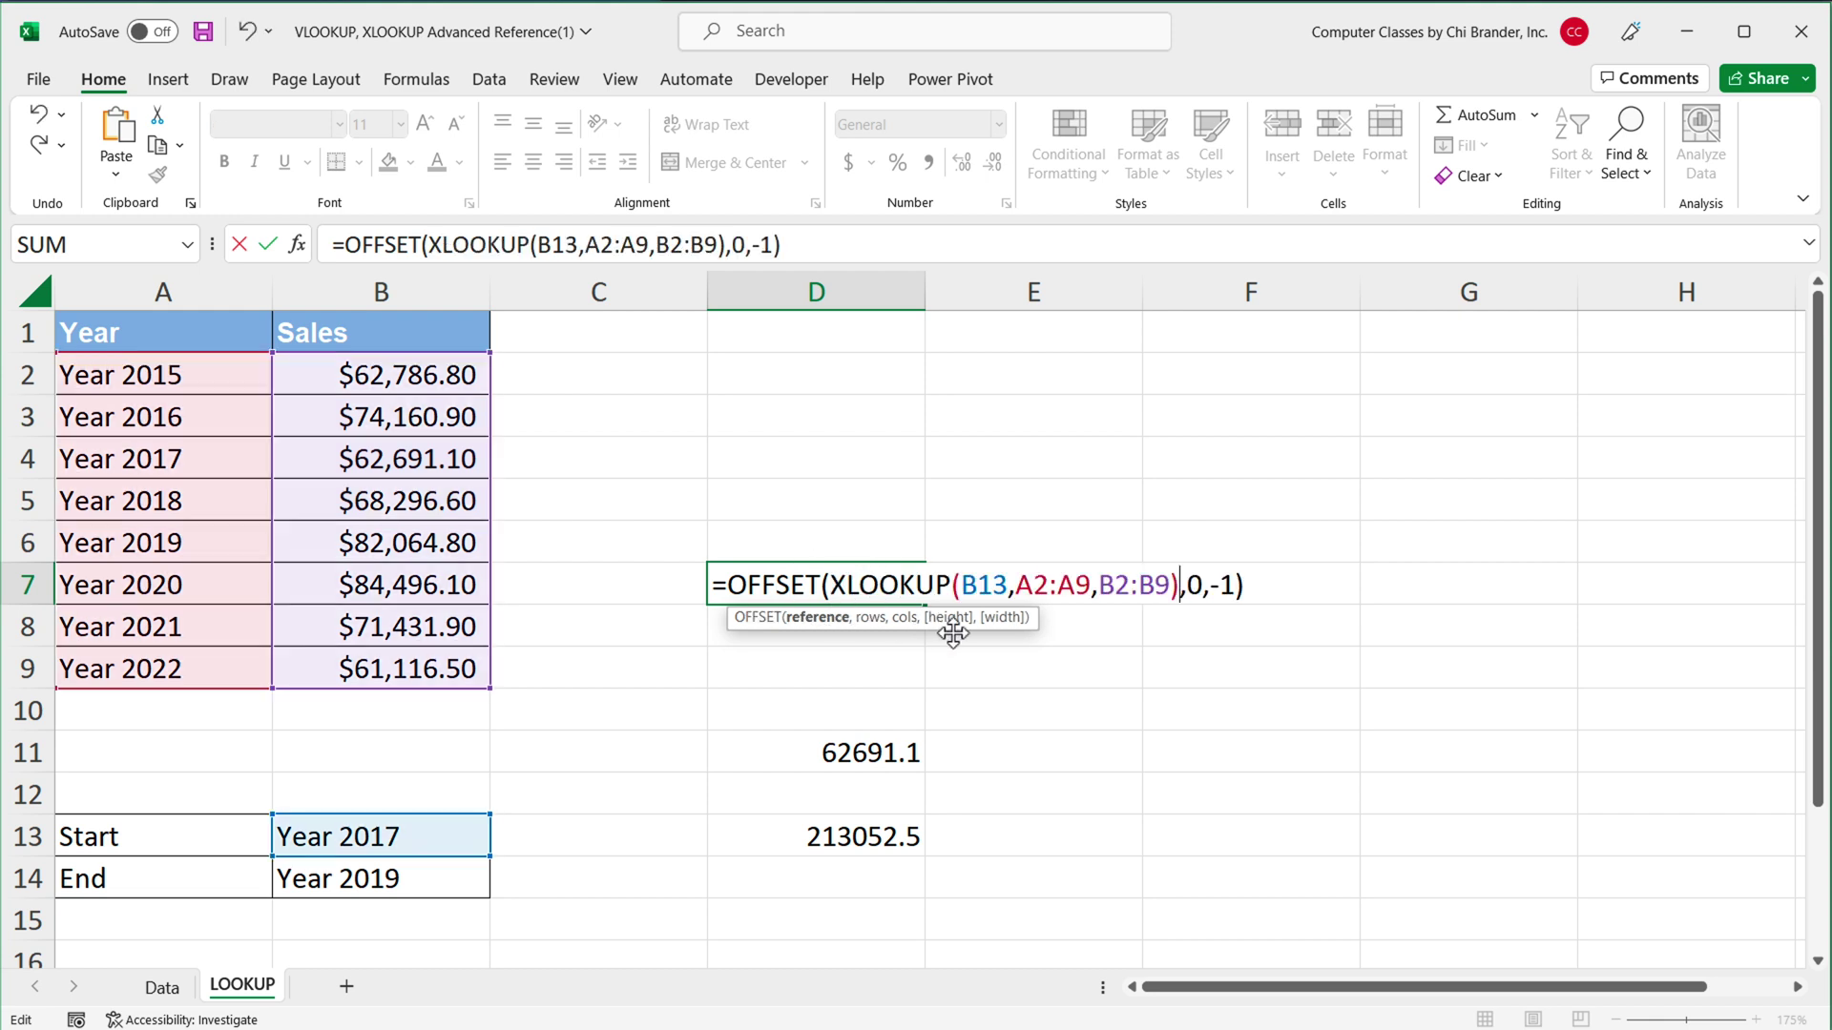
{"action": "key", "text": "Return"}
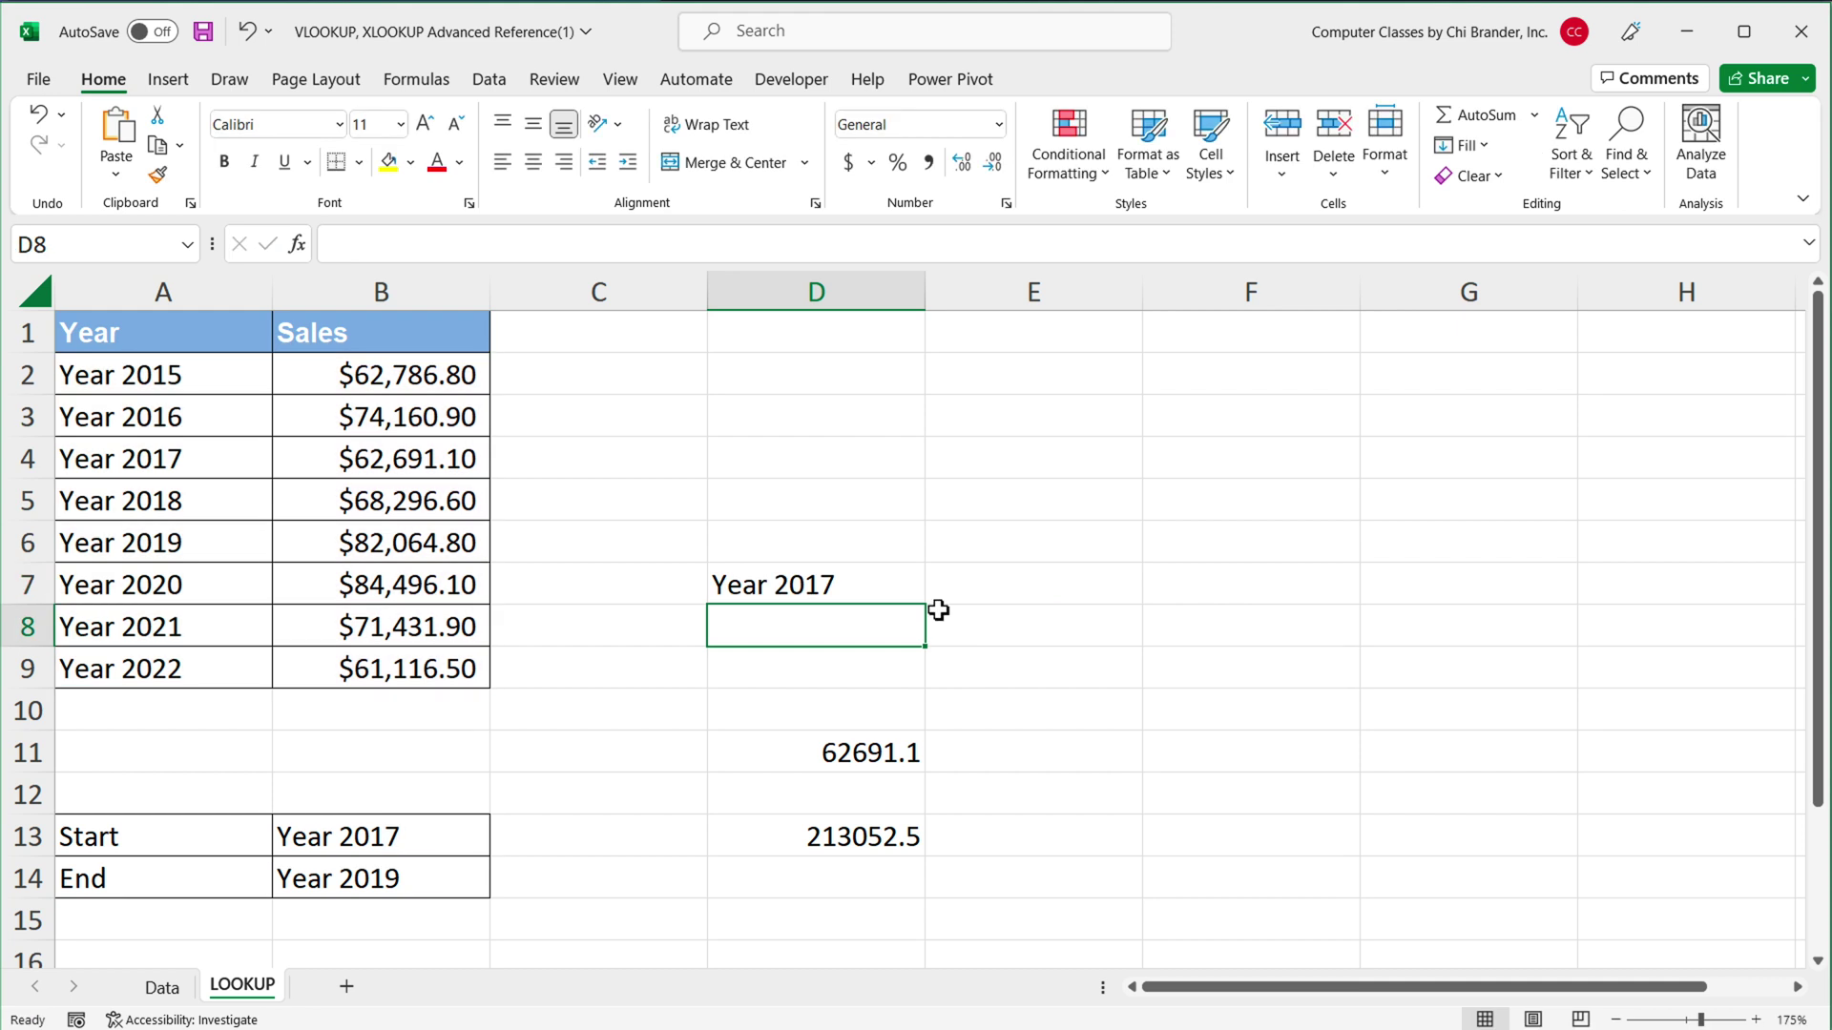
{"action": "double_click", "coordinate": [864, 591]}
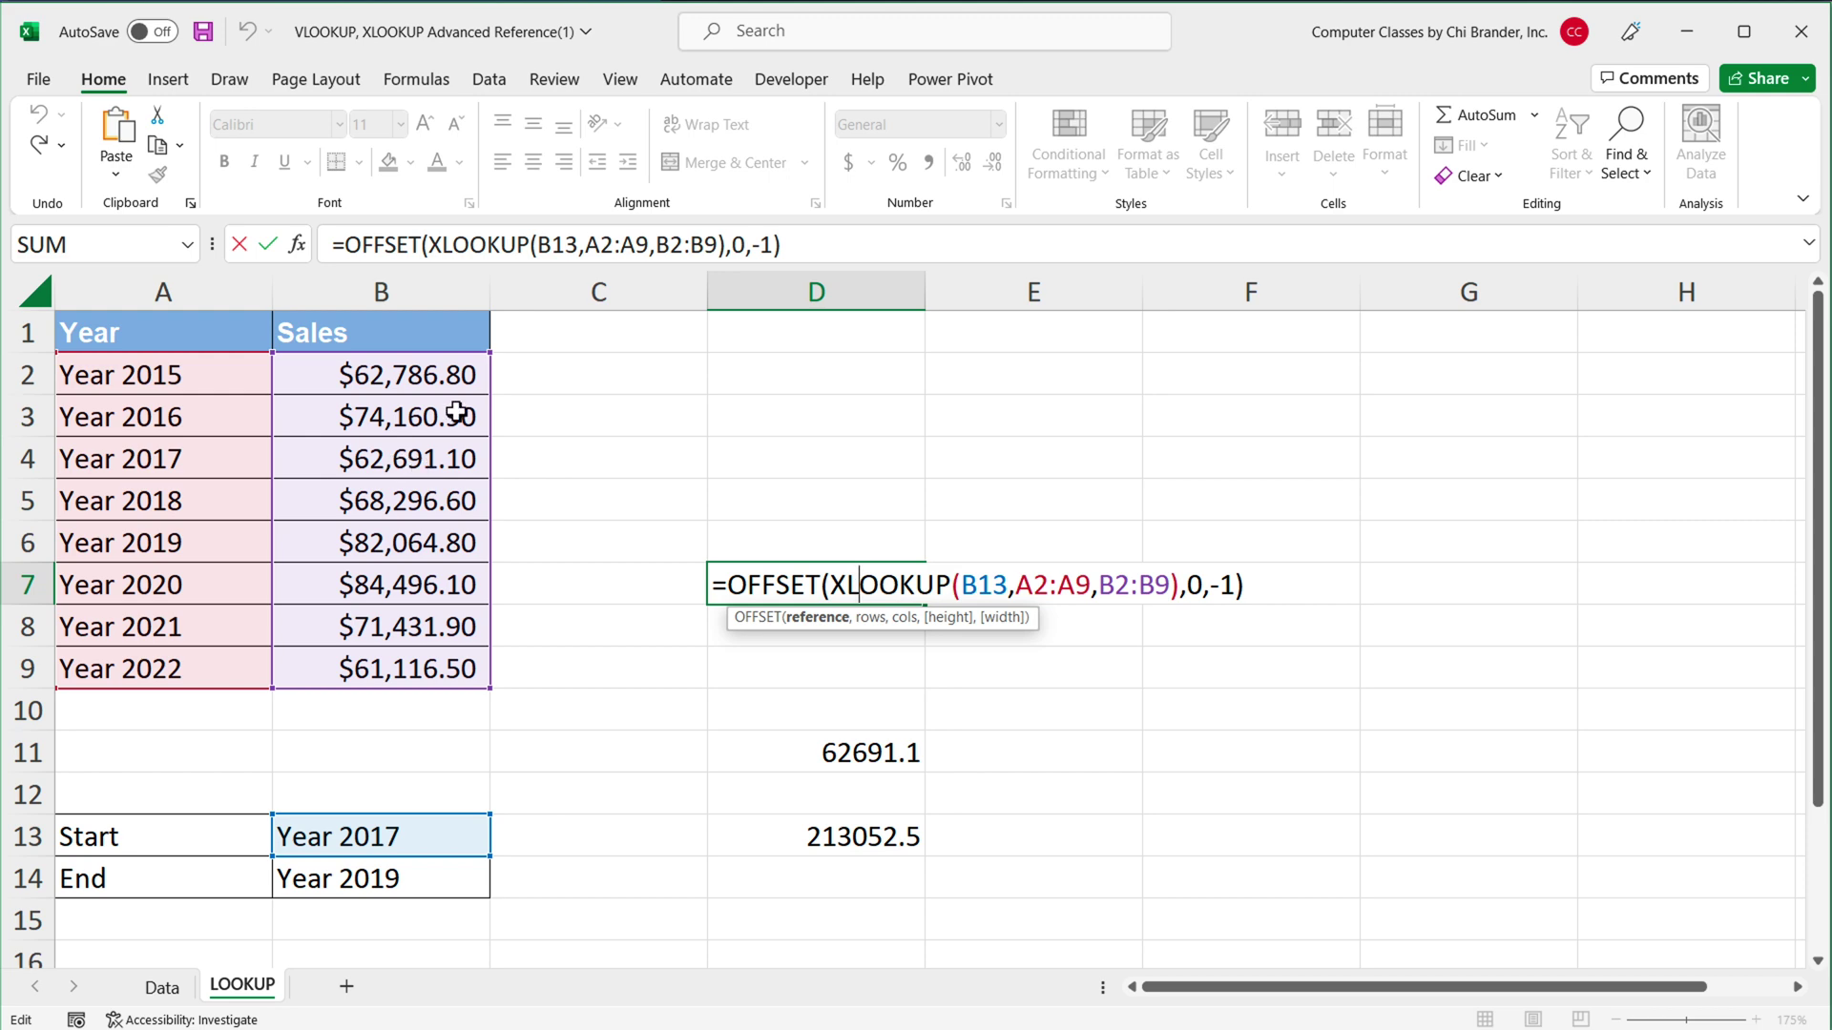
- Change D7's offsets to one row down, zero columns: =OFFSET(XLOOKUP(B13,A2:A9,B2:B9),1,0)
{"action": "key", "text": "Return"}
{"action": "double_click", "coordinate": [808, 588]}
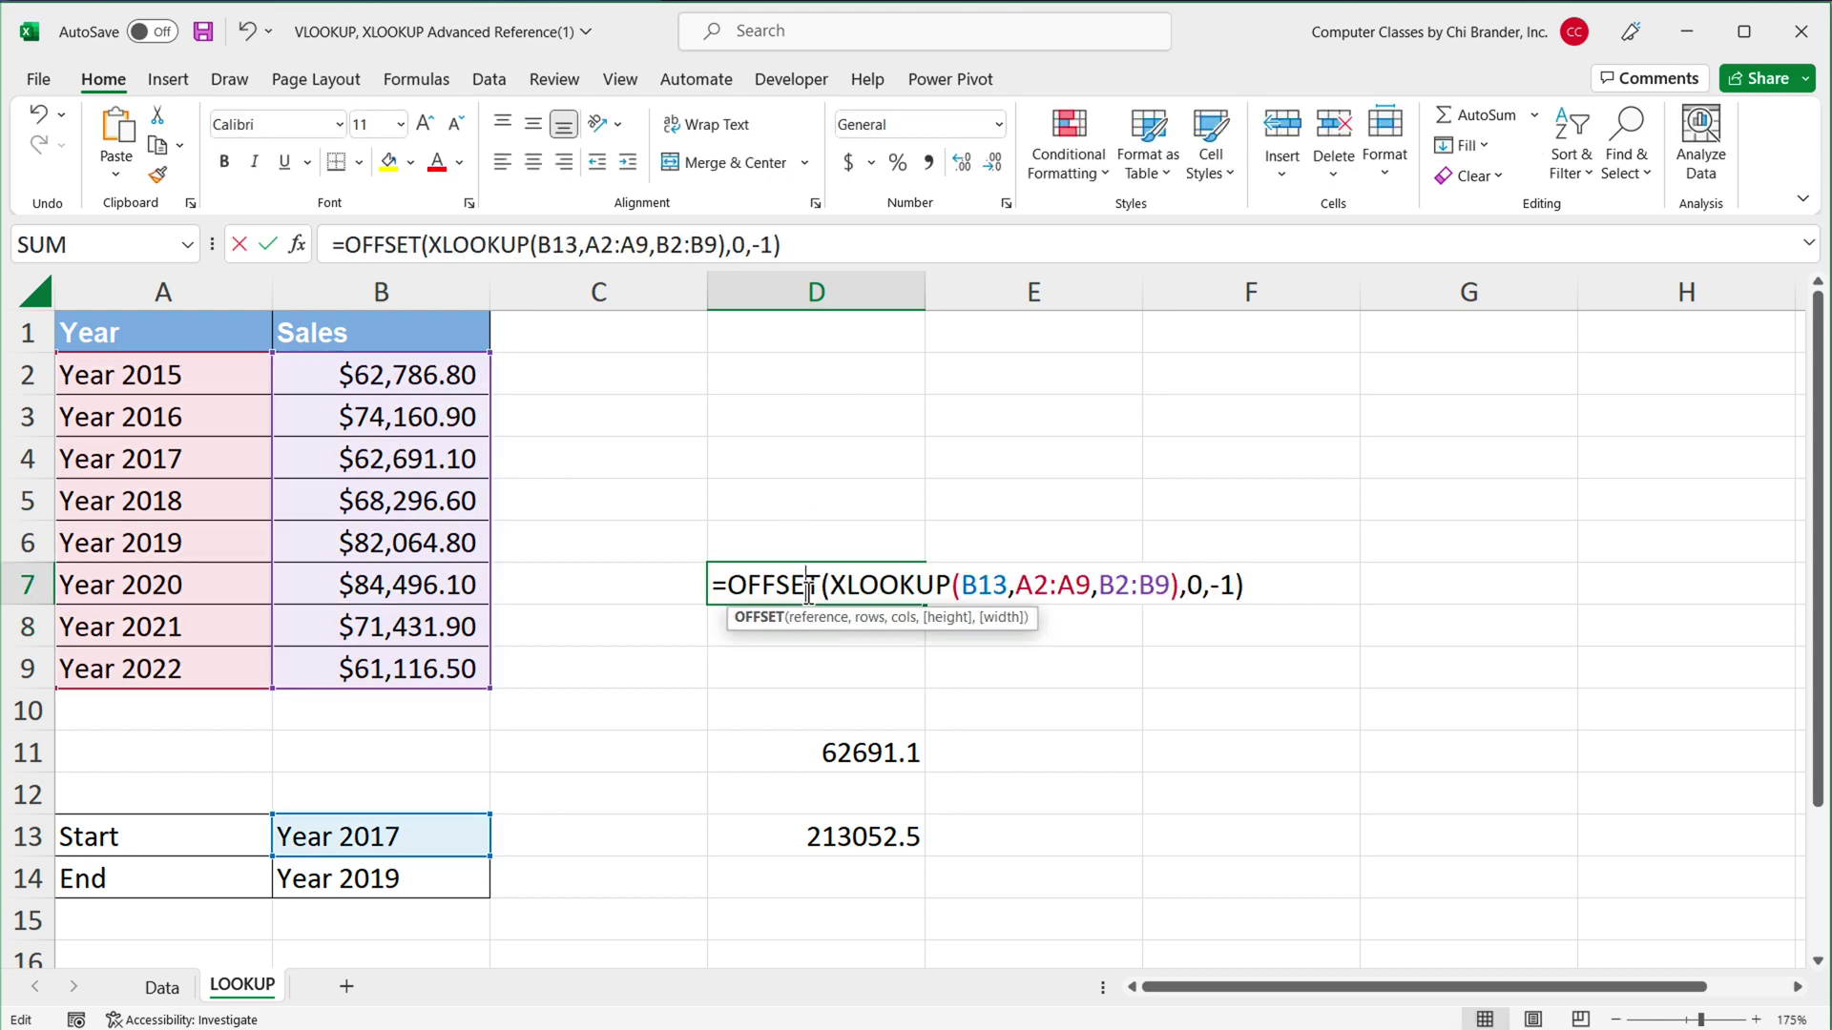
{"action": "double_click", "coordinate": [1193, 588]}
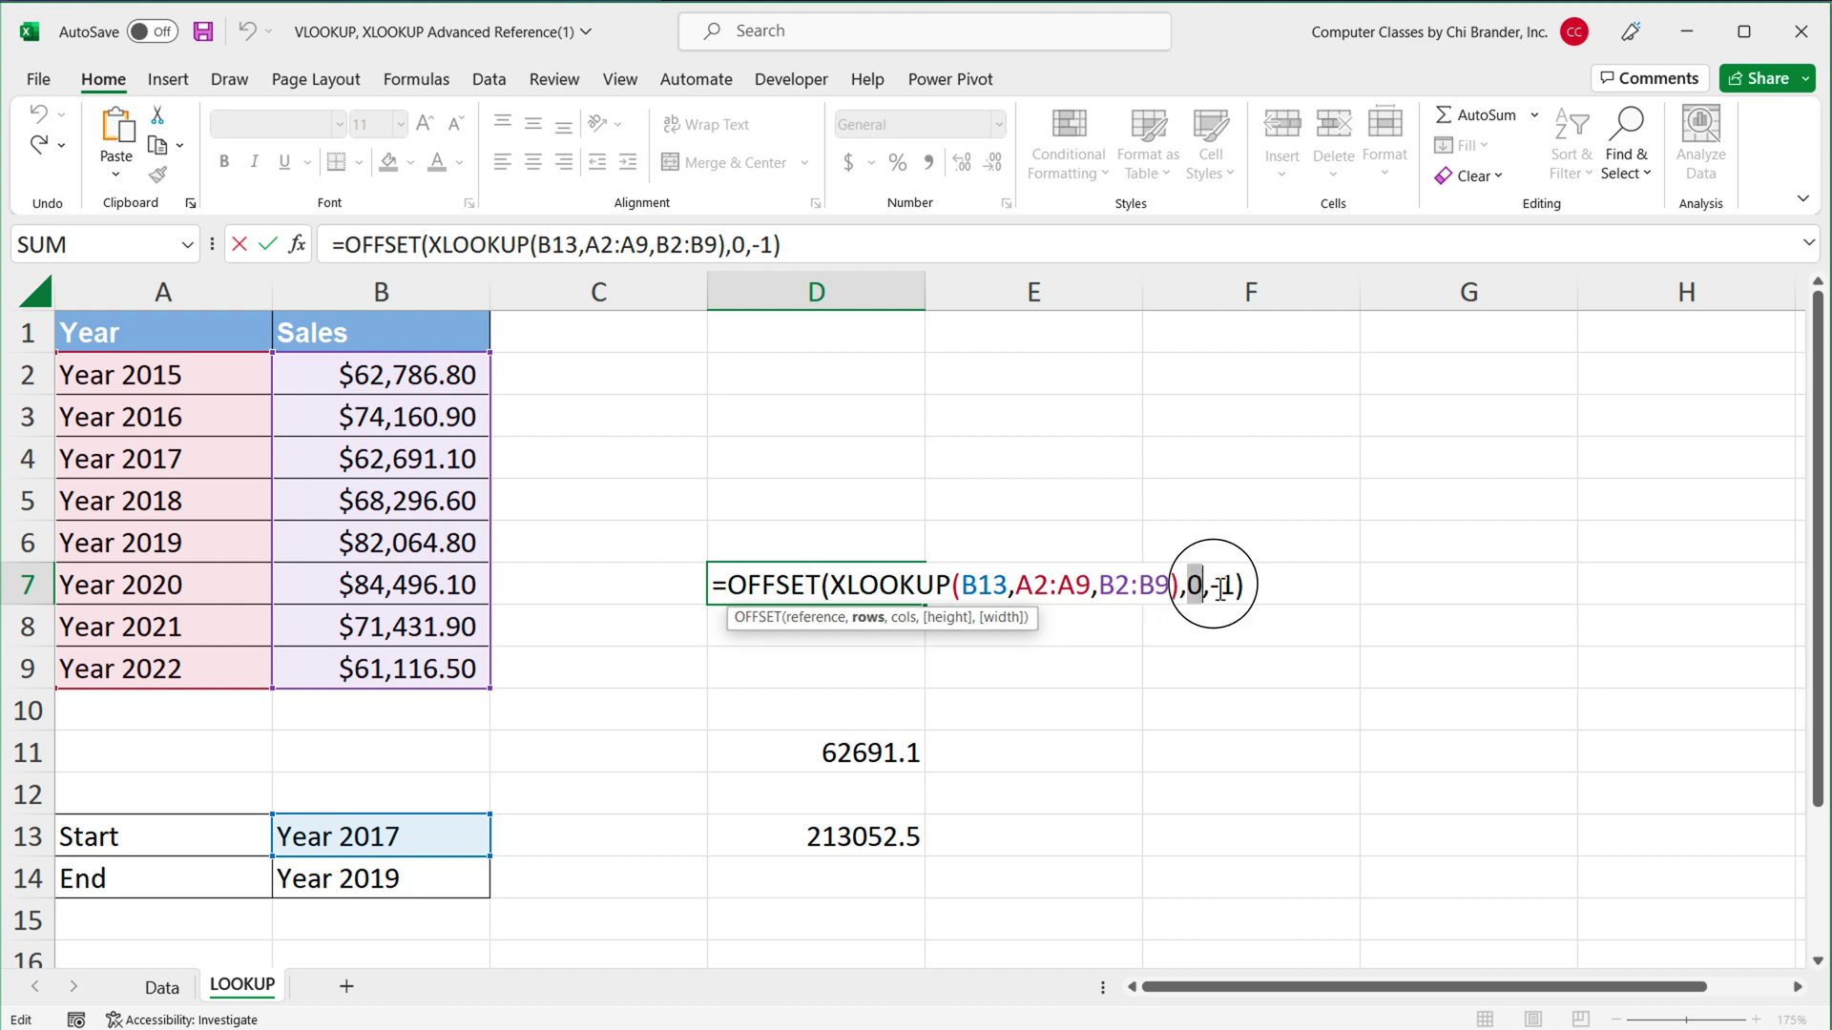
{"action": "left_click_drag", "start_coordinate": [1211, 587], "coordinate": [1239, 584]}
{"action": "left_click", "coordinate": [1307, 590]}
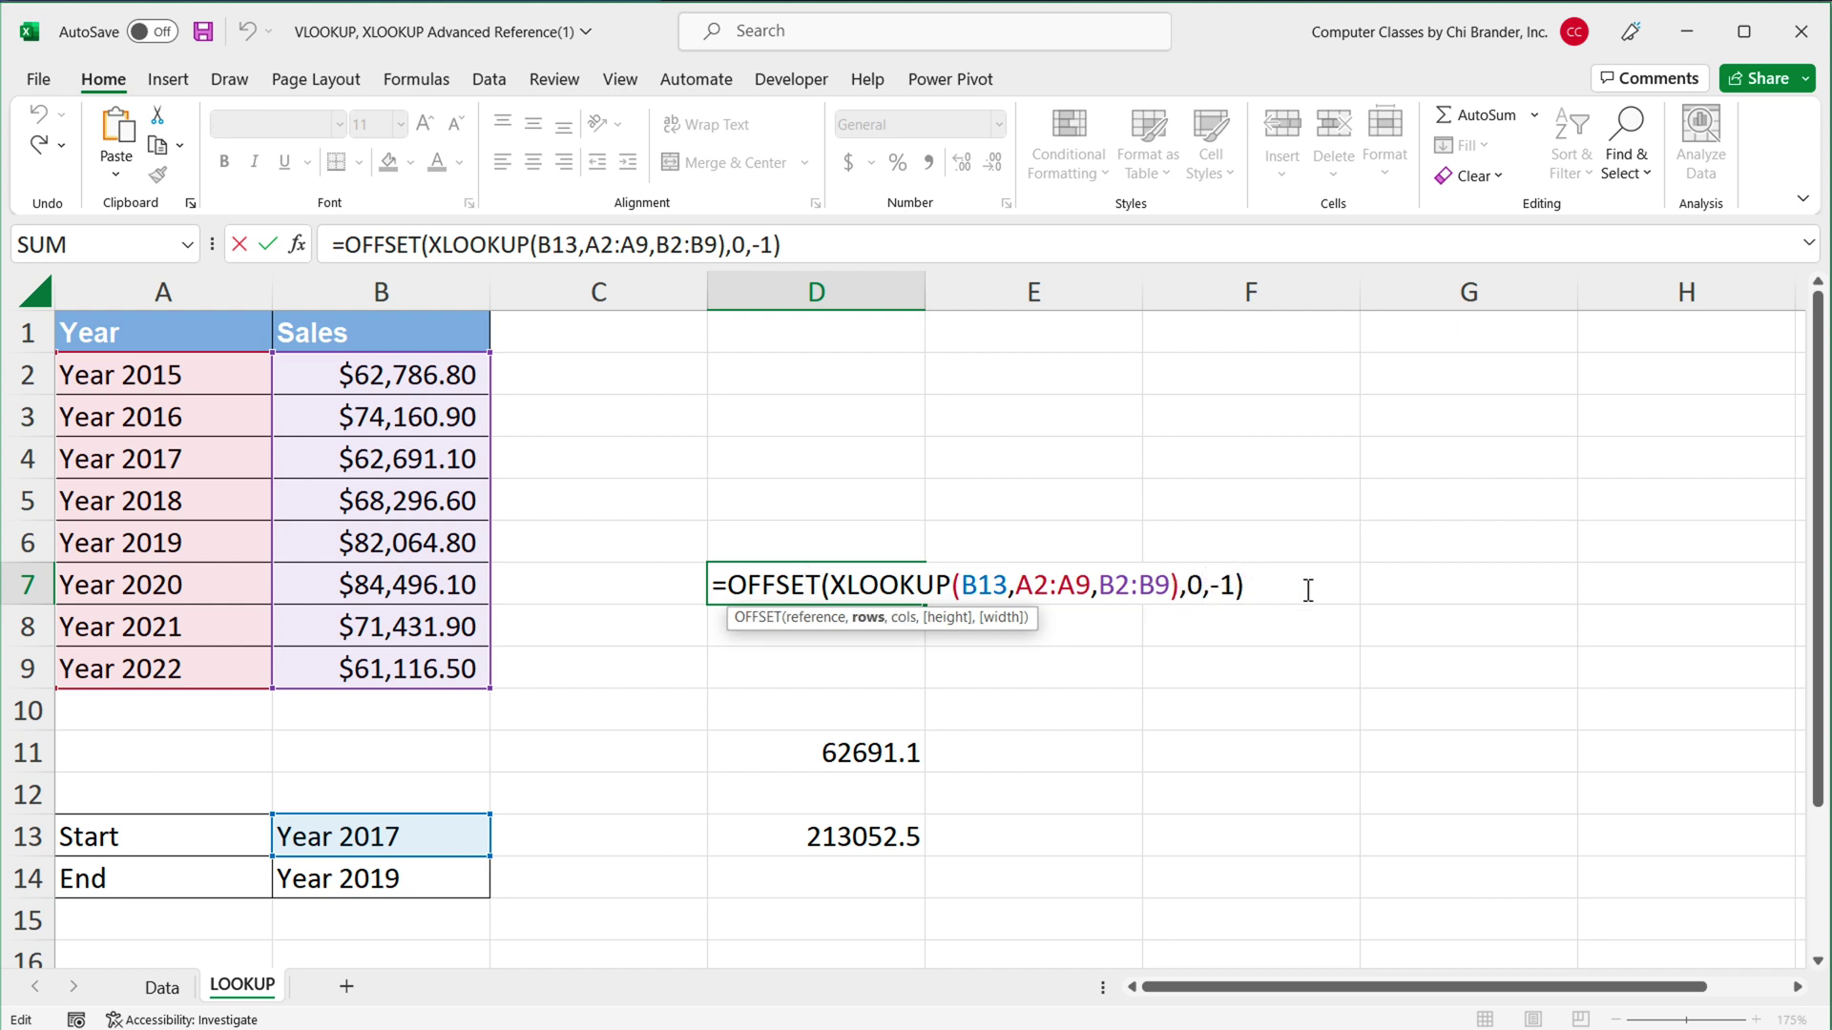
{"action": "key", "text": "BackSpace"}
{"action": "type", "text": "1"}
{"action": "key", "text": "Right"}
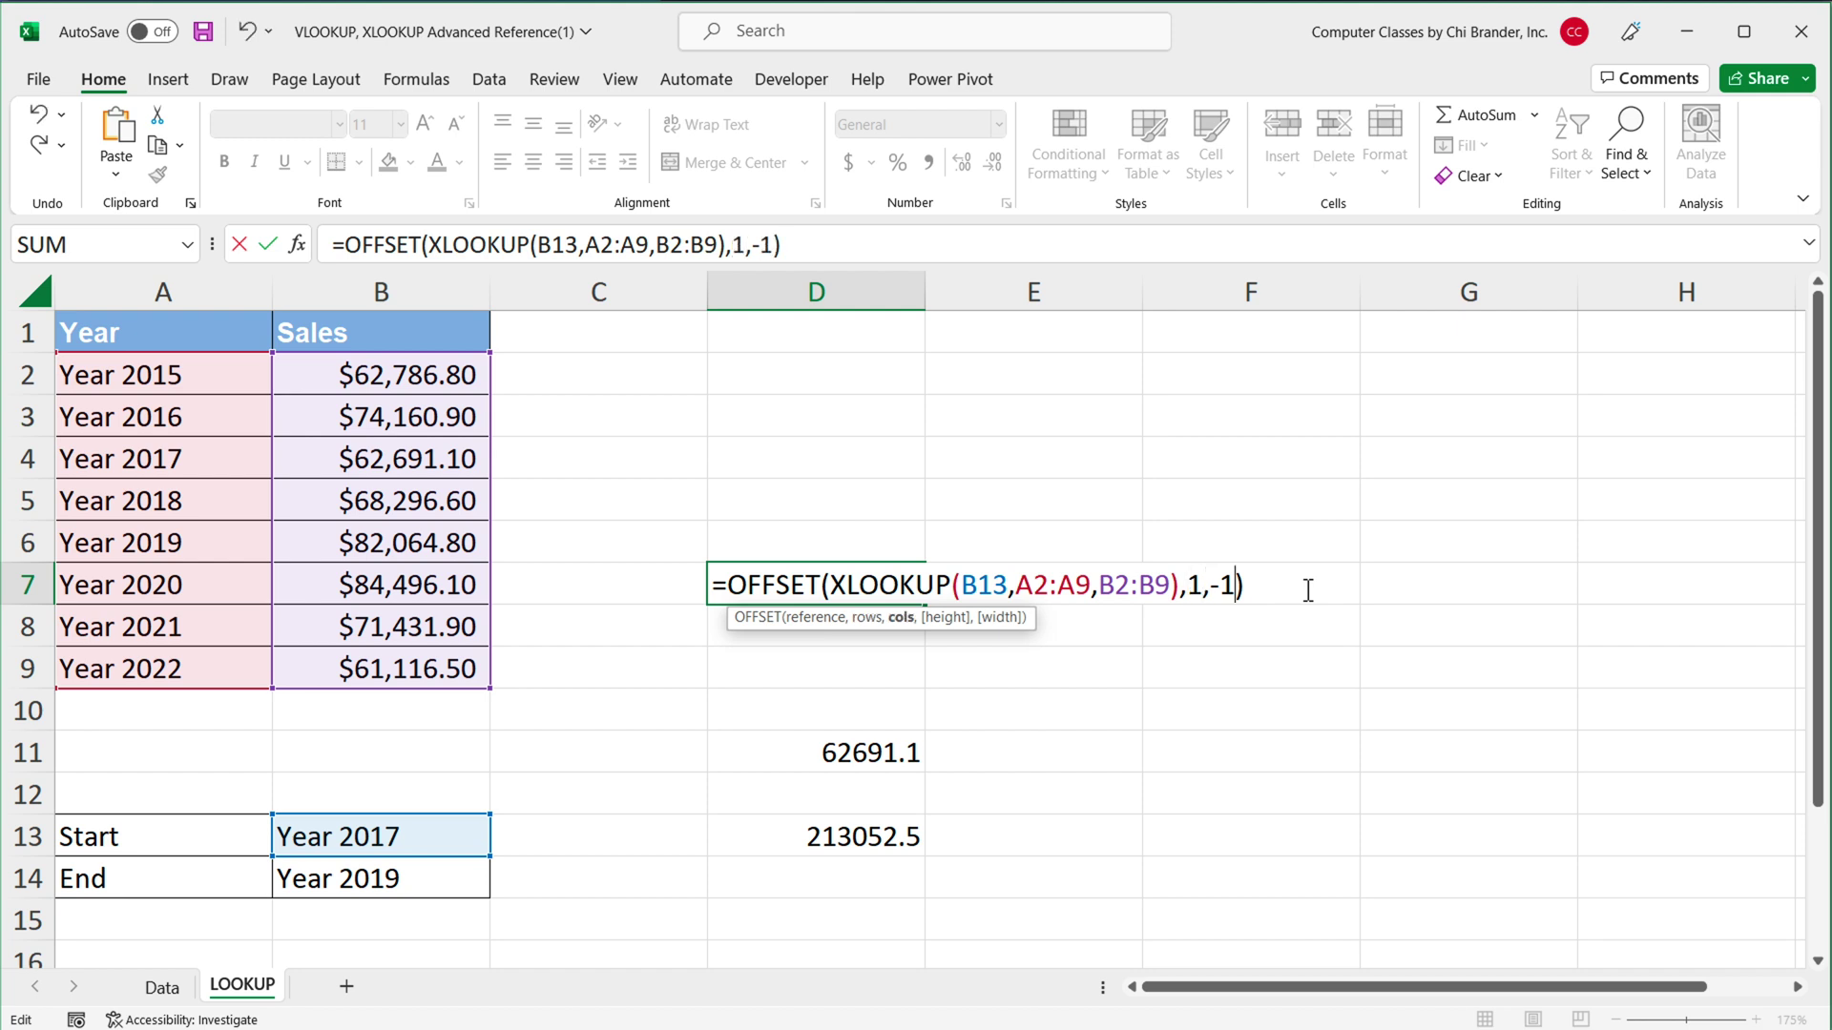
{"action": "key", "text": "Delete"}
{"action": "key", "text": "Delete"}
{"action": "type", "text": "0"}
{"action": "key", "text": "Return"}
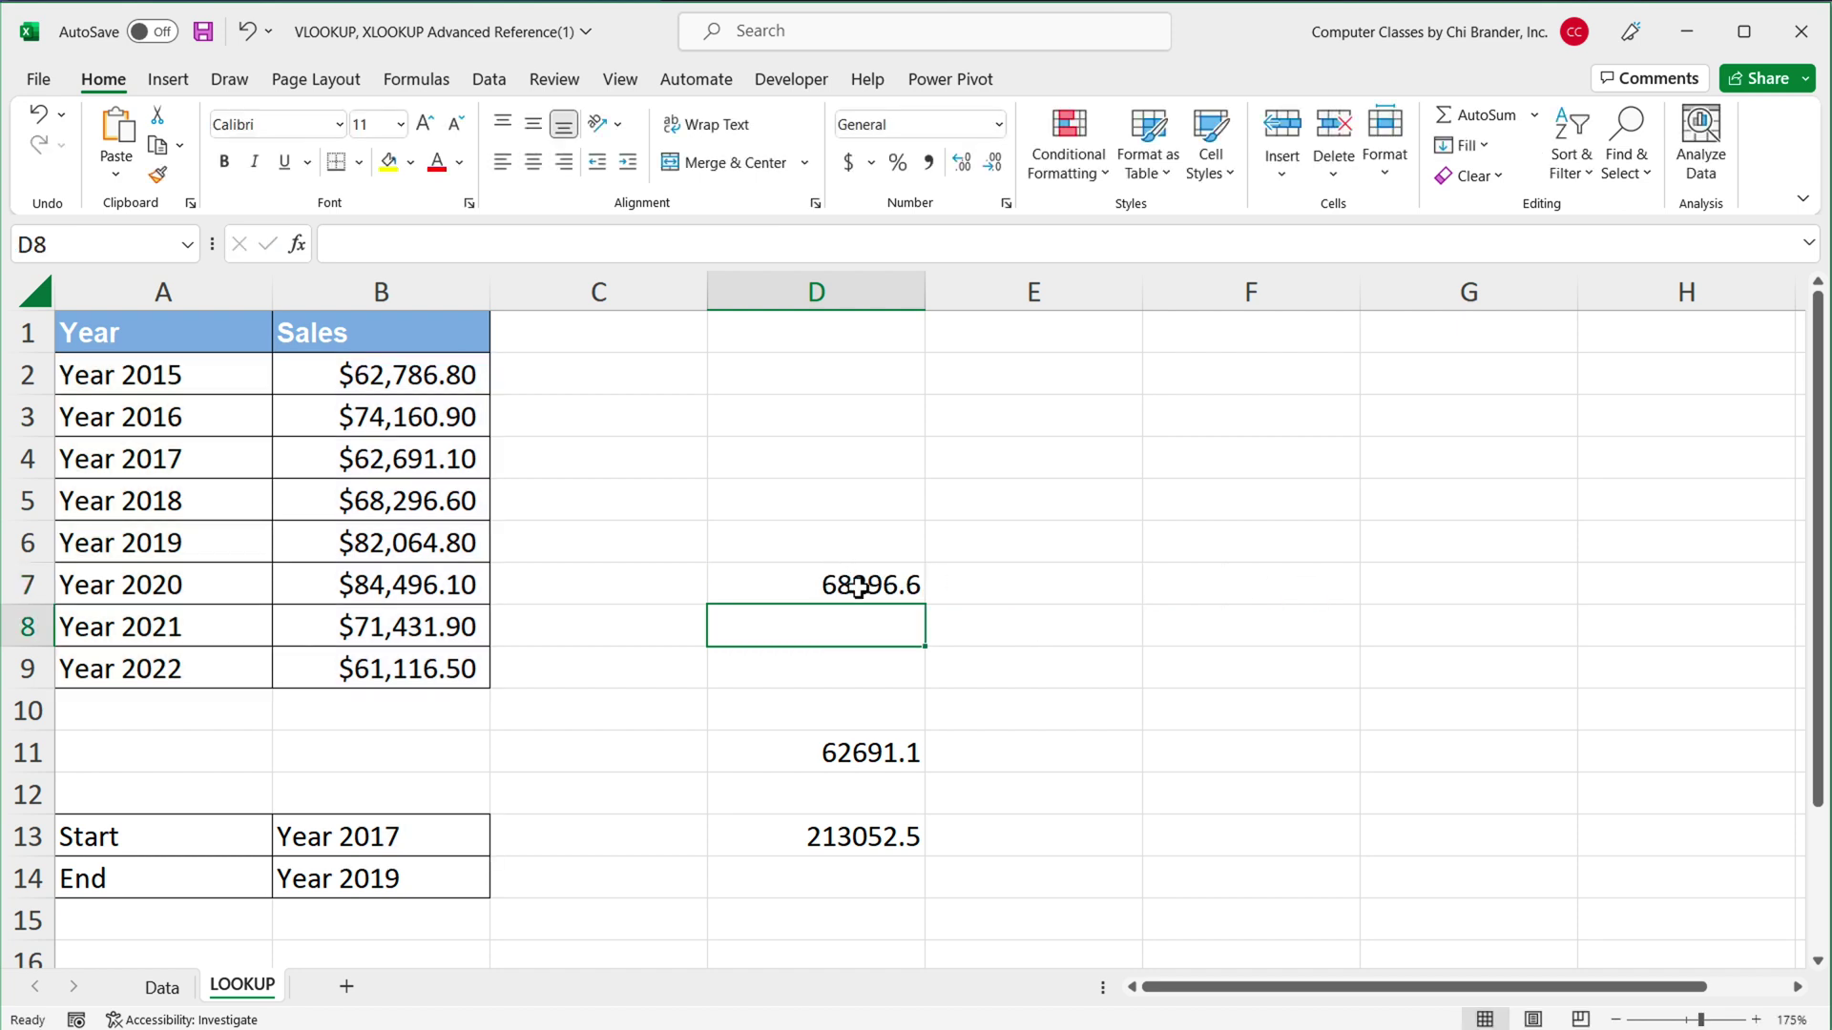
- Recheck D7, which now returns 68296.6, the Year 2018 sales
{"action": "left_click", "coordinate": [856, 593]}
{"action": "double_click", "coordinate": [856, 593]}
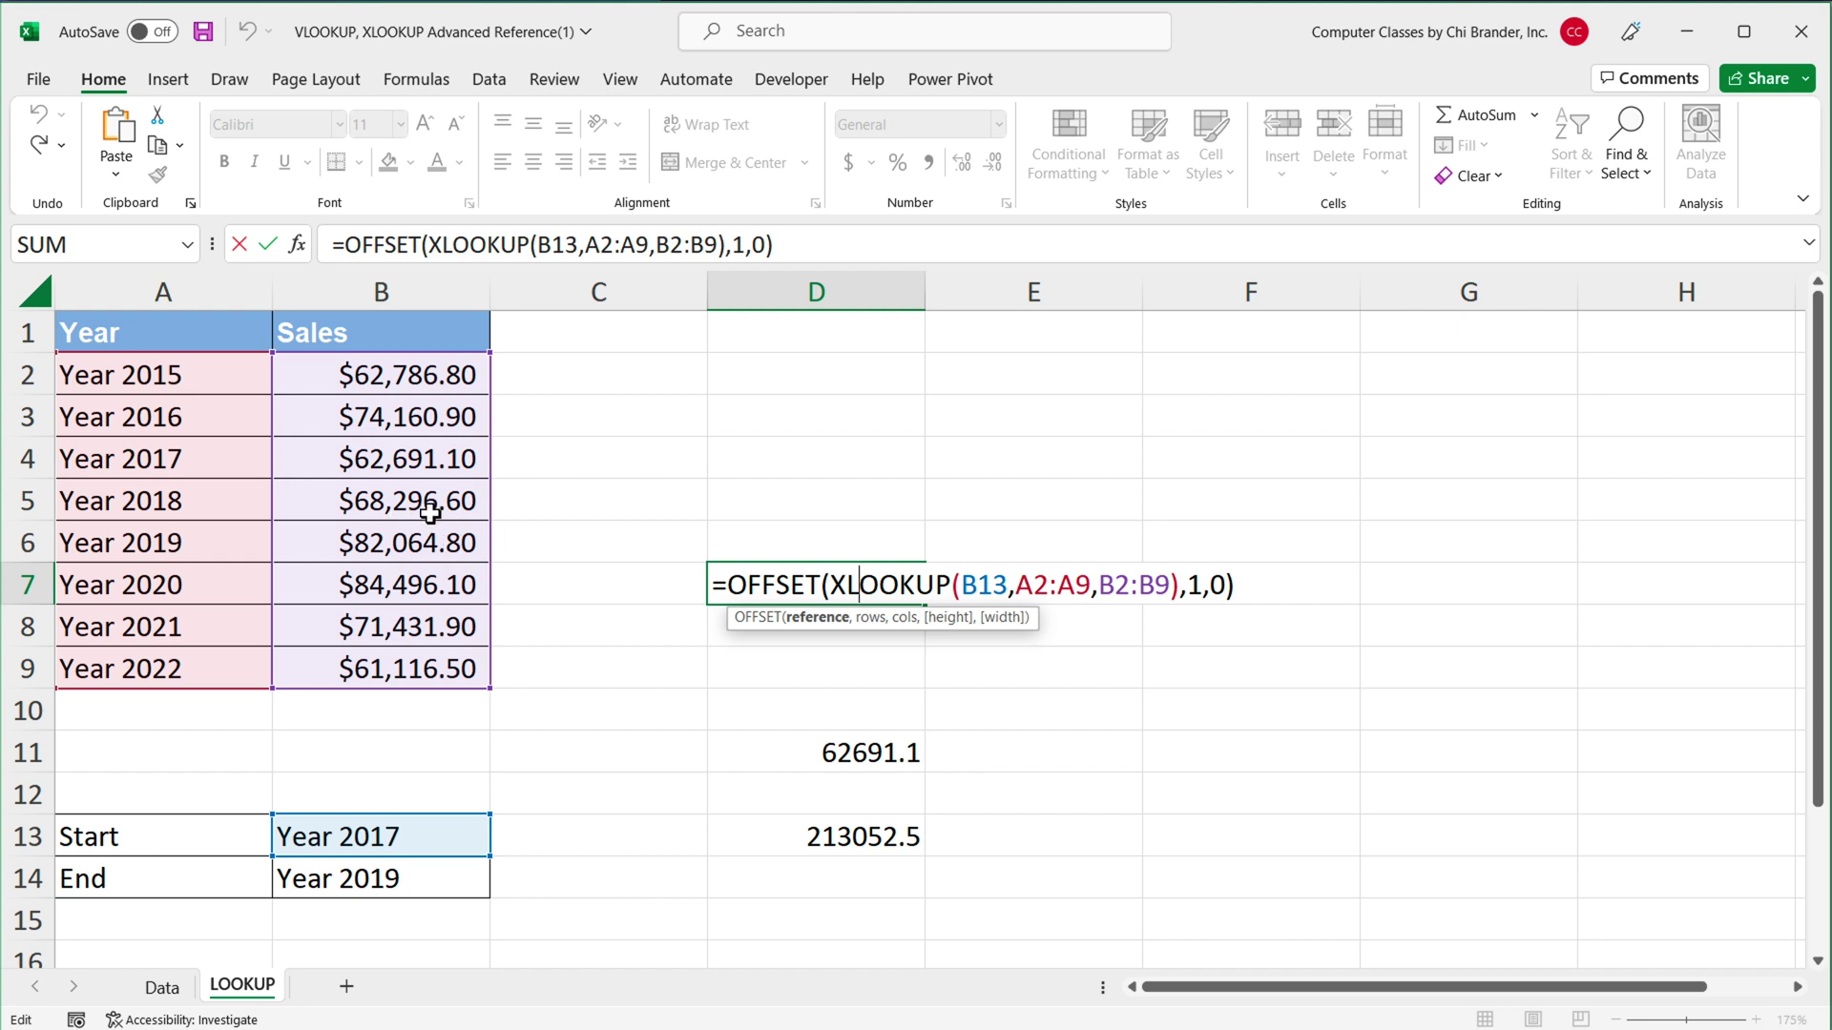
{"action": "key", "text": "Return"}
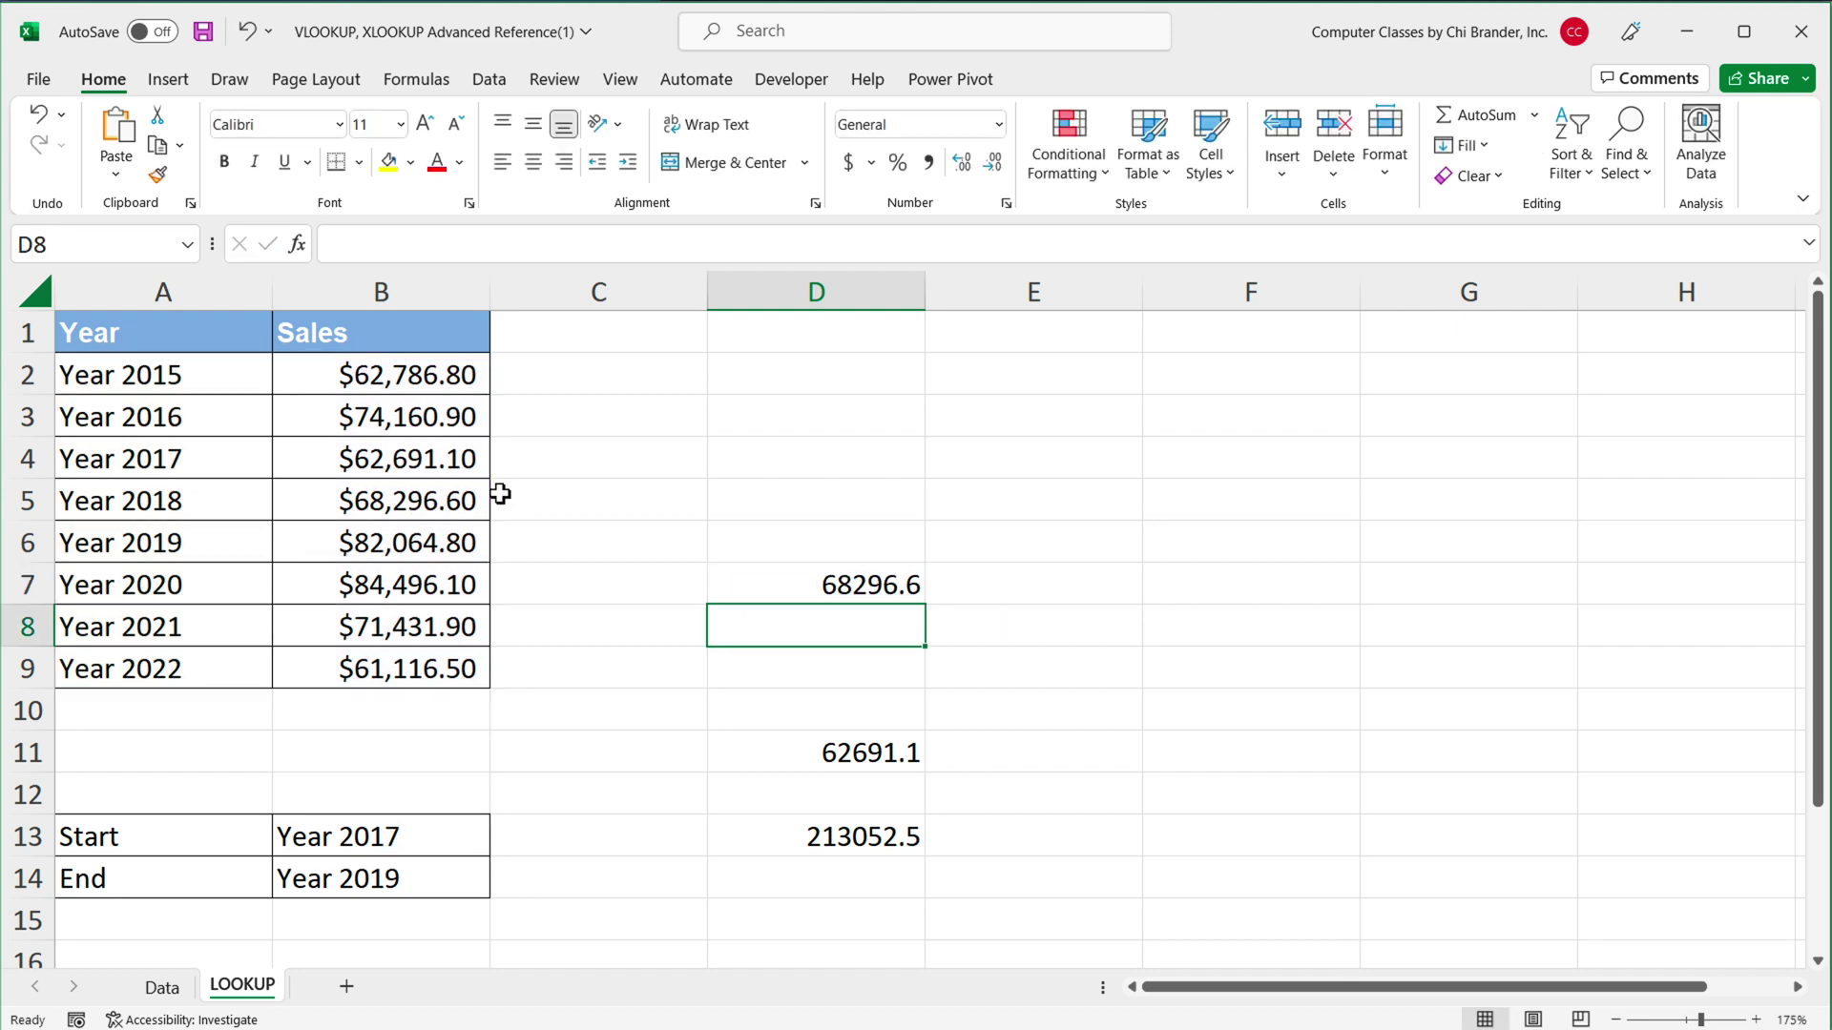
{"action": "left_click", "coordinate": [876, 579]}
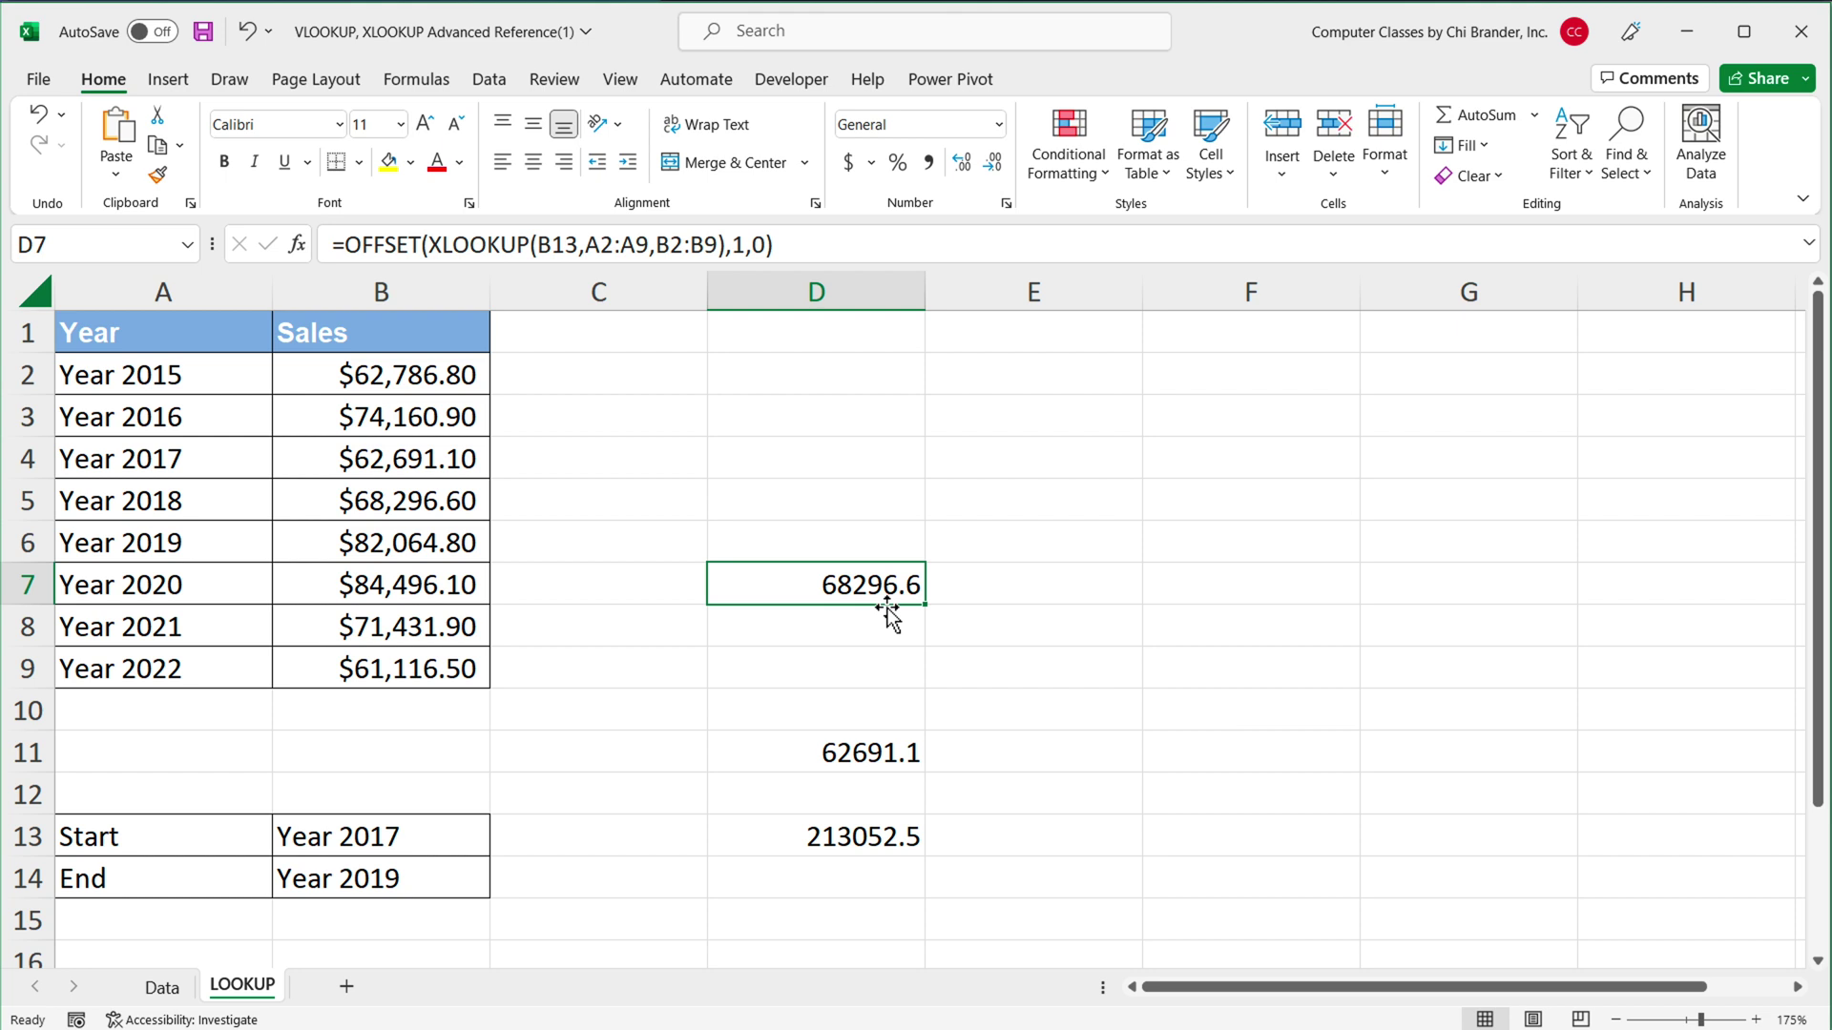
- Set the Start year in B13 to Year 2020
{"action": "left_click", "coordinate": [452, 842]}
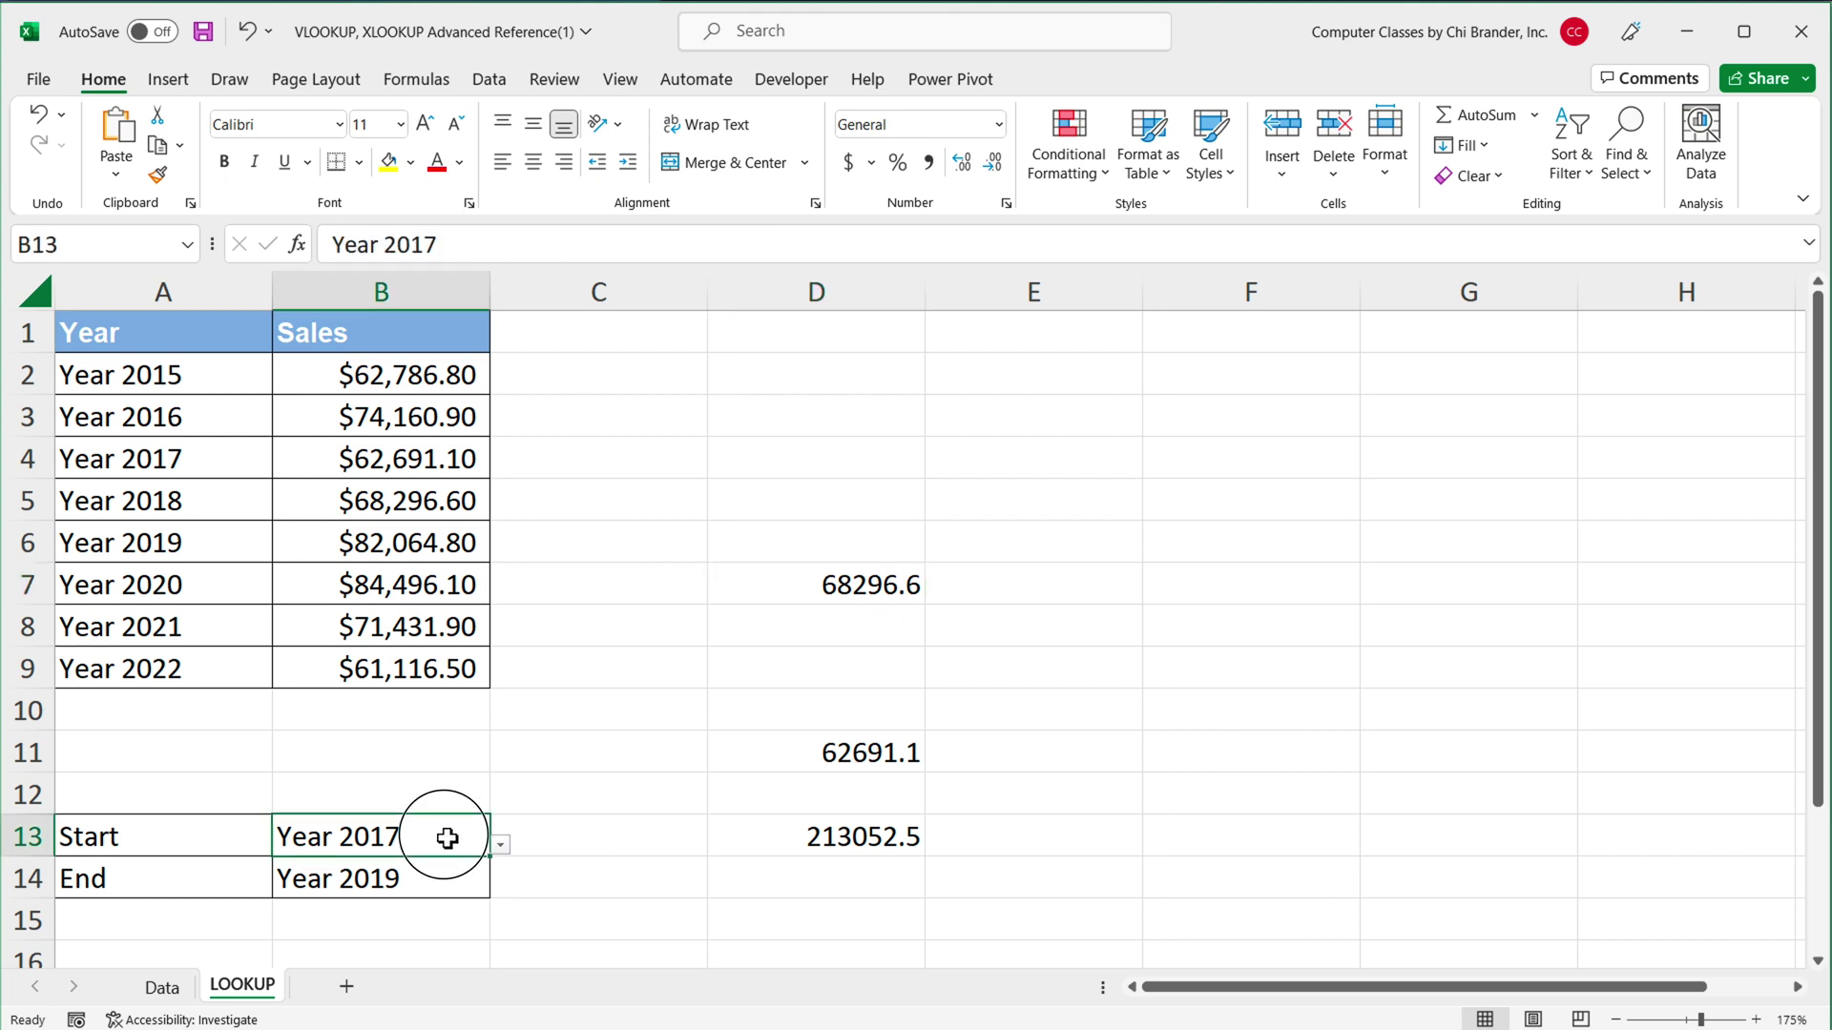
{"action": "left_click", "coordinate": [500, 846]}
{"action": "left_click", "coordinate": [402, 971]}
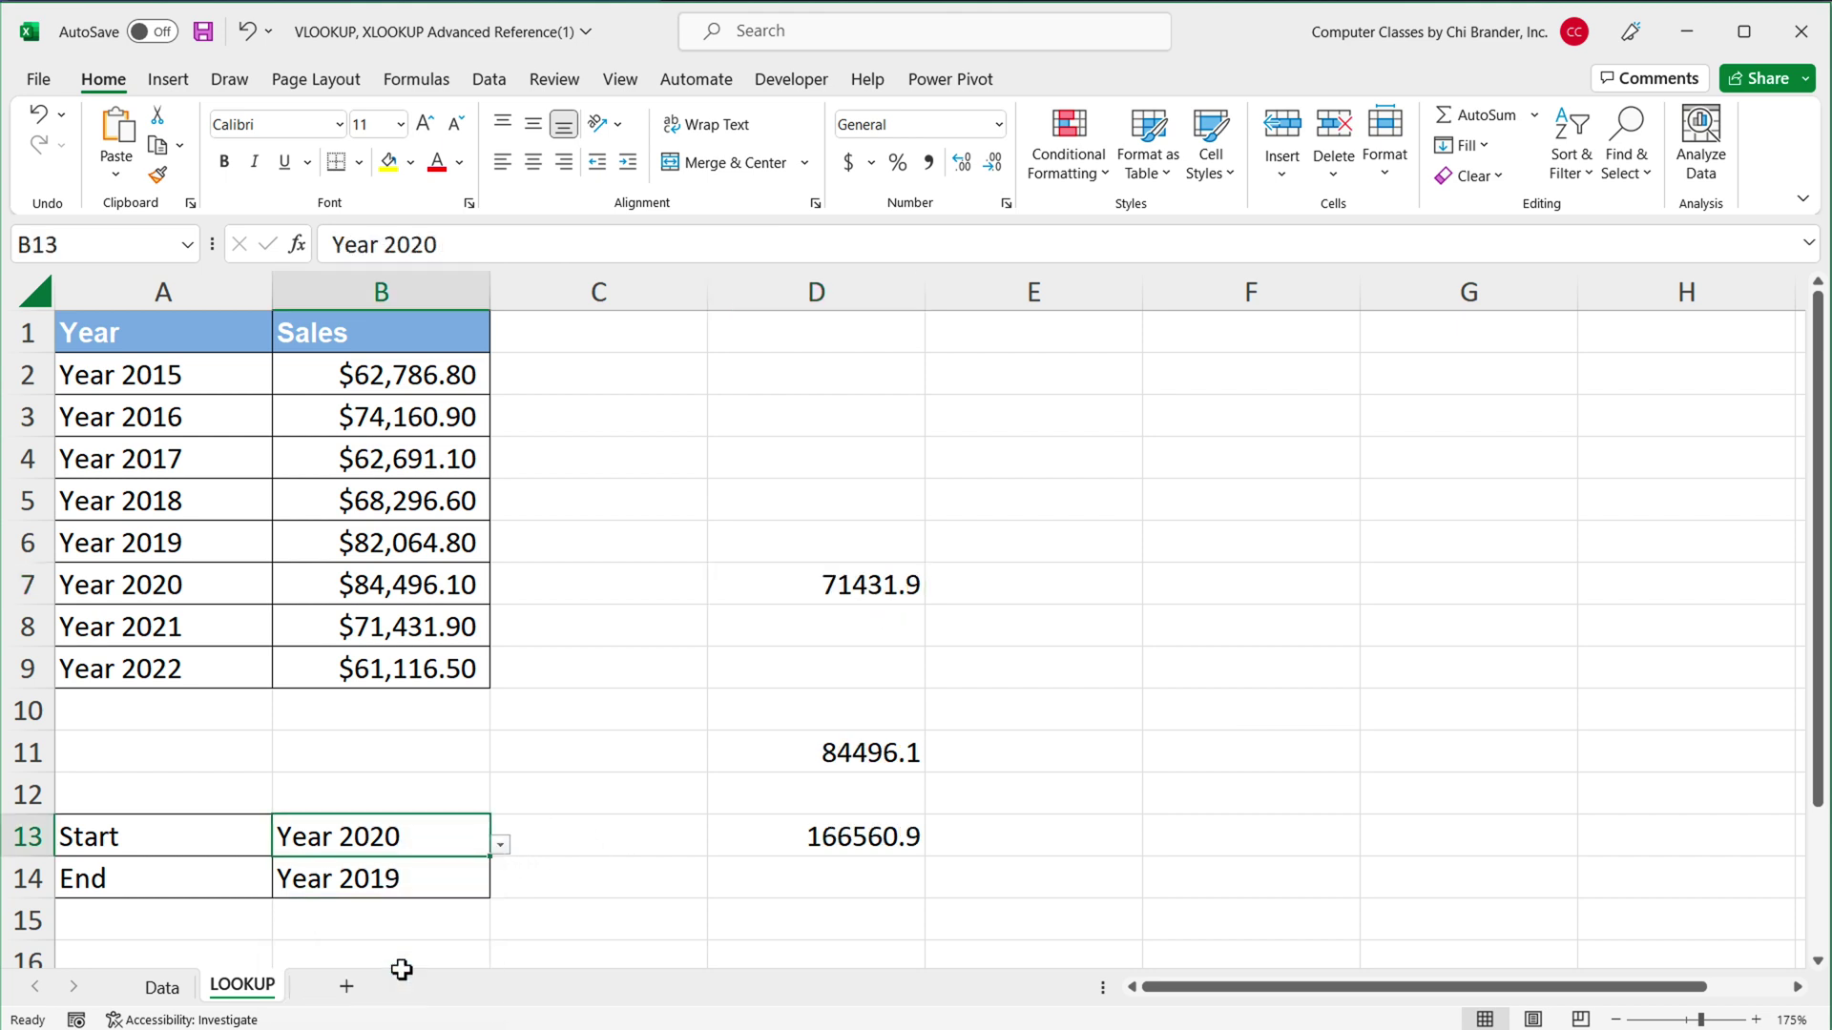
- Check the Year 2020 and 2021 sales in B7:B8, then select D7's formula text
{"action": "left_click_drag", "start_coordinate": [187, 589], "coordinate": [348, 585]}
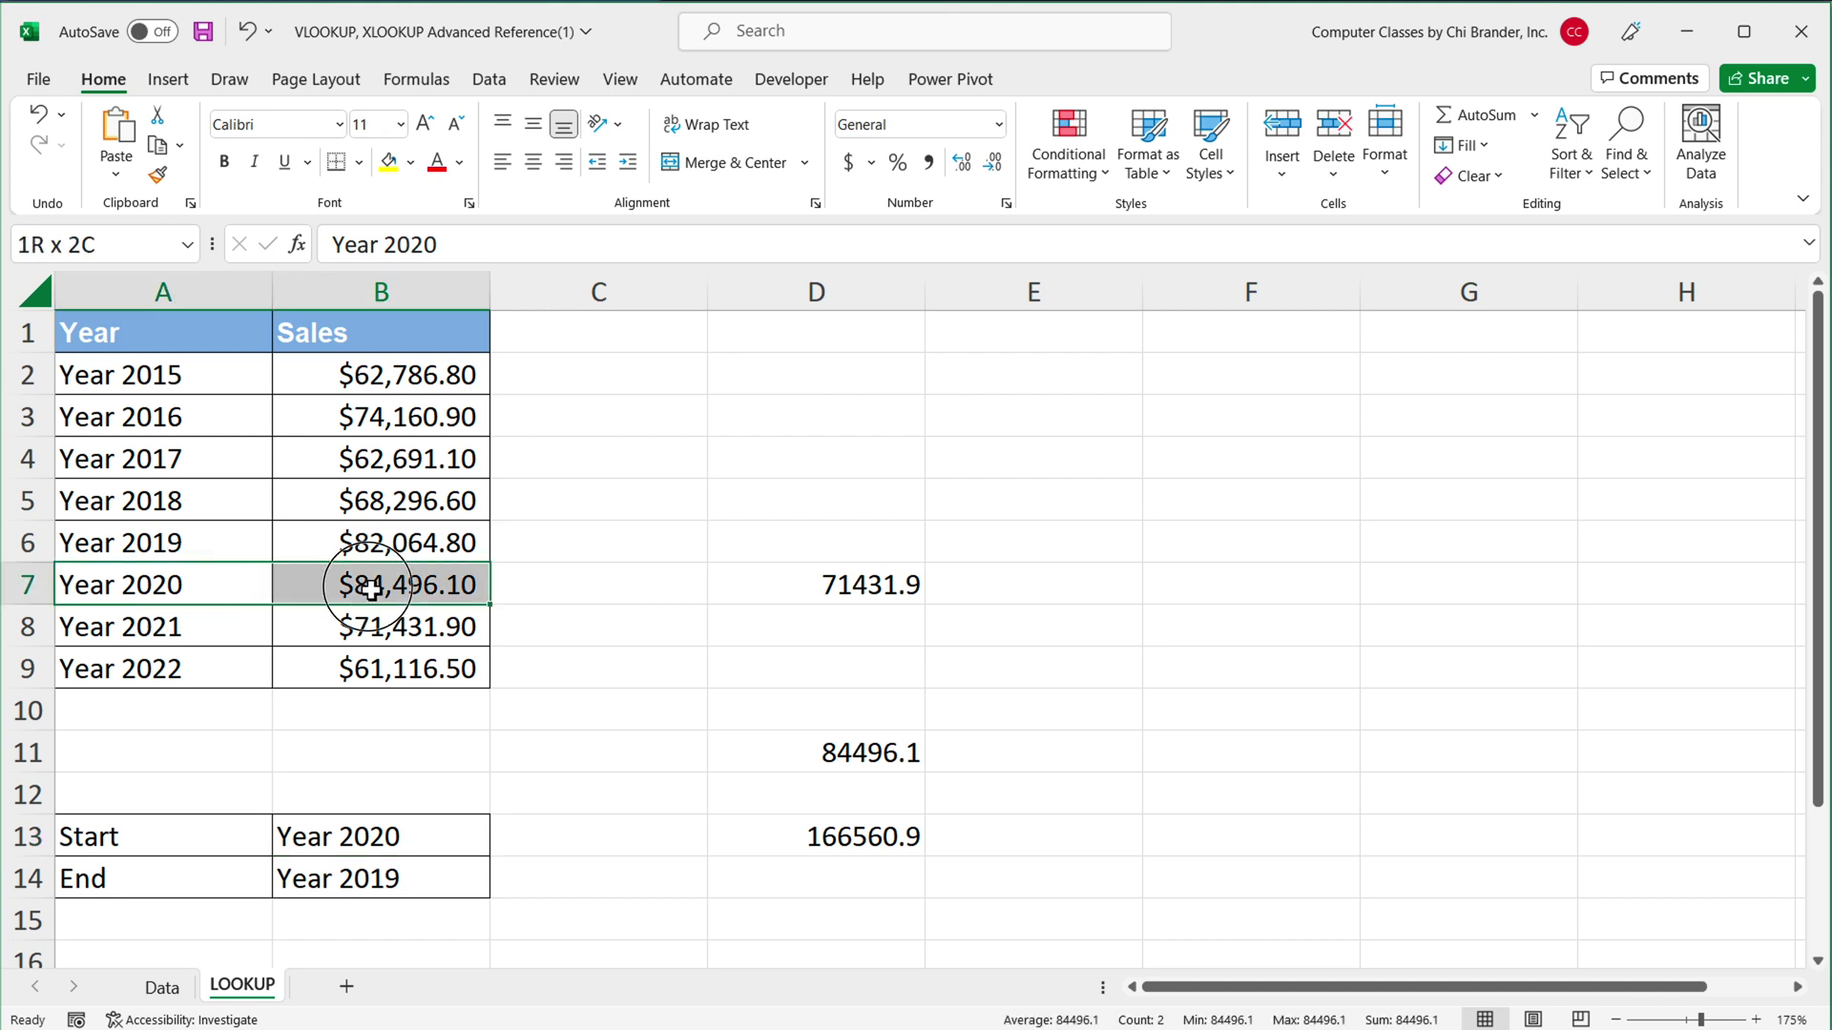
{"action": "left_click", "coordinate": [429, 593]}
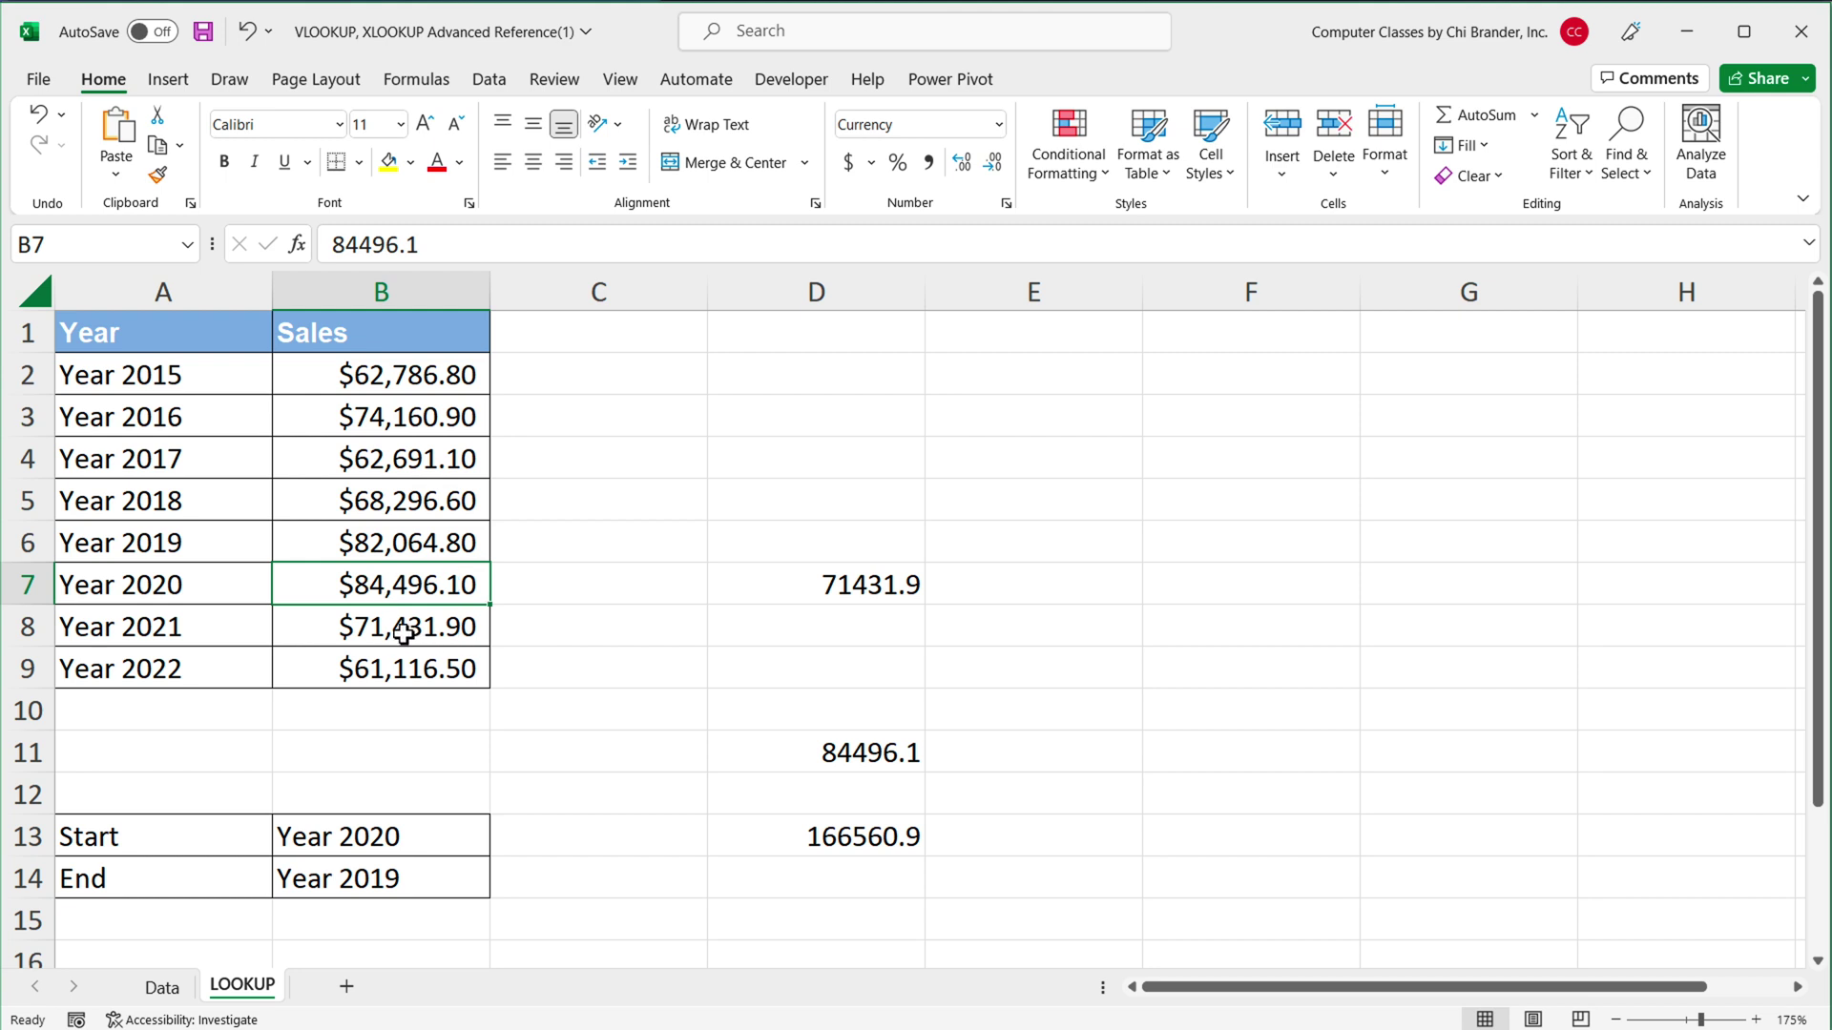
{"action": "left_click", "coordinate": [406, 629]}
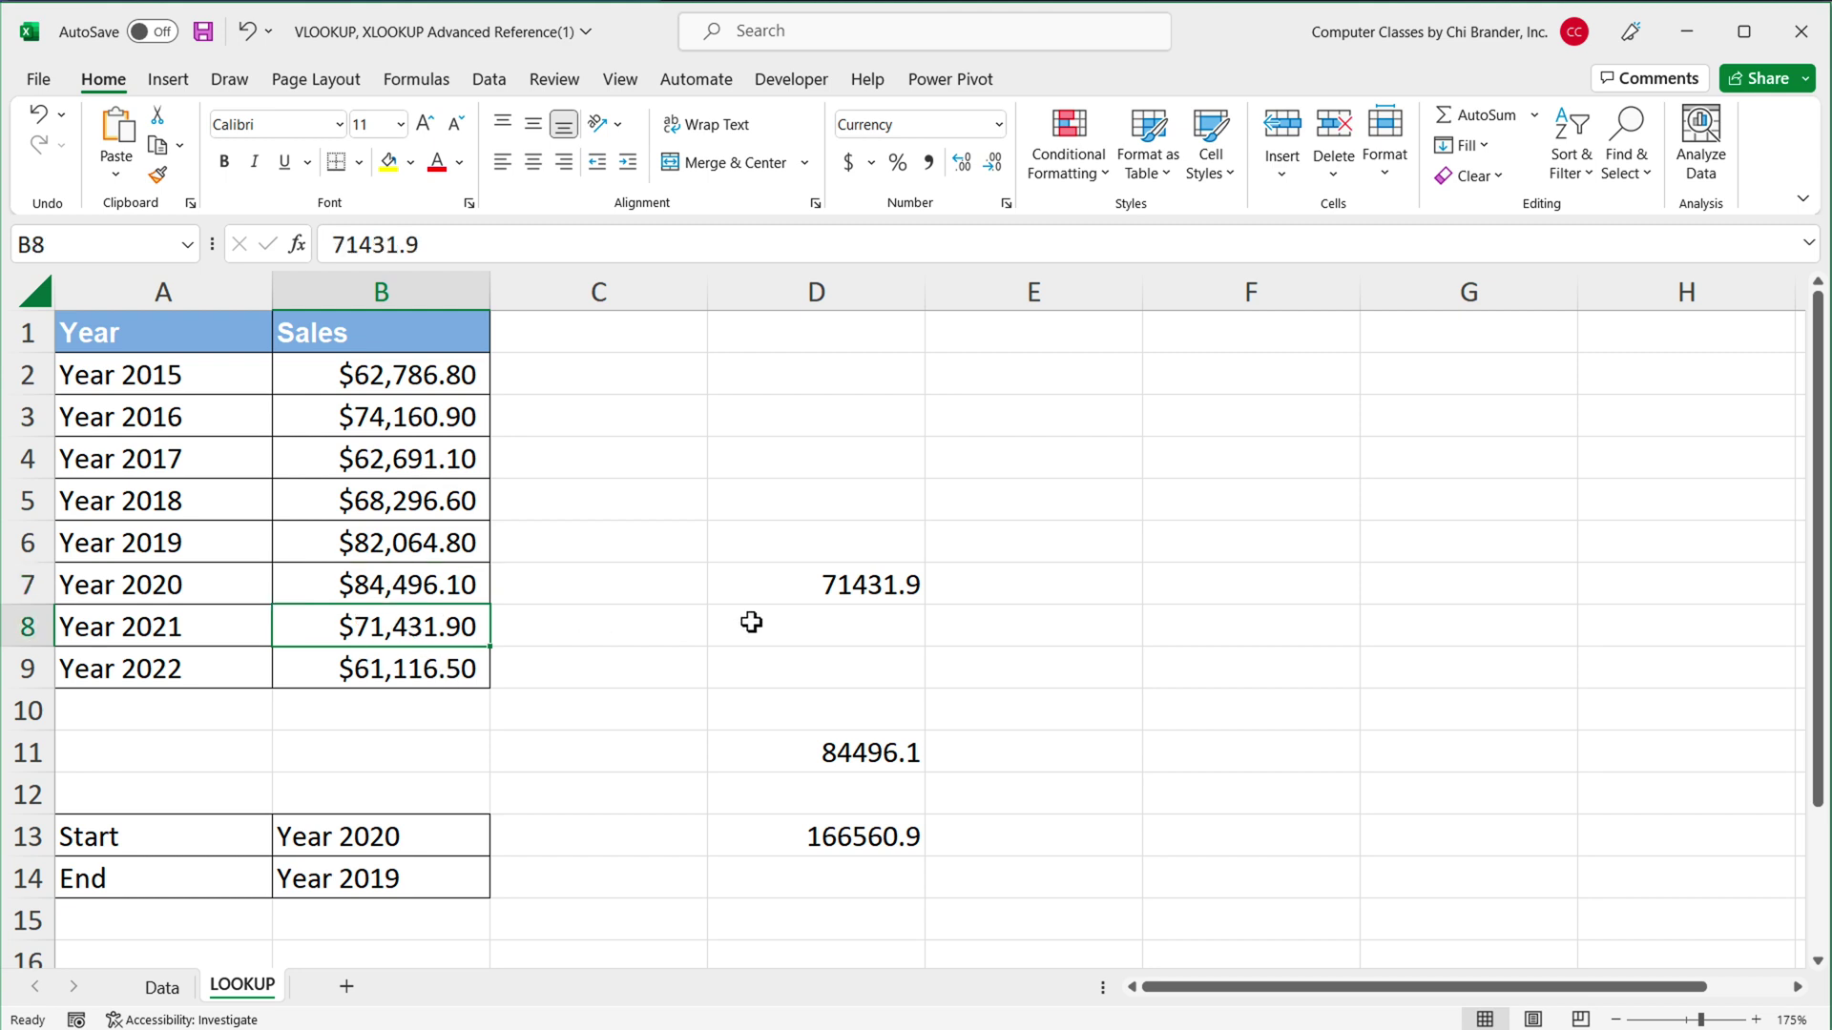
{"action": "double_click", "coordinate": [838, 588]}
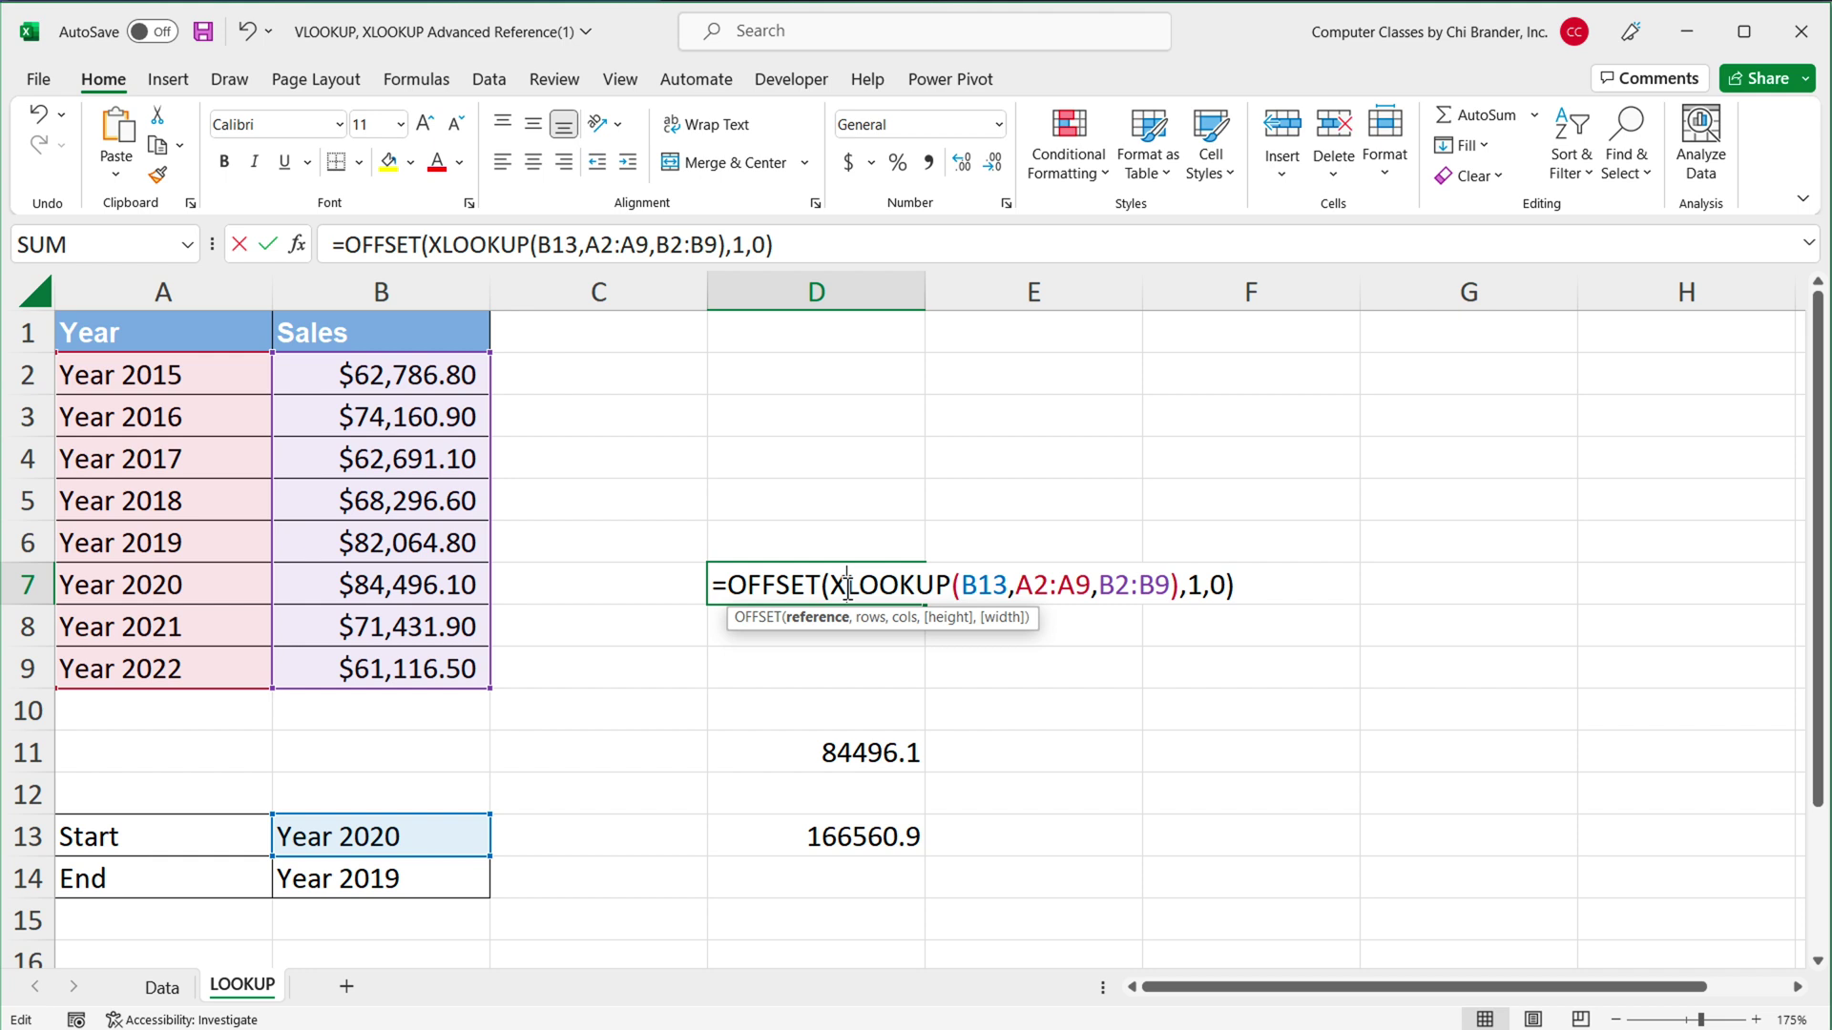
{"action": "left_click_drag", "start_coordinate": [717, 593], "coordinate": [1342, 611]}
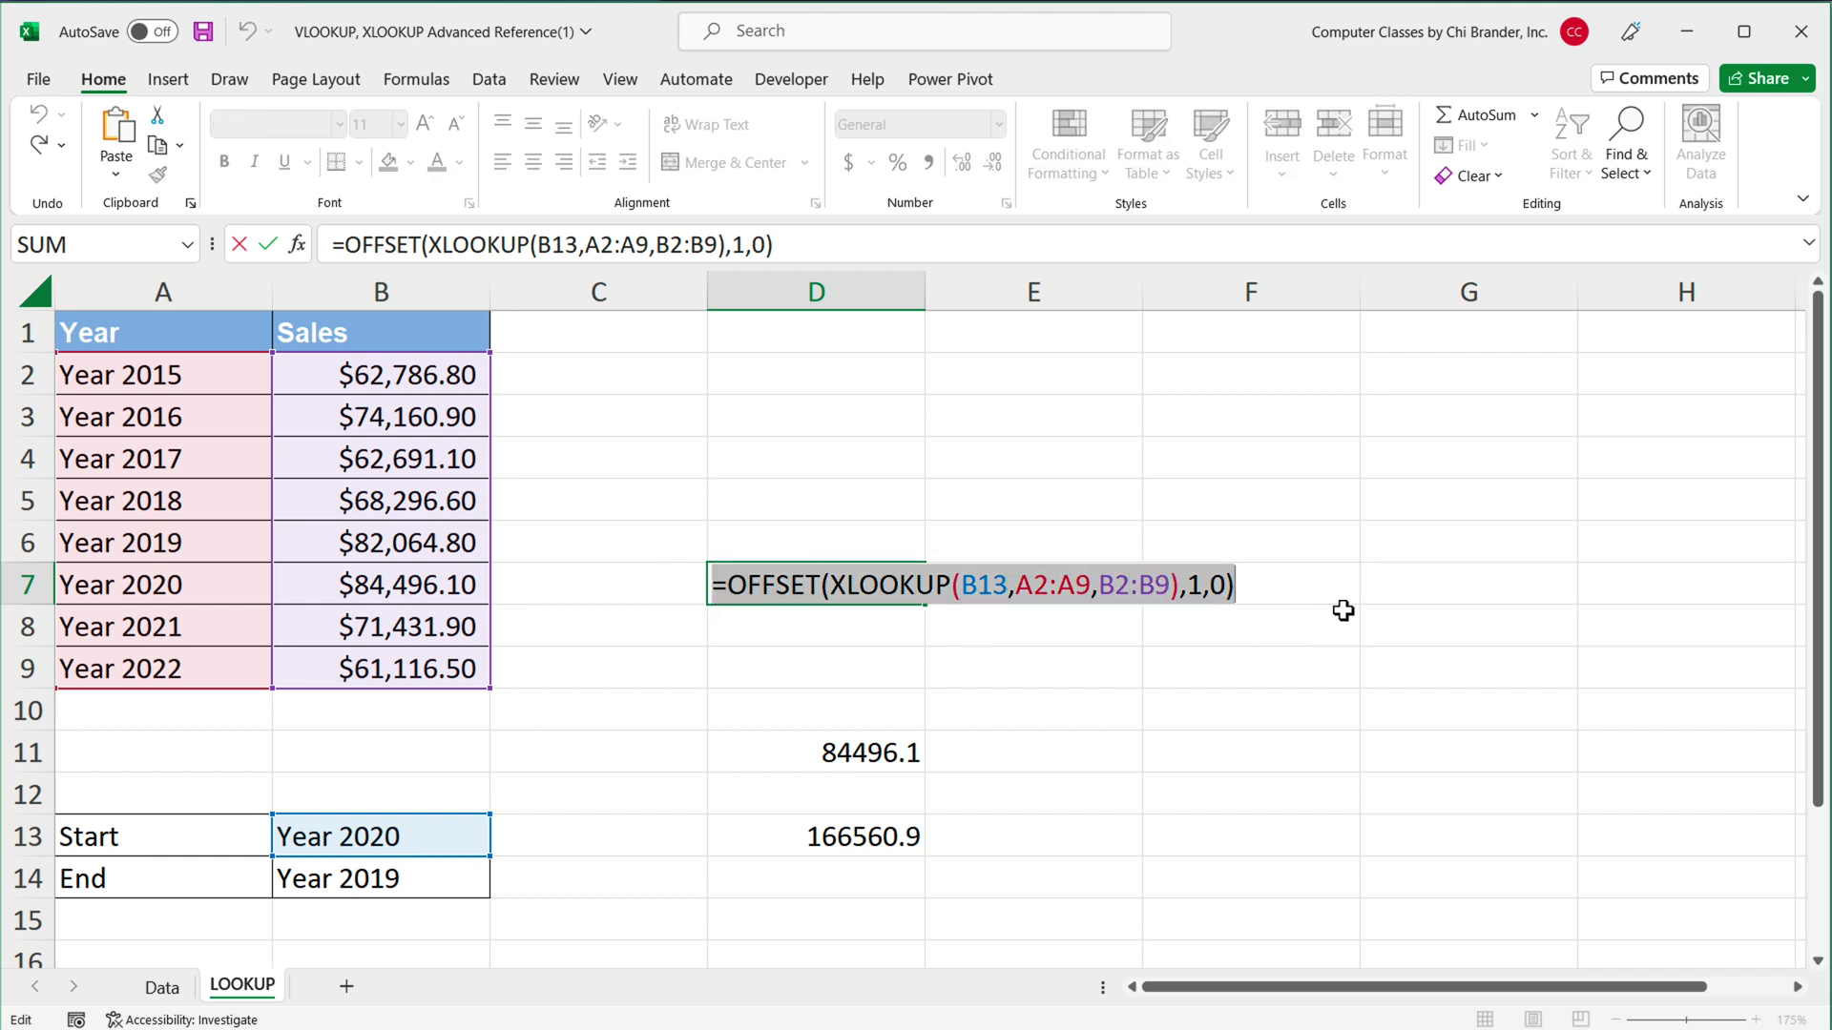
- Paste =OFFSET(XLOOKUP(B13,A2:A9,B2:B9),1,0) into Google Sheets D6, returning $68,296.60
{"action": "key", "text": "Return"}
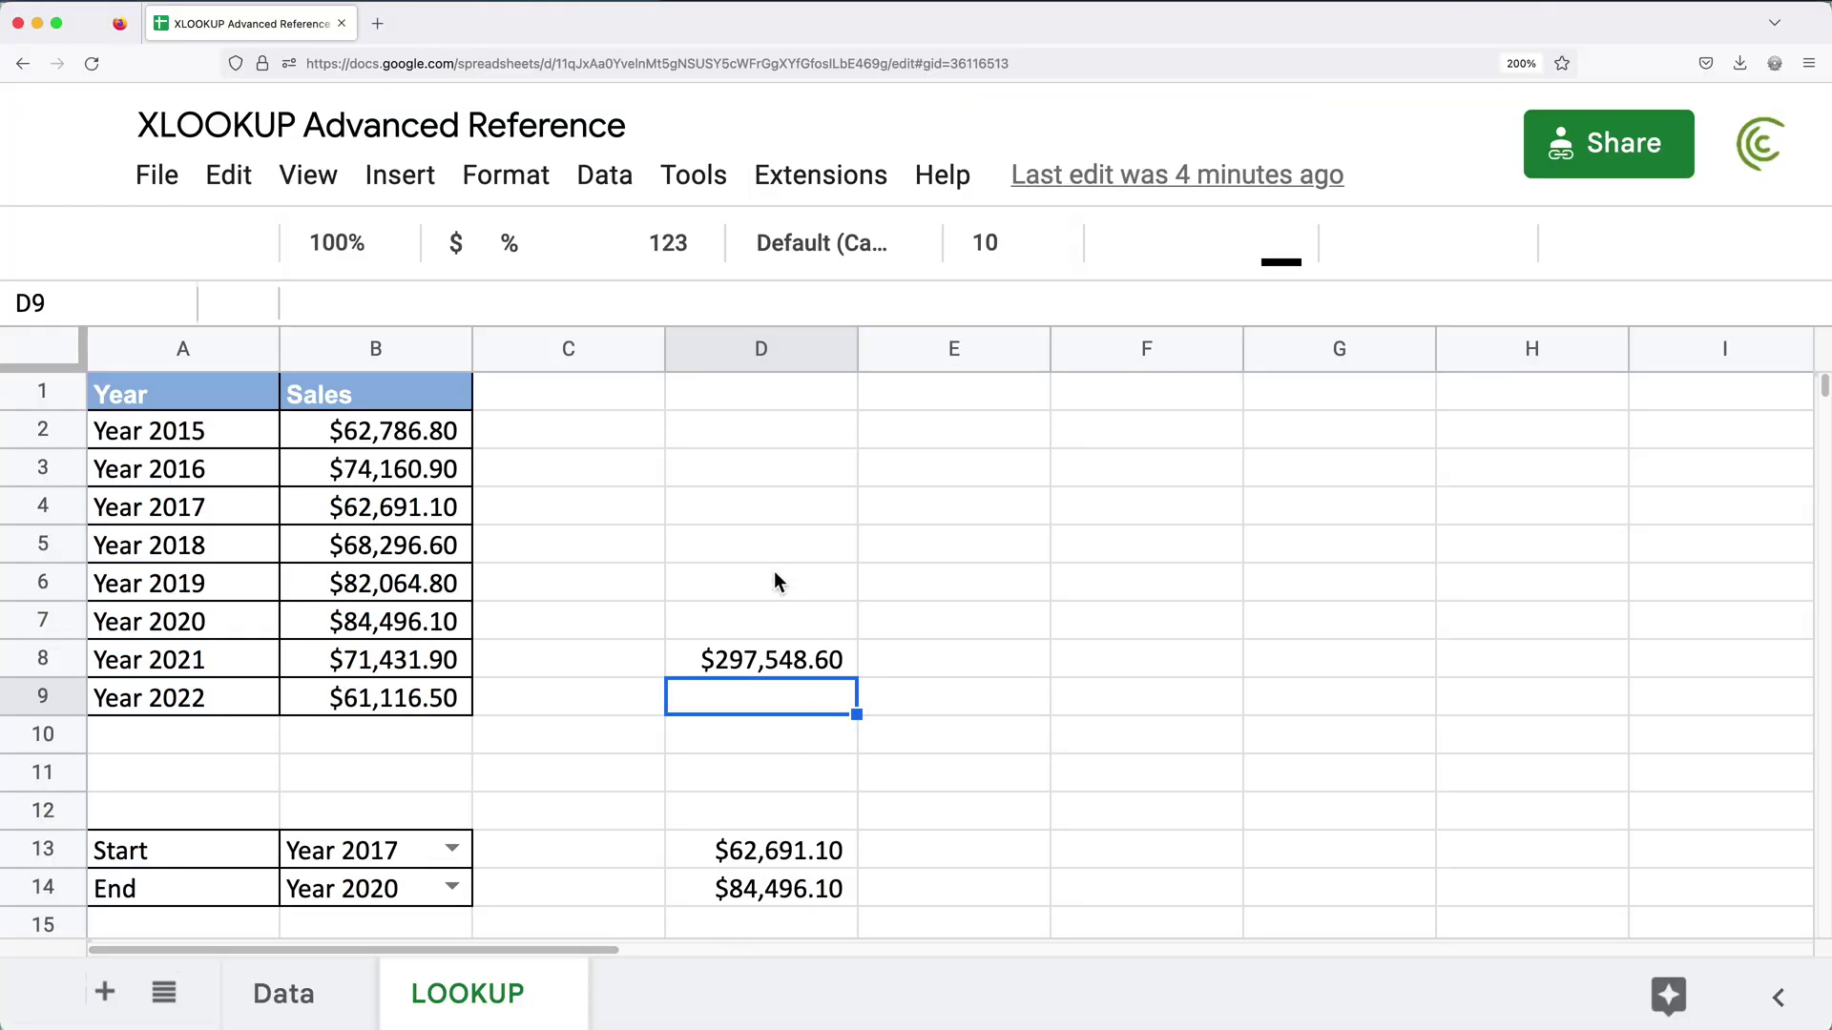
{"action": "double_click", "coordinate": [775, 575]}
{"action": "type", "text": "=OFFSET(XLOOKUP(B13,A2:A9,B2:B9),1,0)"}
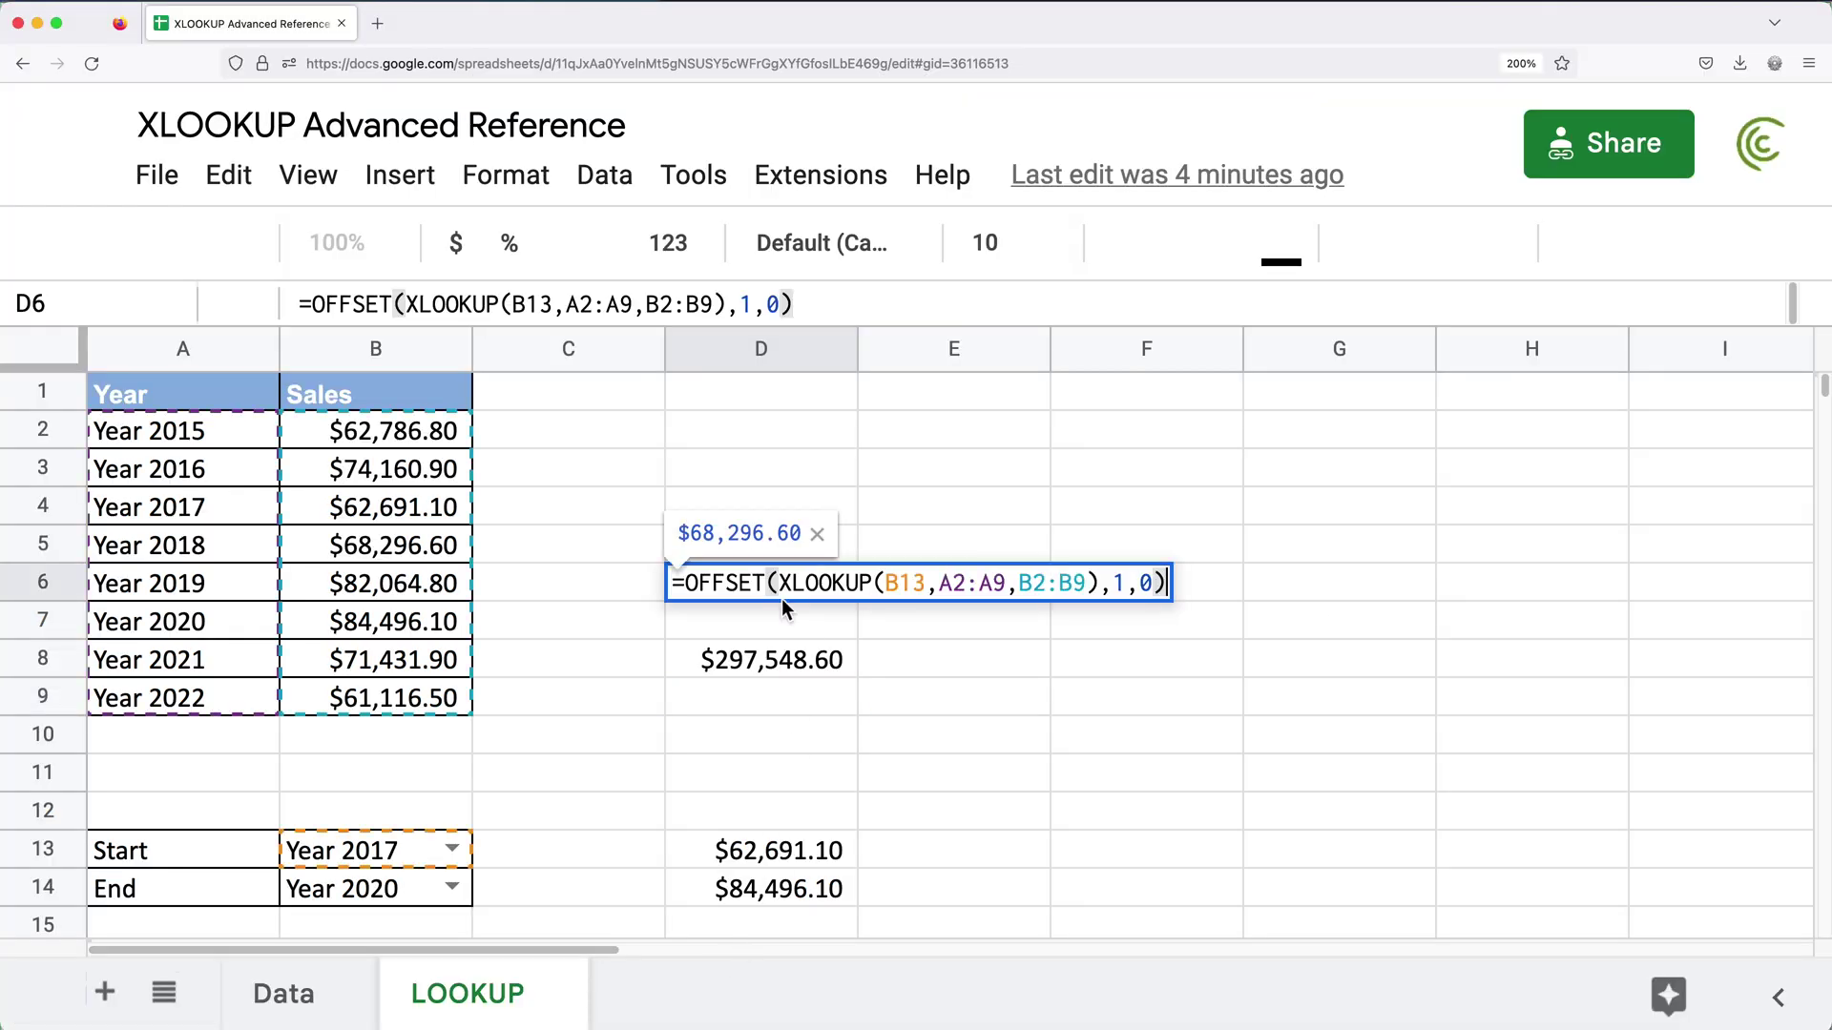
{"action": "key", "text": "Return"}
{"action": "double_click", "coordinate": [762, 592]}
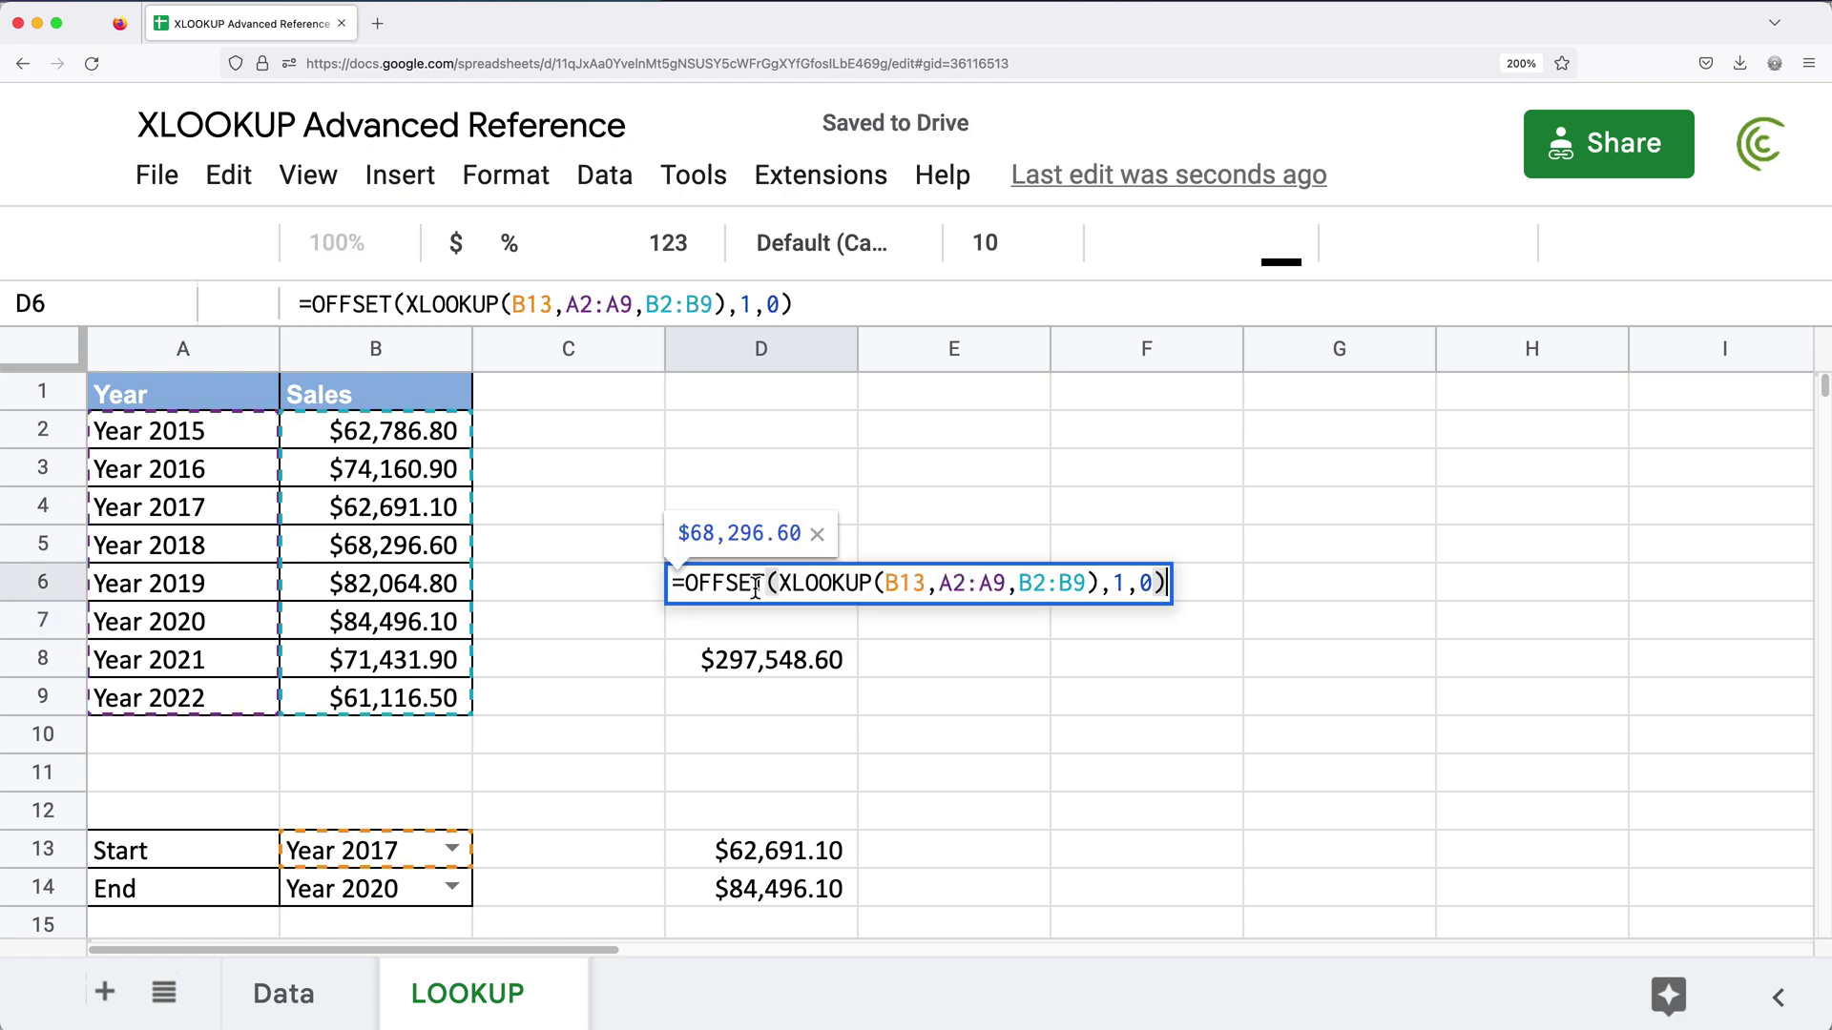
{"action": "key", "text": "ctrl+a"}
{"action": "left_click", "coordinate": [375, 853]}
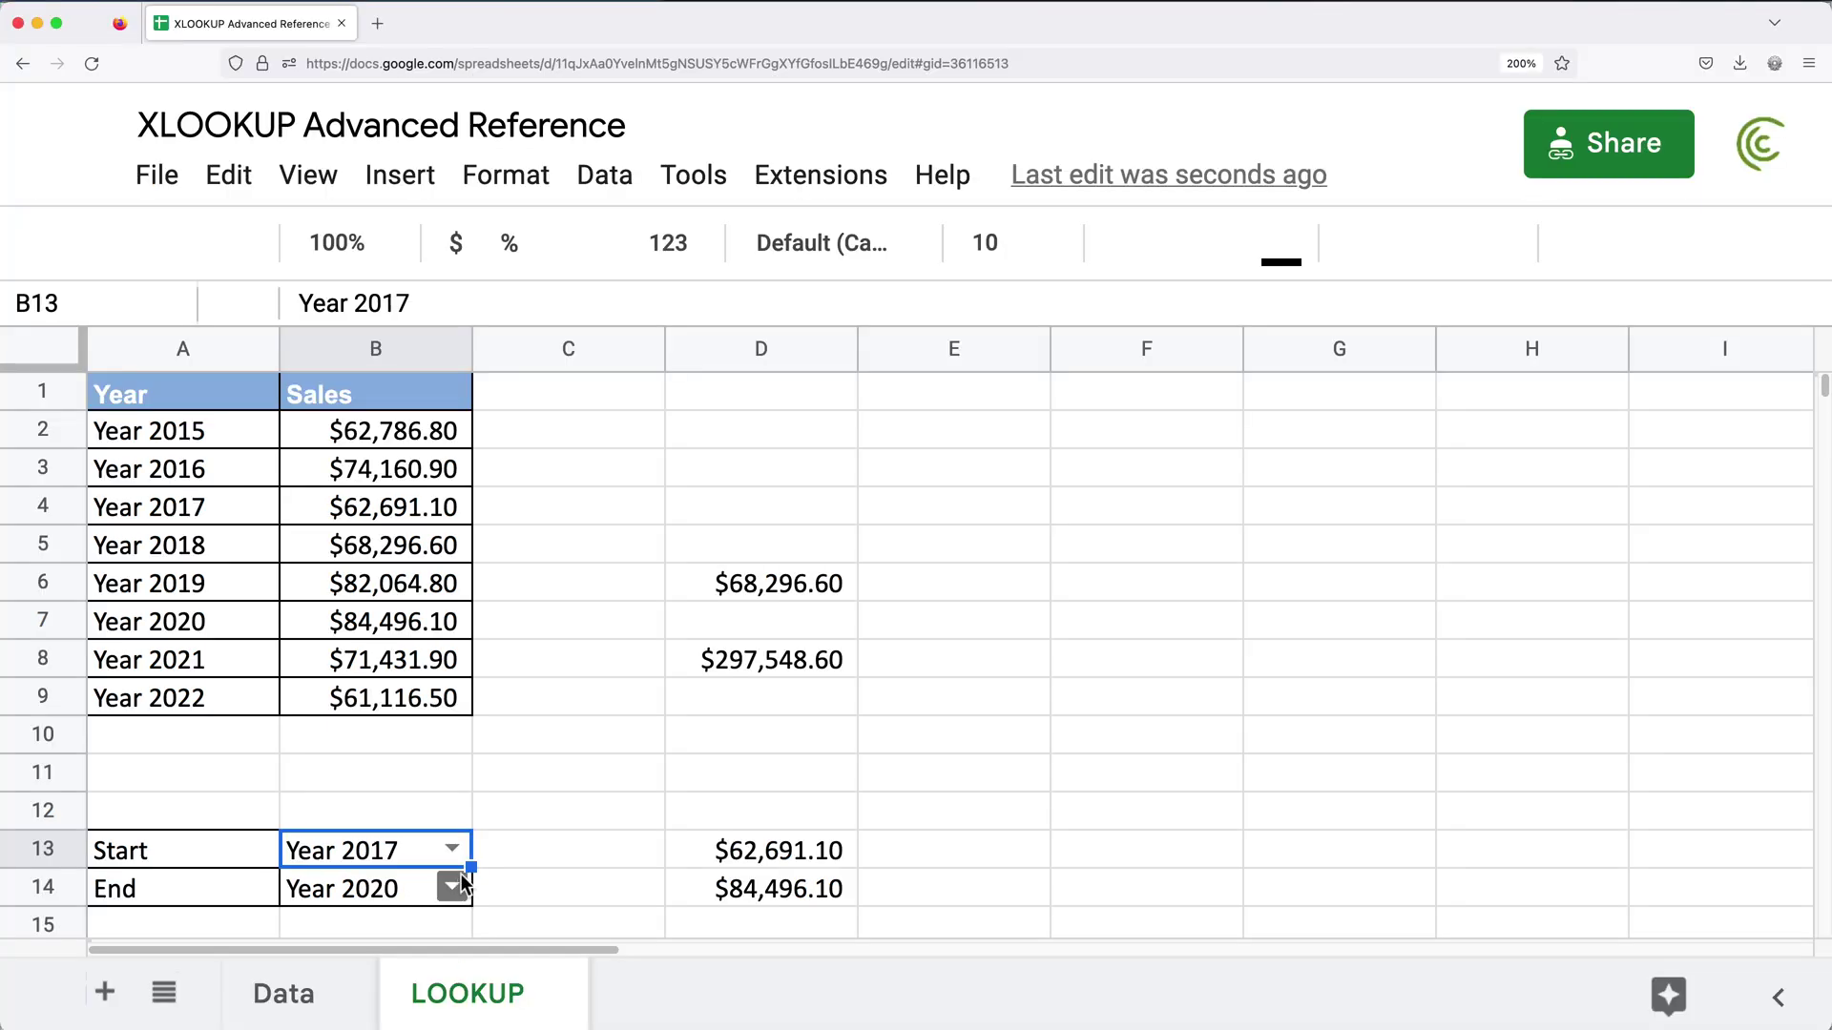
- Switch Start to Year 2020, then review the D8 SUM and D6 OFFSET formulas
{"action": "left_click", "coordinate": [453, 850]}
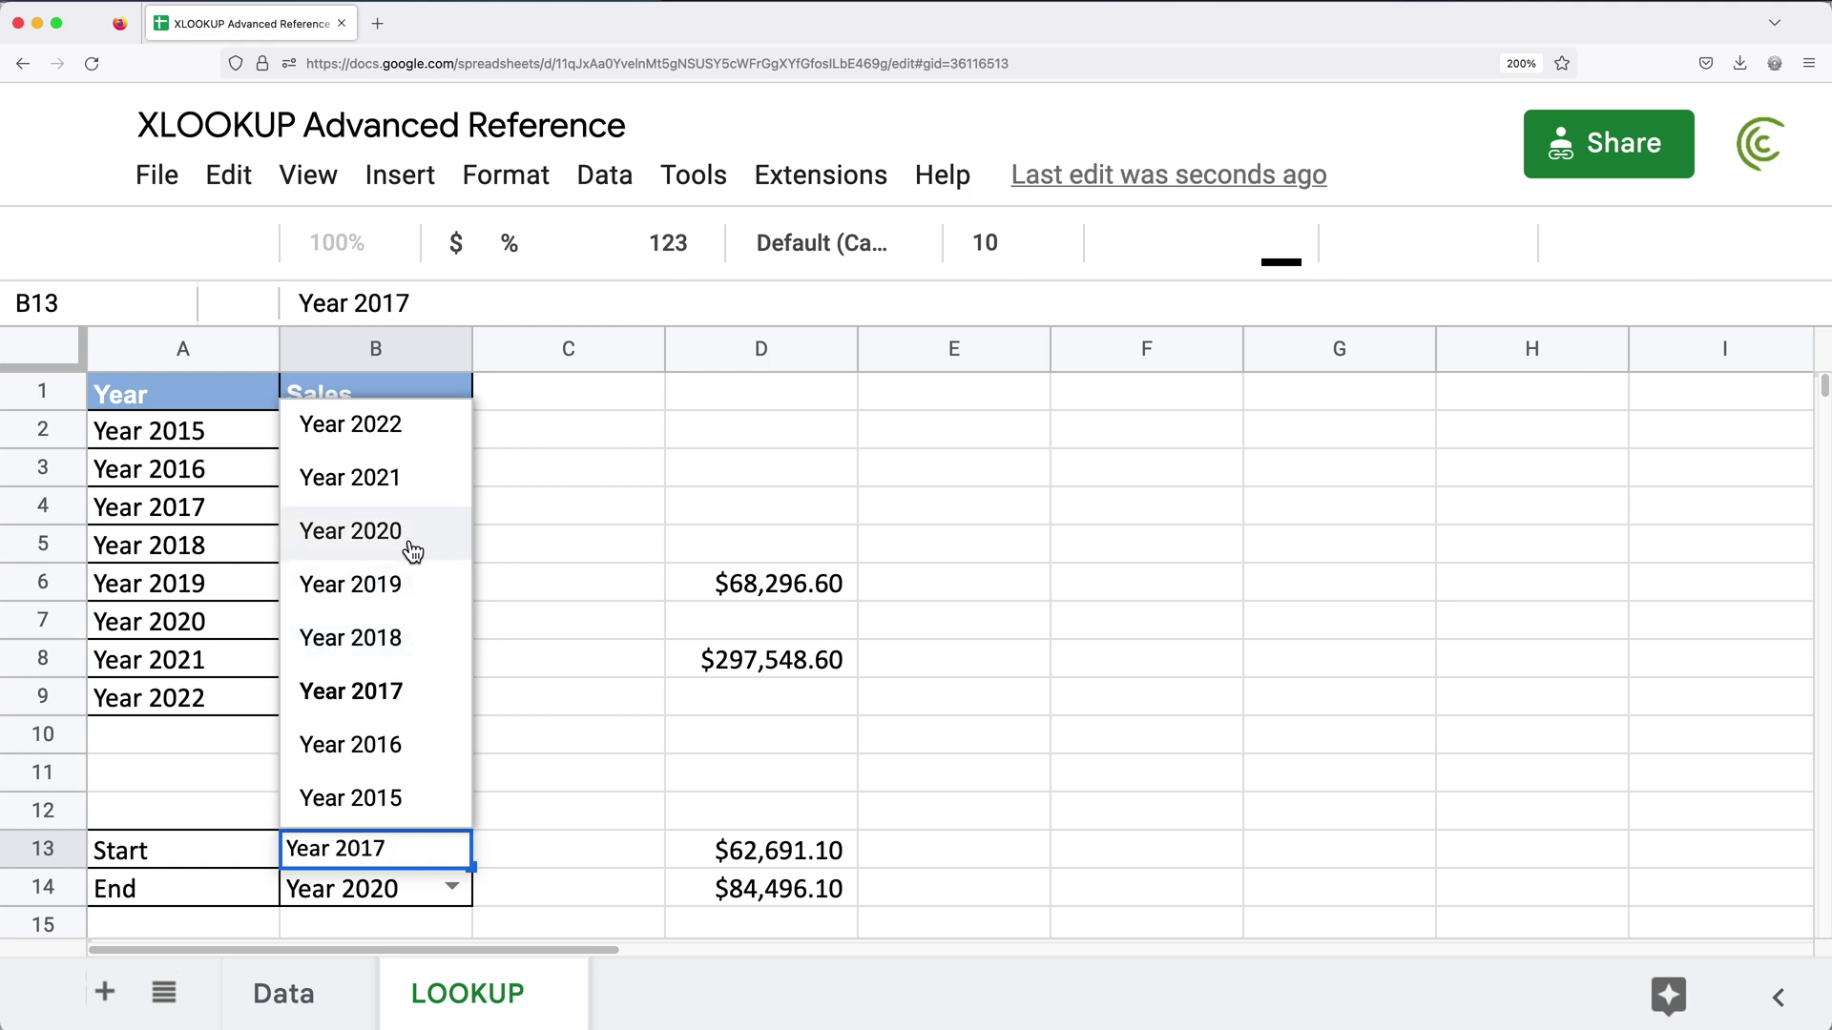
{"action": "left_click", "coordinate": [413, 550]}
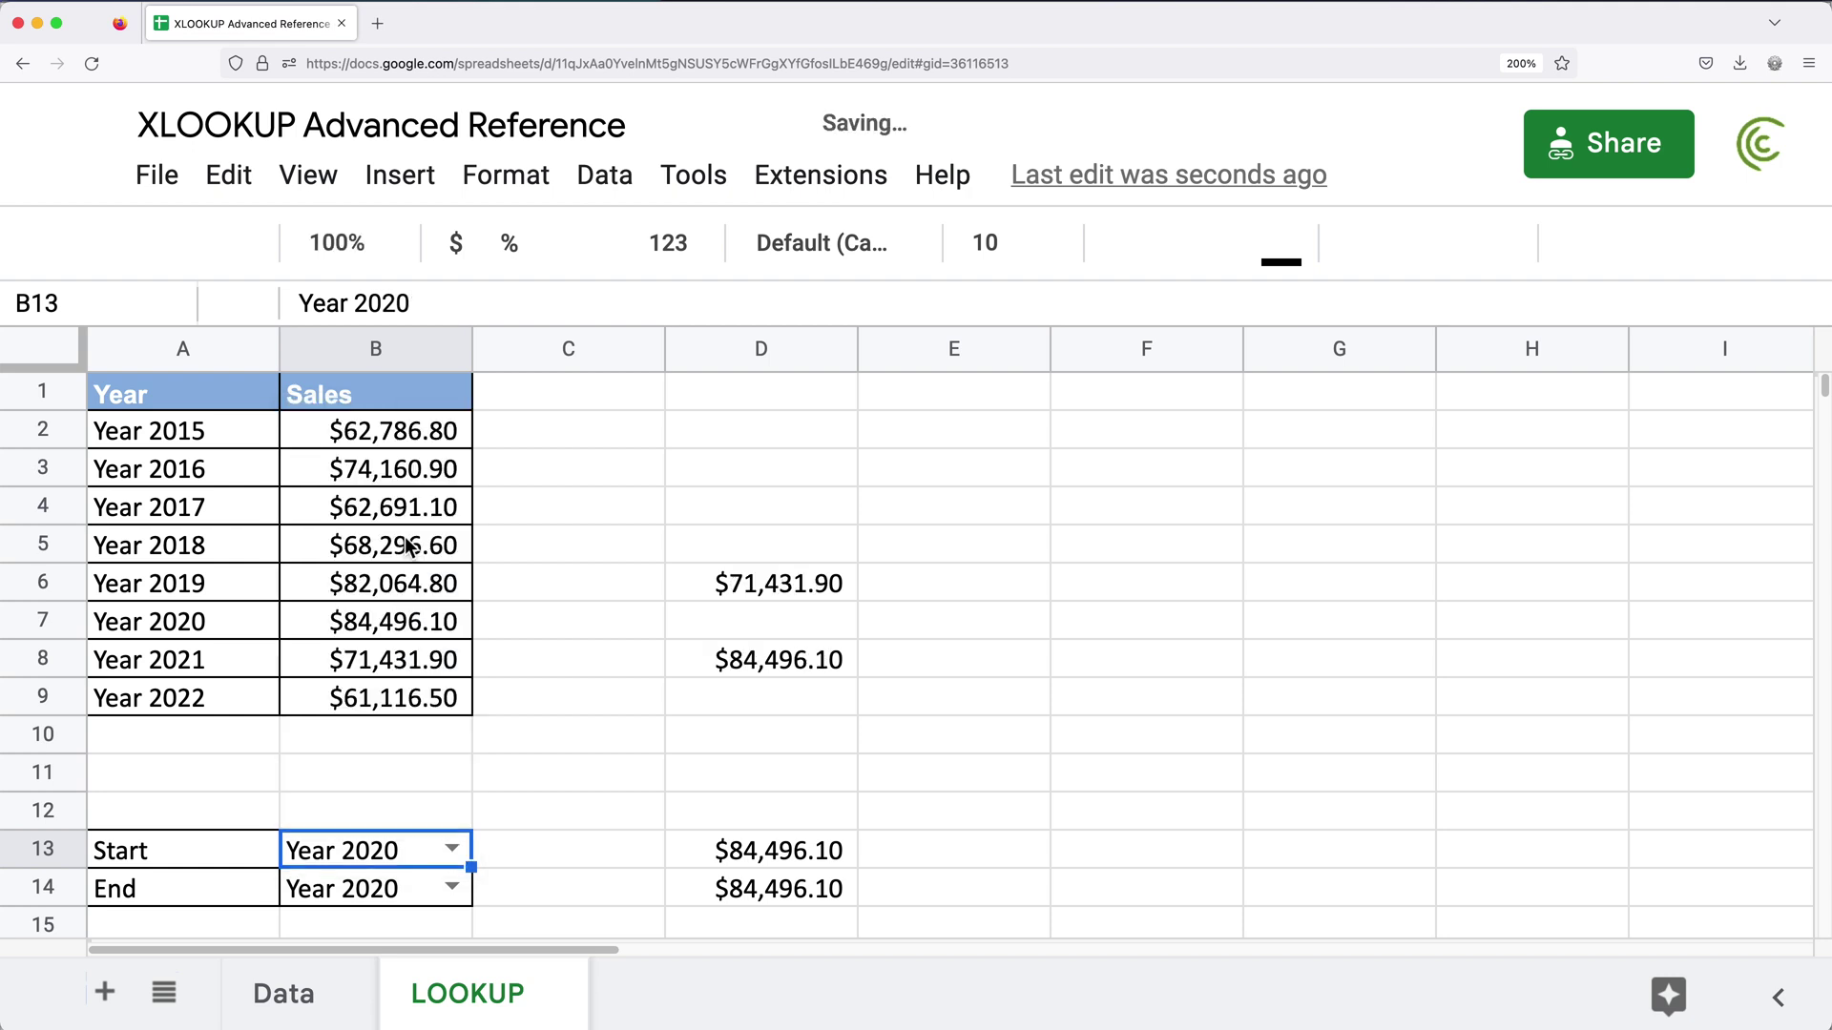
{"action": "left_click", "coordinate": [750, 661]}
{"action": "double_click", "coordinate": [747, 660]}
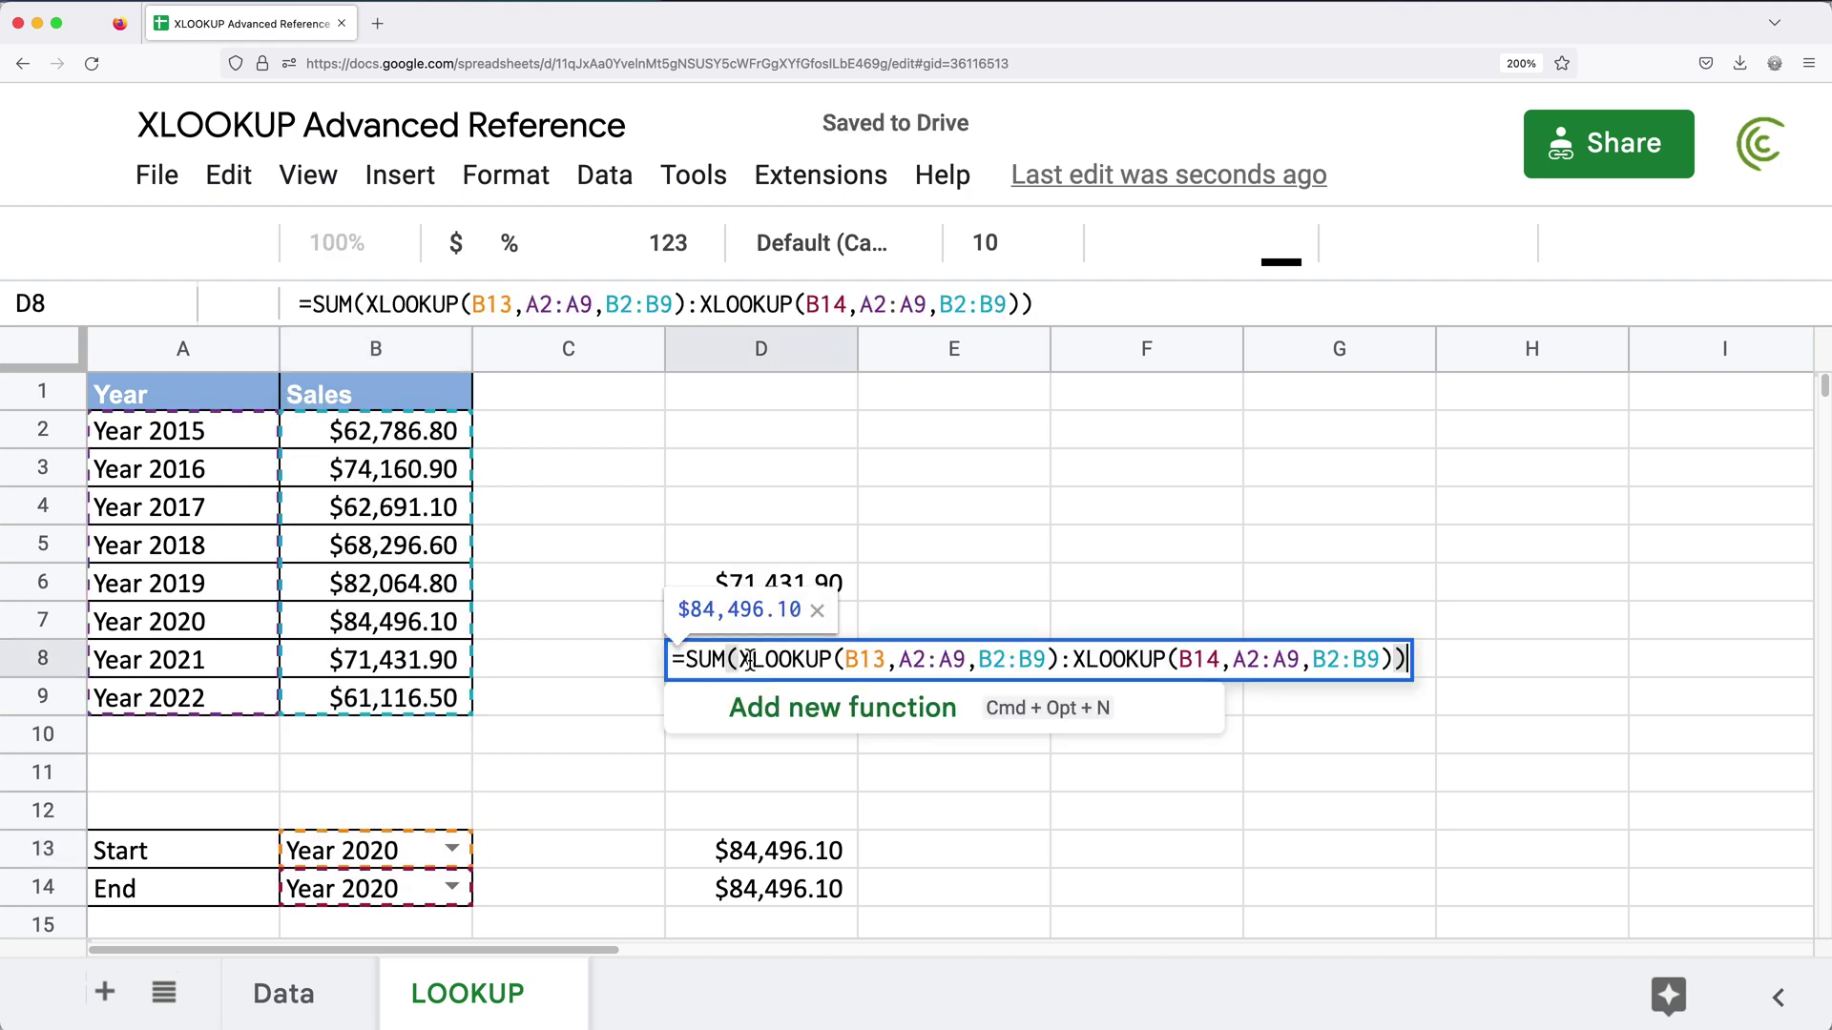
{"action": "key", "text": "Escape"}
{"action": "double_click", "coordinate": [775, 587]}
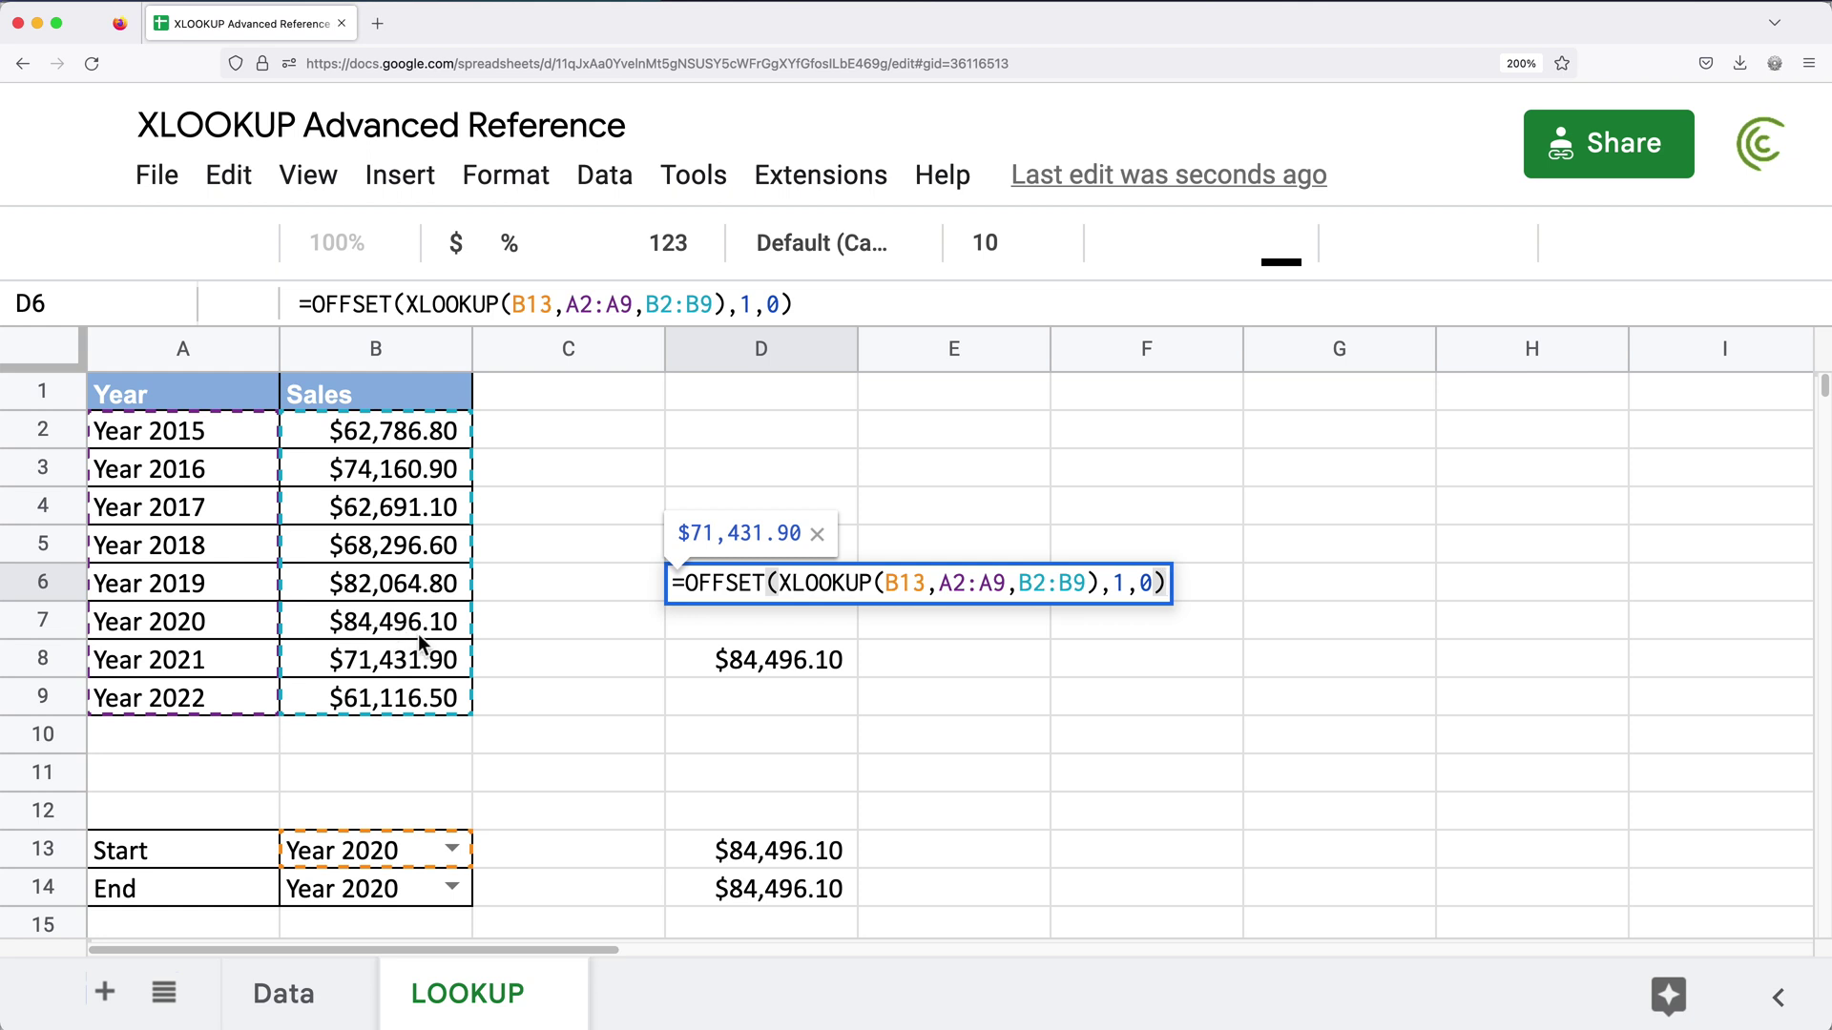
{"action": "type", "text": "'"}
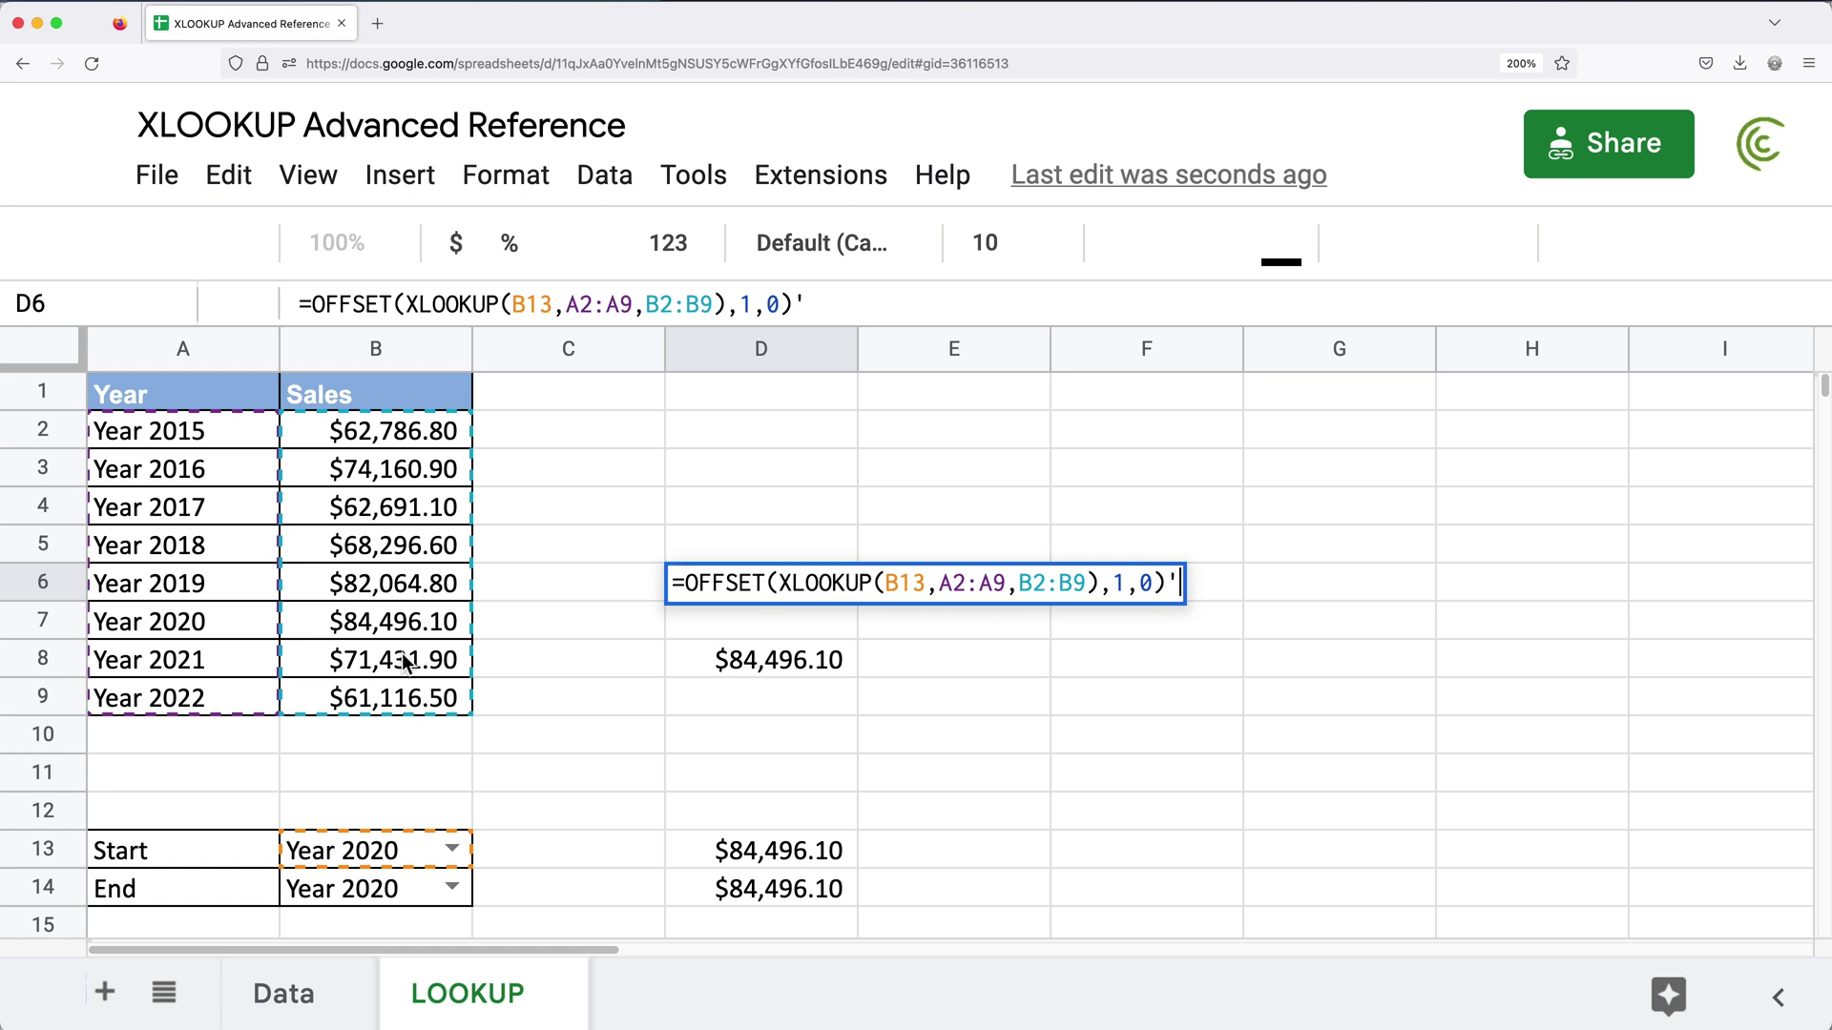
{"action": "key", "text": "Return"}
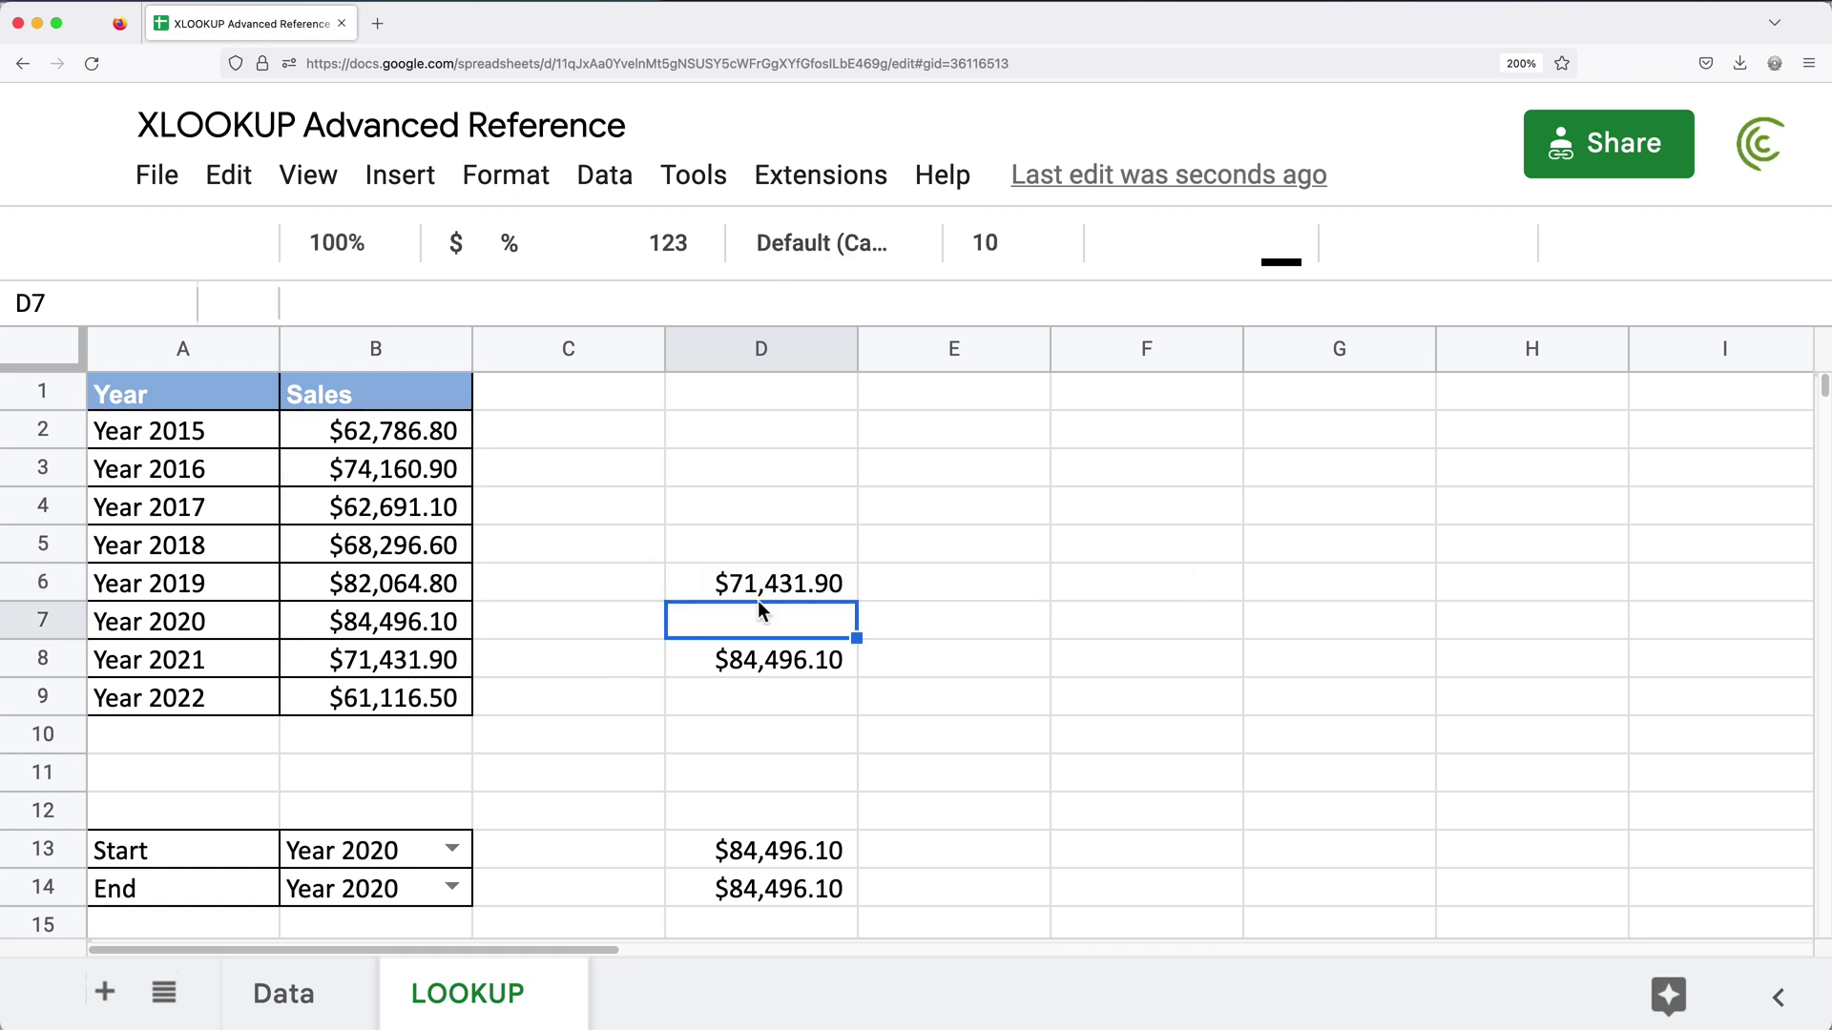
{"action": "left_click", "coordinate": [409, 673]}
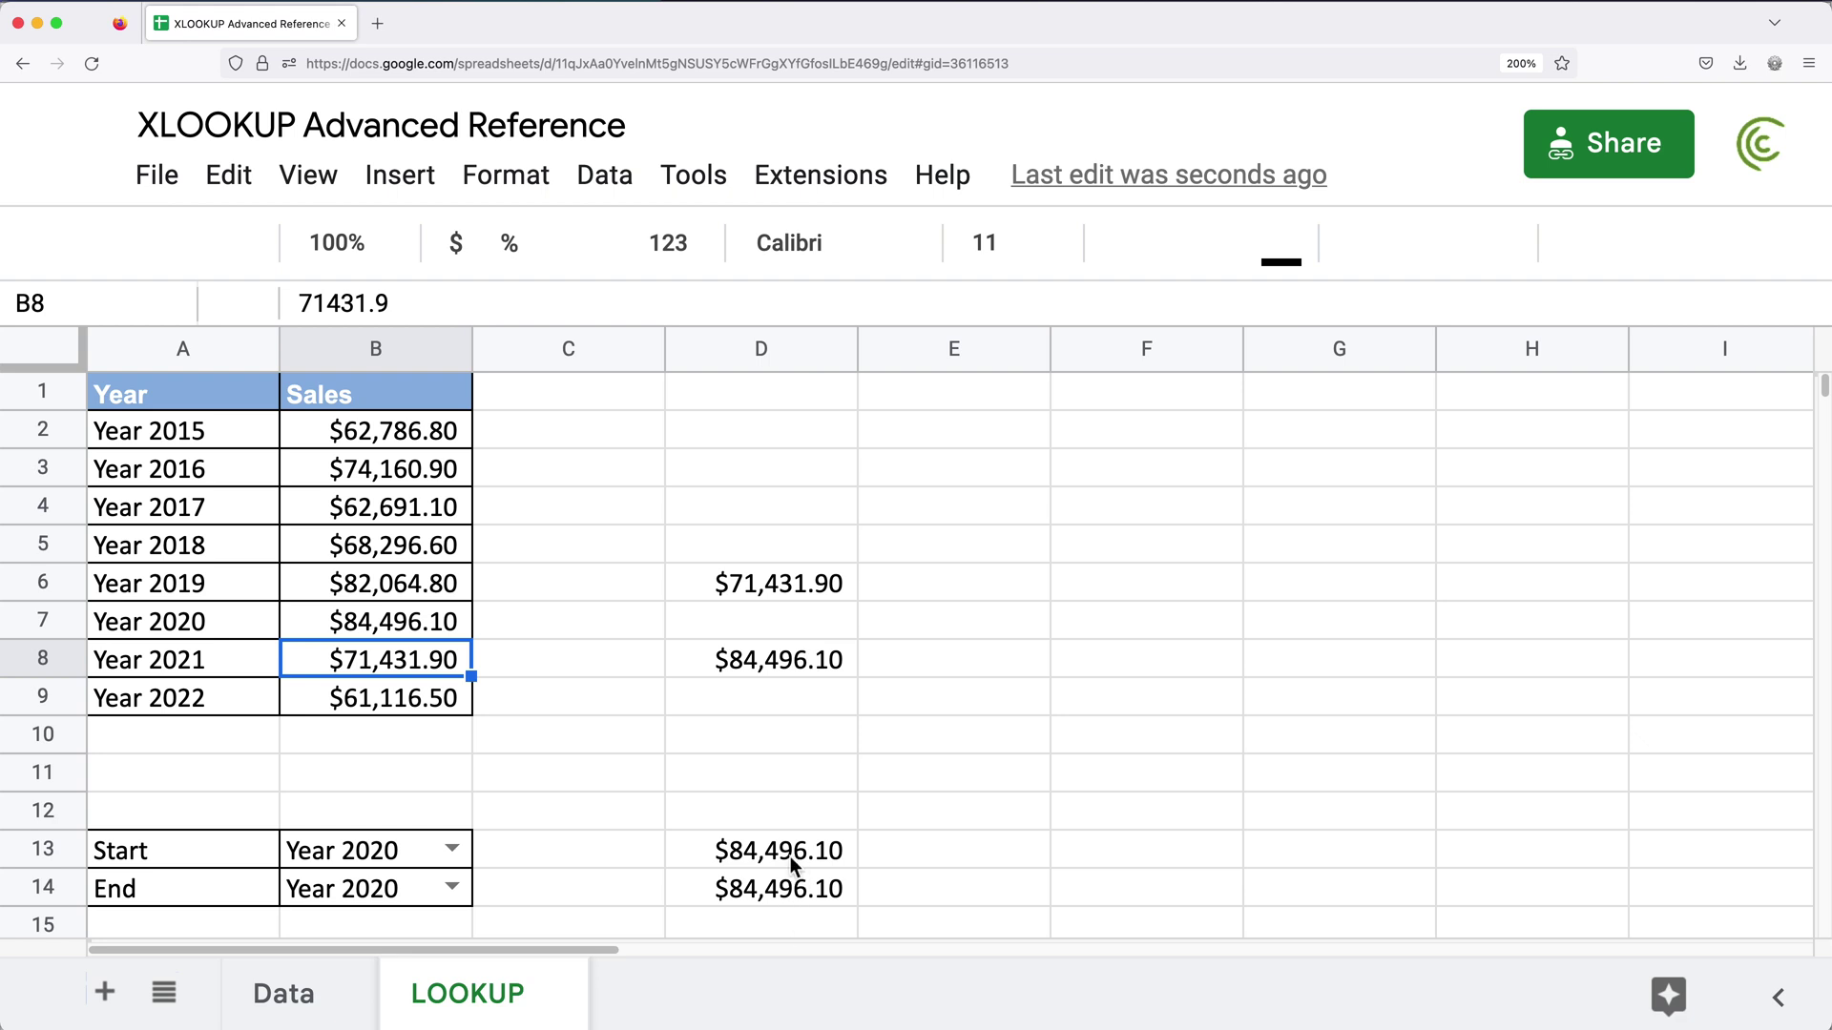
{"action": "double_click", "coordinate": [787, 594]}
{"action": "left_click", "coordinate": [798, 668]}
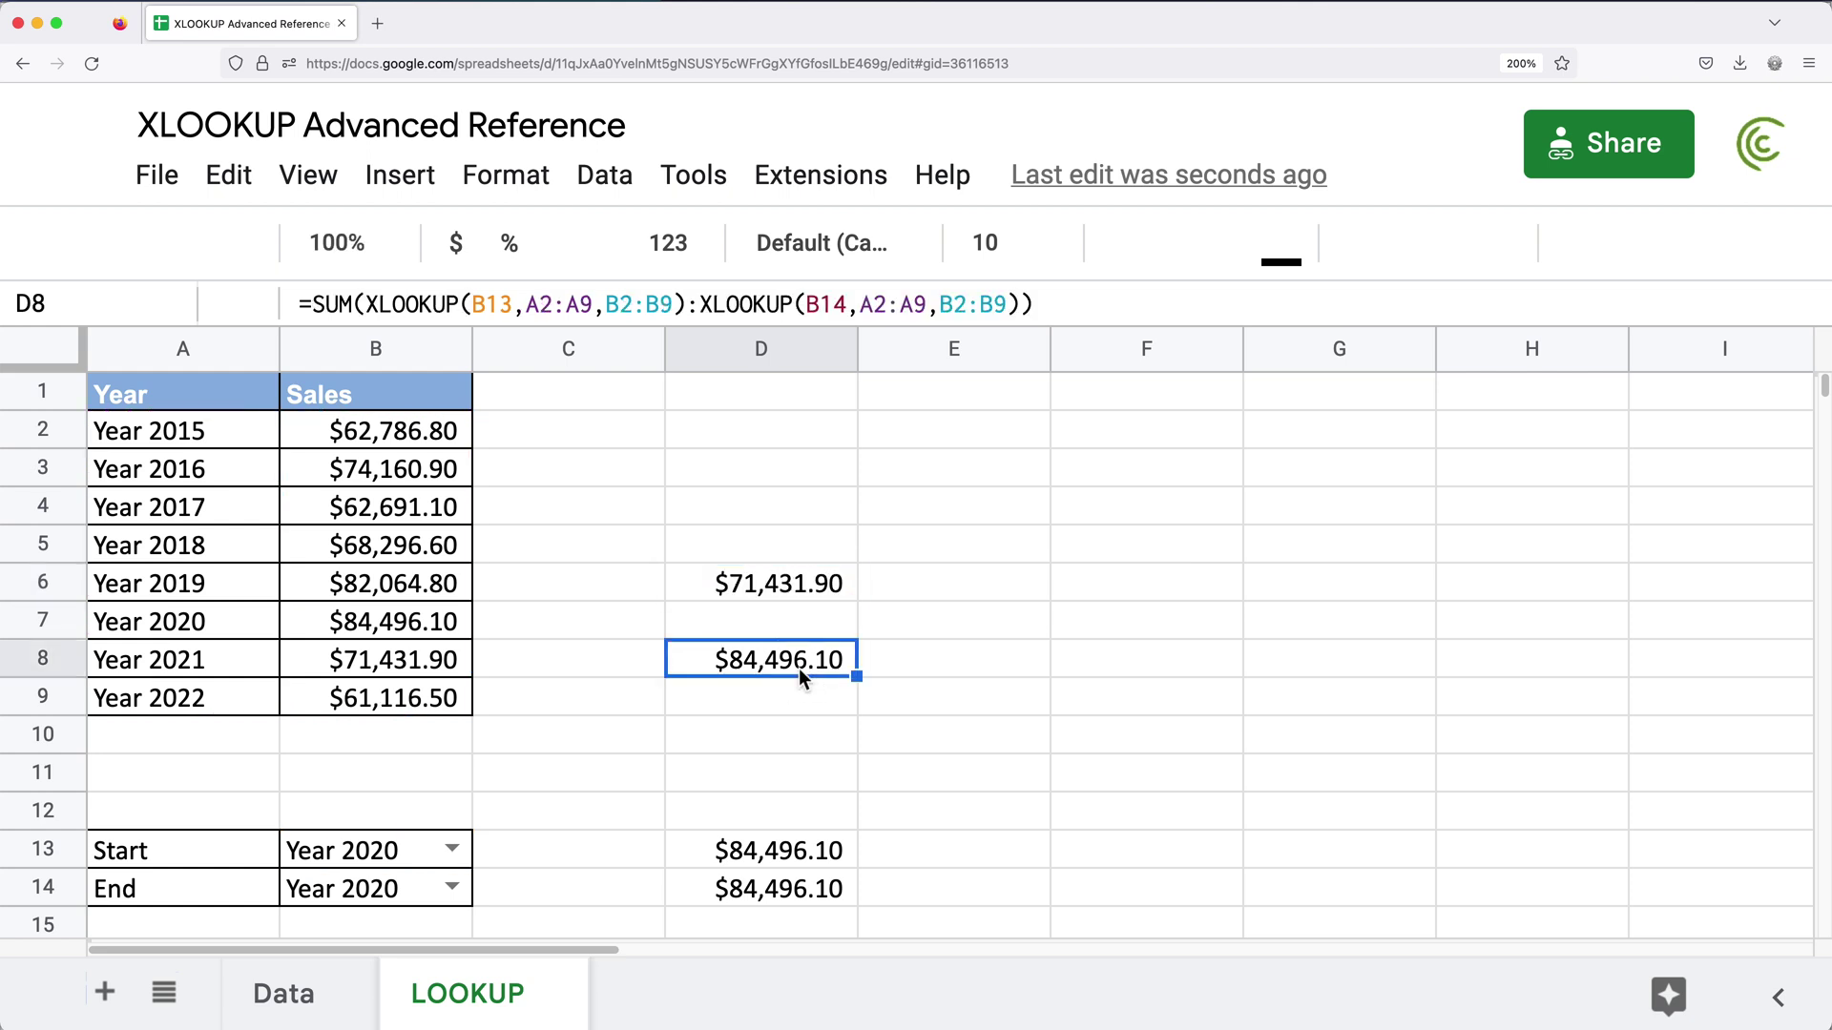
{"action": "double_click", "coordinate": [799, 669]}
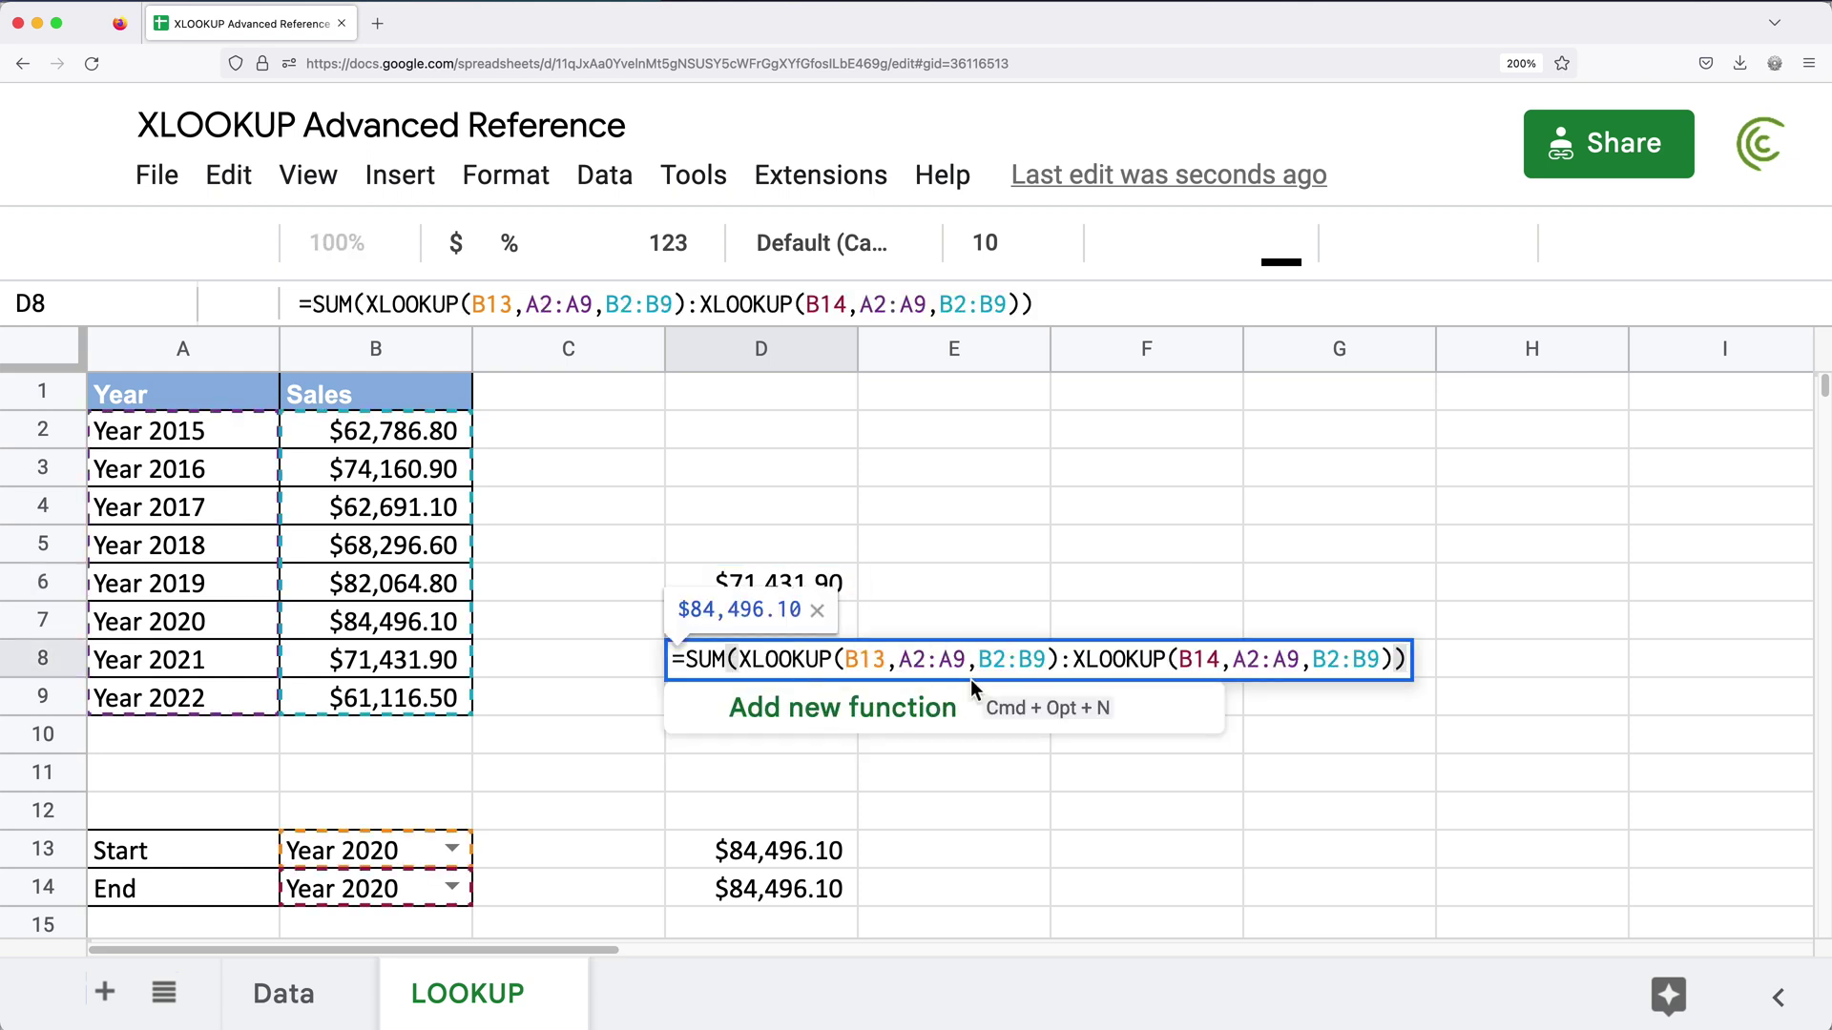